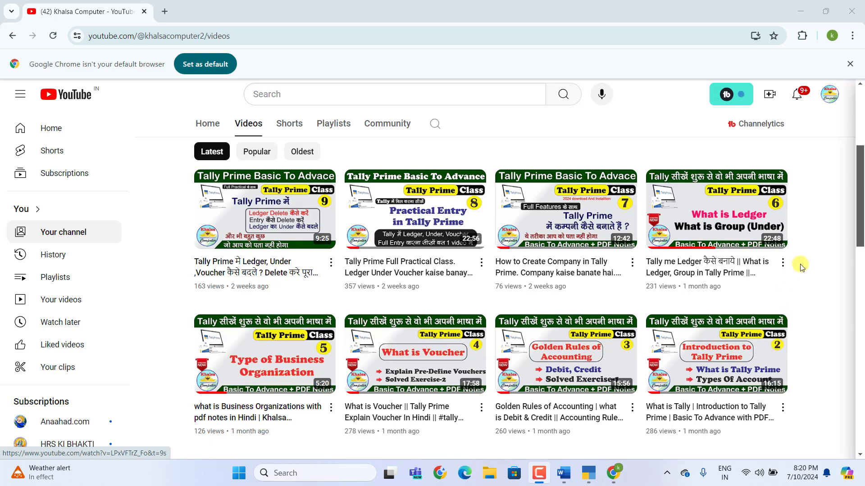
# Step: Browse the Khalsa Computer channel's Tally Prime class videos, then bring up the Word worksheet
pyautogui.scroll(3, 808, 259)
pyautogui.scroll(-3, 811, 260)
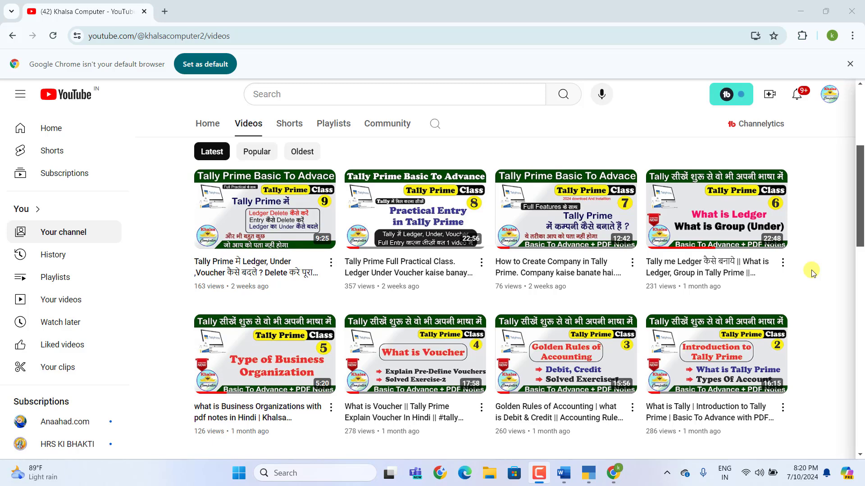
pyautogui.scroll(-3, 812, 272)
pyautogui.scroll(1, 813, 275)
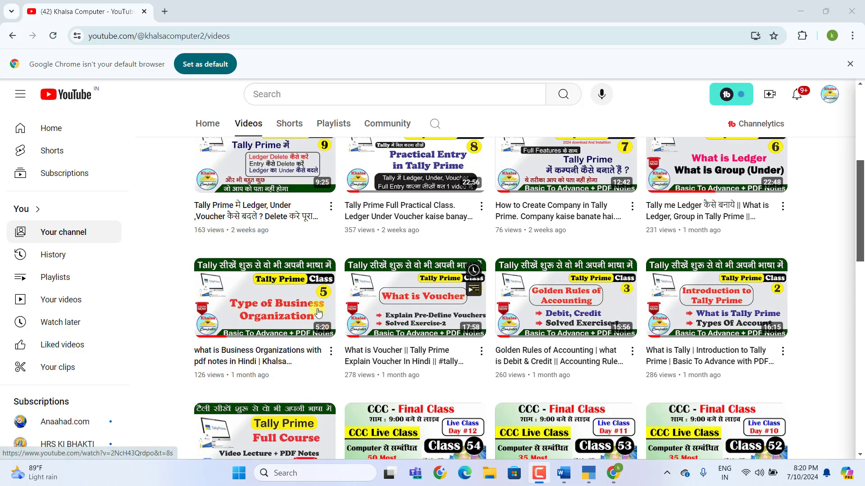
pyautogui.scroll(3, 318, 312)
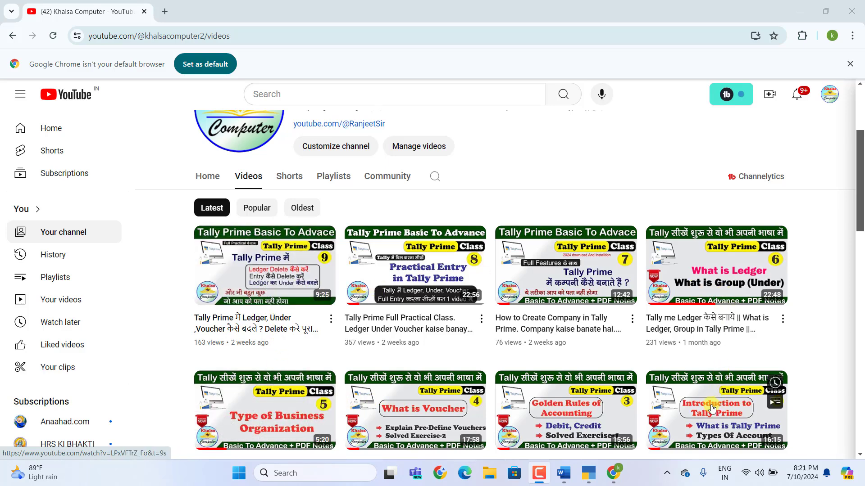
pyautogui.scroll(1, 456, 276)
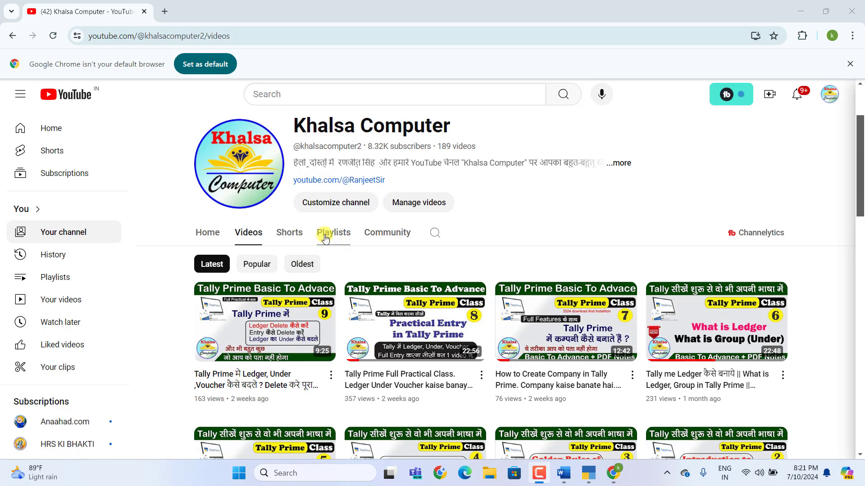
pyautogui.scroll(-1, 718, 363)
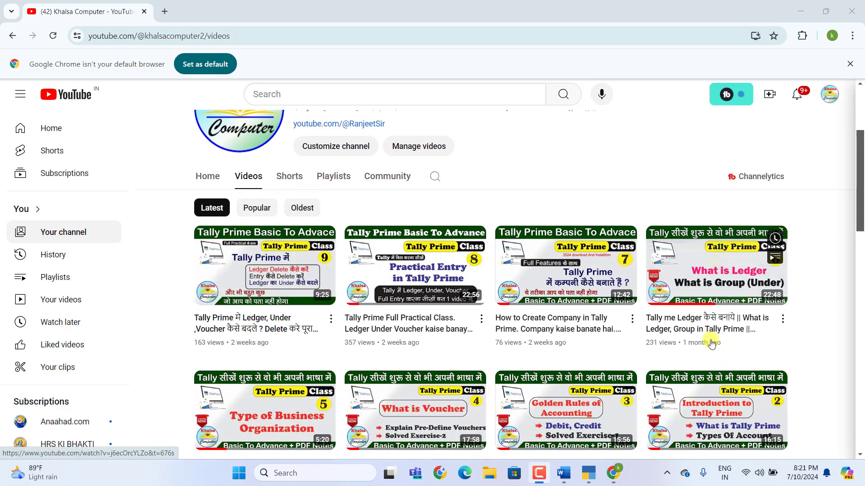
pyautogui.scroll(1, 716, 396)
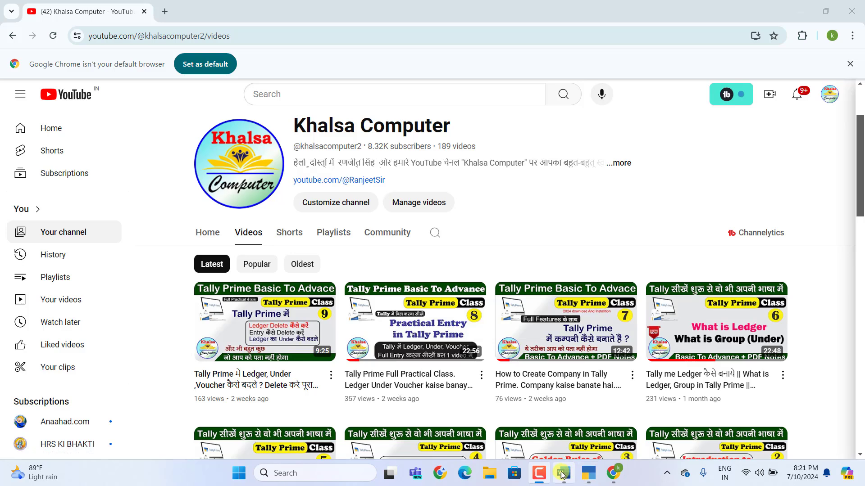
pyautogui.click(558, 456)
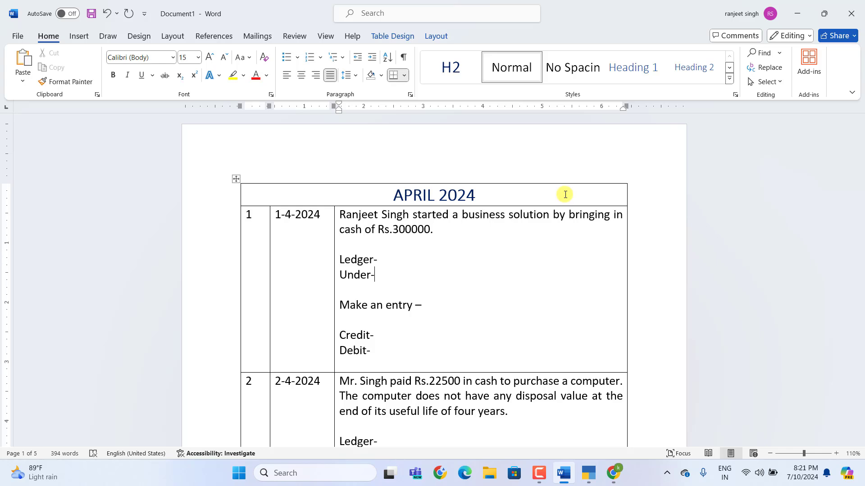
# Step: Scroll through the APRIL 2024 transaction table, peeking at TallyPrime once, ending on Singh Sahab's Gateway of Tally
pyautogui.scroll(-1, 567, 194)
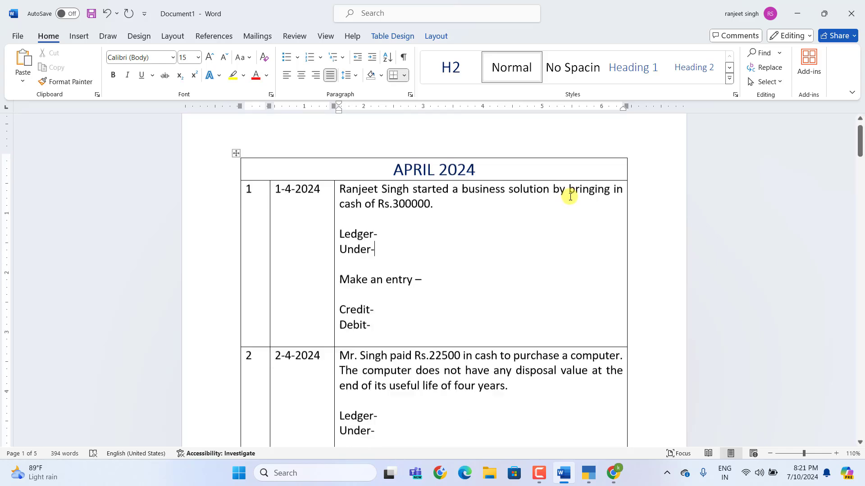
pyautogui.scroll(-2, 535, 264)
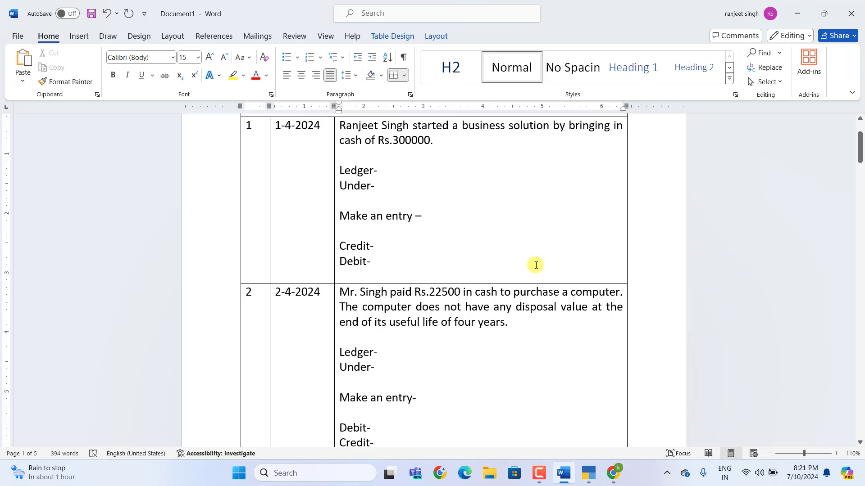
pyautogui.click(588, 473)
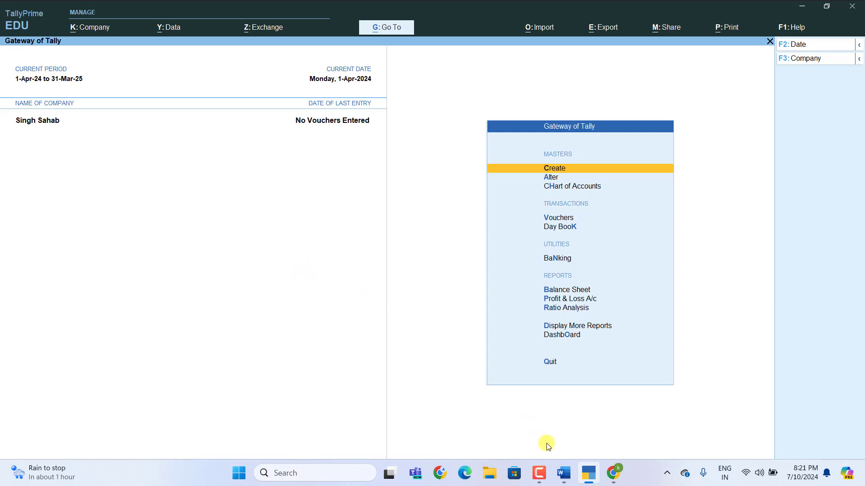
pyautogui.click(561, 476)
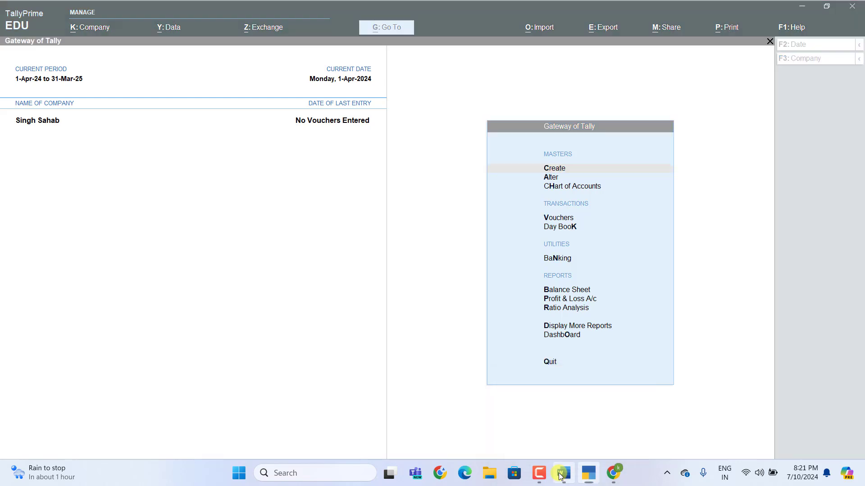
pyautogui.scroll(-1, 588, 255)
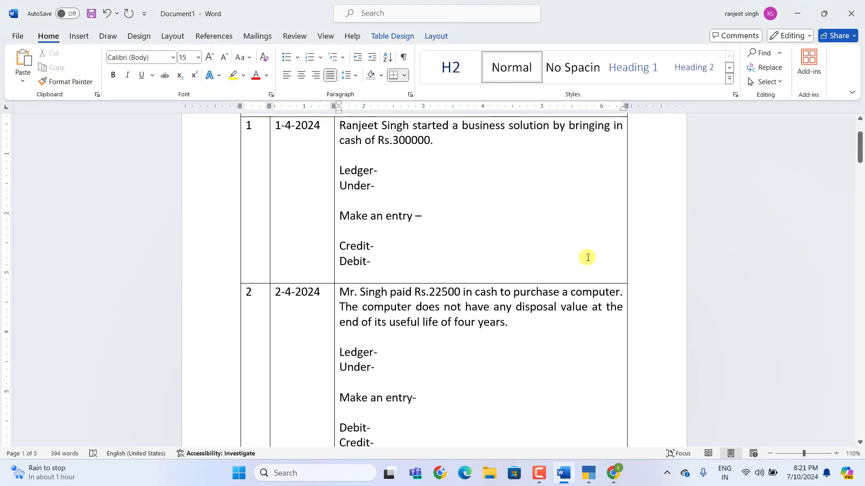
pyautogui.scroll(1, 587, 257)
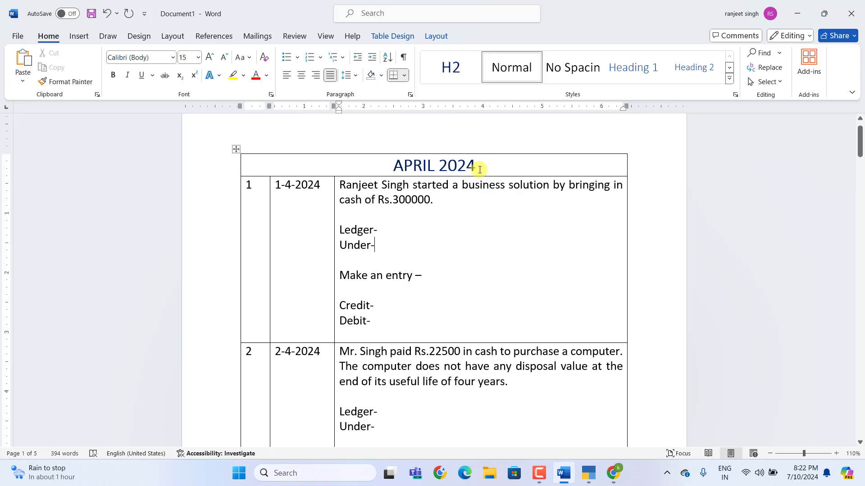
pyautogui.scroll(-1, 482, 204)
pyautogui.scroll(-1, 485, 221)
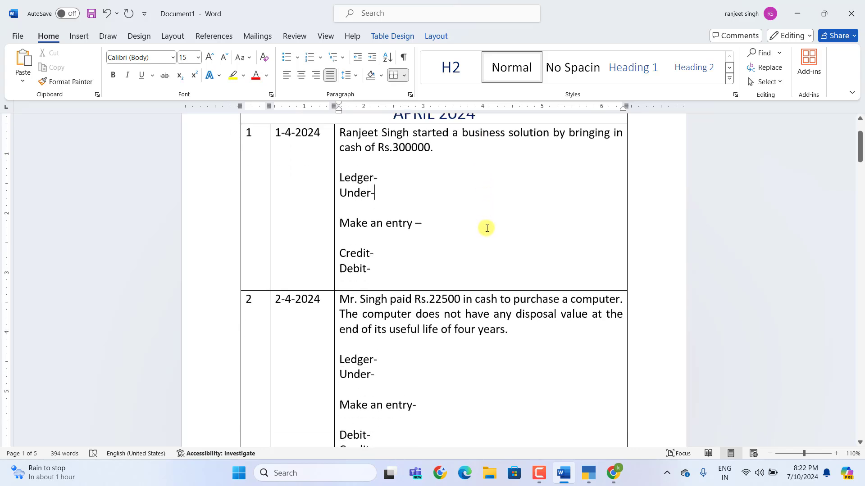
pyautogui.scroll(1, 487, 228)
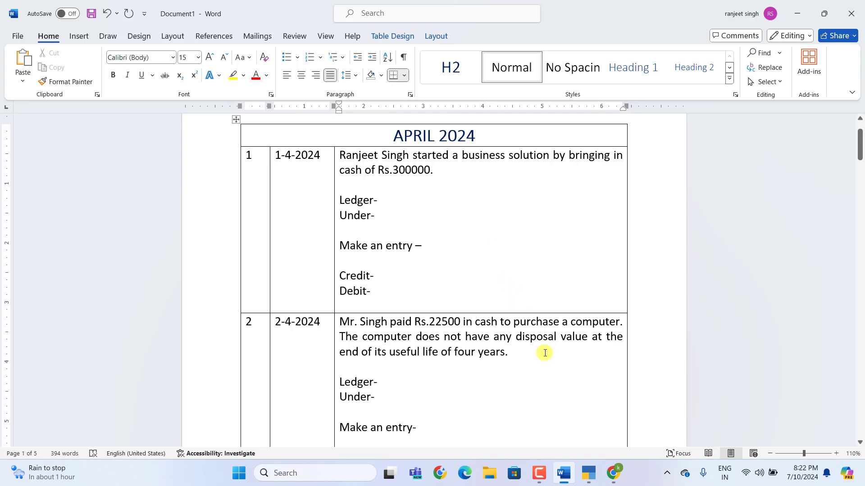
pyautogui.click(588, 473)
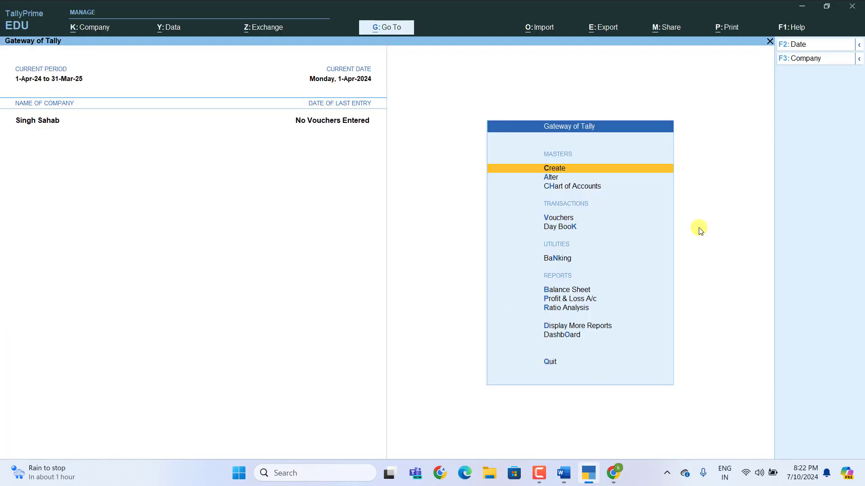
# Step: Open a new Payment voucher No. 5 from Vouchers in Gateway of Tally, then return to Word
pyautogui.click(564, 473)
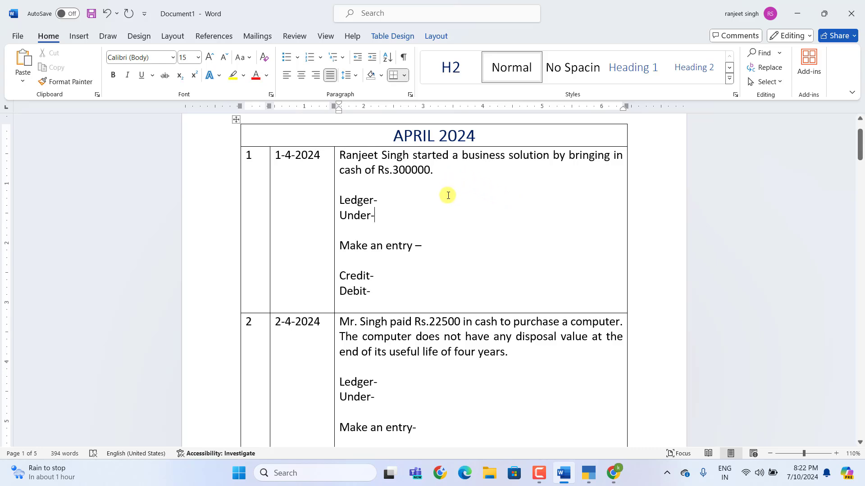
pyautogui.click(588, 473)
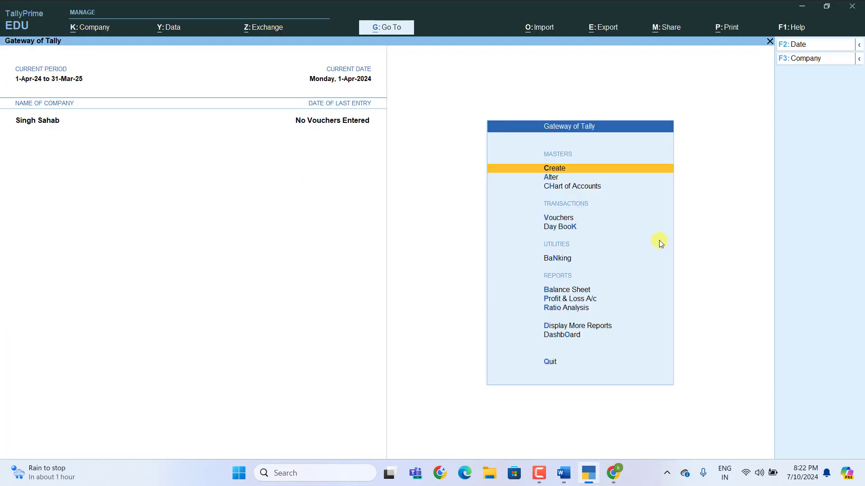
pyautogui.press('Down')
pyautogui.press('Down')
pyautogui.press('Down')
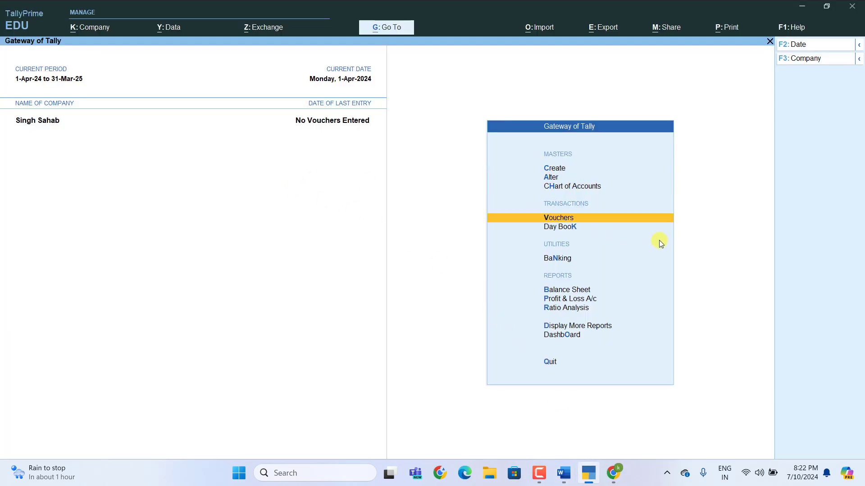
pyautogui.press('Return')
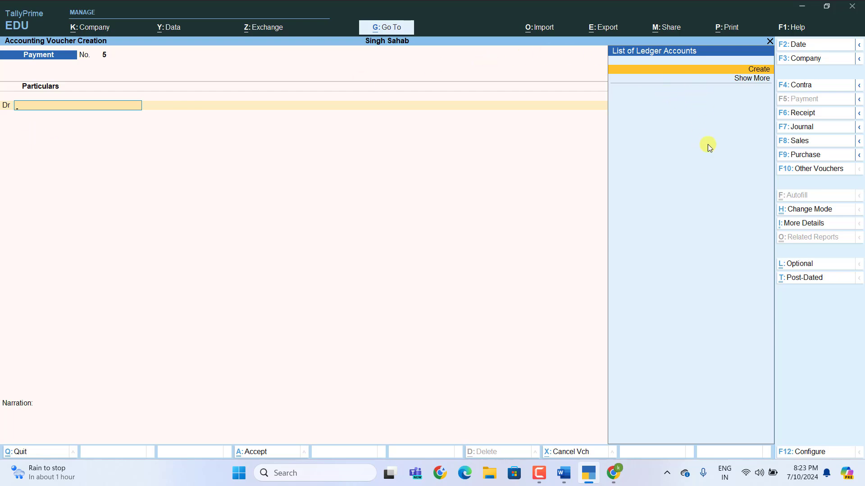
pyautogui.click(563, 473)
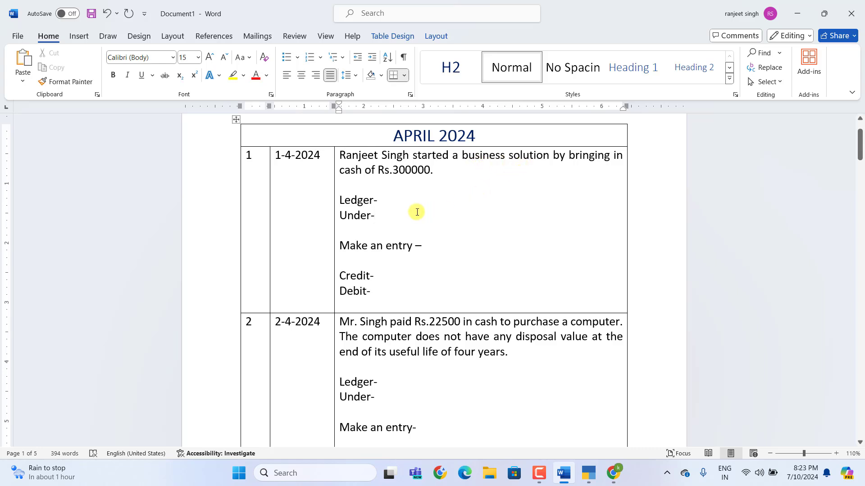
# Step: Write the owner's name on the first entry's Ledger line and Capital Account on its Under line
pyautogui.click(391, 210)
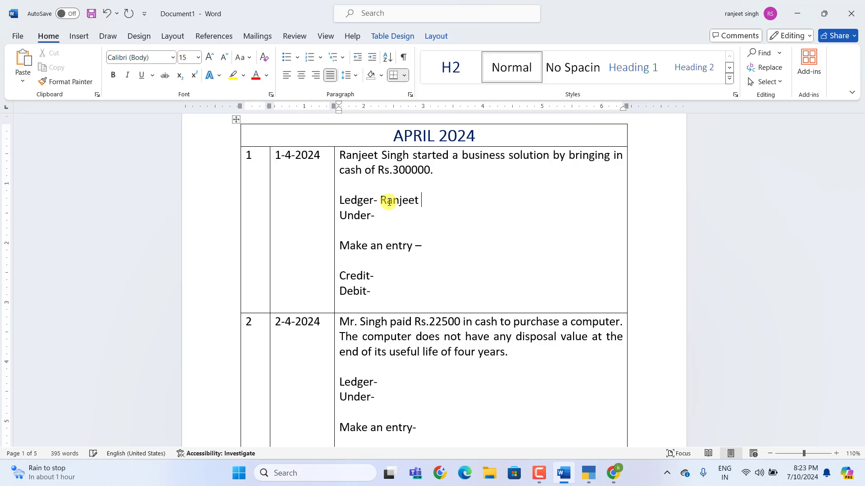
pyautogui.write('Ranjeet Singh')
pyautogui.click(383, 216)
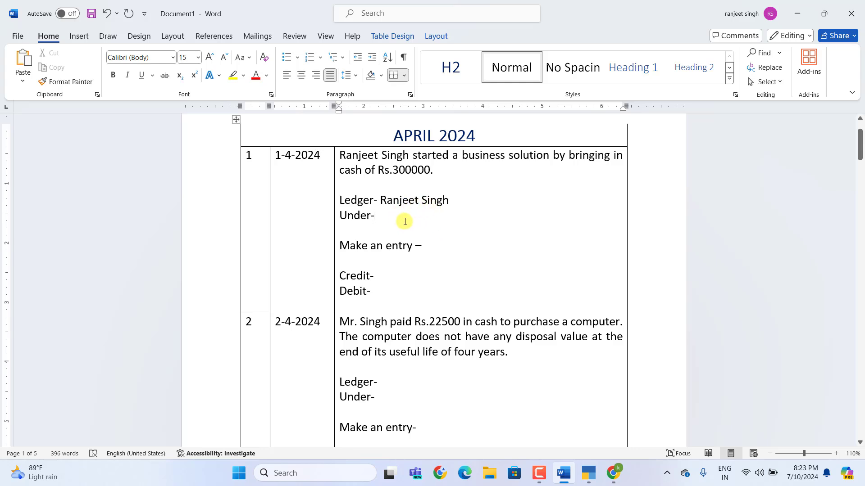
pyautogui.write('Capital Account')
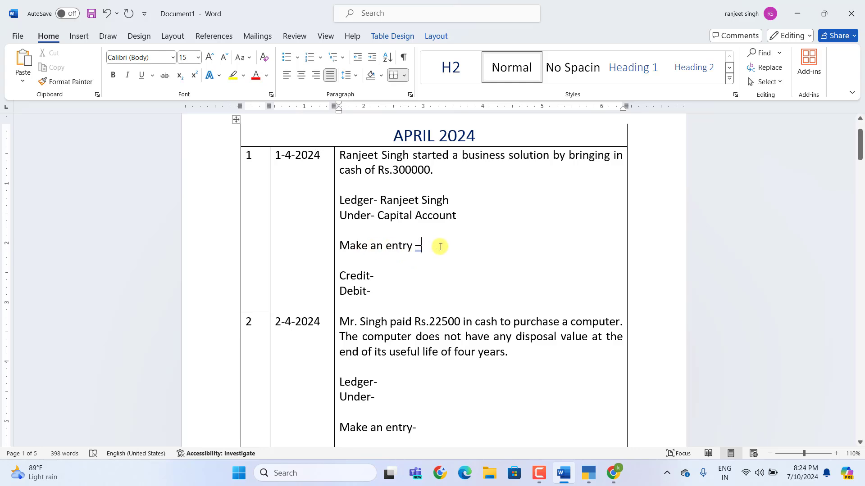
pyautogui.click(588, 473)
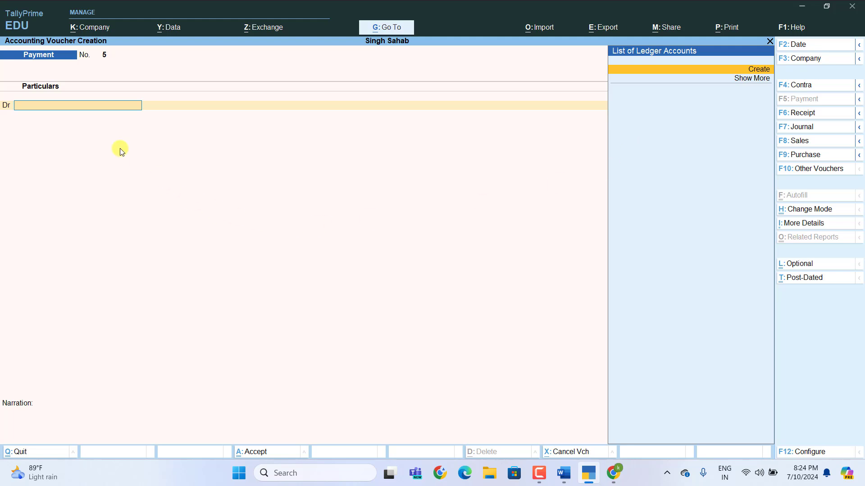
# Step: Quit Payment voucher No. 5 to the Gateway, reopen voucher entry, and return to Word
pyautogui.press('Escape')
pyautogui.press('y')
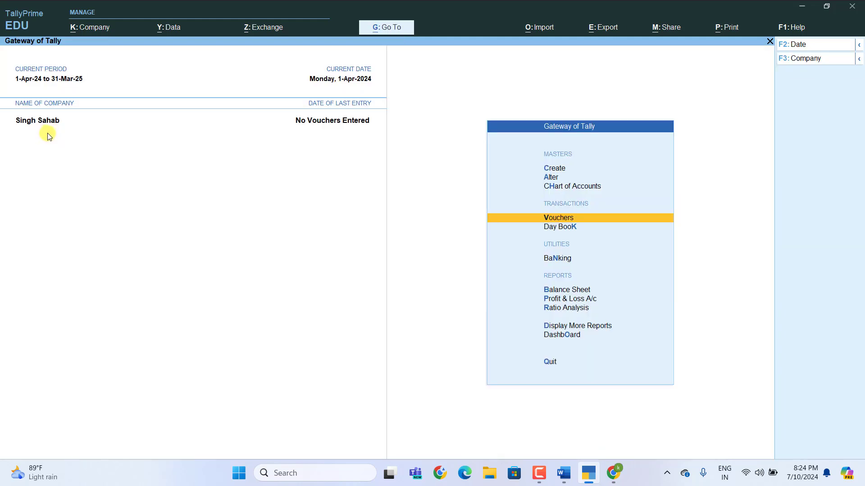
pyautogui.click(559, 219)
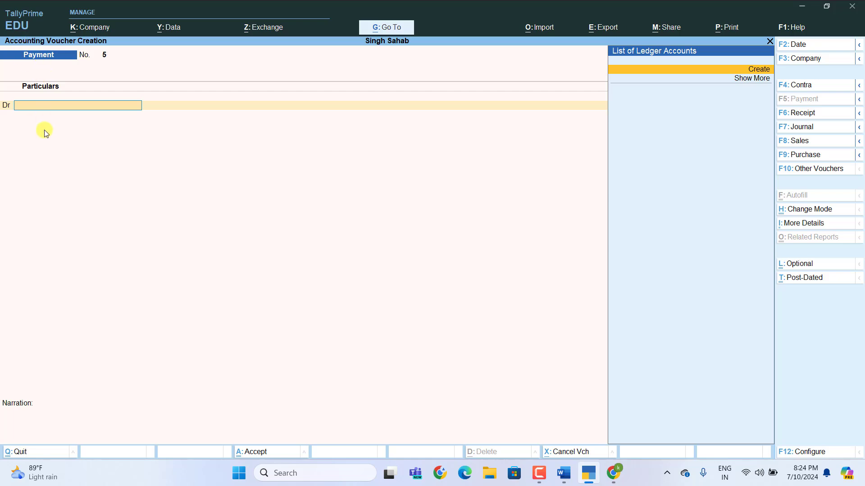
pyautogui.click(568, 478)
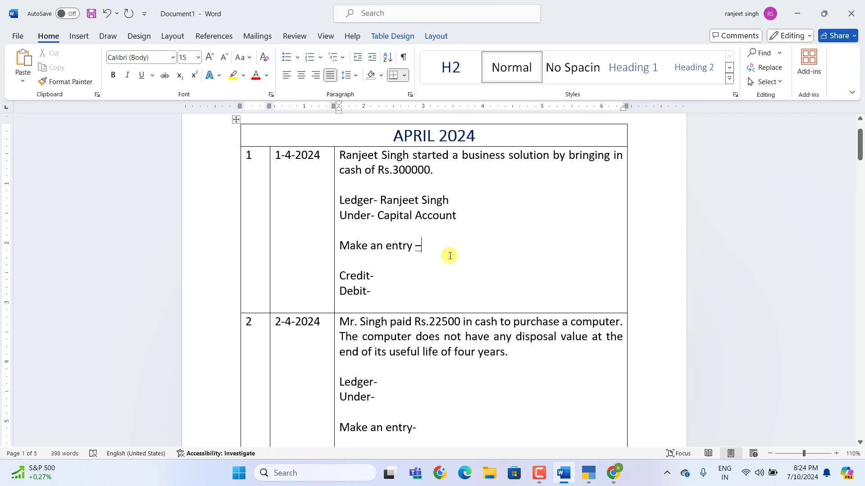
# Step: Note entry 1 as 'Receipt Voucher f6', crediting the owner and debiting Cash 300000
pyautogui.write('R')
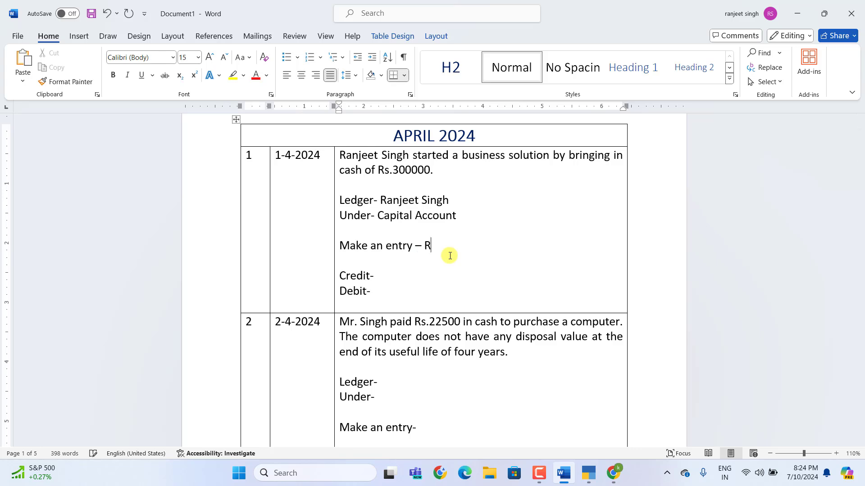
pyautogui.write('eceipt Voucher')
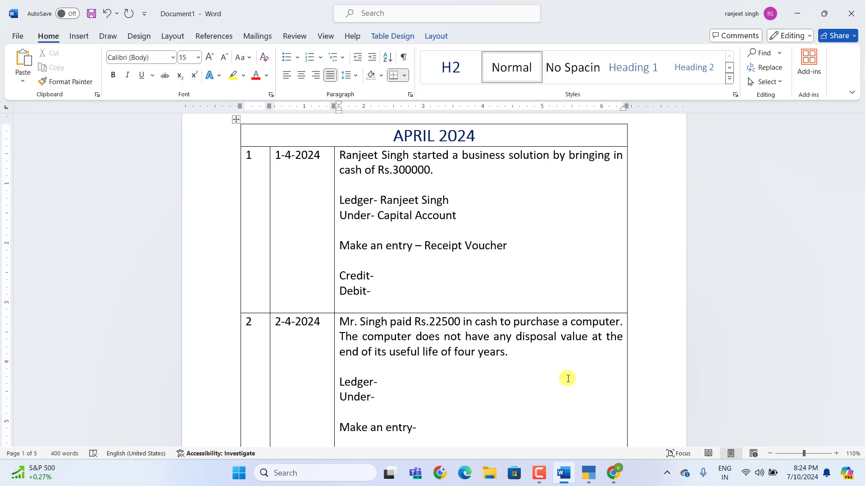
pyautogui.write(' f6')
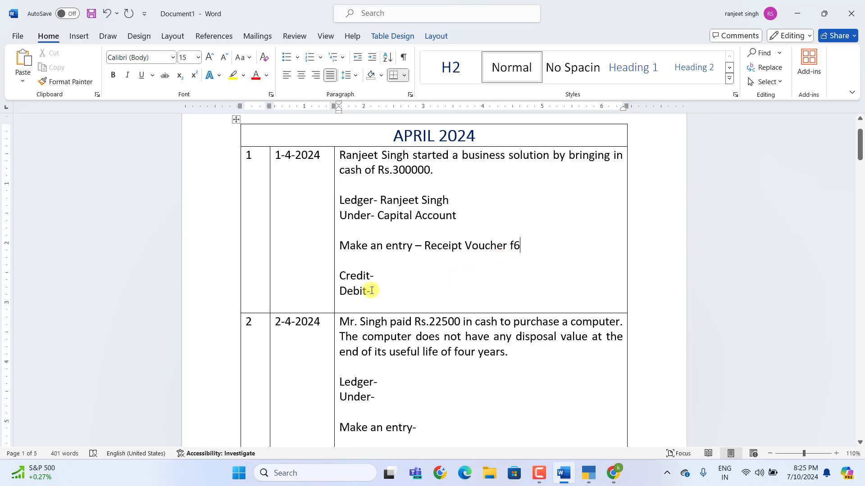
pyautogui.click(383, 276)
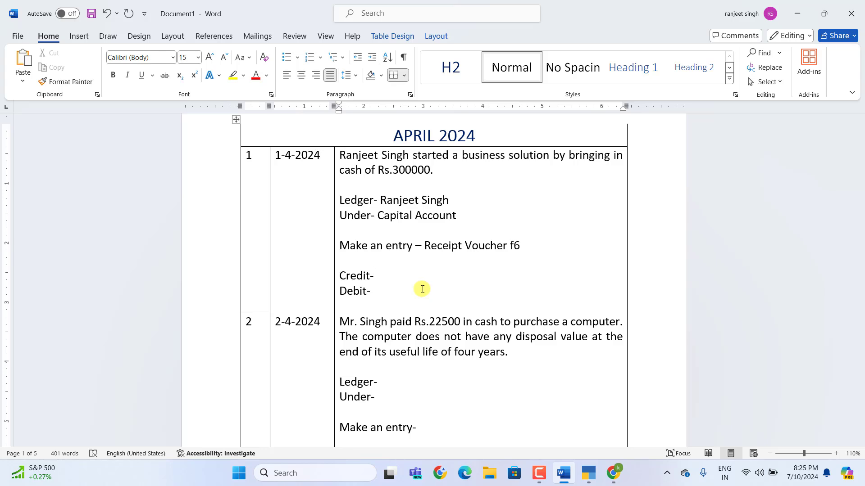
pyautogui.write('Ranjeet Singh')
pyautogui.press('Tab')
pyautogui.write('30')
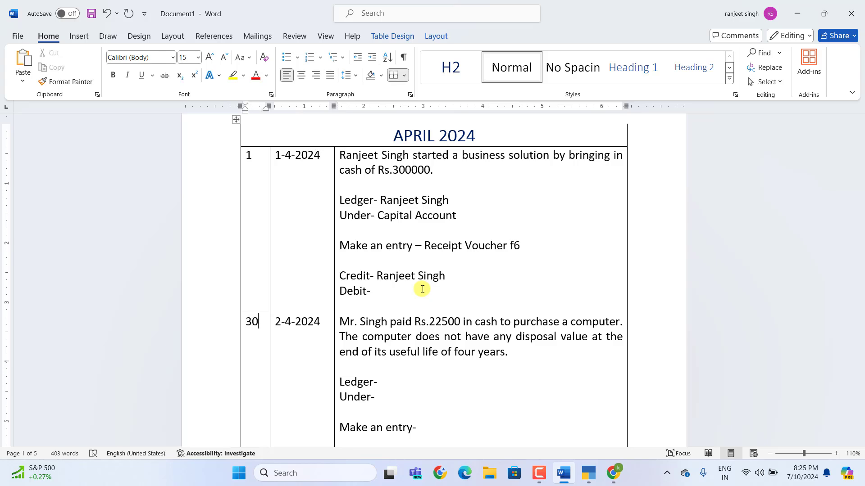
pyautogui.click(370, 292)
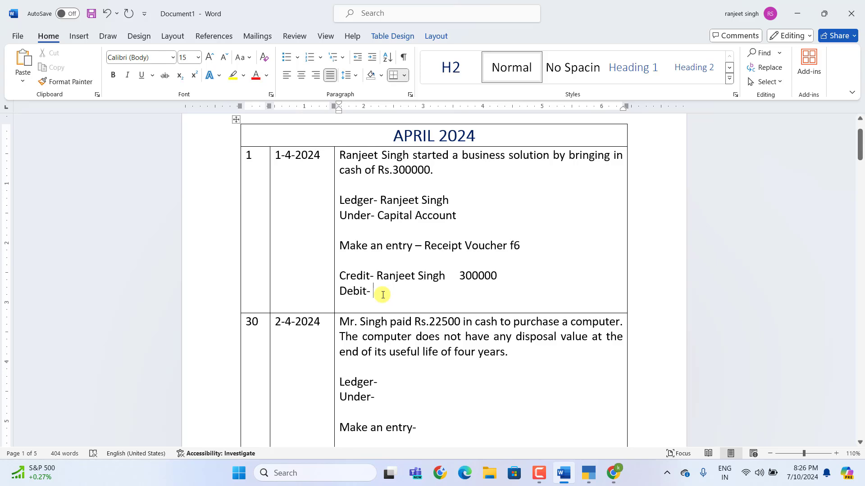
pyautogui.write('Cas')
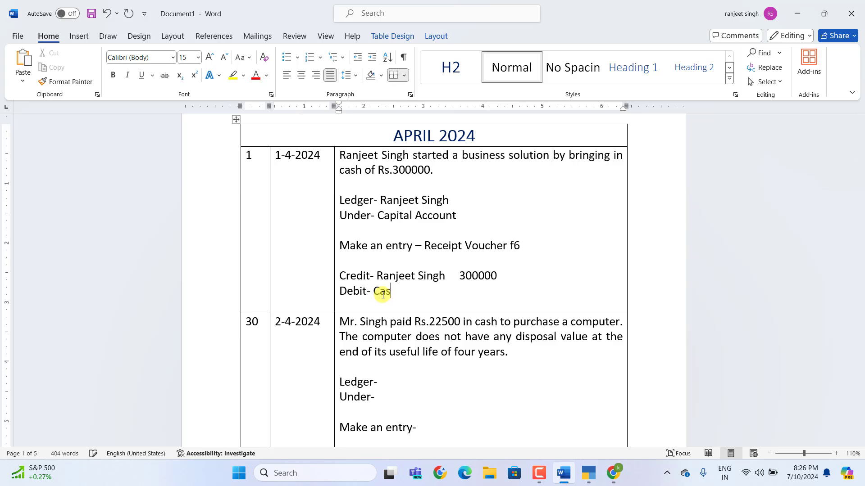
pyautogui.write('h                         300000')
pyautogui.scroll(1, 517, 326)
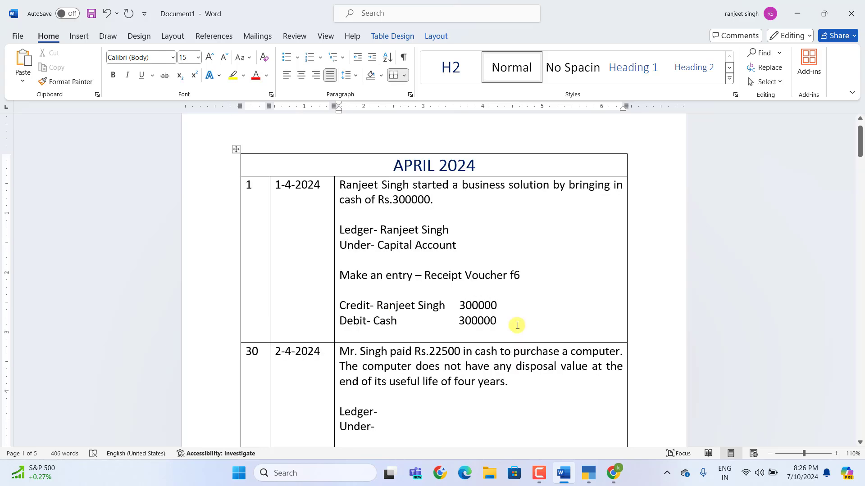
pyautogui.moveTo(588, 473)
pyautogui.click(565, 414)
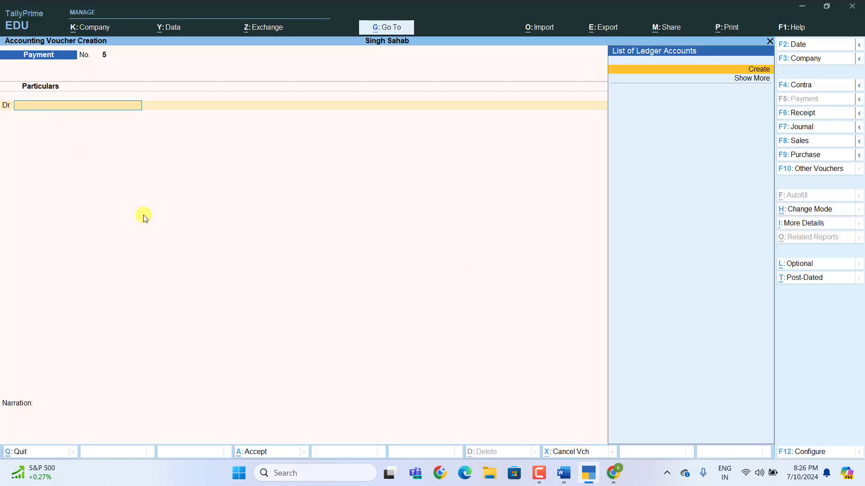
# Step: Quit the payment voucher, briefly open Ledger creation, back out, and reopen voucher entry
pyautogui.press('Escape')
pyautogui.press('Return')
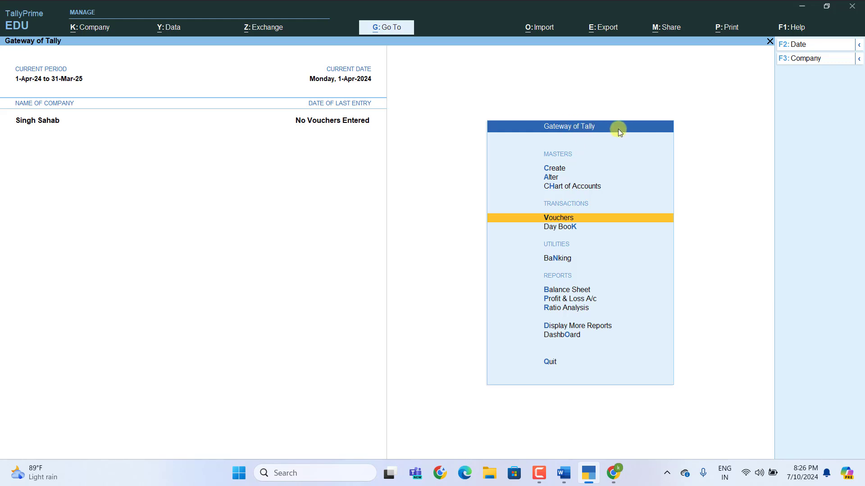
pyautogui.press('Up')
pyautogui.press('Up')
pyautogui.press('Up')
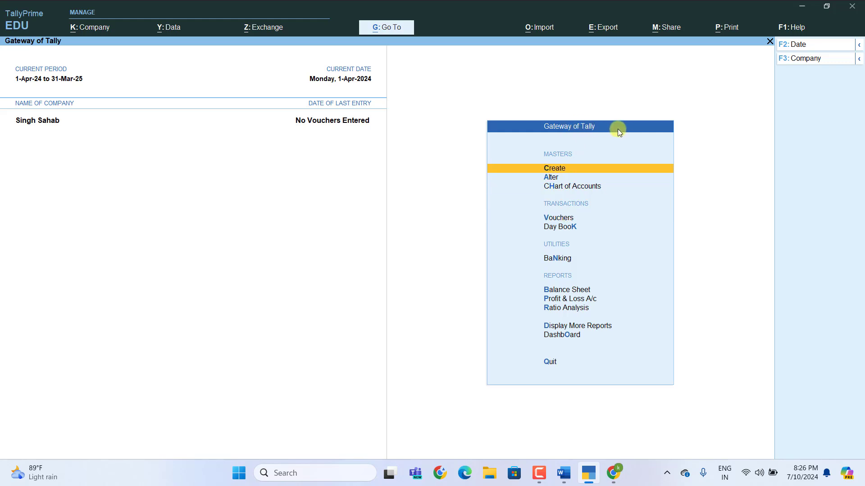
pyautogui.press('Return')
pyautogui.press('Down')
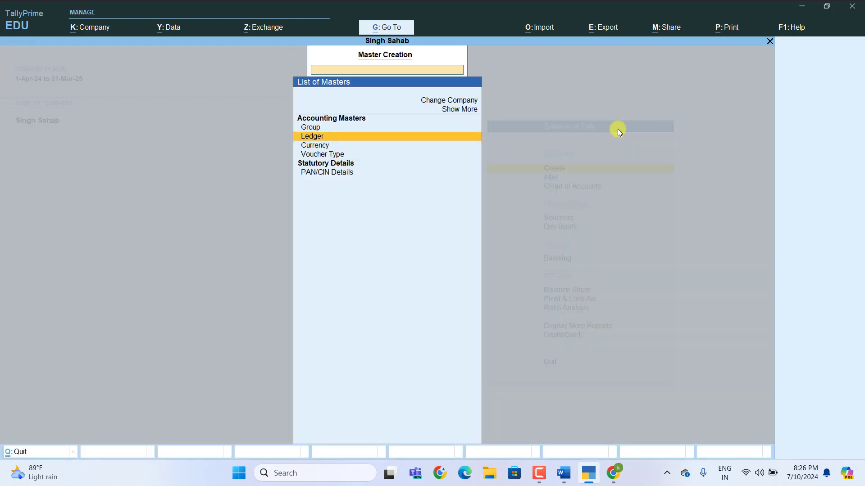
pyautogui.press('Return')
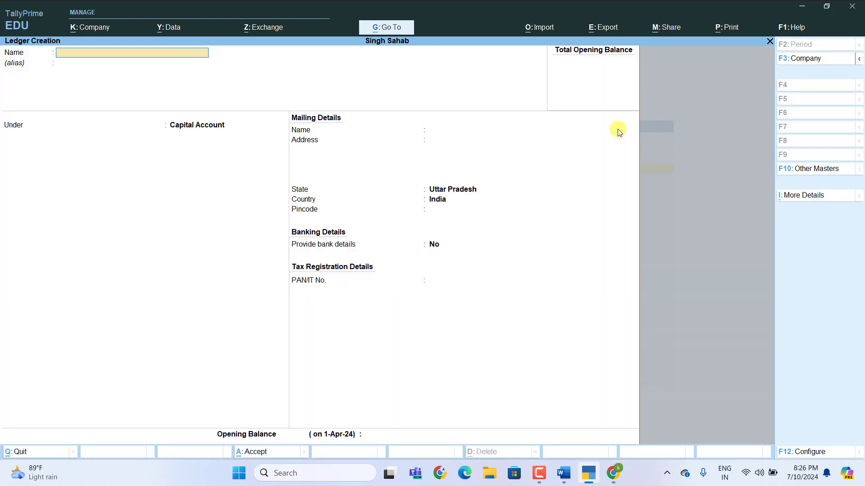
pyautogui.press('Escape')
pyautogui.press('y')
pyautogui.press('Escape')
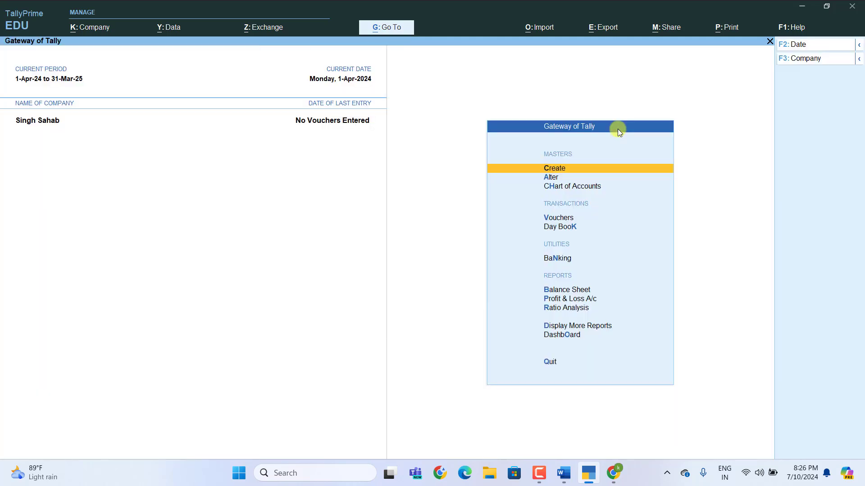
pyautogui.press('Down')
pyautogui.press('Down')
pyautogui.press('Down')
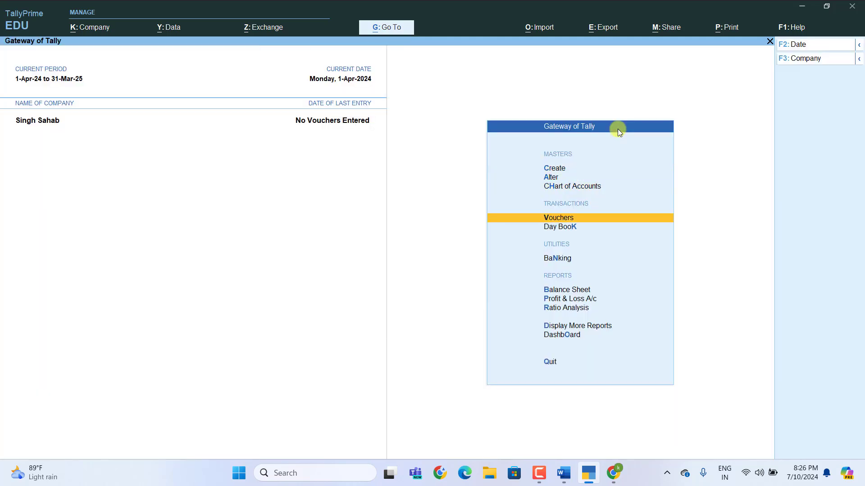
pyautogui.press('Return')
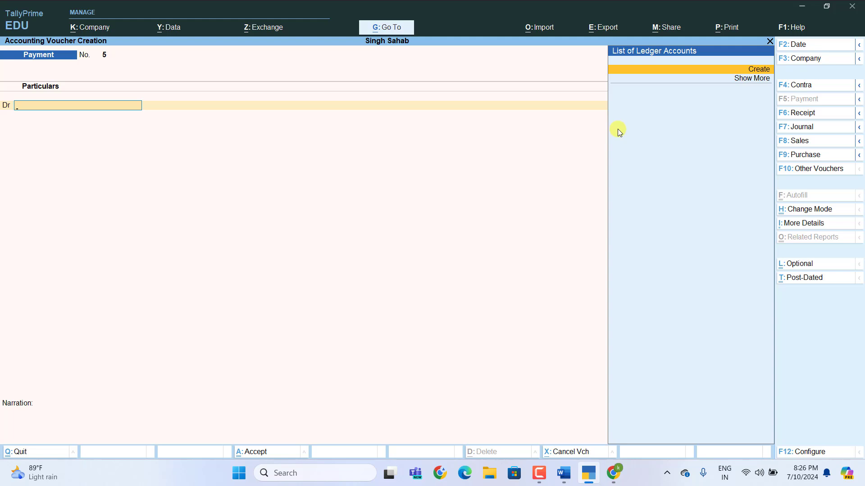
# Step: Create the owner's ledger under Capital Account from the voucher line, skipping mailing details
pyautogui.press('Return')
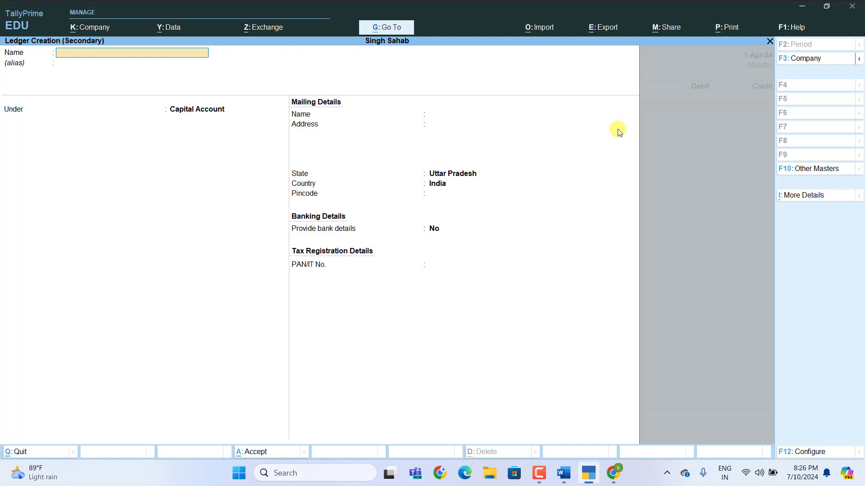
pyautogui.write('Ranjeet Singh')
pyautogui.press('Return')
pyautogui.press('Return')
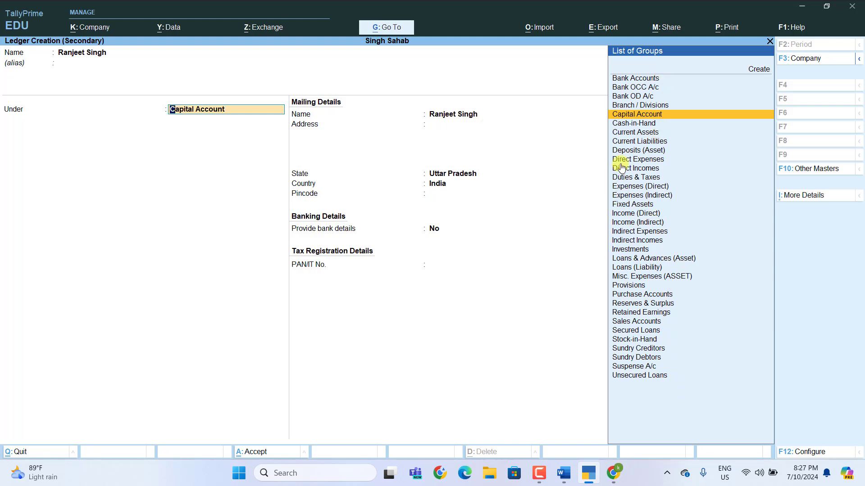
pyautogui.click(628, 117)
pyautogui.press('Return')
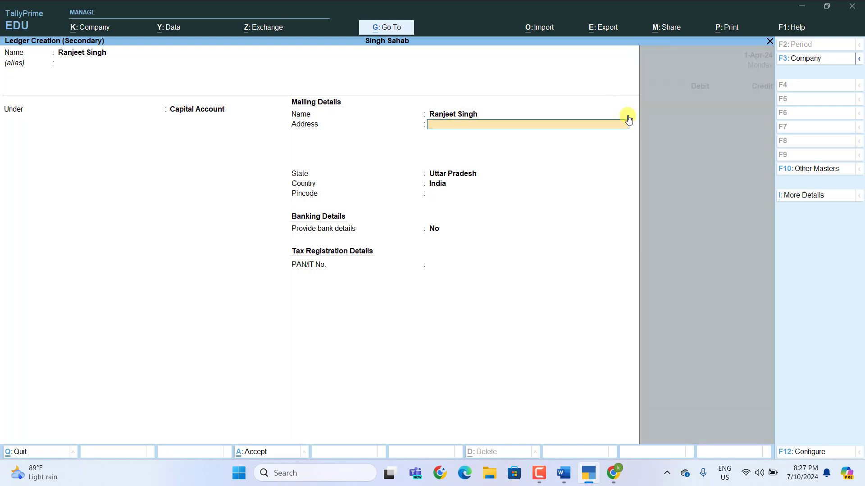
pyautogui.press('Return')
pyautogui.press('Return')
pyautogui.press('Return')
pyautogui.press('Return')
pyautogui.press('Return')
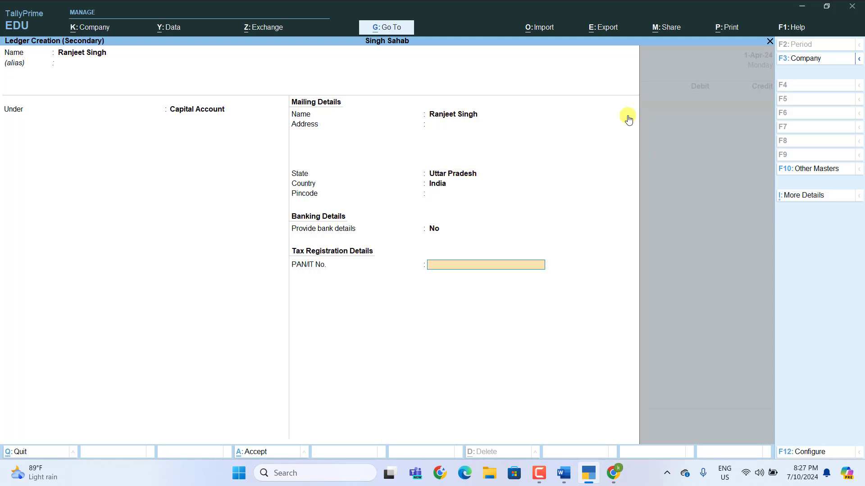
pyautogui.press('Return')
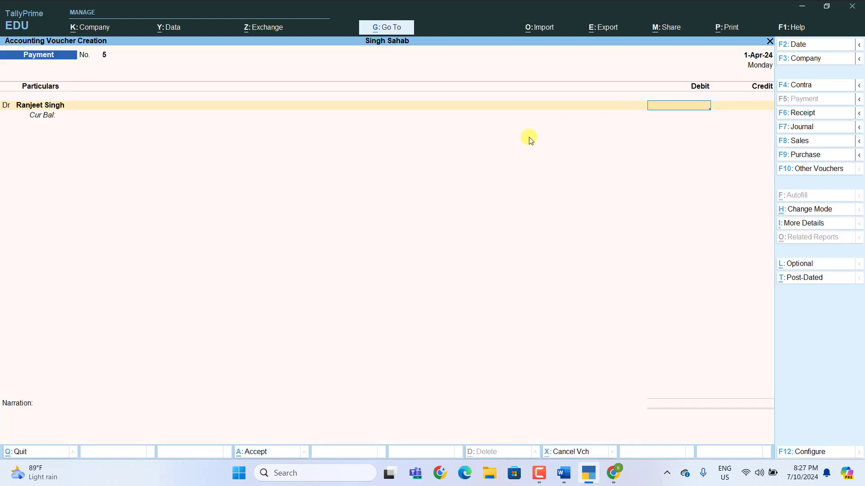
pyautogui.click(37, 108)
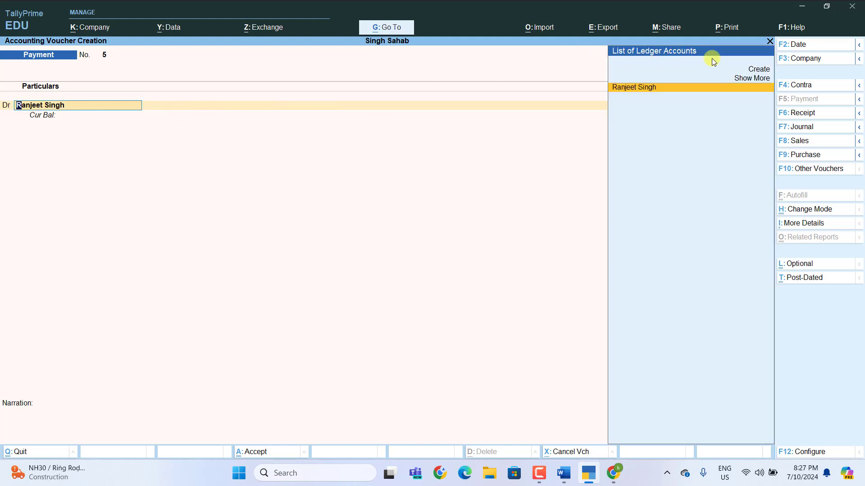
pyautogui.click(651, 93)
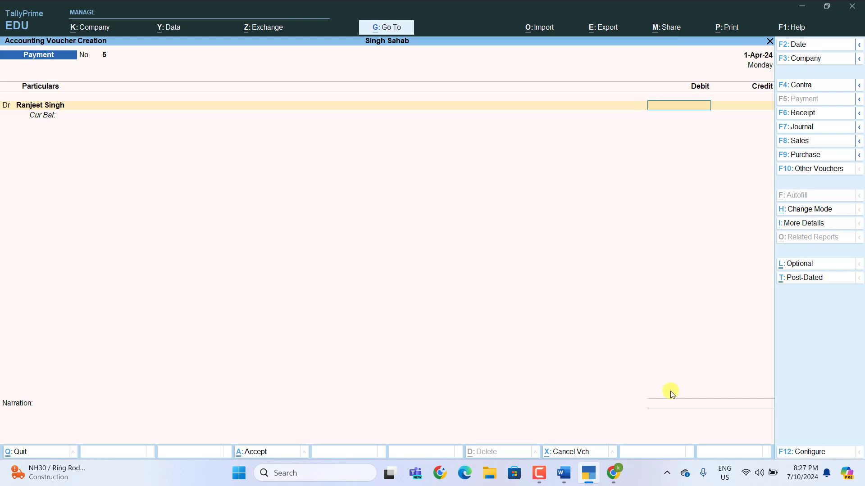
pyautogui.click(568, 480)
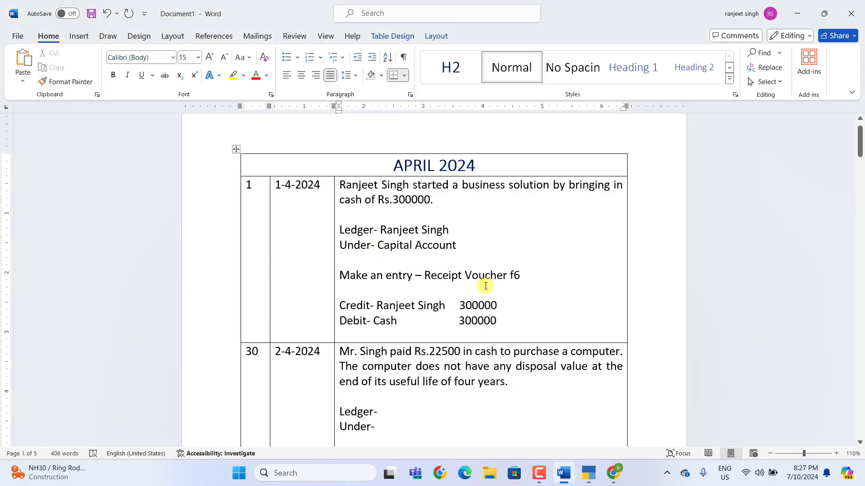
pyautogui.click(589, 473)
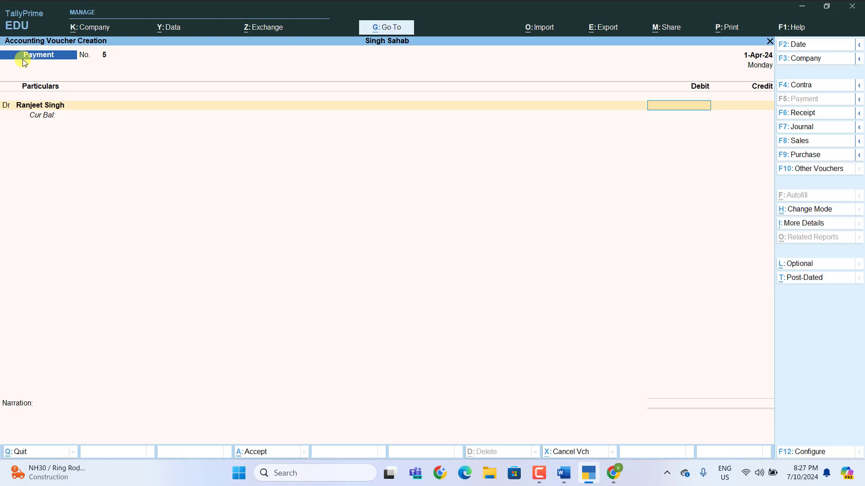
# Step: Enter a 1-Apr-24 Receipt (F6) crediting the owner and debiting Cash 3,00,000, then save it
pyautogui.press('F6')
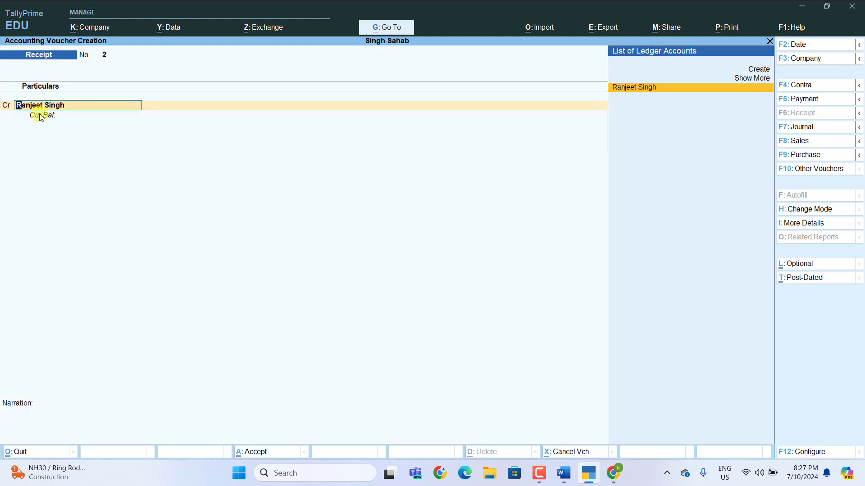
pyautogui.press('Return')
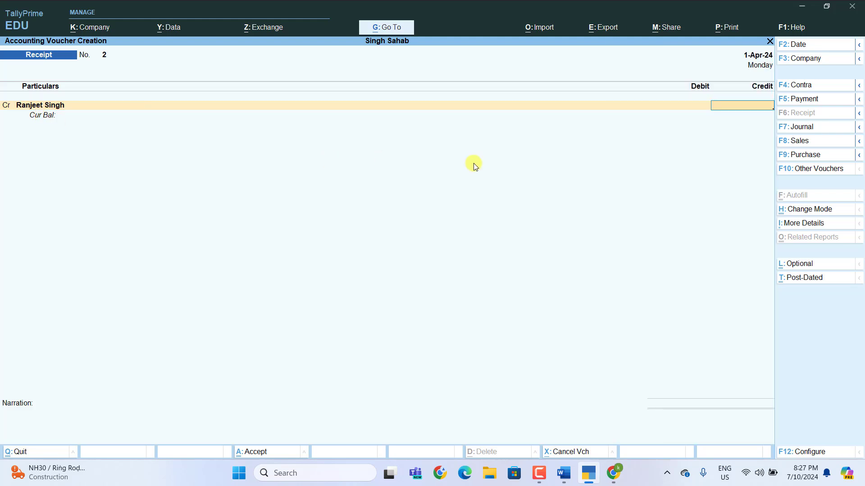
pyautogui.write('300000')
pyautogui.press('Return')
pyautogui.press('Return')
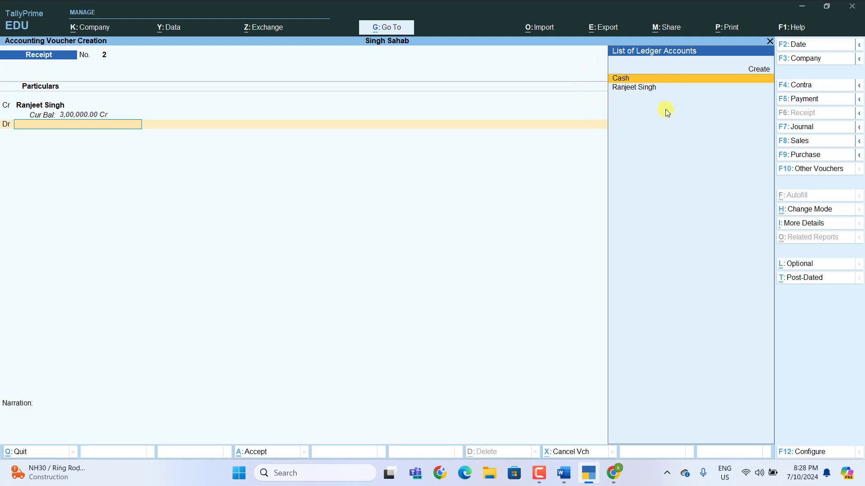
pyautogui.press('Return')
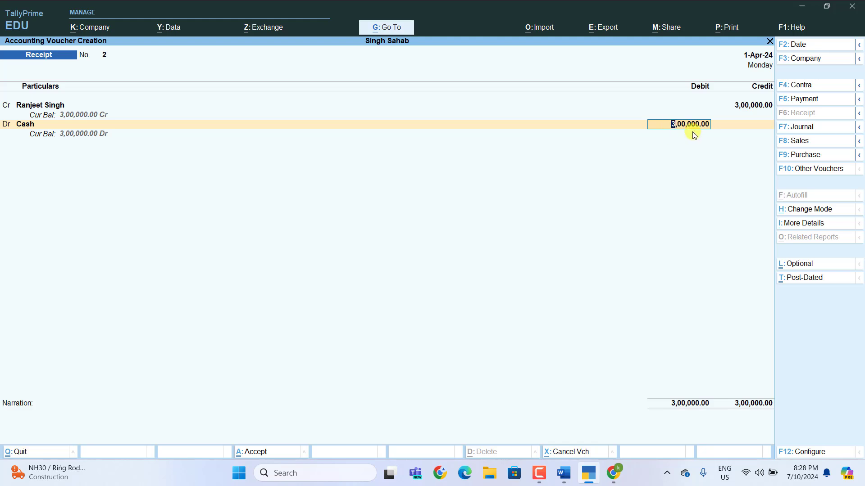
pyautogui.press('Return')
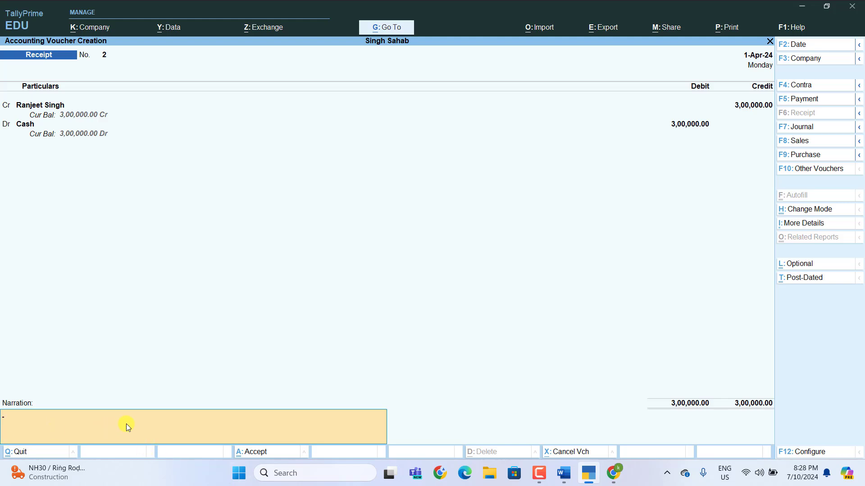
pyautogui.press('Return')
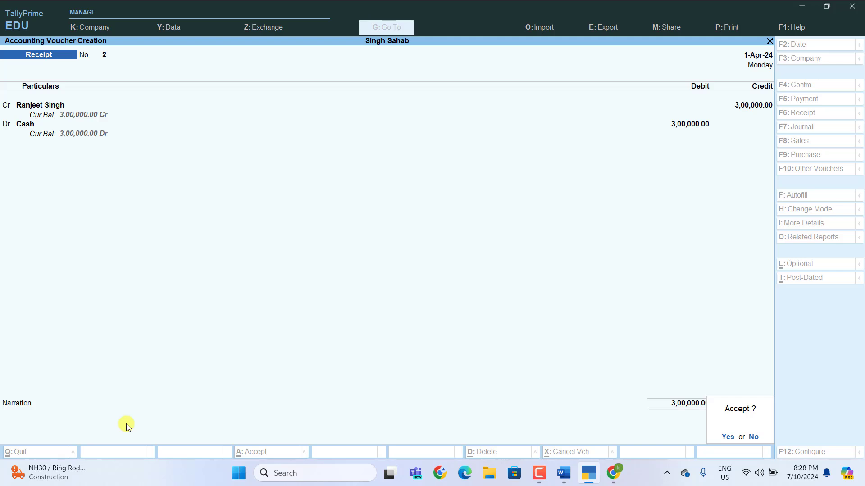
pyautogui.press('y')
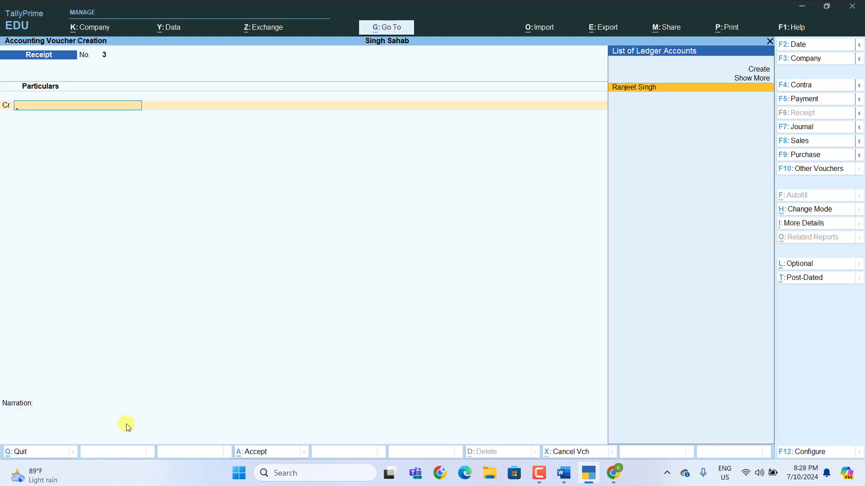
# Step: Scroll Word to the 2-4-2024 computer purchase row, then start the Cash ledger in Receipt No. 3
pyautogui.click(564, 473)
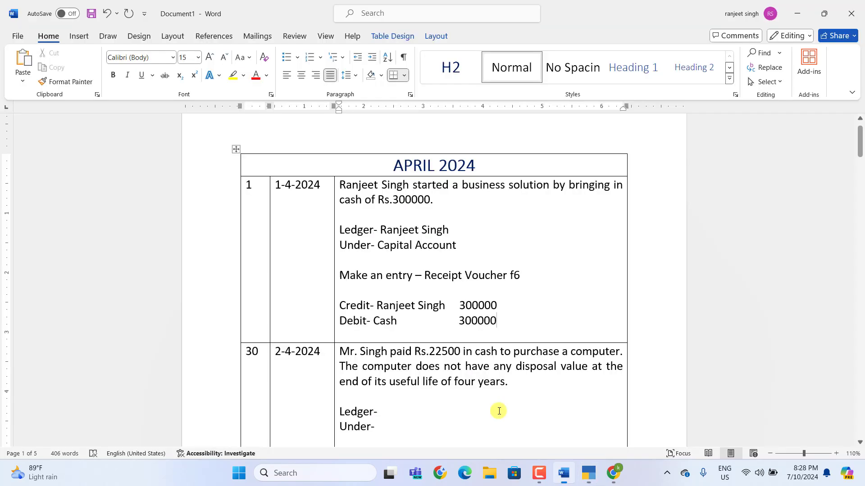
pyautogui.scroll(-4, 392, 279)
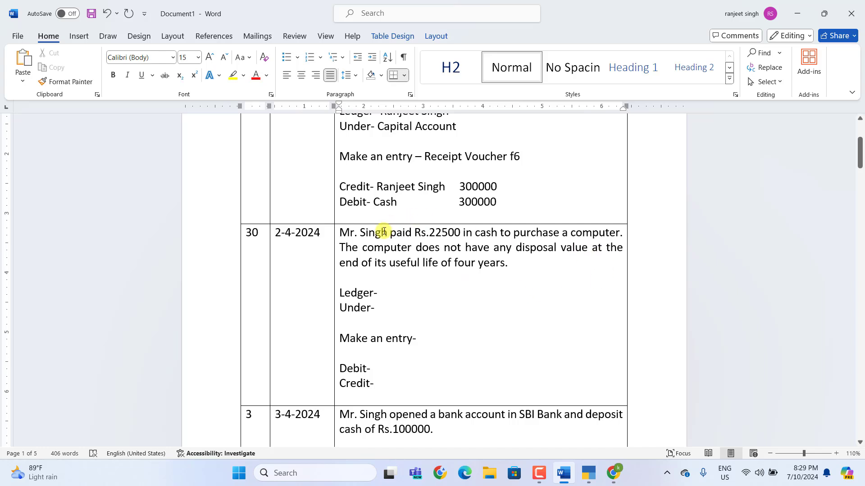
pyautogui.scroll(-1, 501, 235)
pyautogui.scroll(-1, 501, 235)
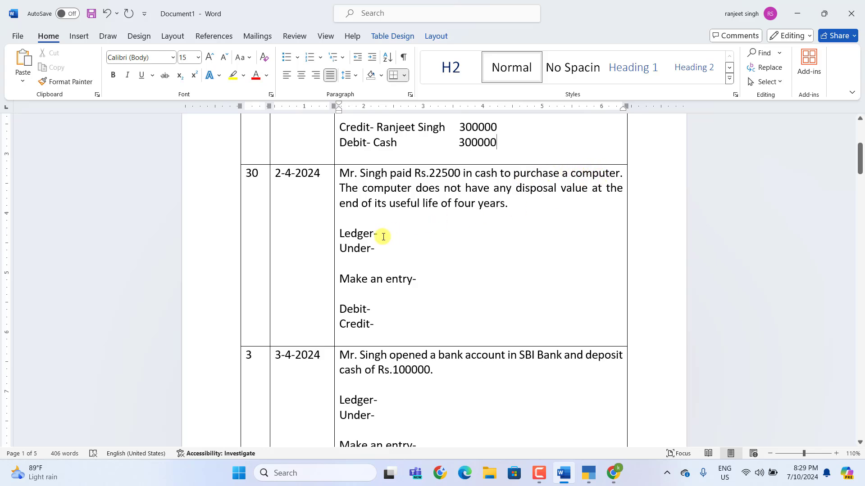
pyautogui.click(383, 236)
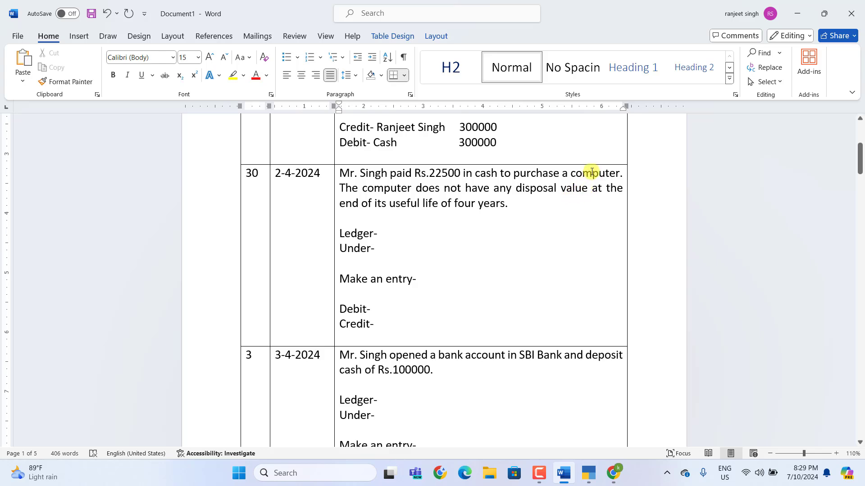
pyautogui.click(589, 473)
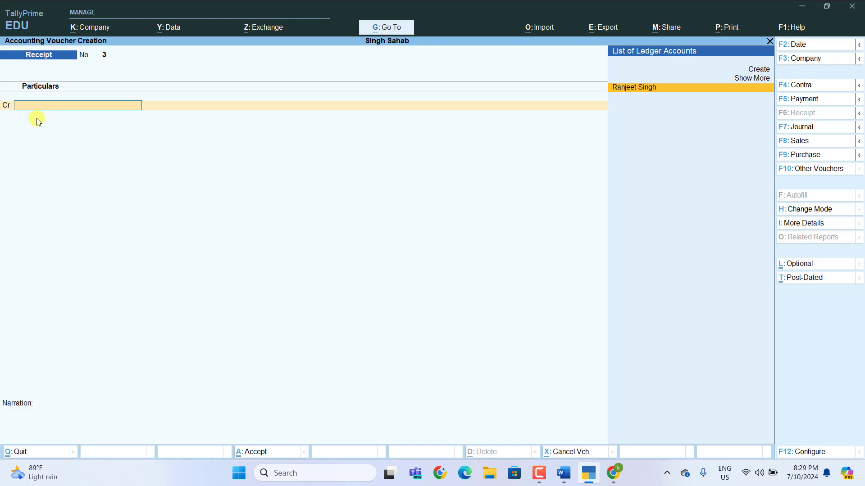
pyautogui.write('c')
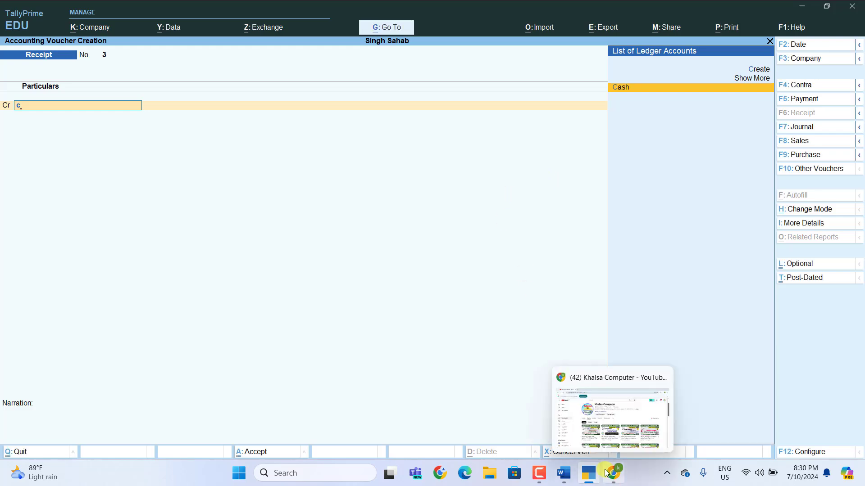
# Step: In the 2-4-2024 row, note ledger Computer under Fixed Assets and 'Payment Vouchers f5'
pyautogui.click(565, 472)
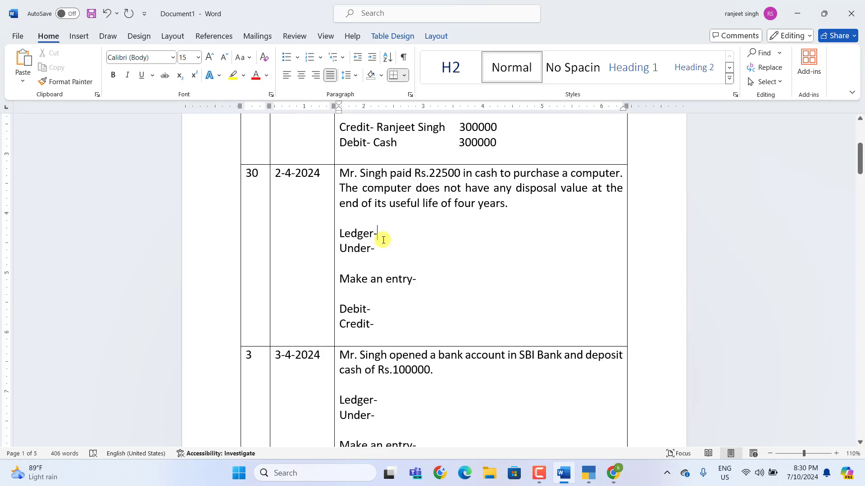
pyautogui.click(383, 240)
pyautogui.write('Compu')
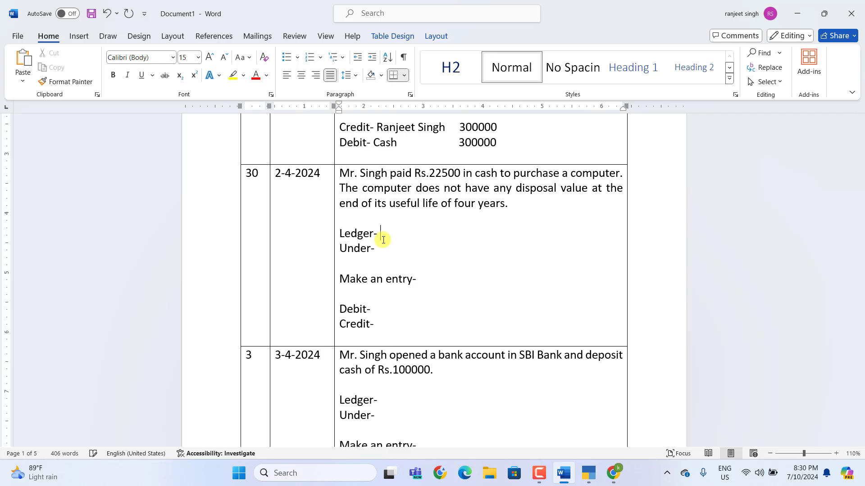
pyautogui.write('ter')
pyautogui.write('Fixed')
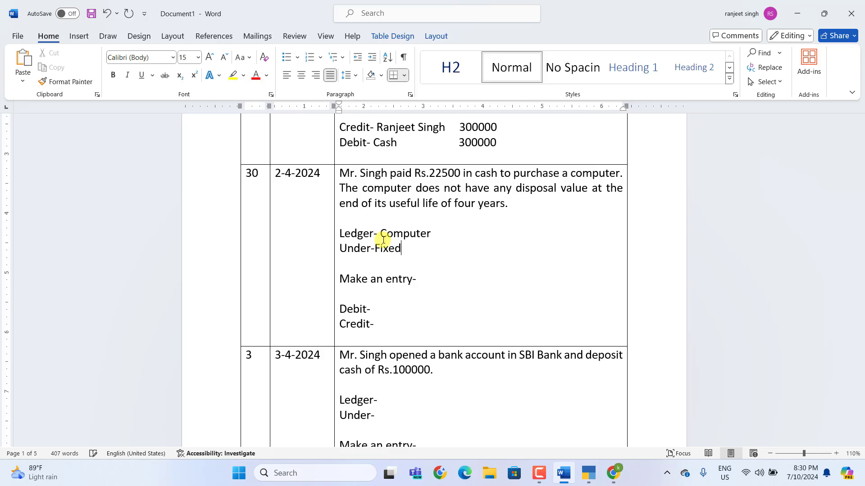
pyautogui.write(' Assets')
pyautogui.press('Down')
pyautogui.press('End')
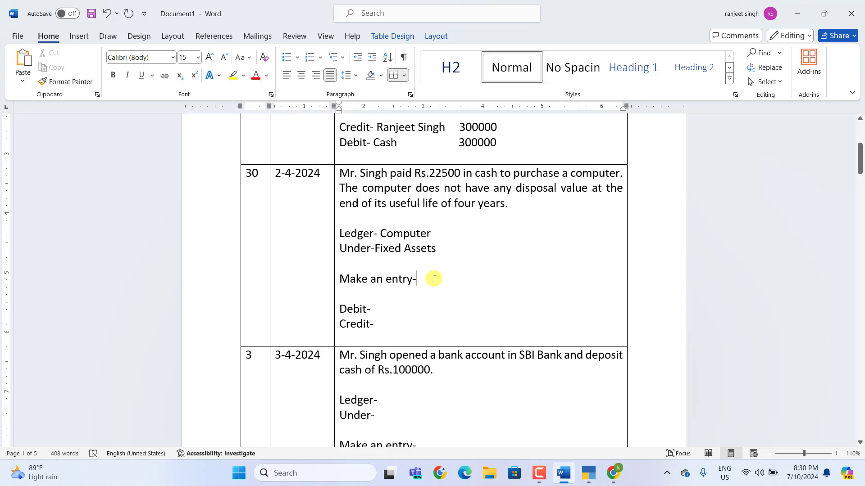
pyautogui.write('Paymen')
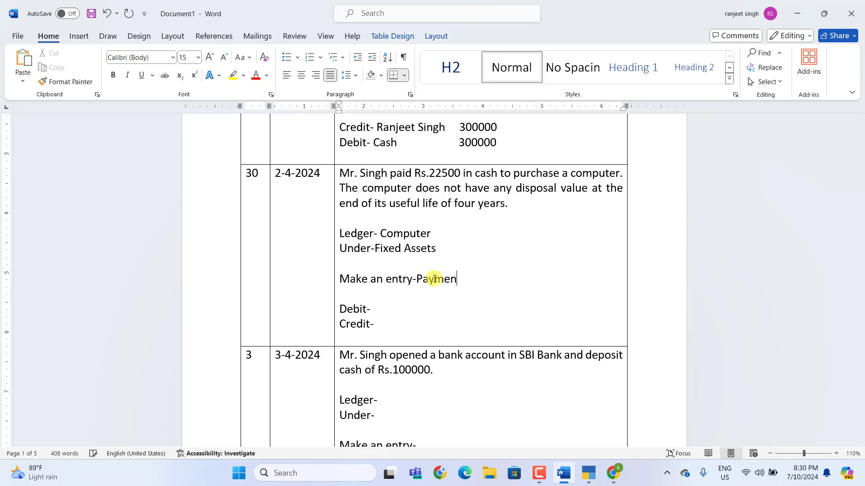
pyautogui.write('t Vouchers f5')
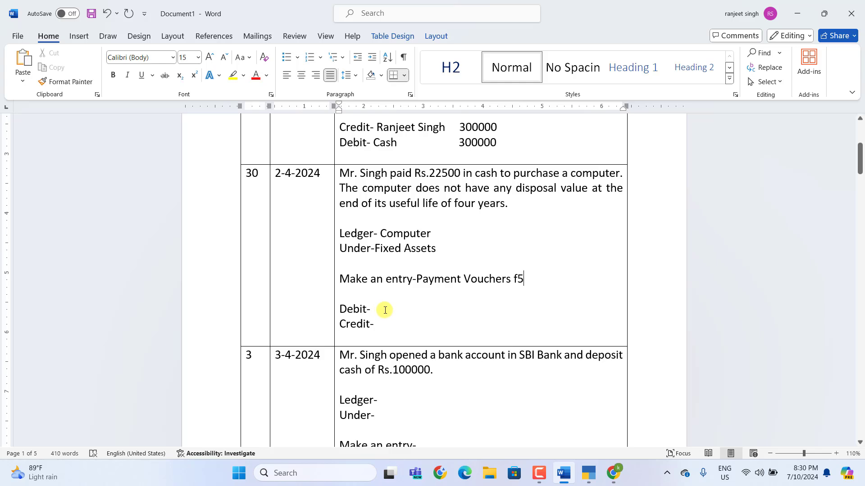
# Step: Record Debit Computer 22500 and Credit Cash 22500 for the computer purchase
pyautogui.click(385, 309)
pyautogui.write('Com')
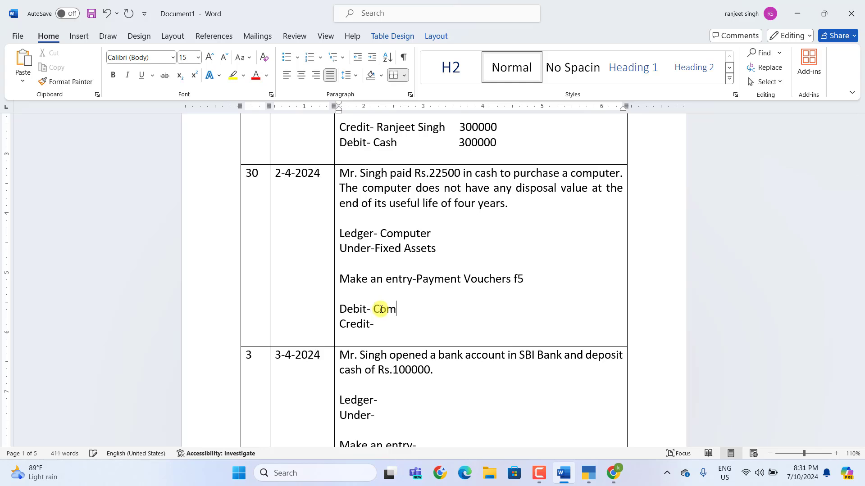
pyautogui.write('puter   22500')
pyautogui.press('Down')
pyautogui.press('Tab')
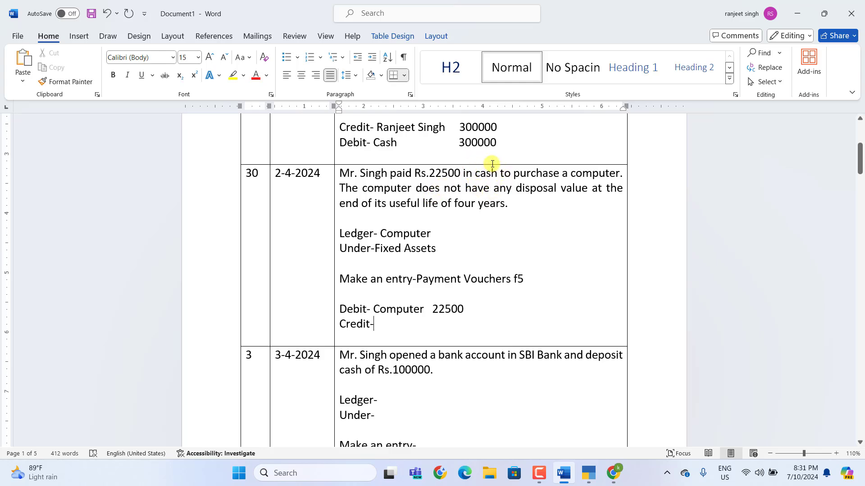
pyautogui.write('Ca')
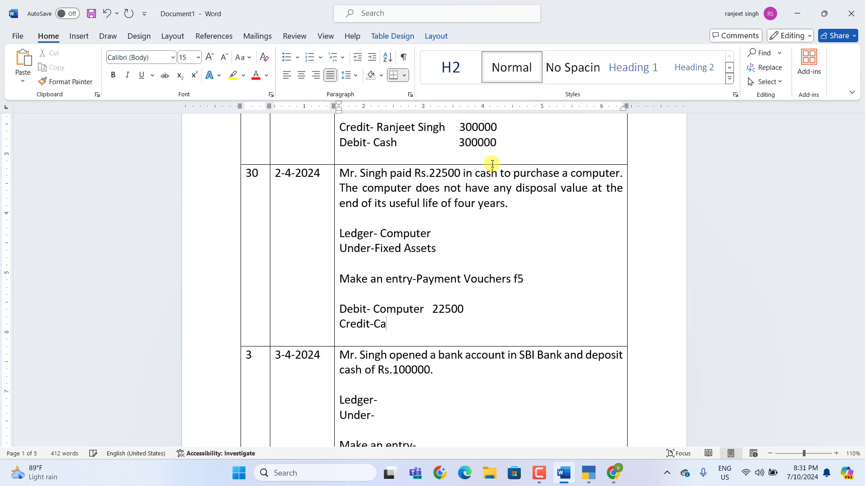
pyautogui.write('sh   22')
pyautogui.write('500')
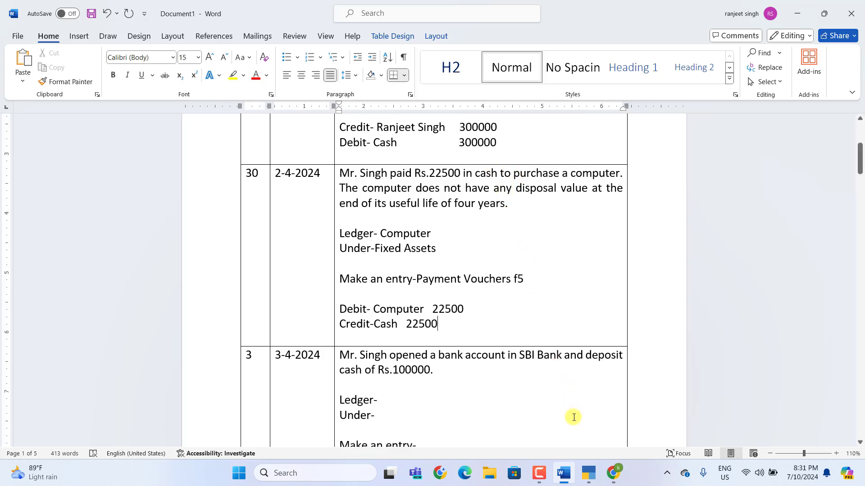
# Step: Back in the voucher, create a ledger named Computer under the Fixed Assets group
pyautogui.click(588, 473)
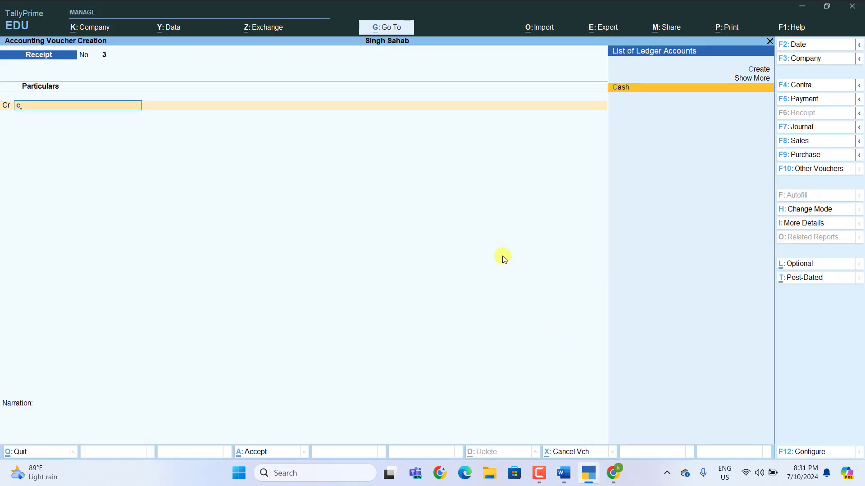
pyautogui.press('BackSpace')
pyautogui.hotkey('alt', 'c')
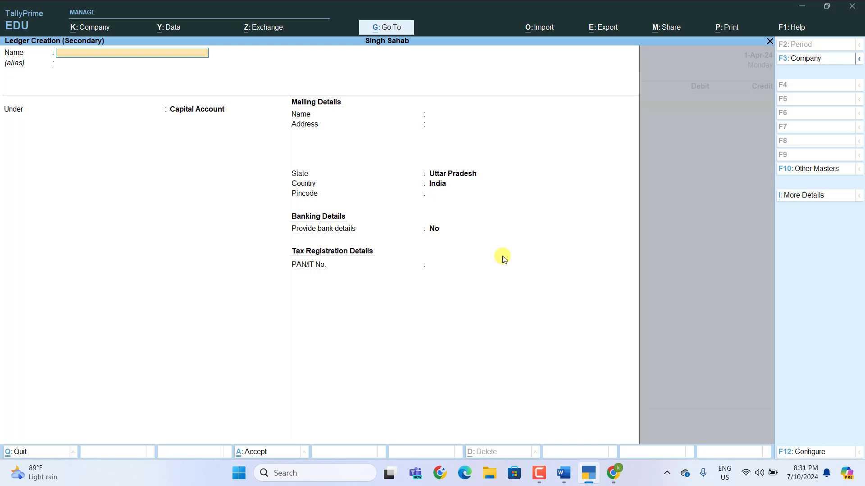
pyautogui.write('Computer')
pyautogui.press('Return')
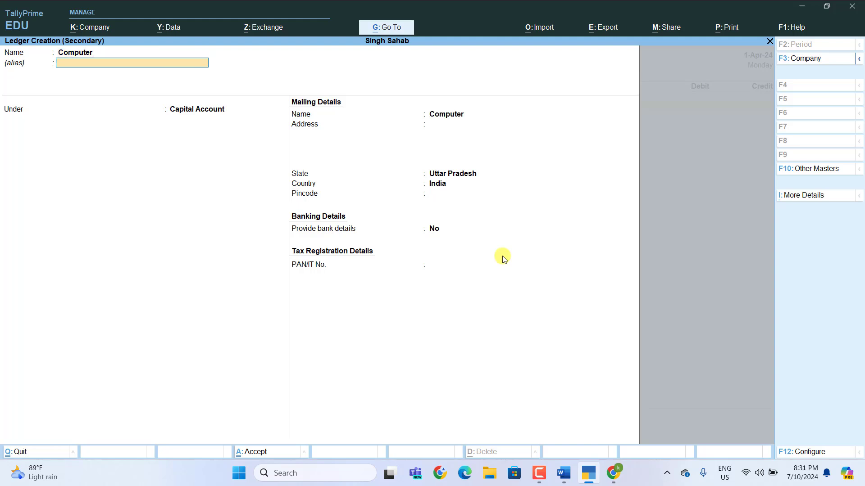
pyautogui.press('Return')
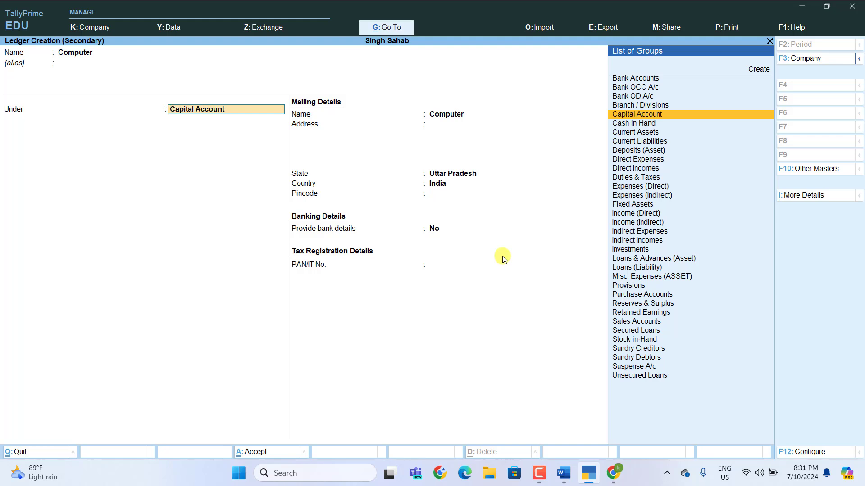
pyautogui.write('F')
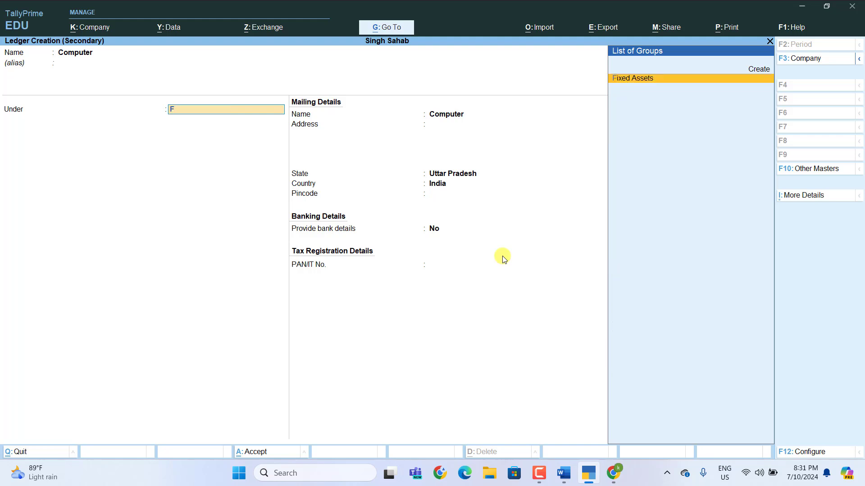
pyautogui.click(652, 86)
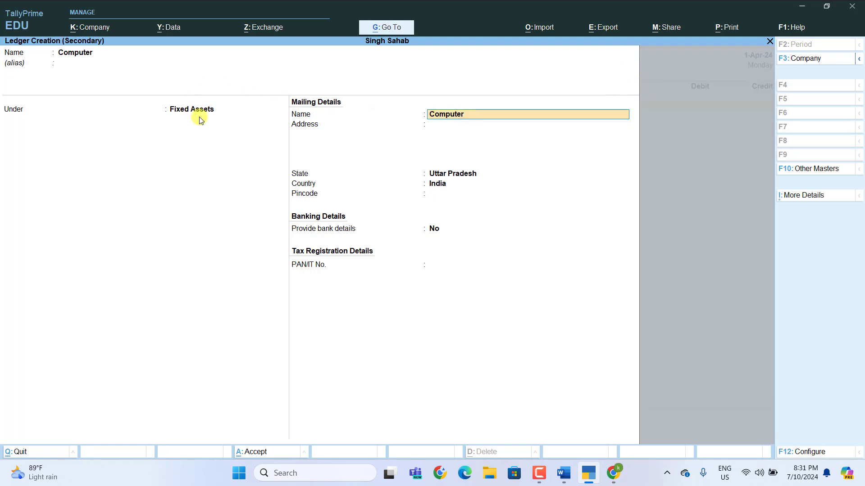
pyautogui.press('Return')
pyautogui.press('Return')
pyautogui.press('Return')
pyautogui.press('Return')
pyautogui.press('Return')
pyautogui.press('Return')
pyautogui.press('Return')
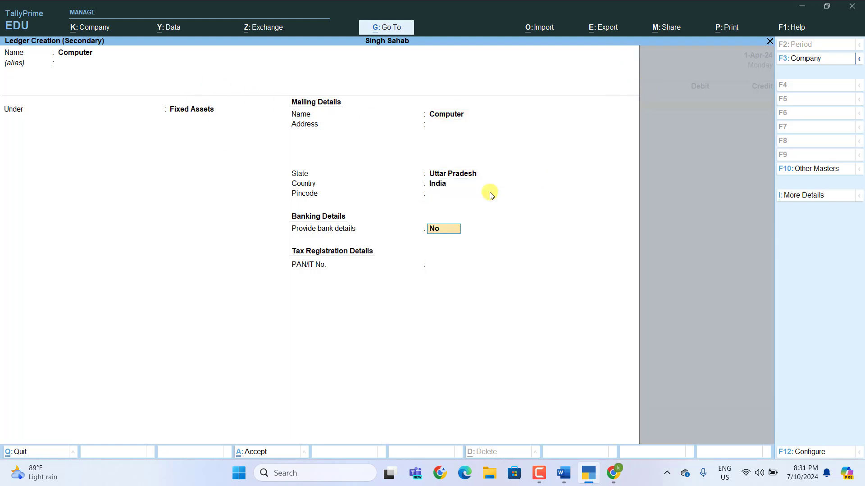
pyautogui.press('Return')
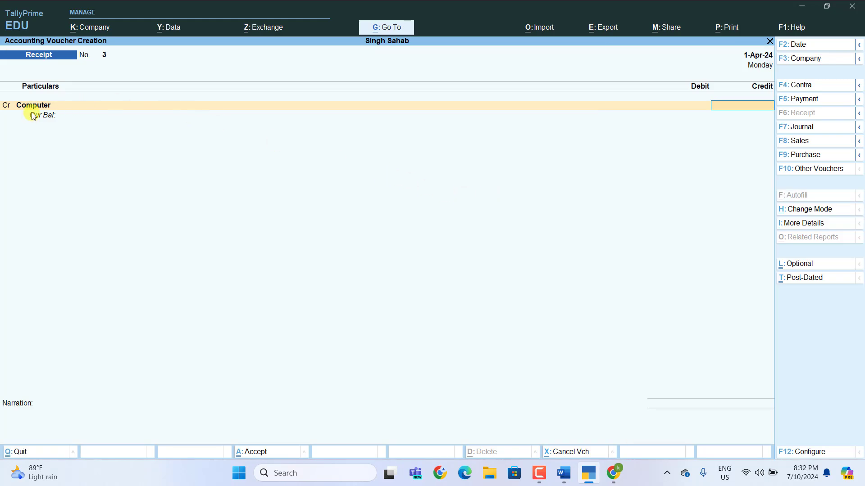
# Step: Make voucher 5 a Payment debiting Computer 22,500 and crediting Cash 22,500, skipping narration
pyautogui.press('F5')
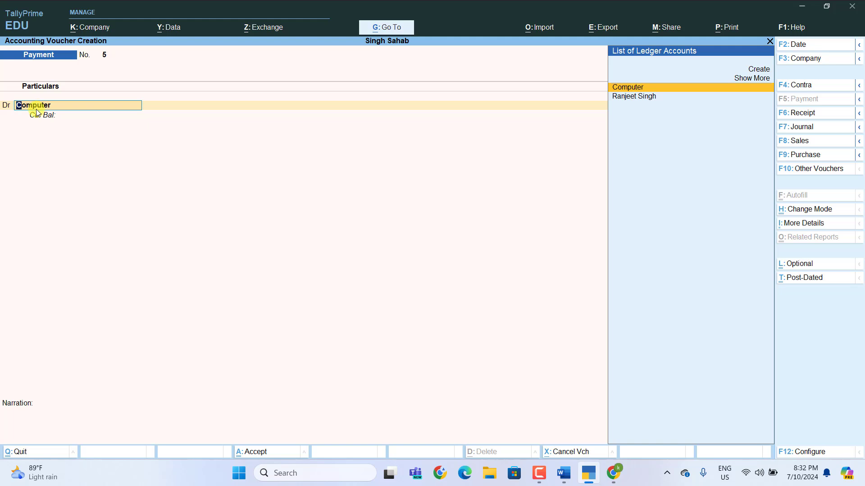
pyautogui.press('Return')
pyautogui.write('22500')
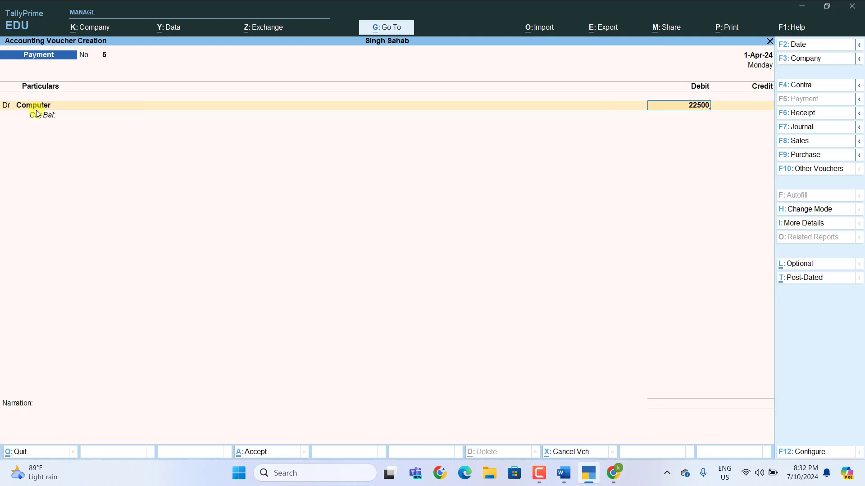
pyautogui.press('Return')
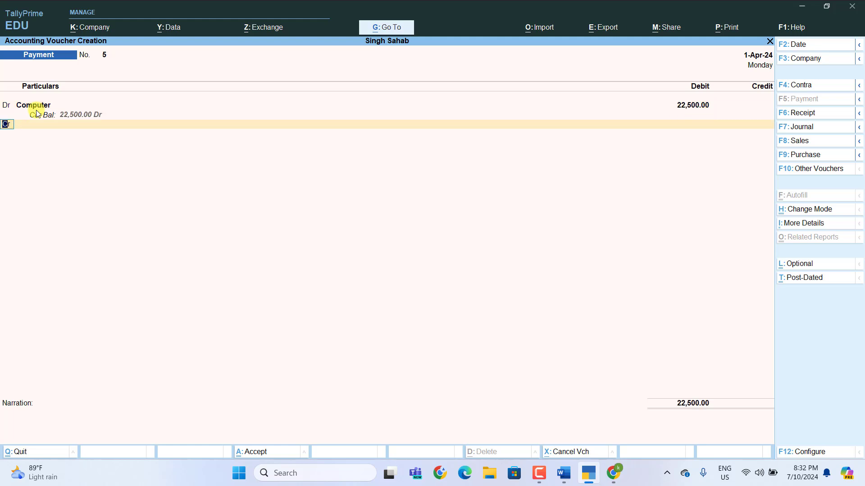
pyautogui.press('Return')
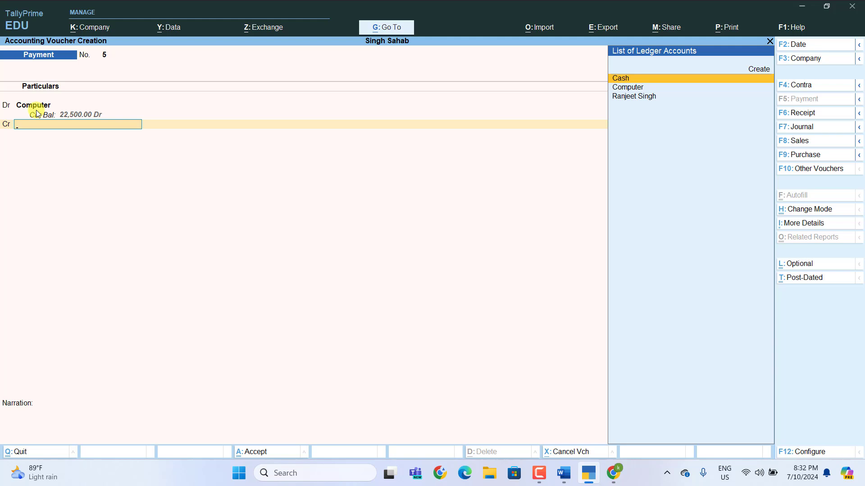
pyautogui.press('Return')
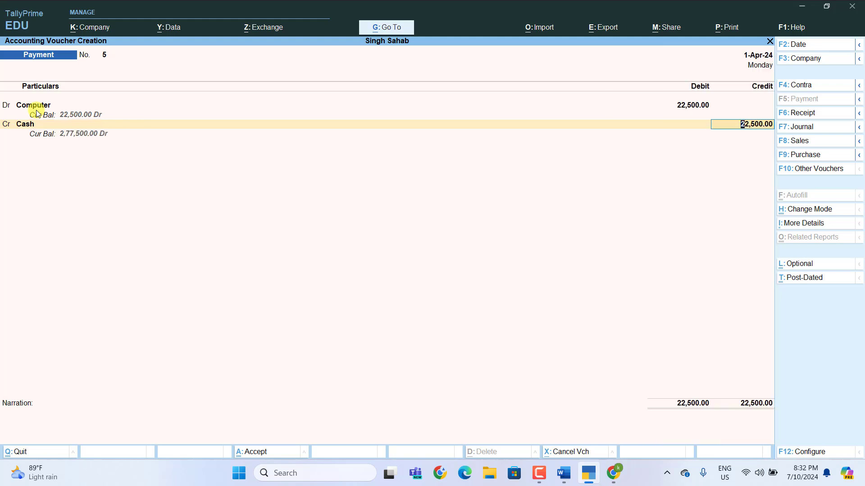
pyautogui.press('Return')
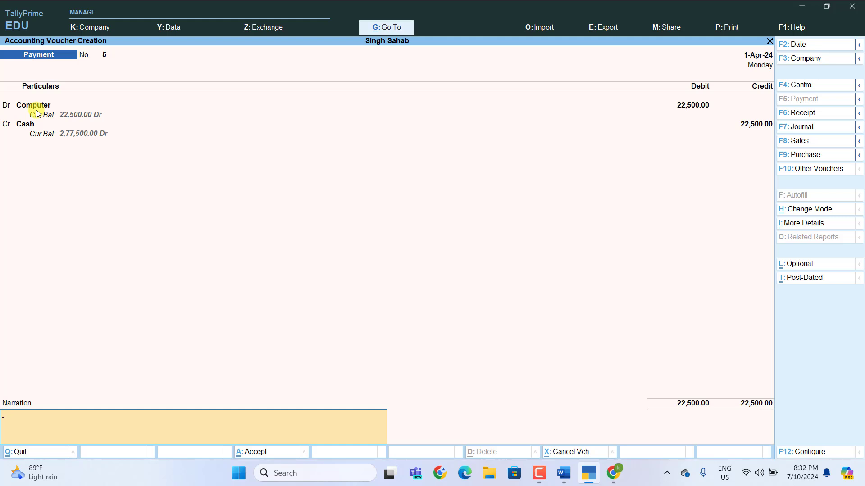
pyautogui.press('Return')
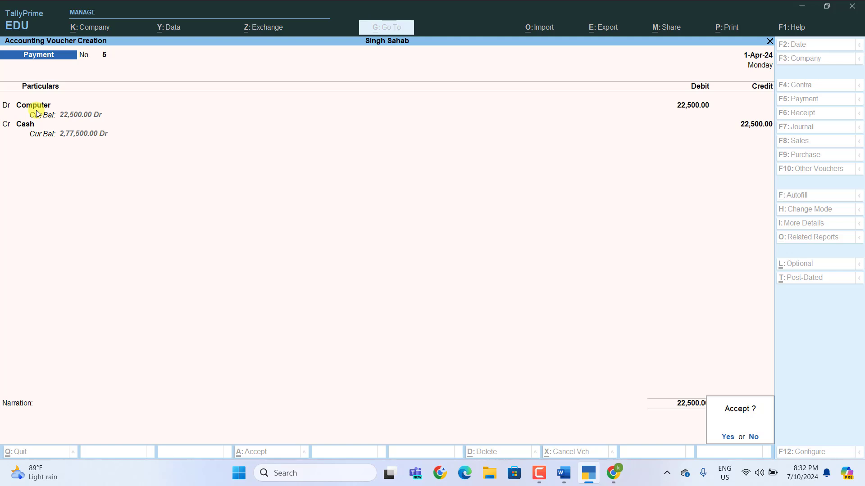
# Step: Save payment voucher 5 and bring up the Word worksheet's 3-4-2024 SBI Bank row after Ledger-
pyautogui.press('Return')
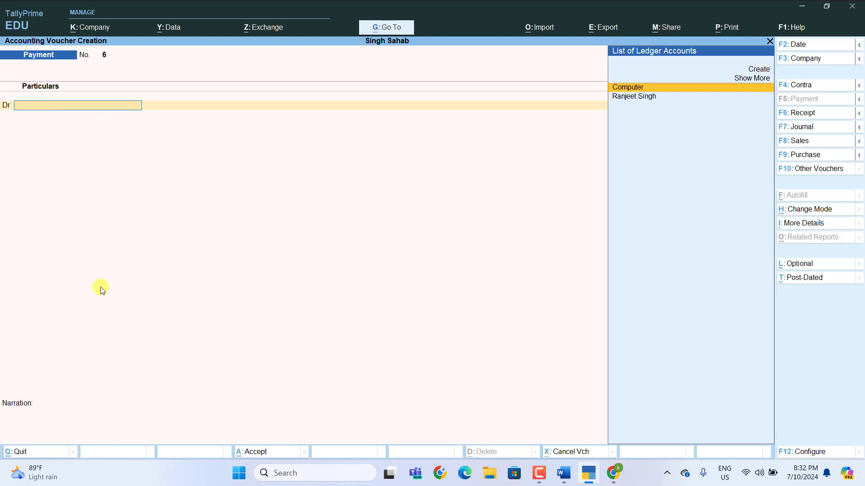
pyautogui.click(568, 483)
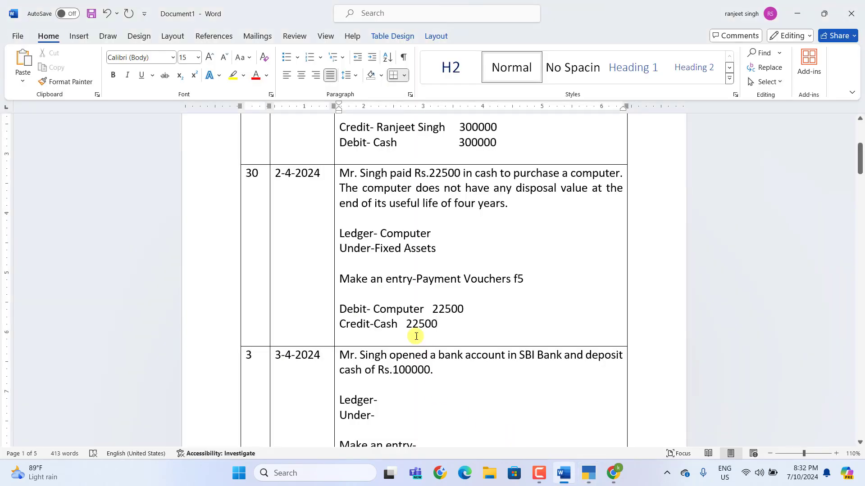
pyautogui.scroll(-5, 386, 263)
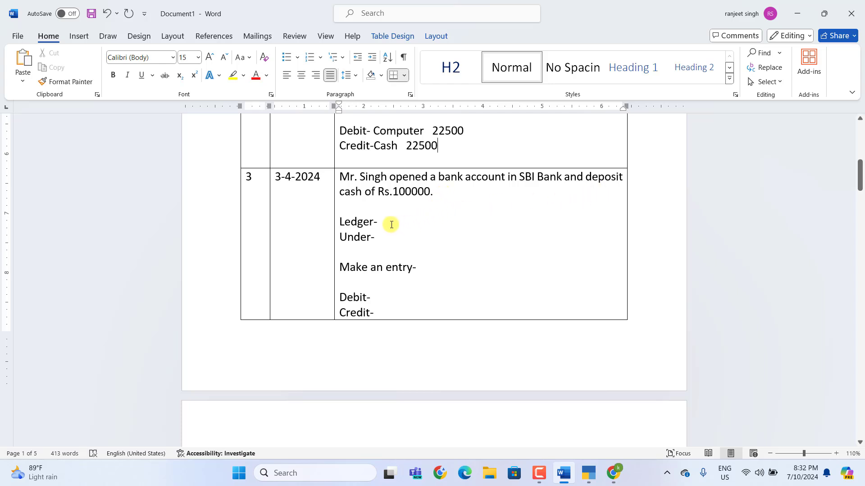
pyautogui.click(387, 223)
pyautogui.click(589, 473)
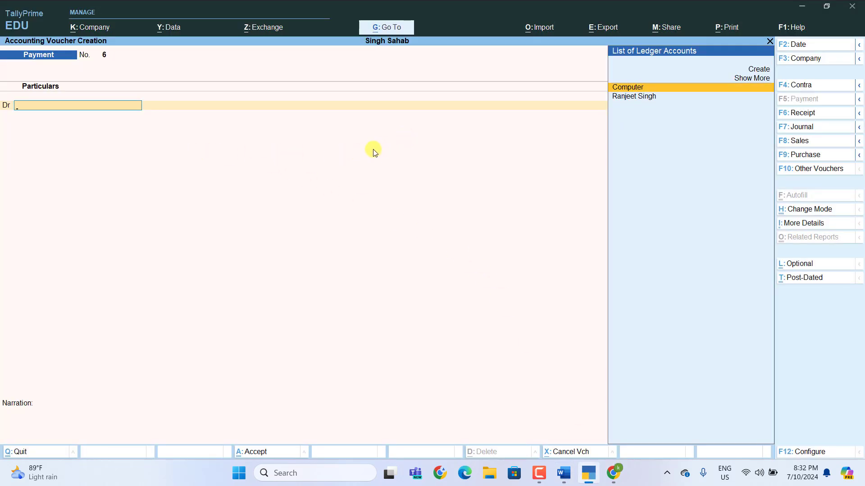
pyautogui.click(564, 474)
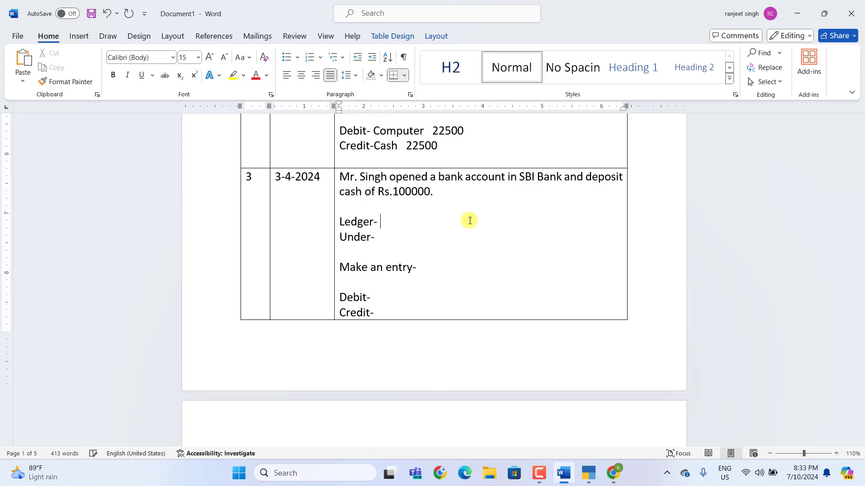
# Step: Fill the 3-4-2024 entry with ledger Sbi Bank, Under Bank Account, and Contra Vouchers
pyautogui.write('Sbi Bank')
pyautogui.press('Down')
pyautogui.write('BAnk Account')
pyautogui.press('Down')
pyautogui.press('Down')
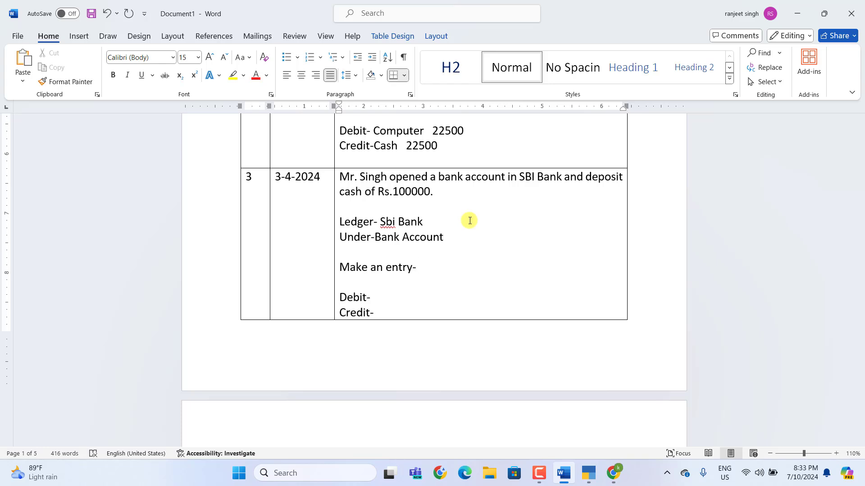
pyautogui.write('Contra Vouchers')
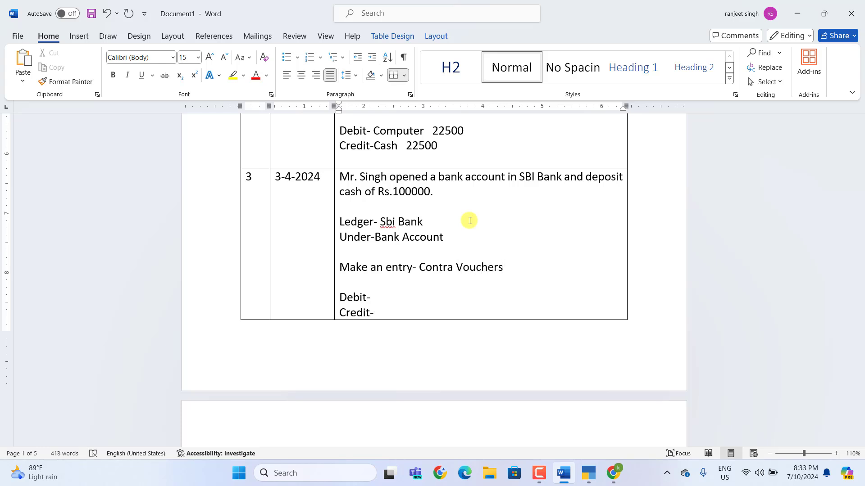
pyautogui.press('Down')
pyautogui.press('Down')
# Step: Relabel the entry lines so the first reads Credit- and the last Debit-
pyautogui.press('Left')
pyautogui.press('Left')
pyautogui.press('BackSpace')
pyautogui.press('BackSpace')
pyautogui.press('BackSpace')
pyautogui.press('BackSpace')
pyautogui.press('BackSpace')
pyautogui.write('Credit')
pyautogui.press('BackSpace')
pyautogui.press('BackSpace')
pyautogui.press('BackSpace')
pyautogui.press('BackSpace')
pyautogui.press('BackSpace')
pyautogui.press('BackSpace')
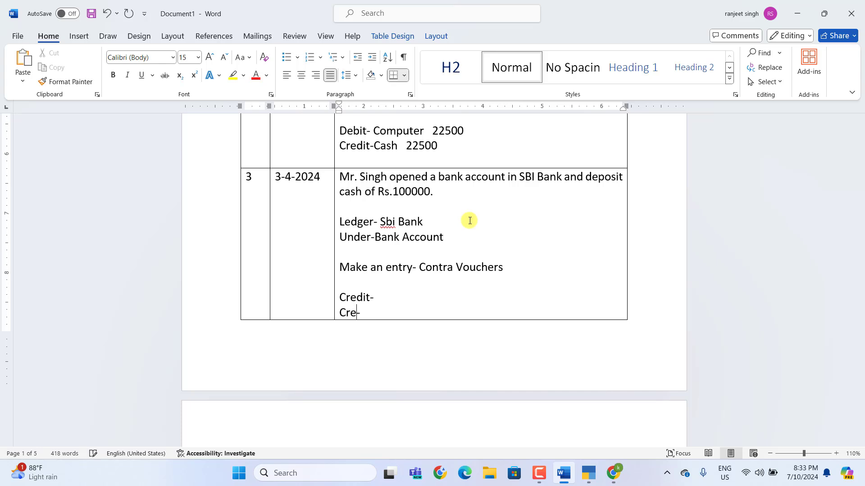
pyautogui.write('Debit')
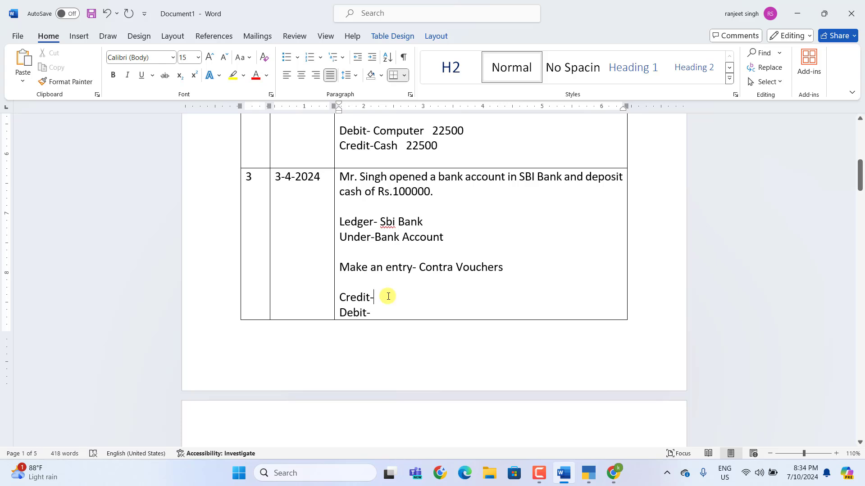
# Step: Enter cash 100000 on the Credit- line and Sbi Bank 100000 on the Debit- line
pyautogui.write('cash')
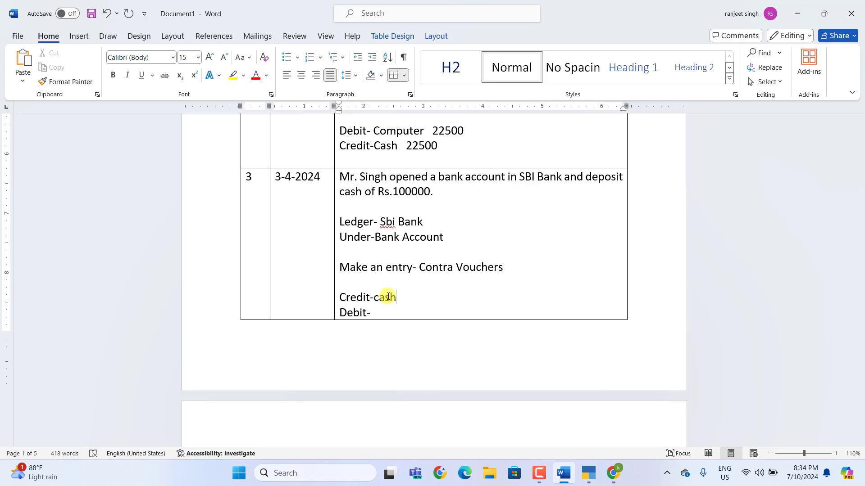
pyautogui.write(' 100000')
pyautogui.press('Down')
pyautogui.write('Sbi Bank')
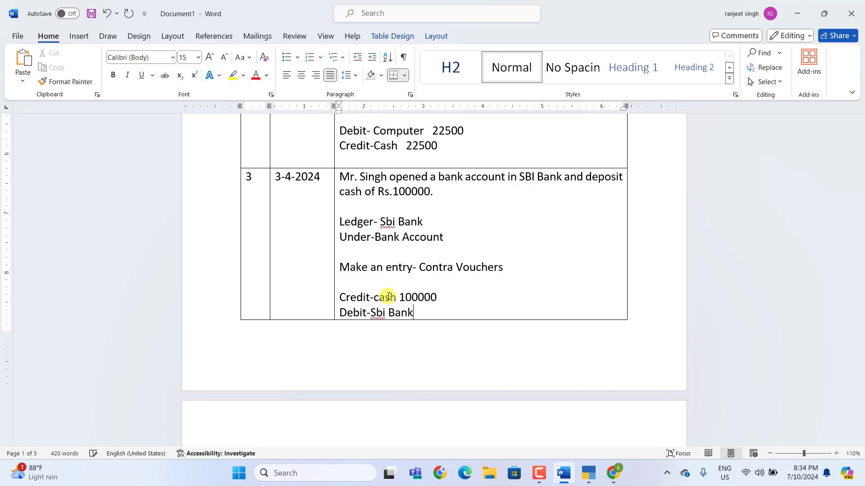
pyautogui.write(' 100000')
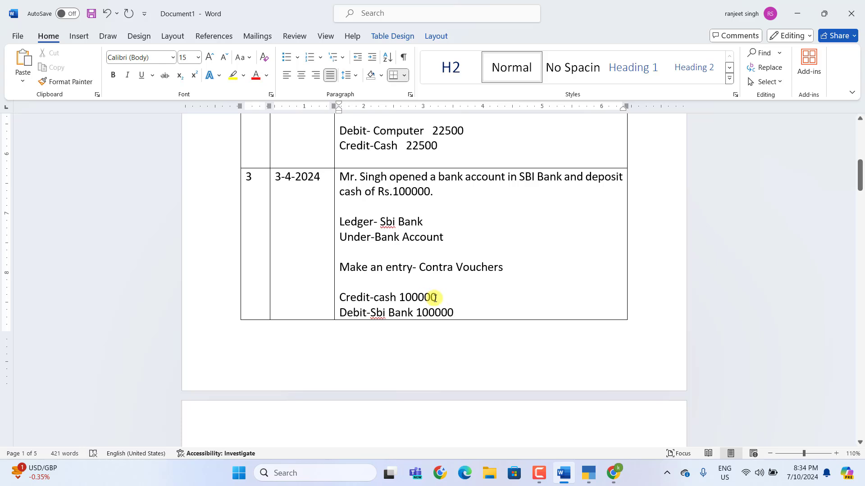
# Step: From the Tally voucher, create and save an SBI Bank ledger under Bank Accounts
pyautogui.click(589, 477)
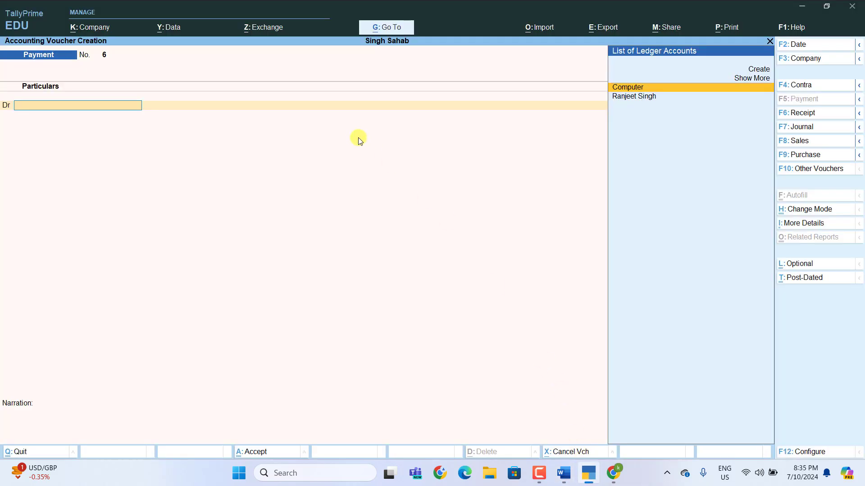
pyautogui.hotkey('alt', 'c')
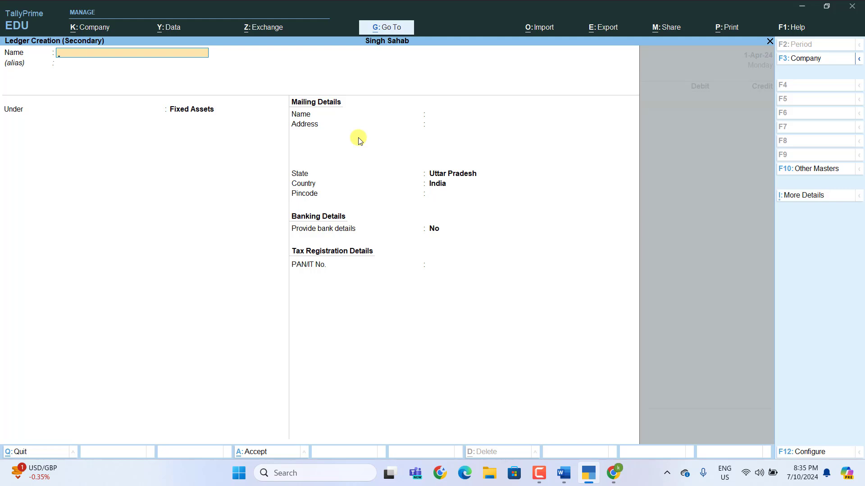
pyautogui.write('SBI Bank')
pyautogui.press('Return')
pyautogui.press('Return')
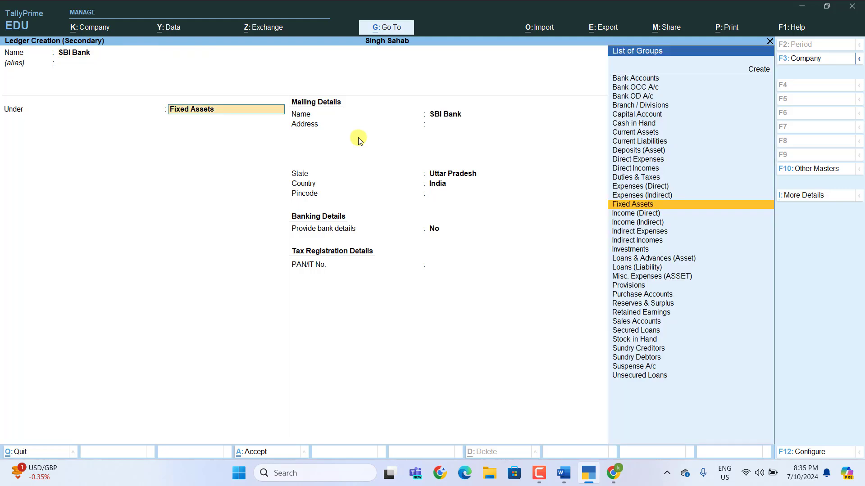
pyautogui.write('B')
pyautogui.press('Down')
pyautogui.press('Down')
pyautogui.press('Down')
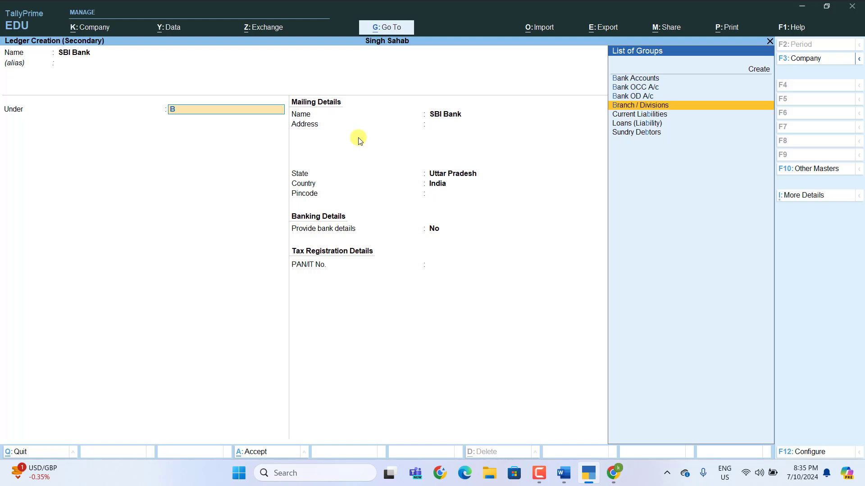
pyautogui.press('Up')
pyautogui.press('Up')
pyautogui.press('Up')
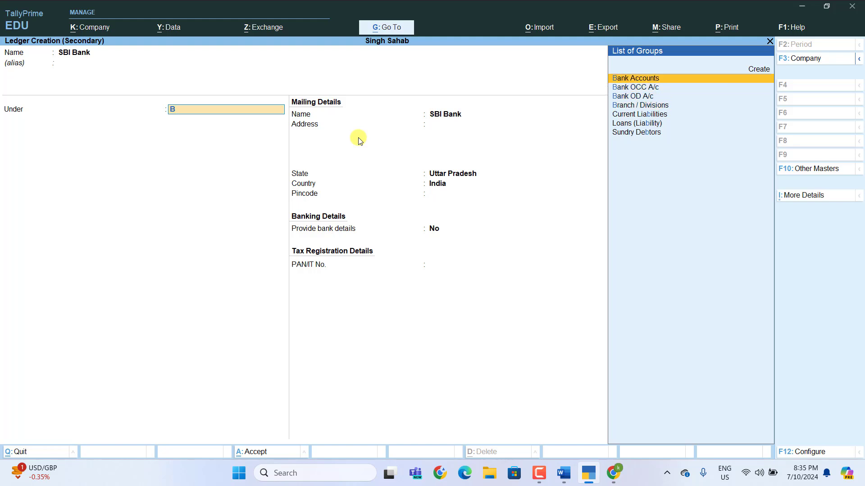
pyautogui.press('Return')
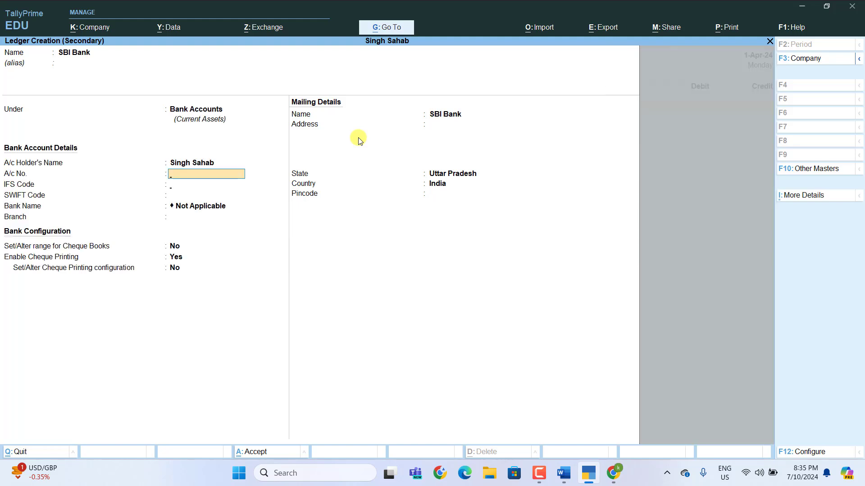
pyautogui.press('Return')
pyautogui.press('Return')
pyautogui.press('Return')
pyautogui.press('Return')
pyautogui.press('Return')
pyautogui.press('Return')
pyautogui.press('Return')
pyautogui.press('Return')
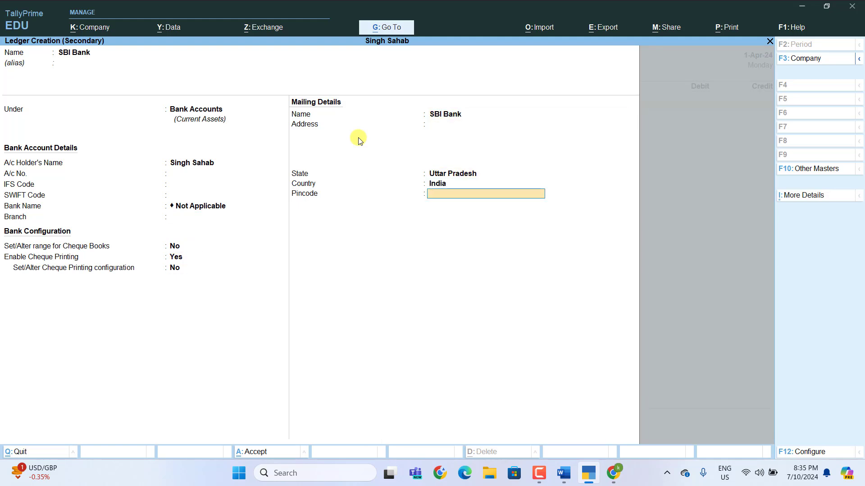
pyautogui.hotkey('ctrl', 'a')
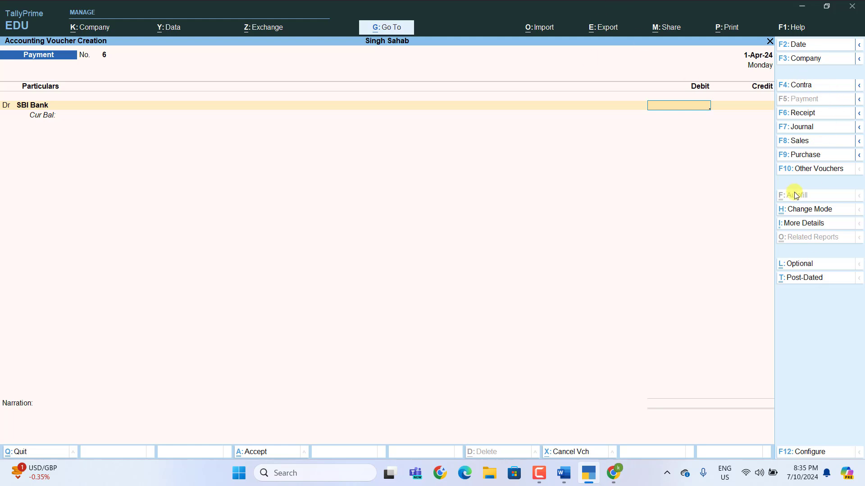
# Step: Switch to a Contra voucher crediting Cash 1,00,000 and debiting SBI Bank 1,00,000
pyautogui.press('F4')
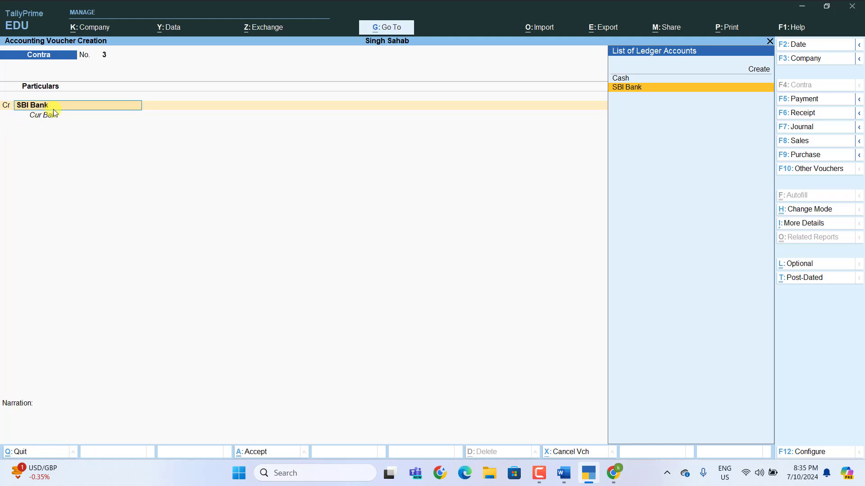
pyautogui.press('Up')
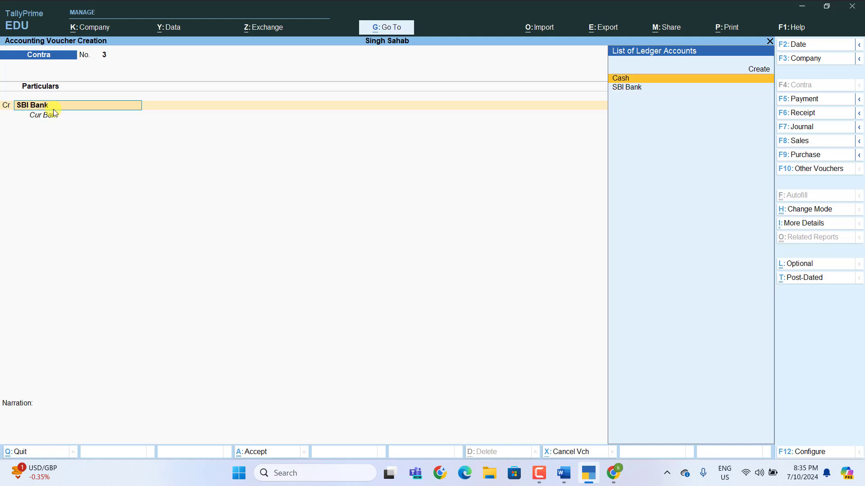
pyautogui.press('Return')
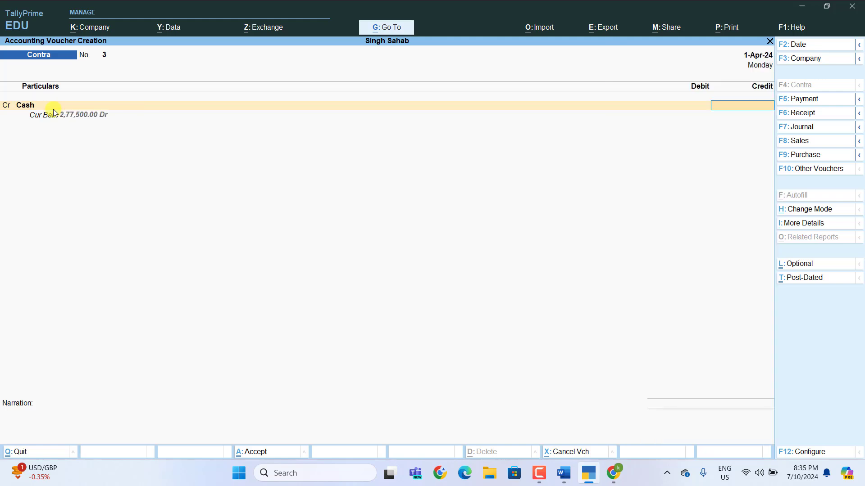
pyautogui.write('100000')
pyautogui.press('Return')
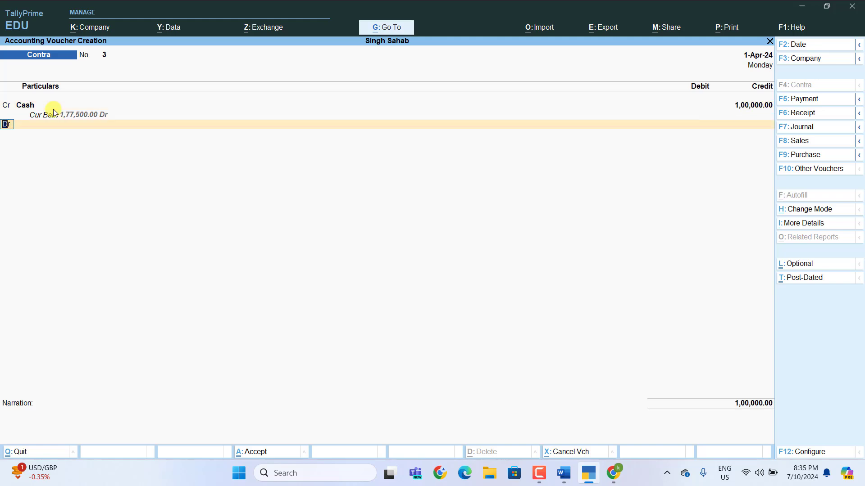
pyautogui.press('Down')
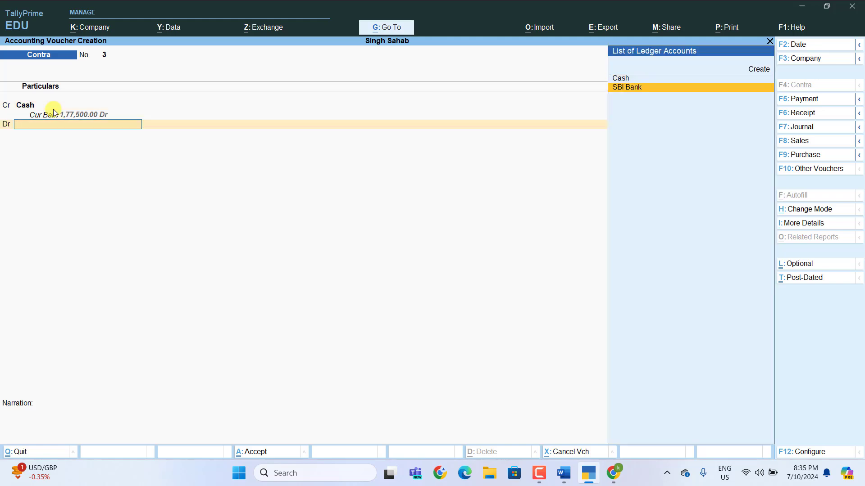
pyautogui.press('Return')
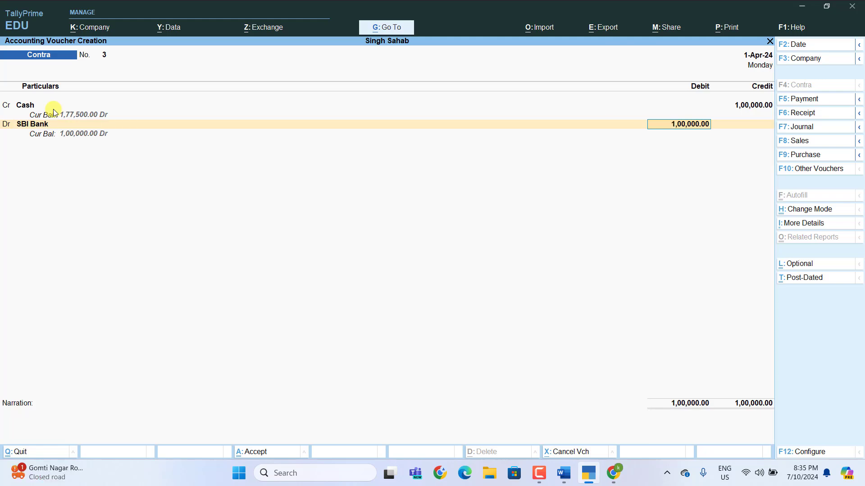
pyautogui.press('Return')
pyautogui.press('Return')
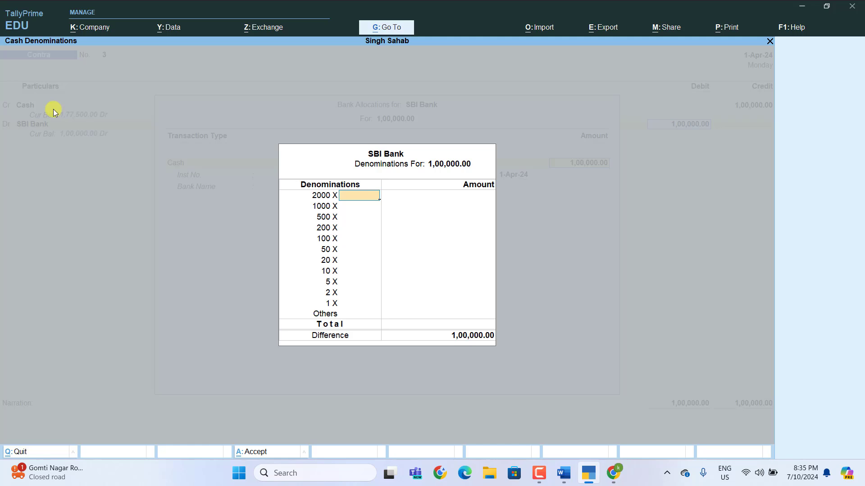
# Step: Enter 200 notes of 500 as the cash denominations and save Contra voucher 3
pyautogui.press('Return')
pyautogui.press('Return')
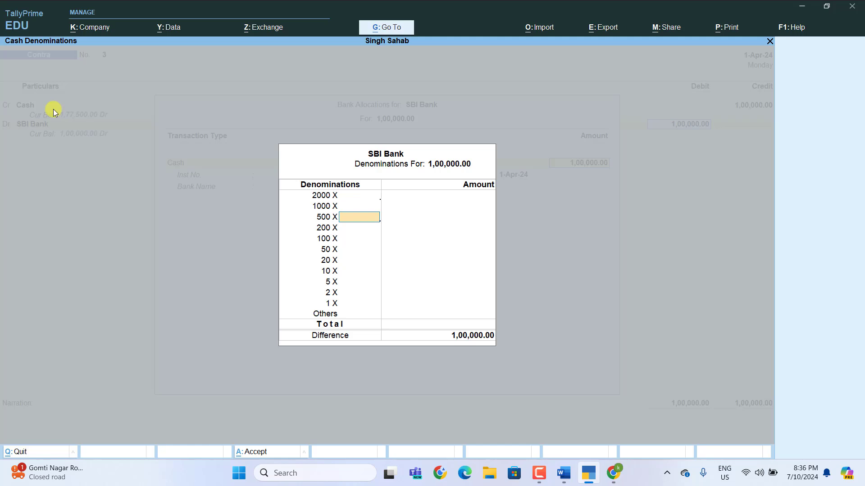
pyautogui.write('200')
pyautogui.press('Return')
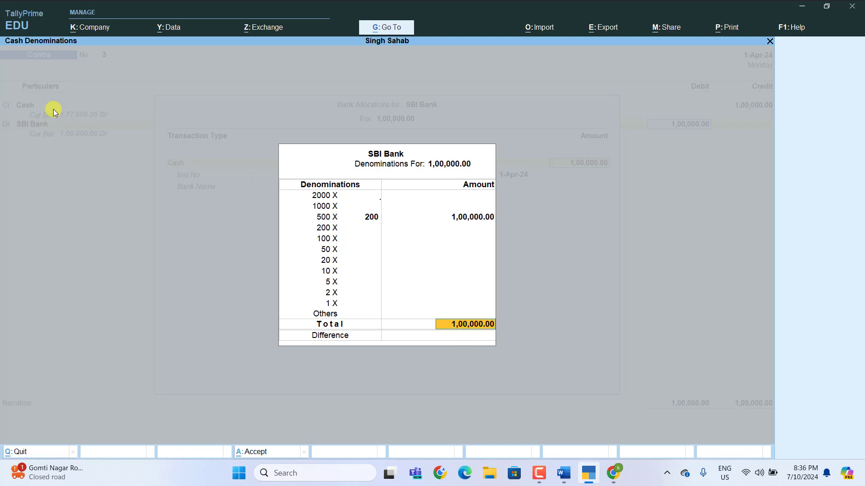
pyautogui.press('Return')
pyautogui.press('Return')
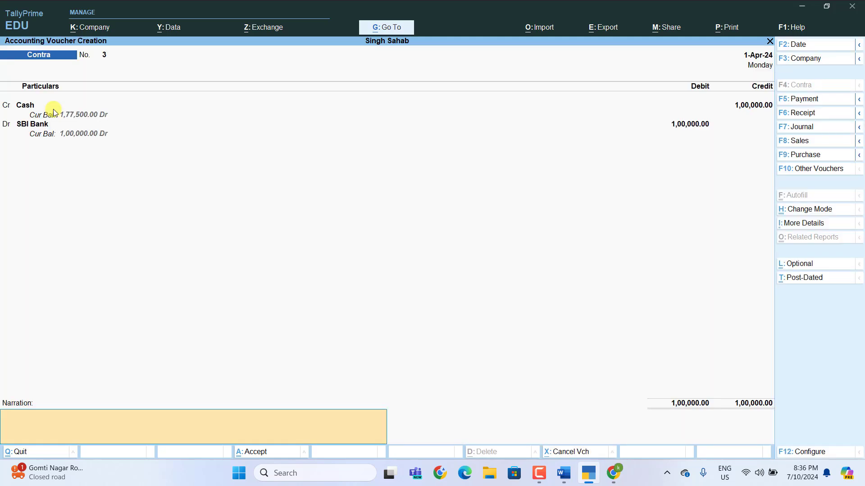
pyautogui.press('Return')
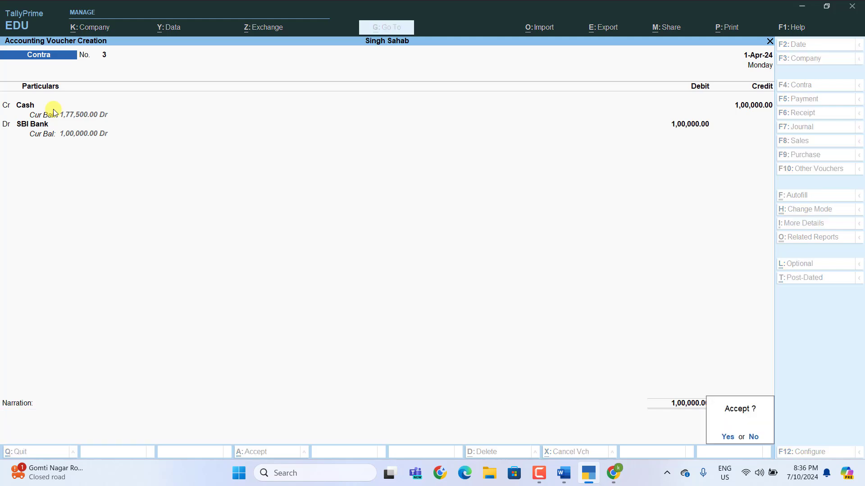
pyautogui.press('Return')
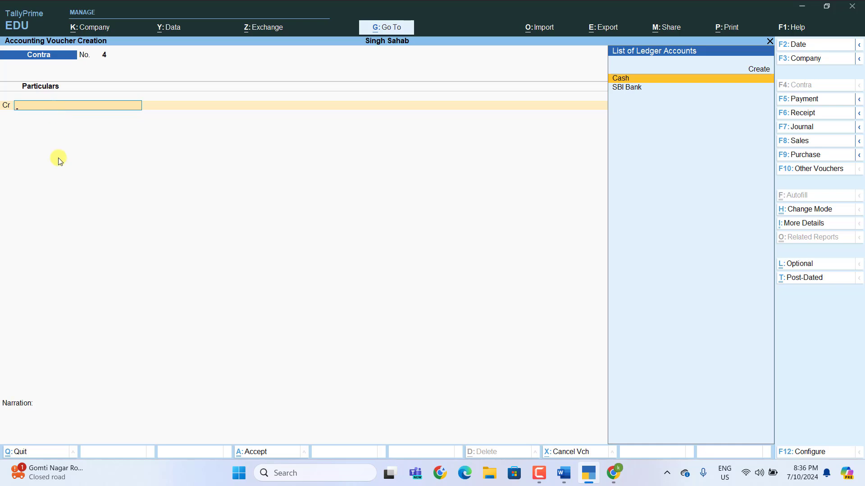
# Step: Return to Word and scroll down to the 4-4-2024 office space rent entry
pyautogui.click(564, 473)
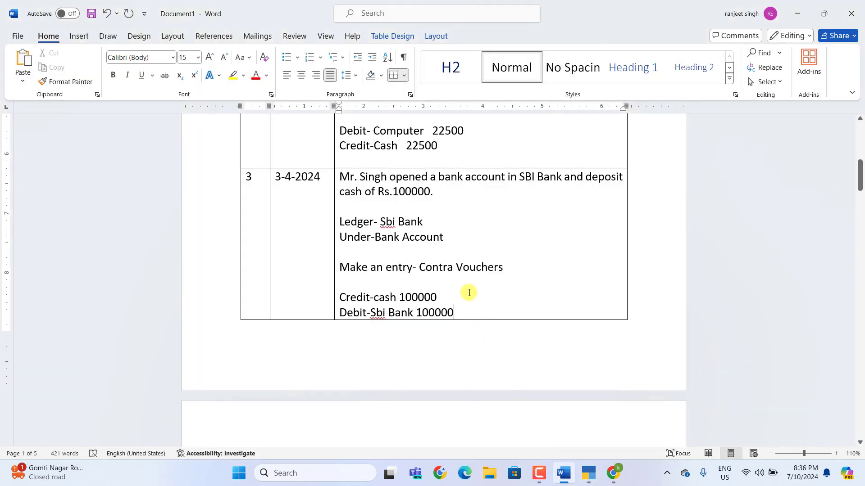
pyautogui.scroll(-2, 446, 248)
pyautogui.scroll(-5, 436, 296)
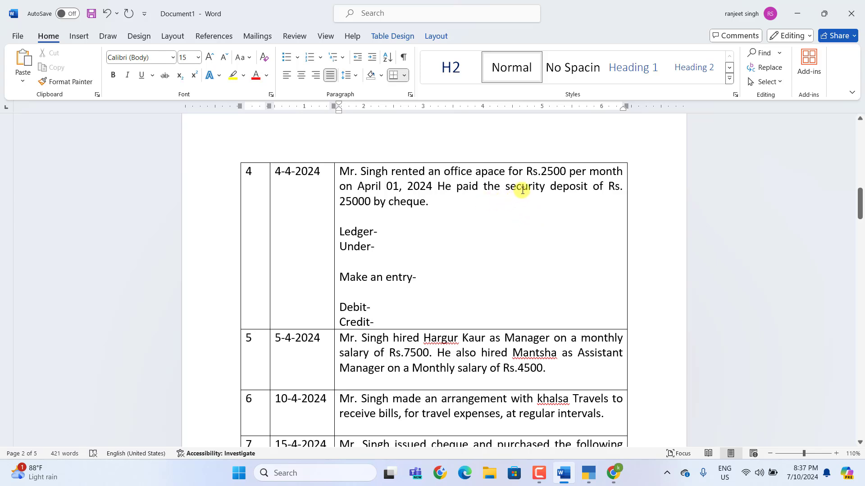
# Step: Enter ledger 'Security Deposit-office space' and Under 'Deposit Assets' in the 4-4-2024 entry
pyautogui.click(386, 231)
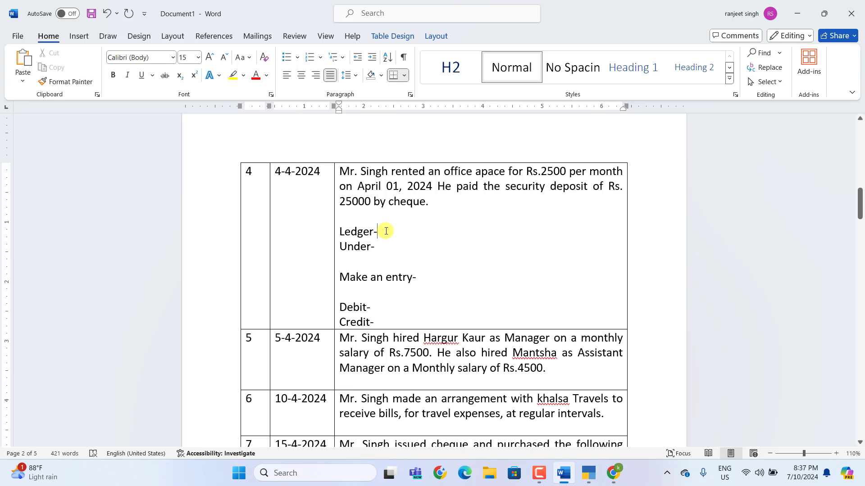
pyautogui.write('Security Deposit')
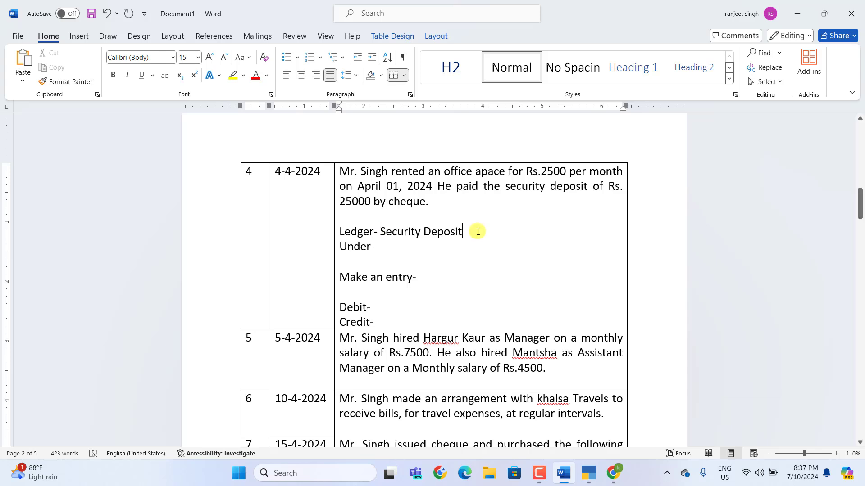
pyautogui.write('-')
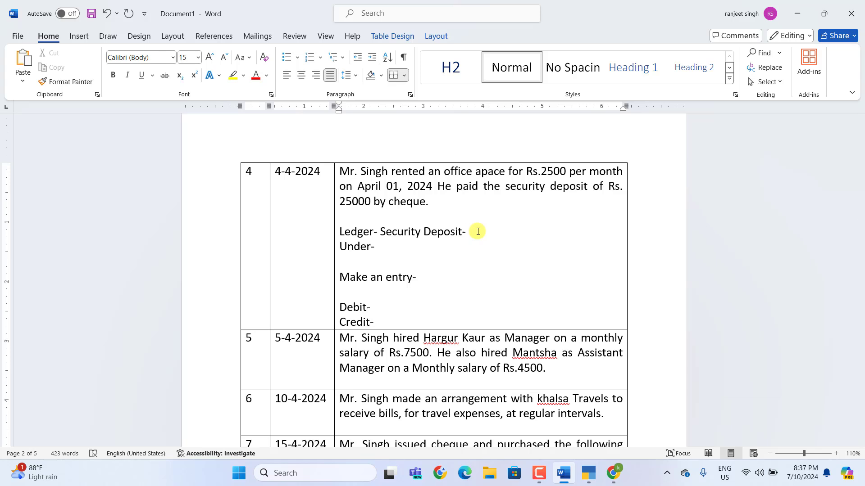
pyautogui.write('office space')
pyautogui.press('BackSpace')
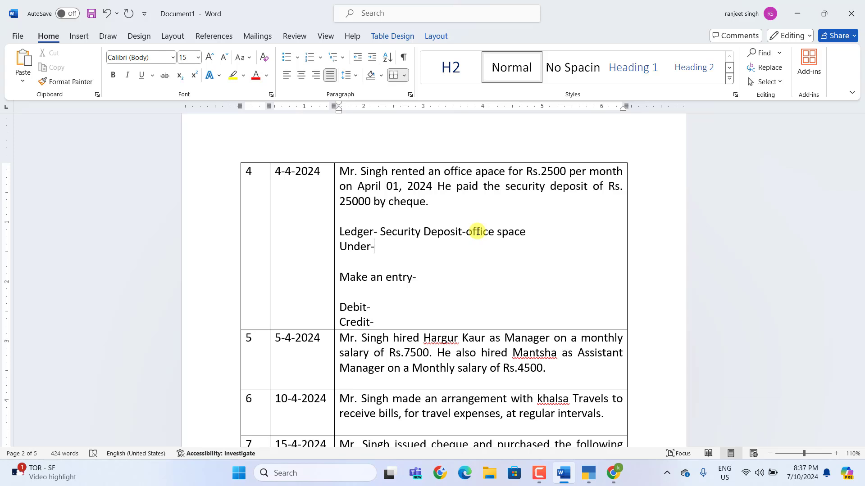
pyautogui.write('Deposit Assets')
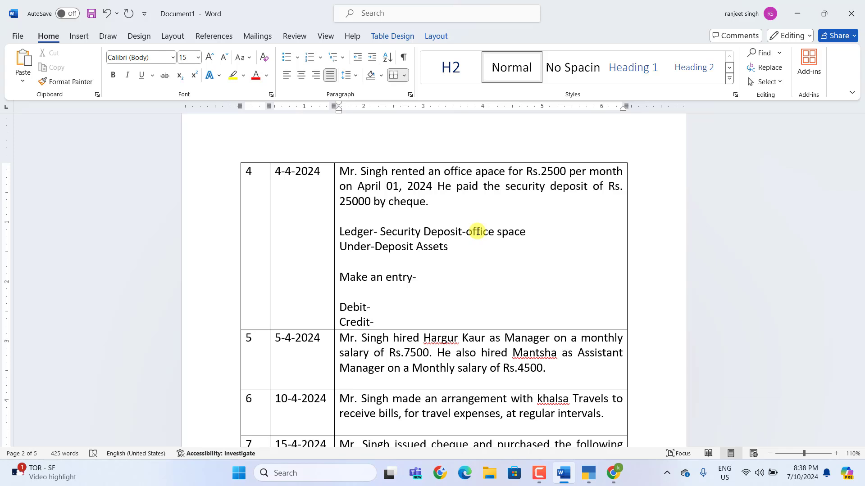
pyautogui.press('Down')
pyautogui.press('Down')
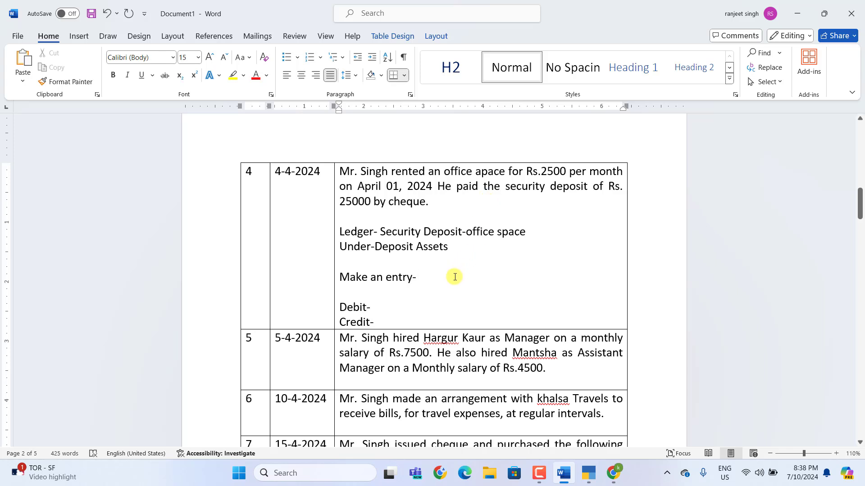
# Step: Note transaction 4 as payment vouchers: Debit Security Deposit -Office Space 25000, Credit SBI Bank 25000
pyautogui.write('payme')
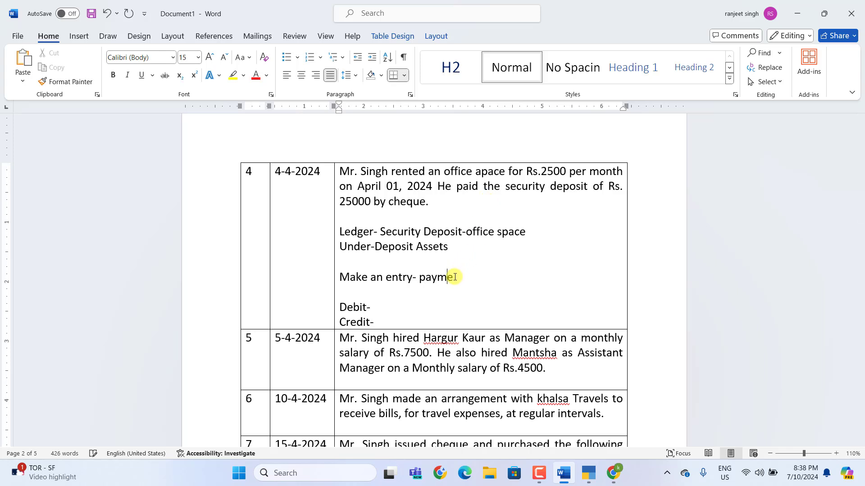
pyautogui.write('nt vouchers')
pyautogui.click(382, 307)
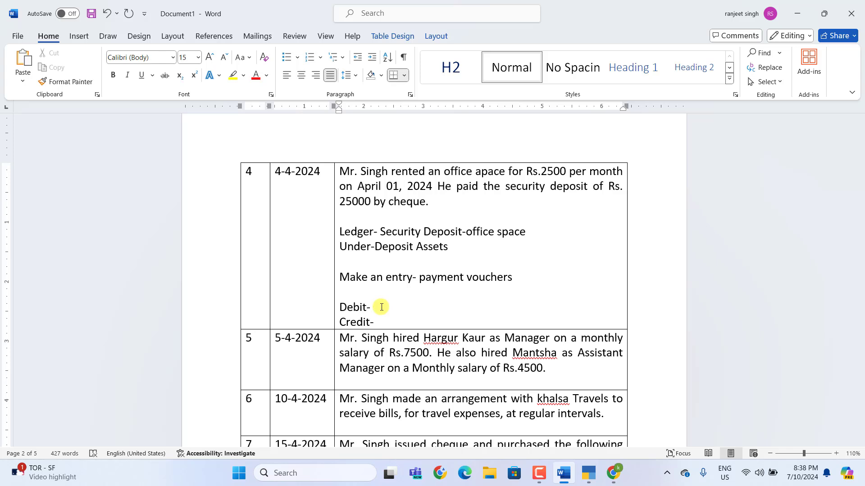
pyautogui.write('Security Deposit -Office Space 25000')
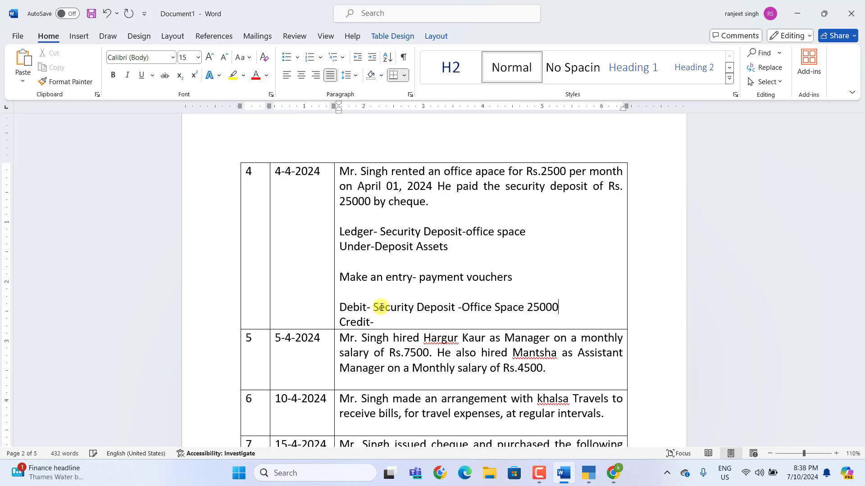
pyautogui.press('Down')
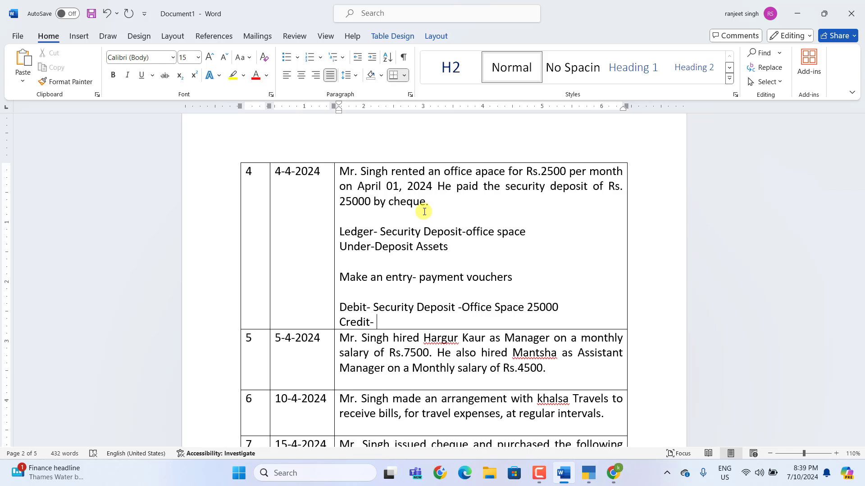
pyautogui.write('SBI Bank    2500')
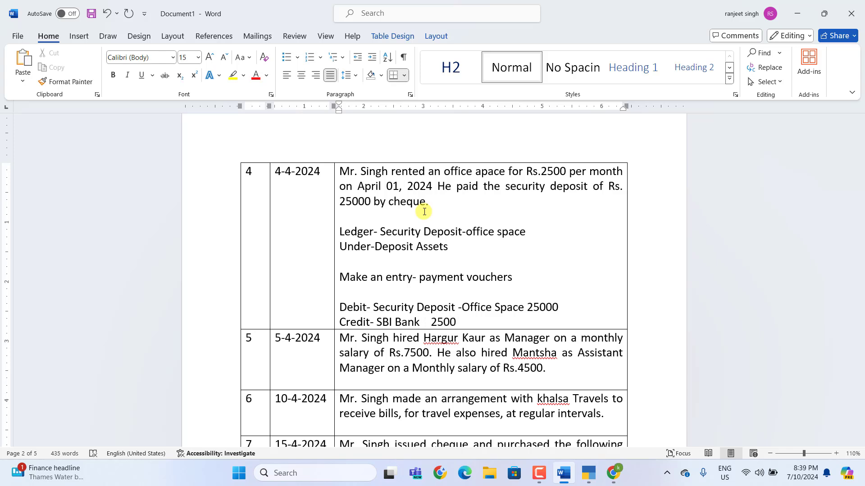
pyautogui.write('0')
pyautogui.click(588, 473)
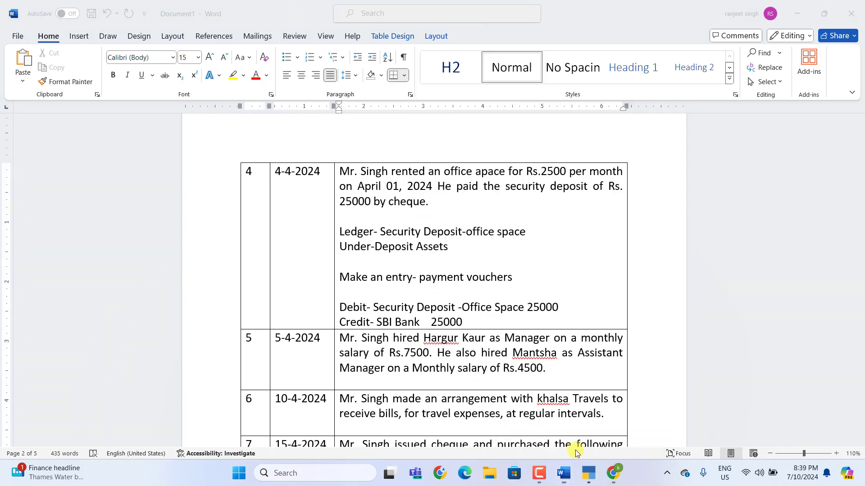
pyautogui.click(589, 473)
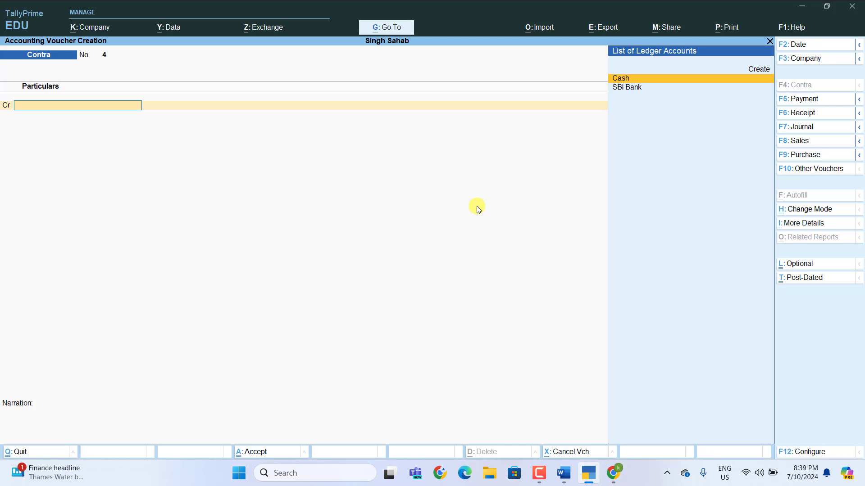
# Step: Create the ledger Security Deposit -Office Space under the Deposits (Asset) group
pyautogui.hotkey('alt', 'c')
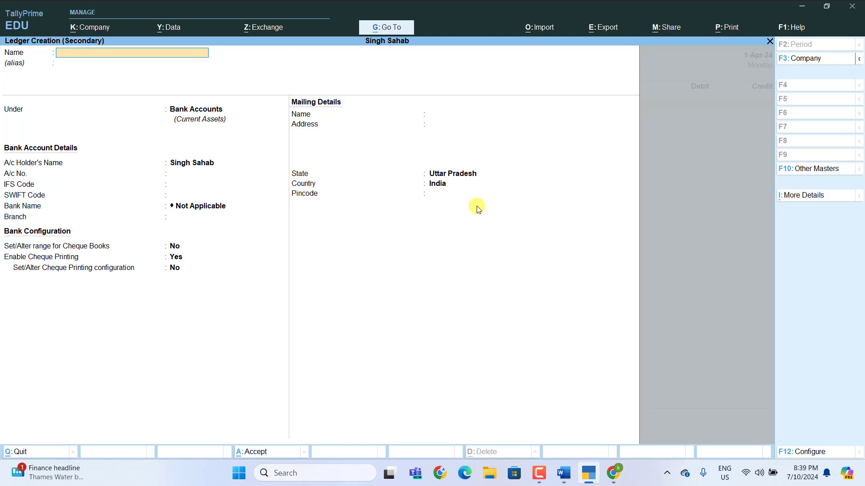
pyautogui.write('Security Deposit -Office Space')
pyautogui.press('Return')
pyautogui.press('Return')
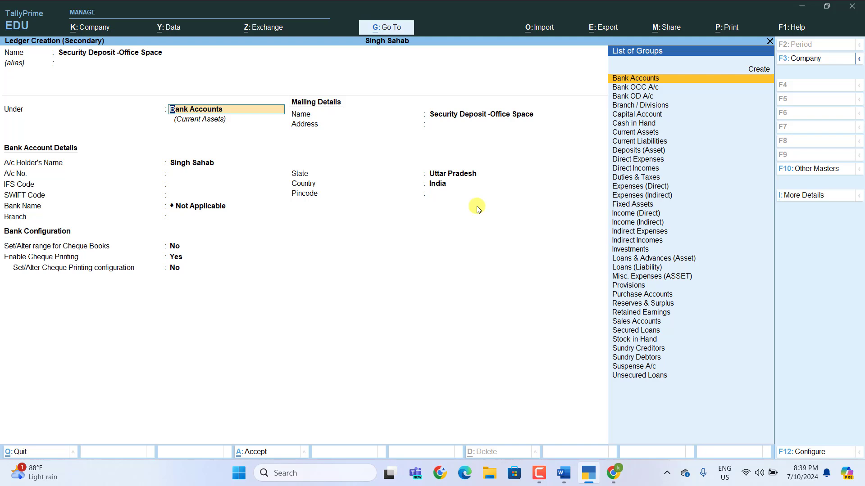
pyautogui.write('D')
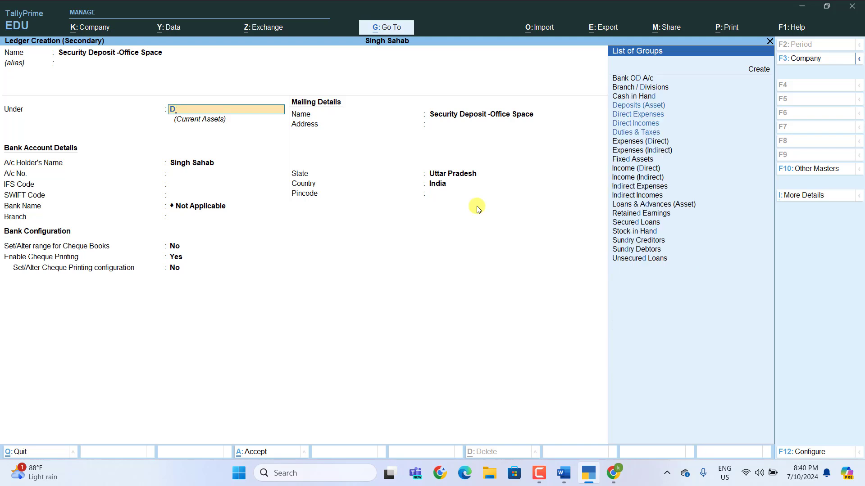
pyautogui.press('Up')
pyautogui.press('Up')
pyautogui.press('Up')
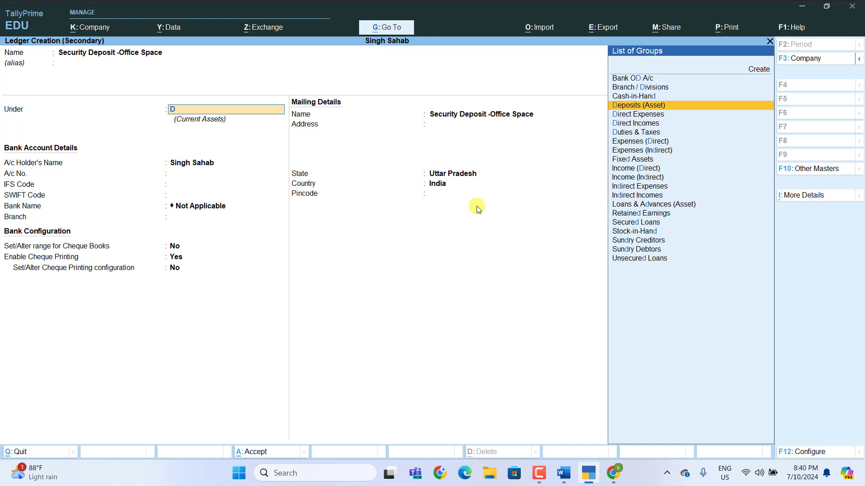
pyautogui.press('Return')
pyautogui.press('Return')
pyautogui.press('Return')
pyautogui.press('Return')
pyautogui.press('Return')
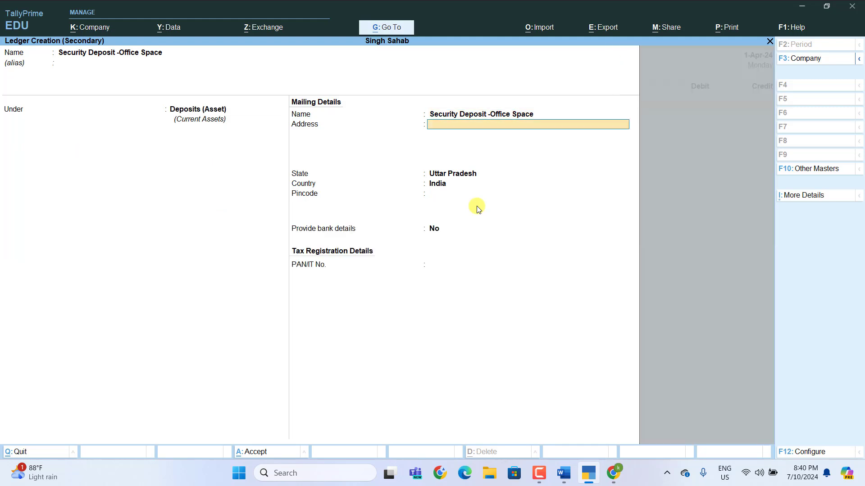
pyautogui.press('Return')
pyautogui.press('Return')
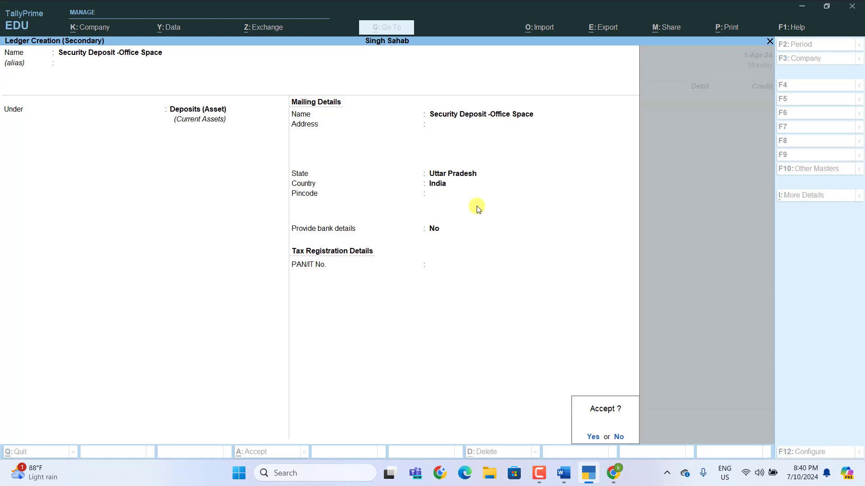
pyautogui.press('Return')
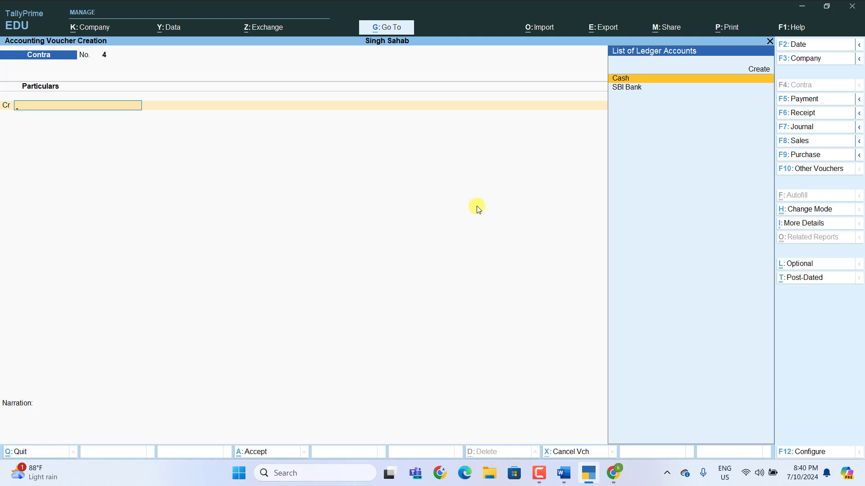
# Step: Start a payment voucher debiting Security Deposit -Office Space 25,000
pyautogui.press('F5')
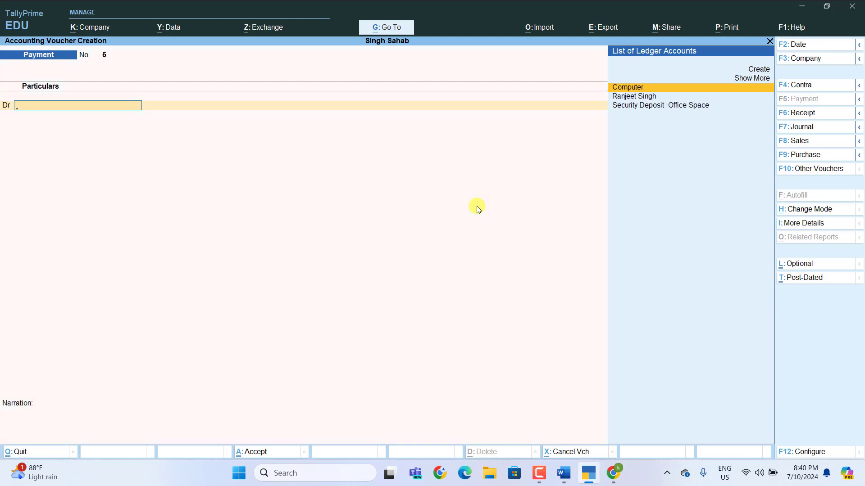
pyautogui.press('Down')
pyautogui.press('Down')
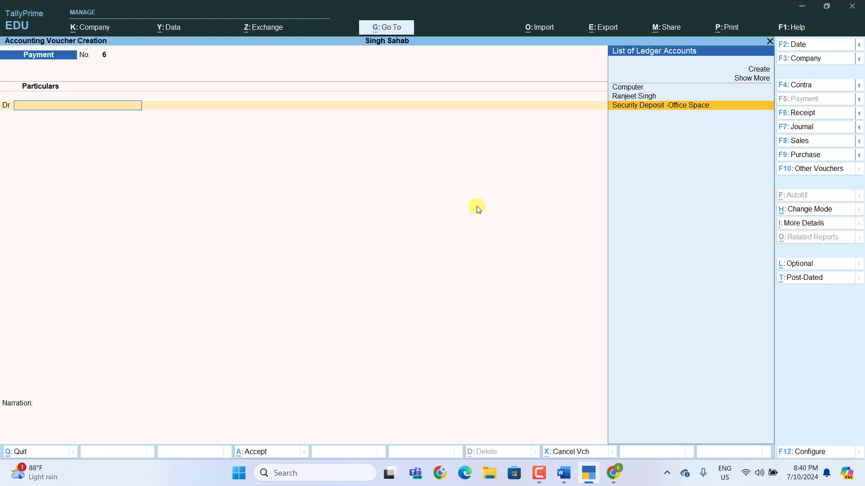
pyautogui.press('Return')
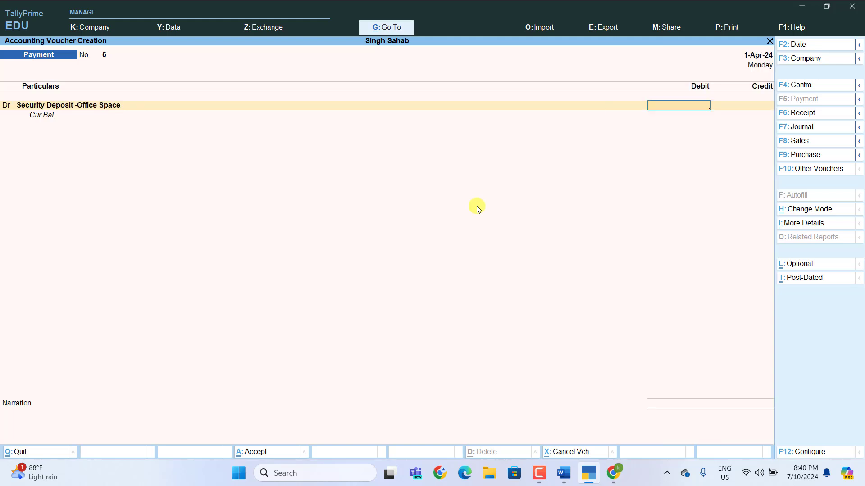
pyautogui.write('25000')
pyautogui.press('Return')
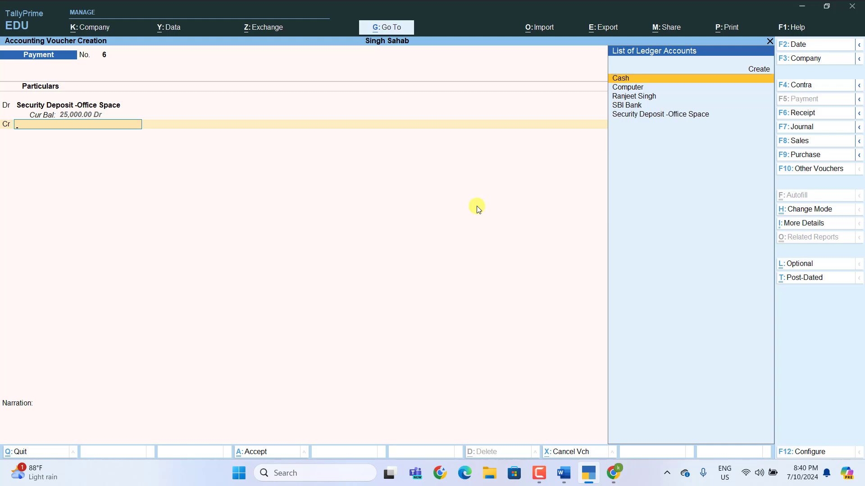
# Step: Credit SBI Bank 25,000 by cheque and save payment voucher 6
pyautogui.press('Down')
pyautogui.press('Down')
pyautogui.press('Down')
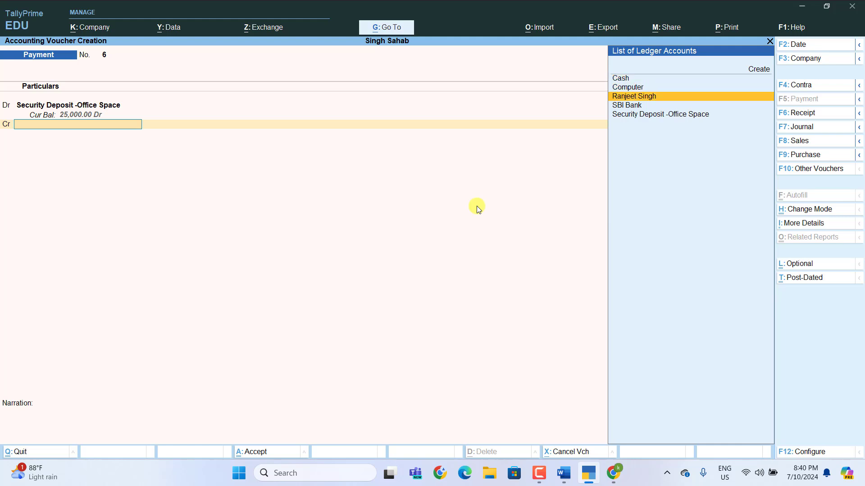
pyautogui.press('Return')
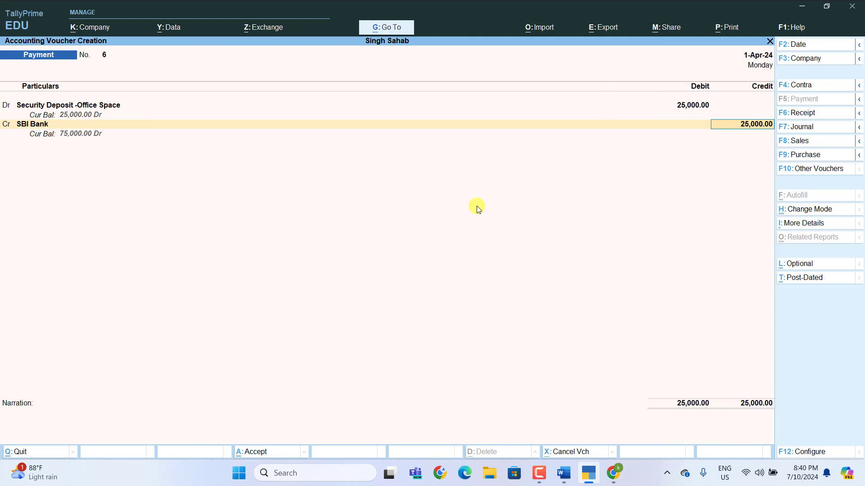
pyautogui.press('Return')
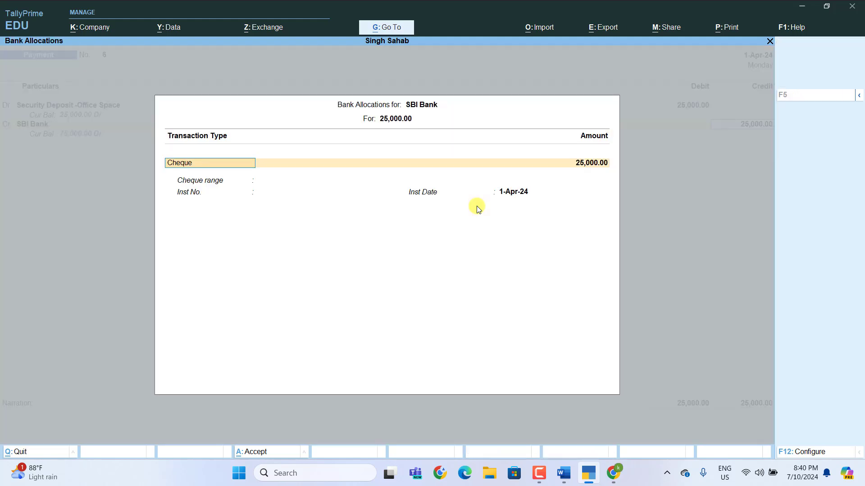
pyautogui.press('Return')
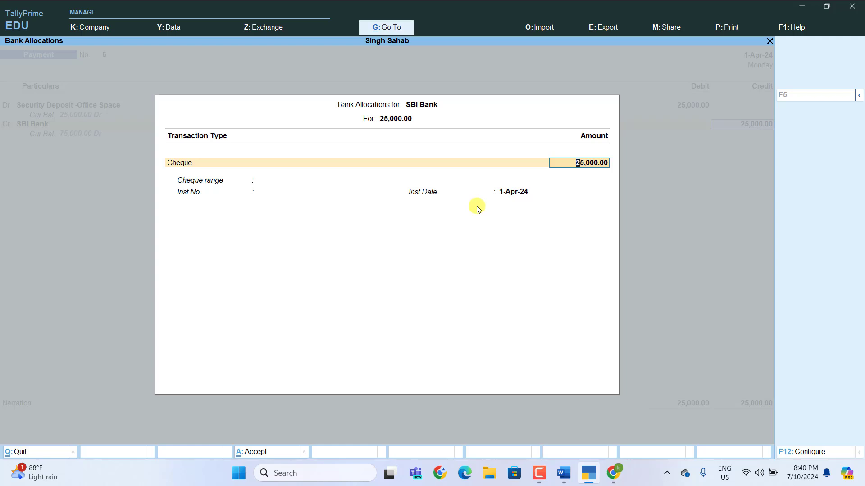
pyautogui.press('Return')
pyautogui.press('Return')
pyautogui.press('Return')
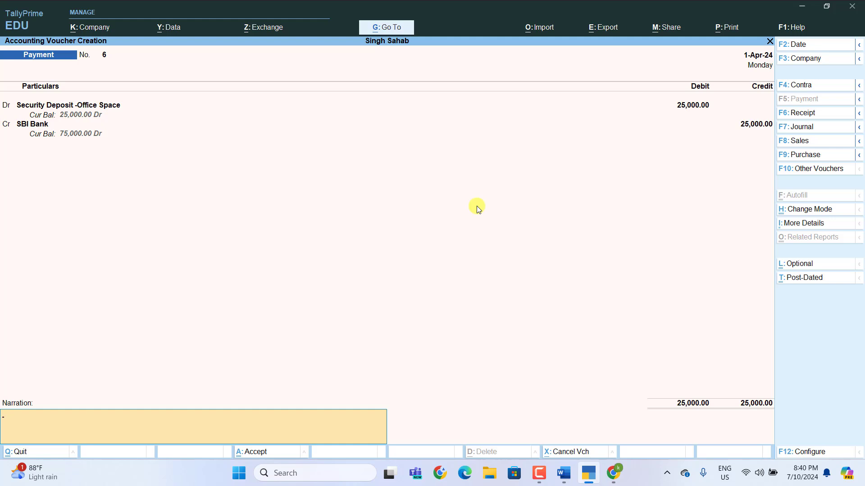
pyautogui.press('Return')
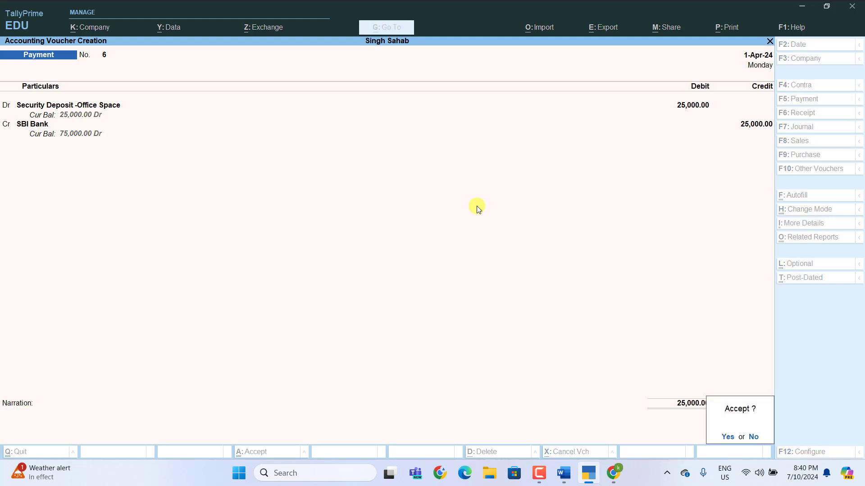
pyautogui.press('Return')
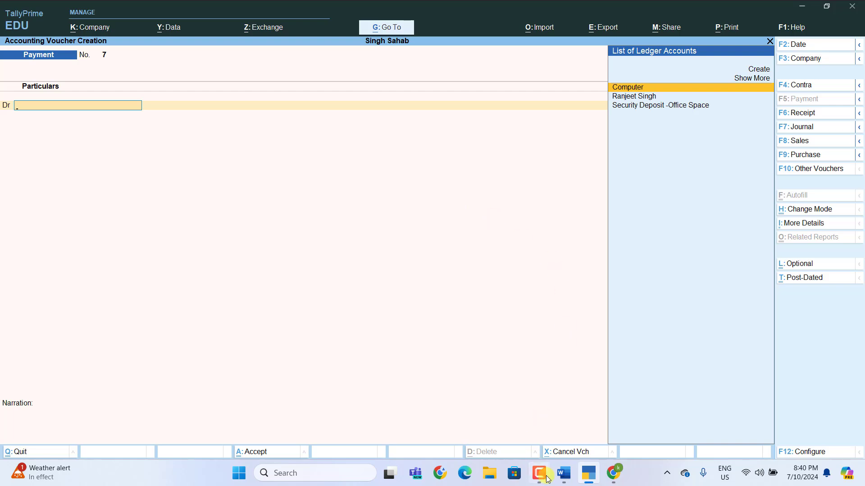
# Step: Bring the Word worksheet forward and scroll to the 5-4-2024 Manager and Assistant Manager entry
pyautogui.click(563, 473)
pyautogui.scroll(-3, 431, 291)
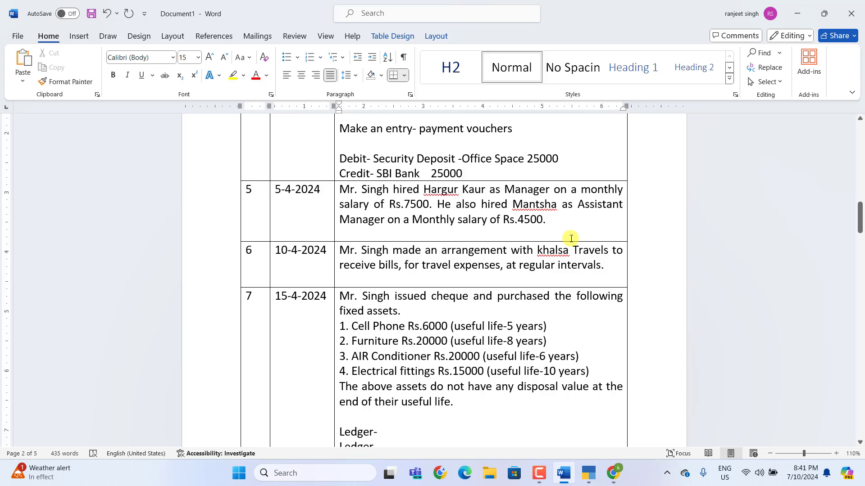
pyautogui.scroll(-1, 571, 270)
pyautogui.scroll(1, 555, 215)
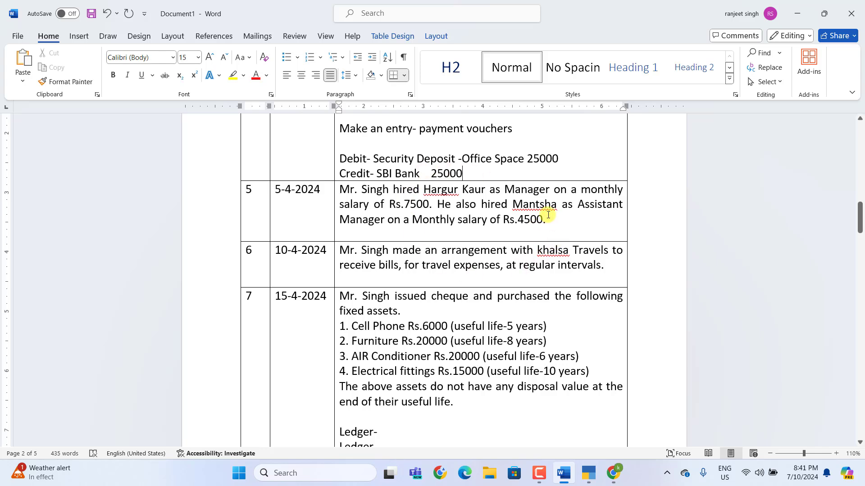
pyautogui.scroll(-2, 547, 216)
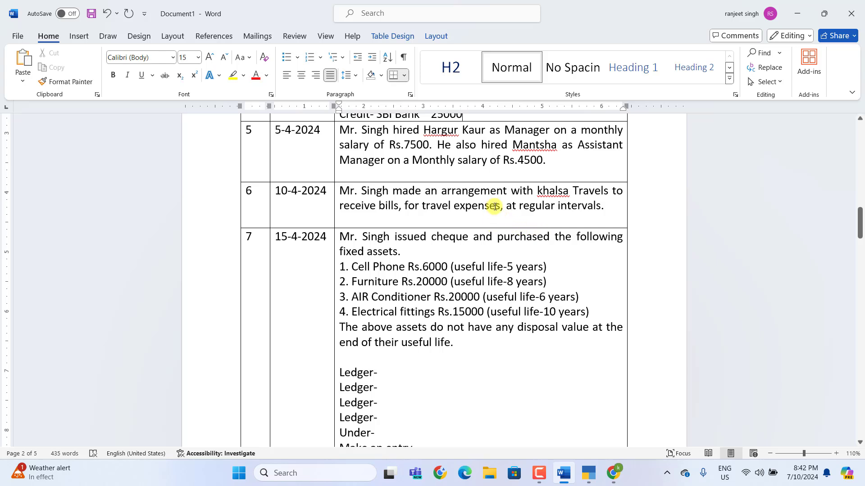
pyautogui.scroll(-1, 494, 209)
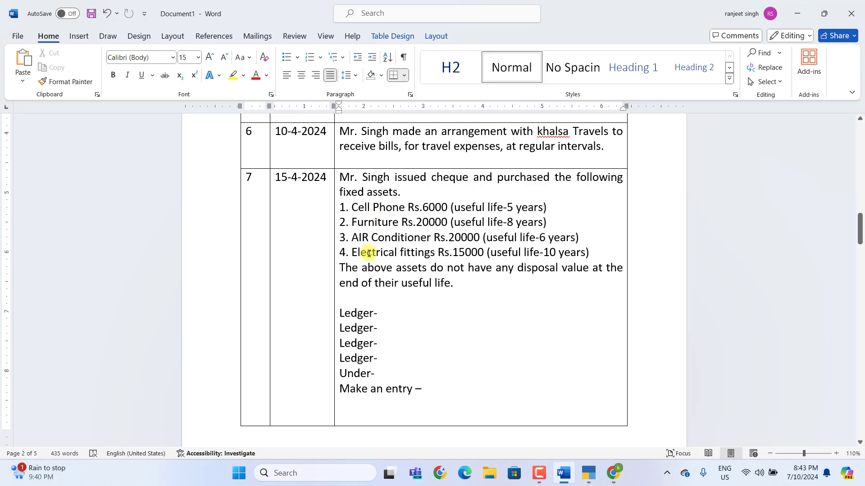
# Step: In the 15-4-2024 entry, fill Under- with Fixed Assets and the entry type with Payment Vouchers
pyautogui.click(381, 314)
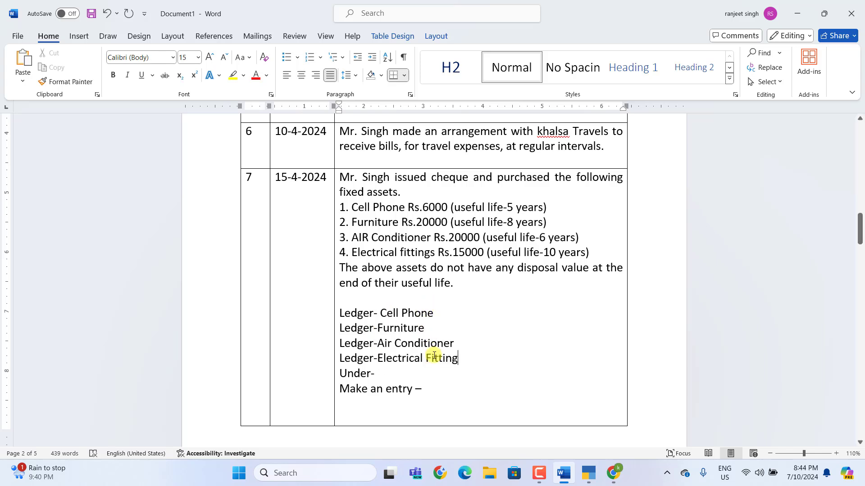
pyautogui.click(387, 374)
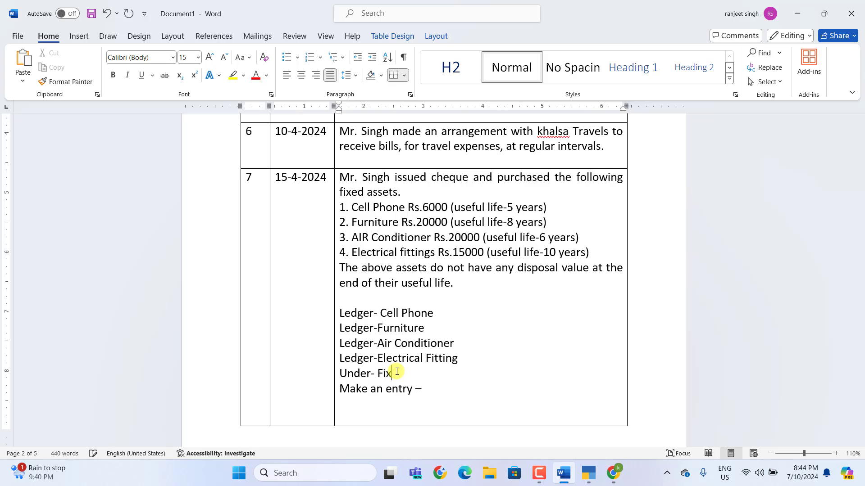
pyautogui.write('Fixed SA')
pyautogui.press('BackSpace')
pyautogui.press('BackSpace')
pyautogui.write('Assets')
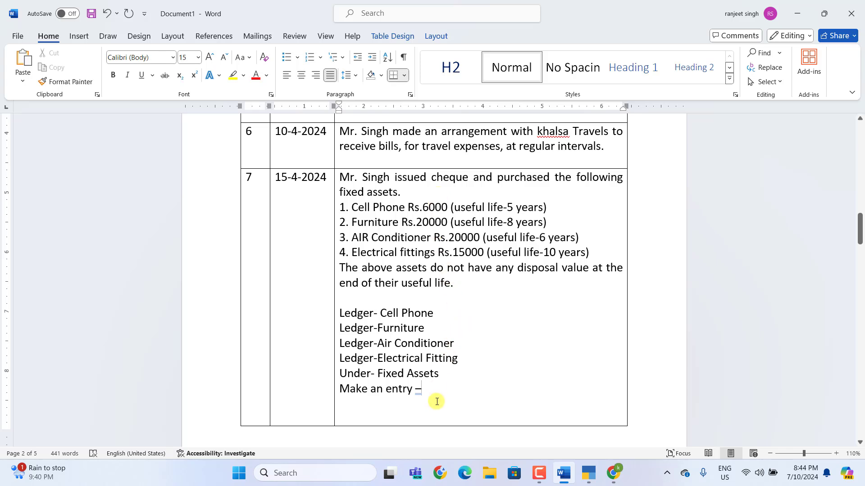
pyautogui.write('PA')
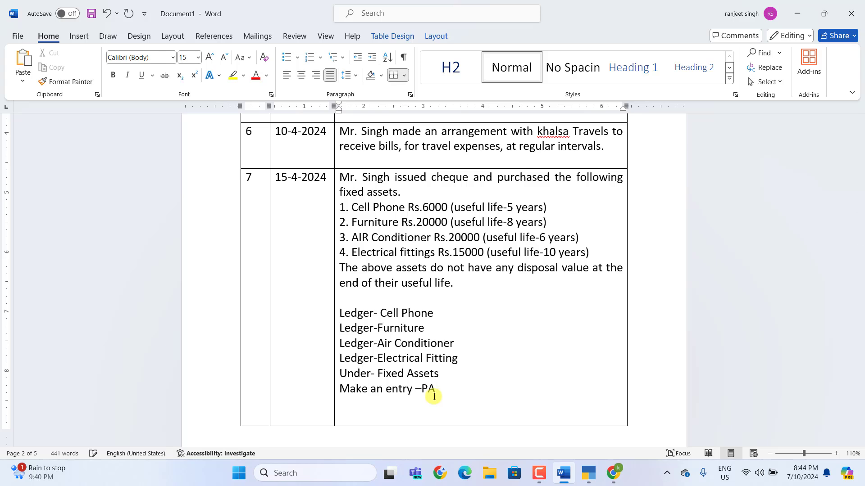
pyautogui.write('yment Vouchers')
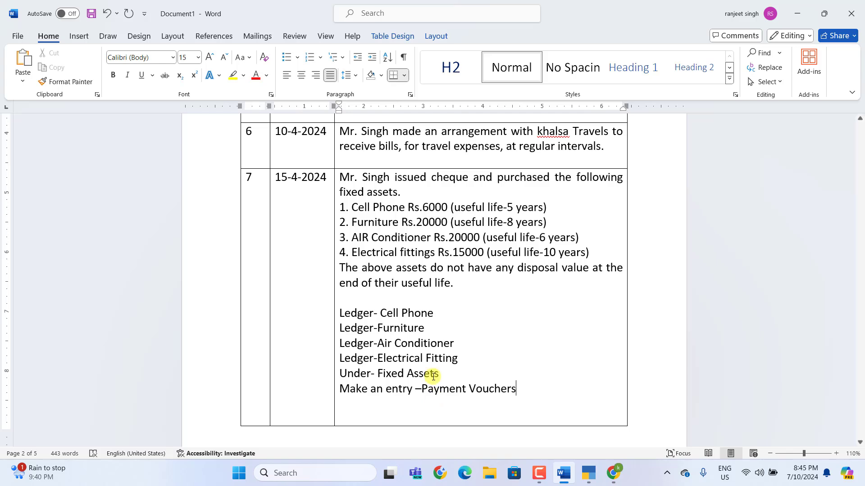
pyautogui.scroll(-5, 464, 365)
# Step: List the debits Cell Phone 6000, Furniture 20000, Air Conditioner 20000 and Electrical Fitting 15000
pyautogui.scroll(-3, 454, 344)
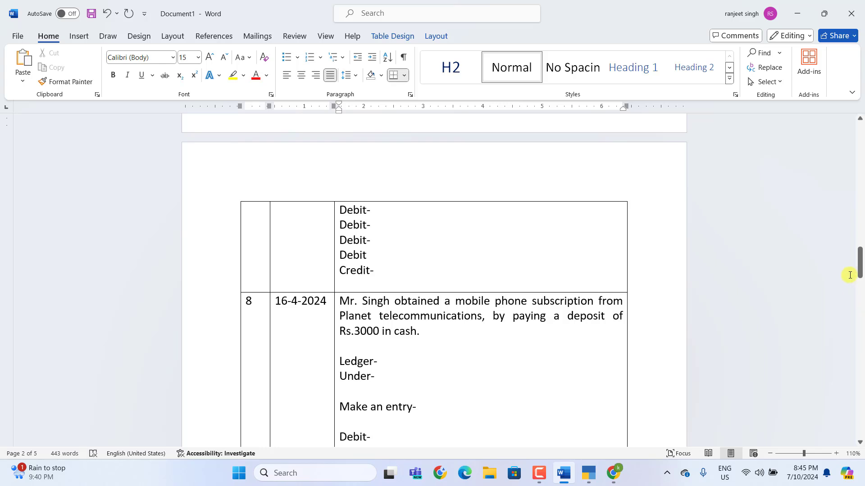
pyautogui.moveTo(860, 266); pyautogui.dragTo(859, 235)
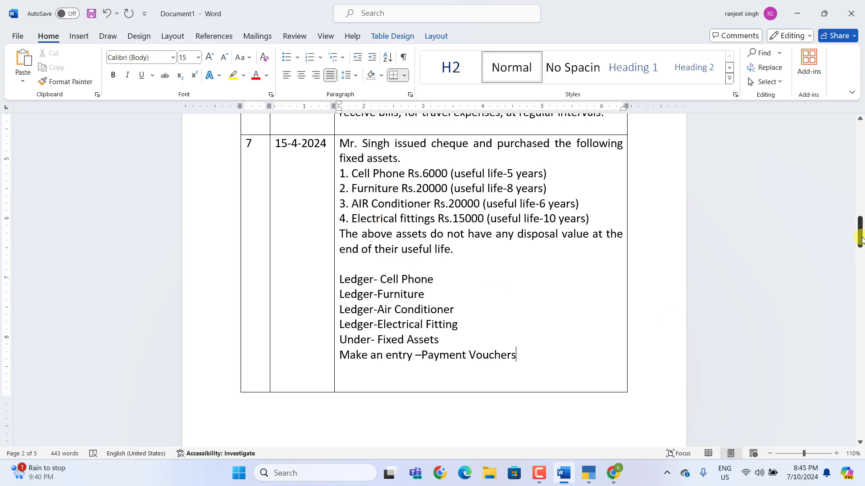
pyautogui.moveTo(860, 242); pyautogui.dragTo(861, 273)
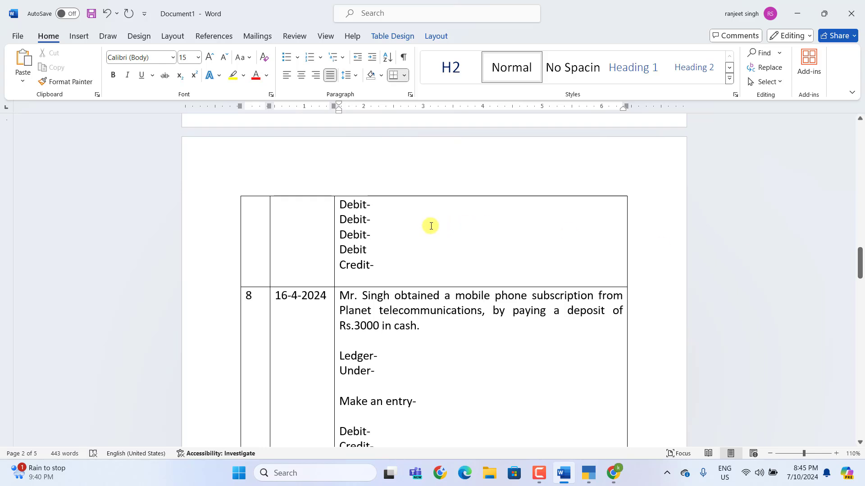
pyautogui.click(379, 206)
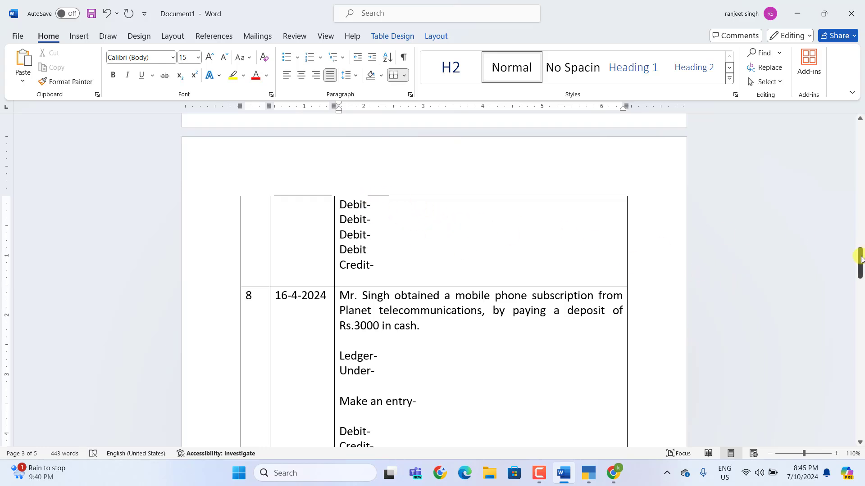
pyautogui.moveTo(860, 263); pyautogui.dragTo(860, 241)
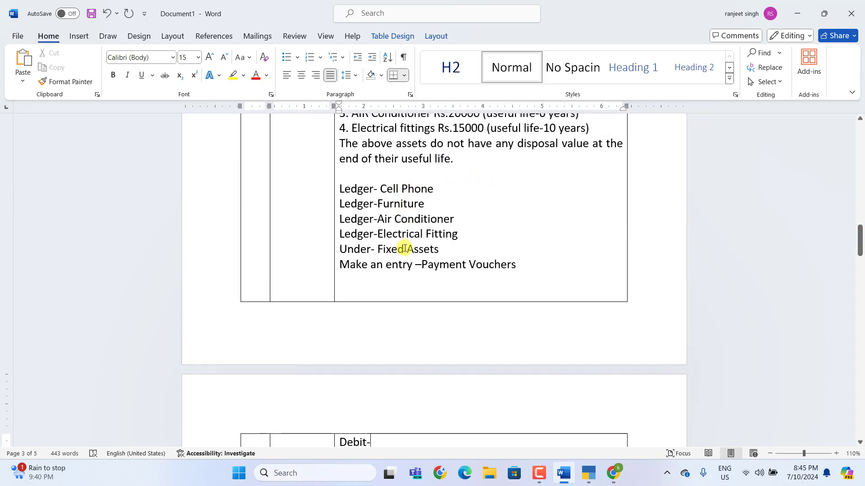
pyautogui.write('Cell Phone')
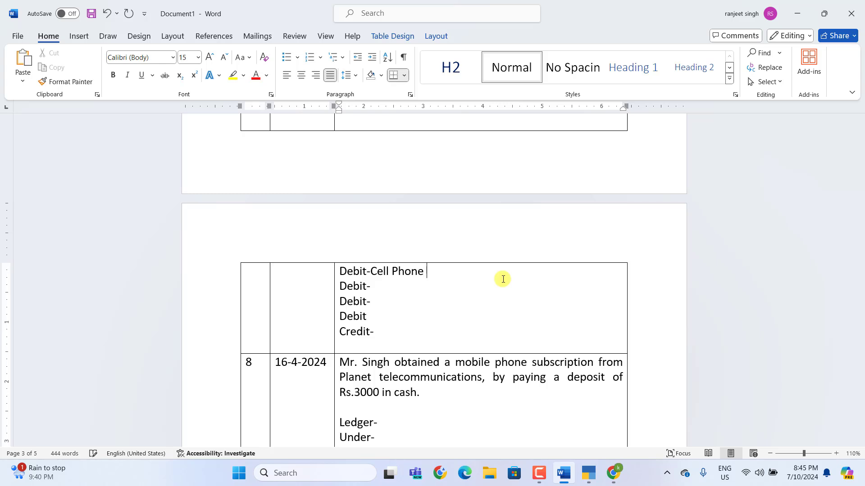
pyautogui.write(' 6000 Debit-')
pyautogui.write('Furniture 20000')
pyautogui.press('Down')
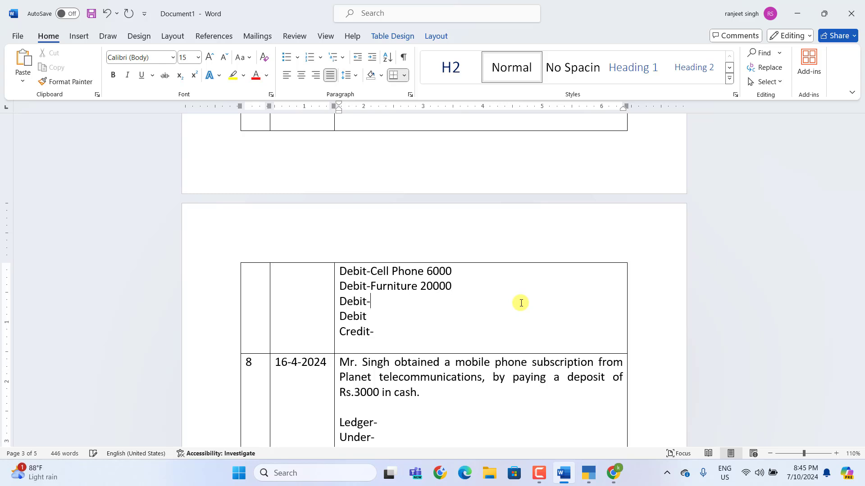
pyautogui.write('Air Conditioner 20000 Debit-E')
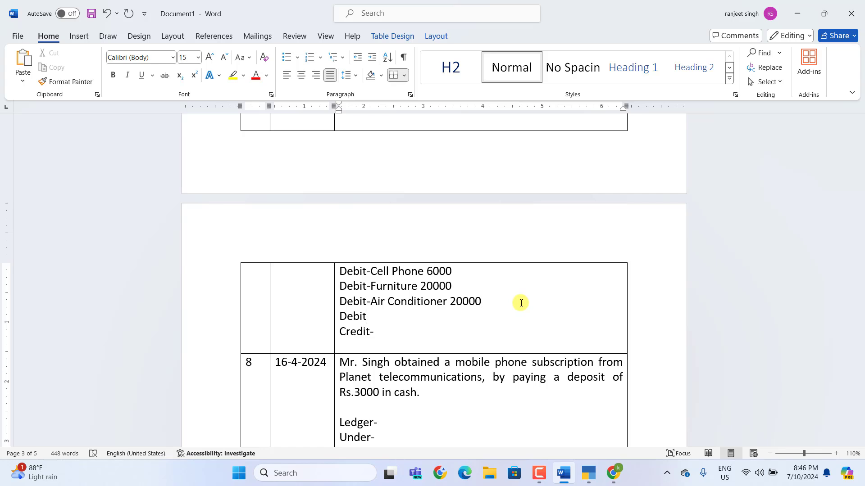
pyautogui.write('lectrical Fitting')
pyautogui.scroll(1, 471, 324)
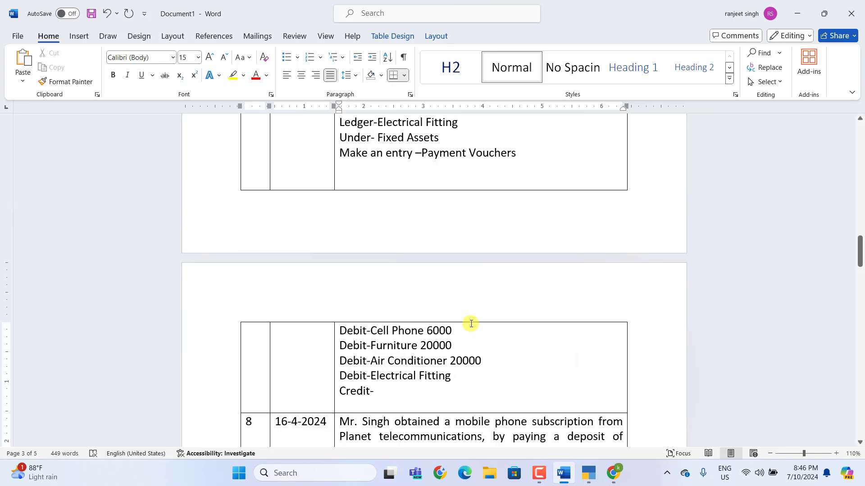
pyautogui.write('-15000')
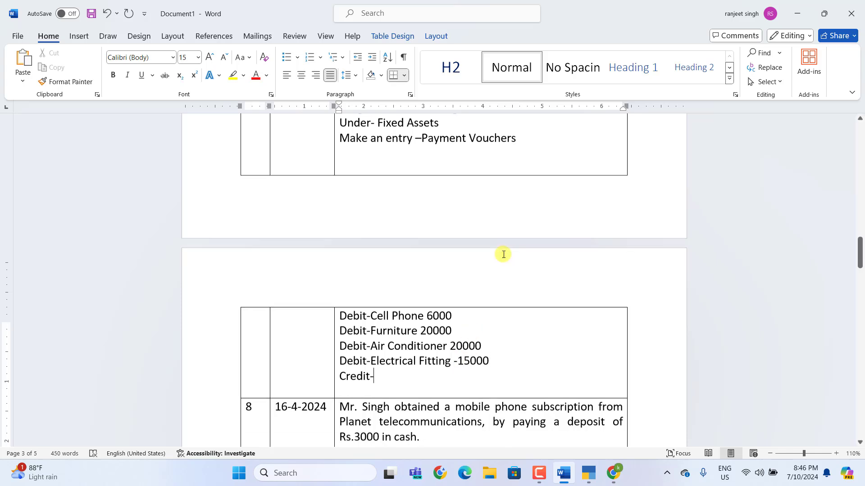
# Step: Add the credit line SBI Bank -61000 to the 15-4-2024 entry
pyautogui.scroll(4, 501, 253)
pyautogui.scroll(1, 506, 256)
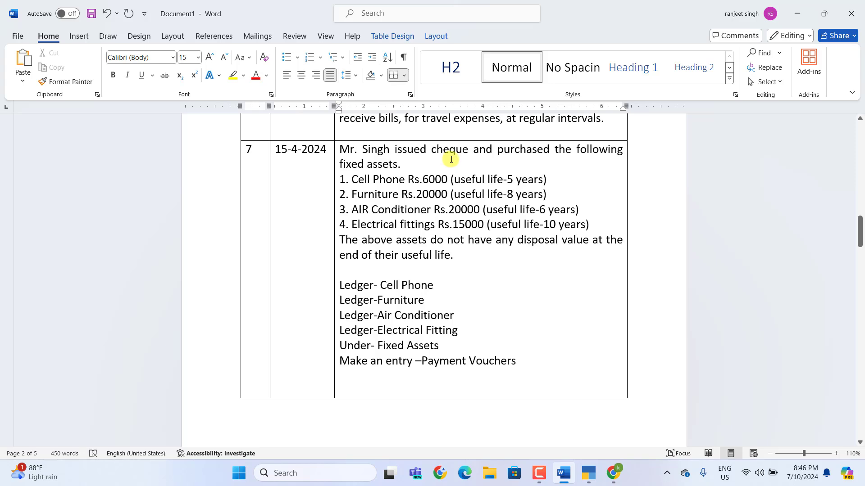
pyautogui.scroll(-6, 450, 159)
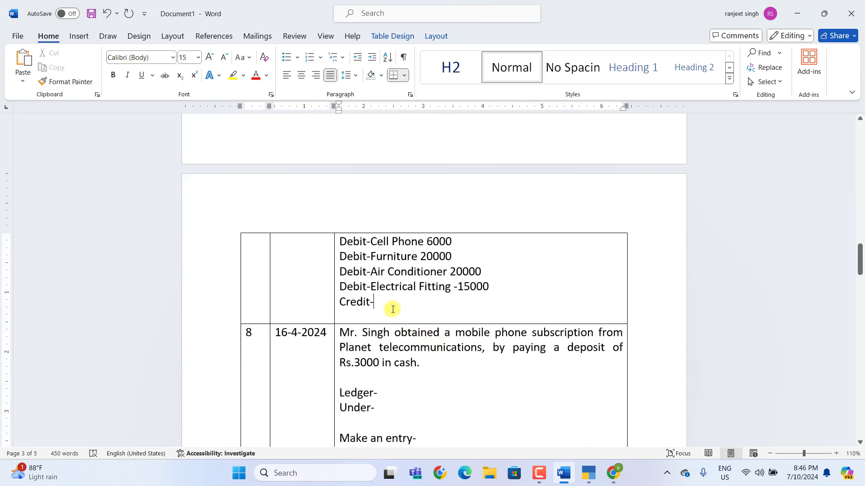
pyautogui.click(392, 308)
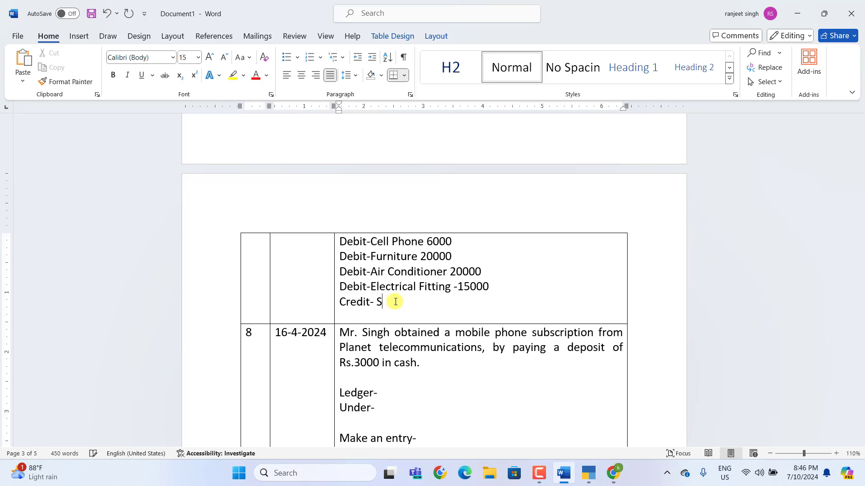
pyautogui.write('SBI Bank ')
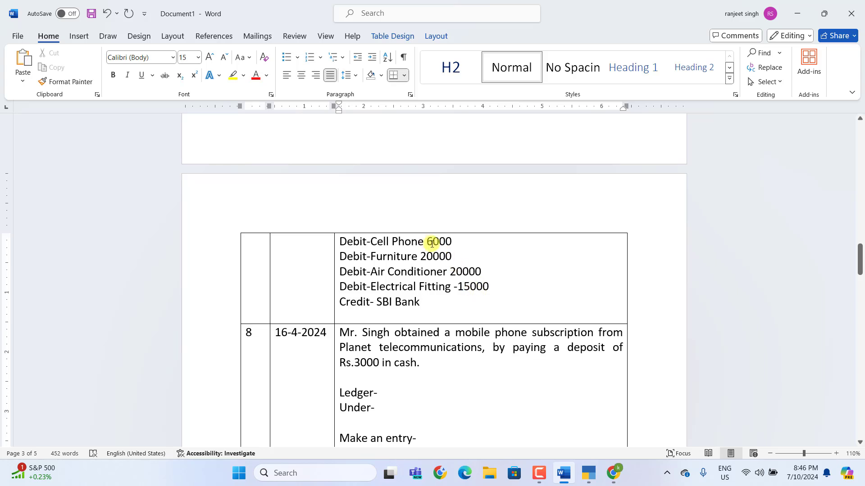
pyautogui.write('-61000')
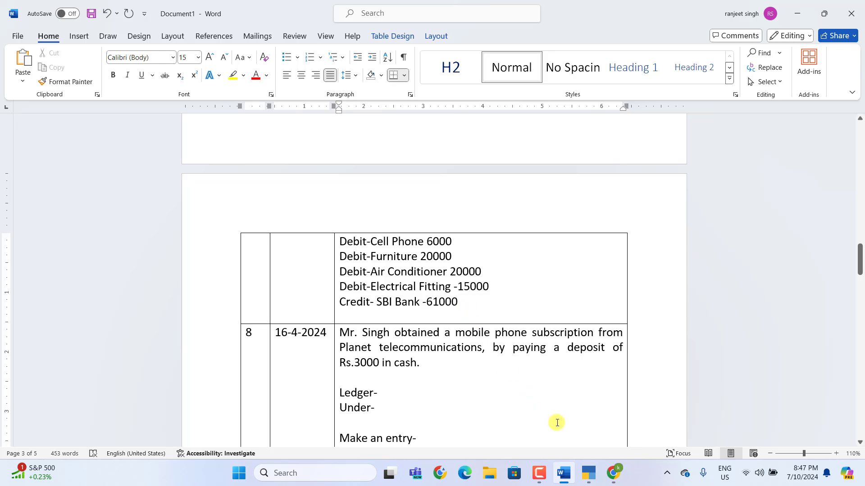
# Step: In TallyPrime, abandon the unfinished payment voucher and return to Gateway of Tally
pyautogui.click(588, 473)
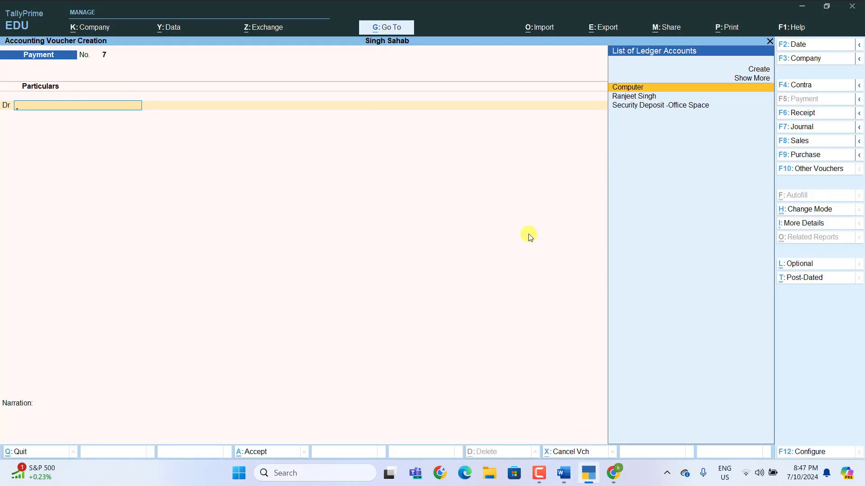
pyautogui.press('Escape')
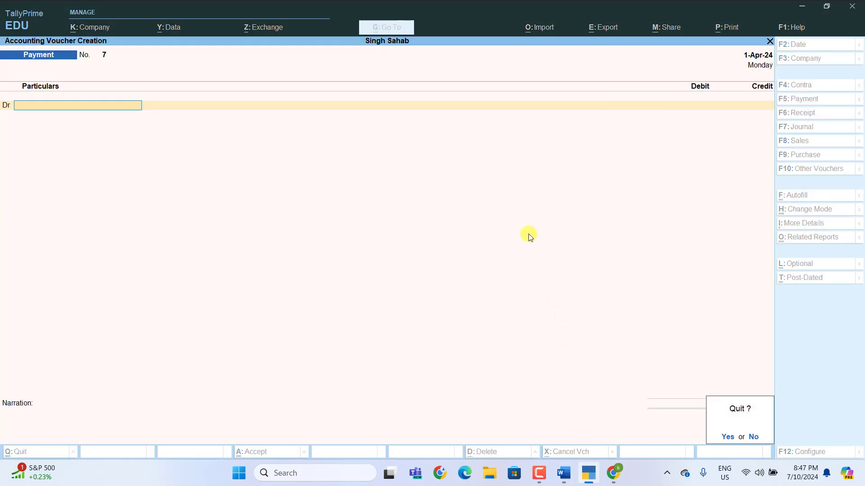
pyautogui.press('y')
pyautogui.press('Up')
pyautogui.press('Up')
pyautogui.press('Up')
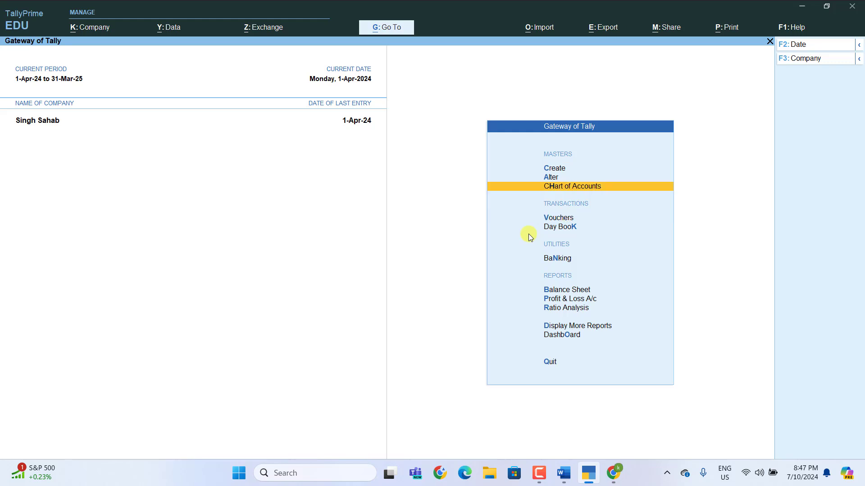
# Step: Create the Cell Phone and Furniture ledgers under Fixed Assets
pyautogui.press('Return')
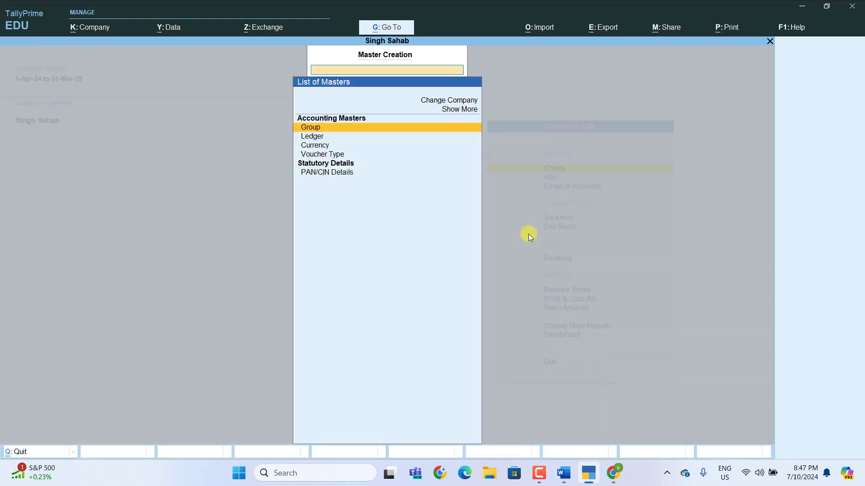
pyautogui.press('Down')
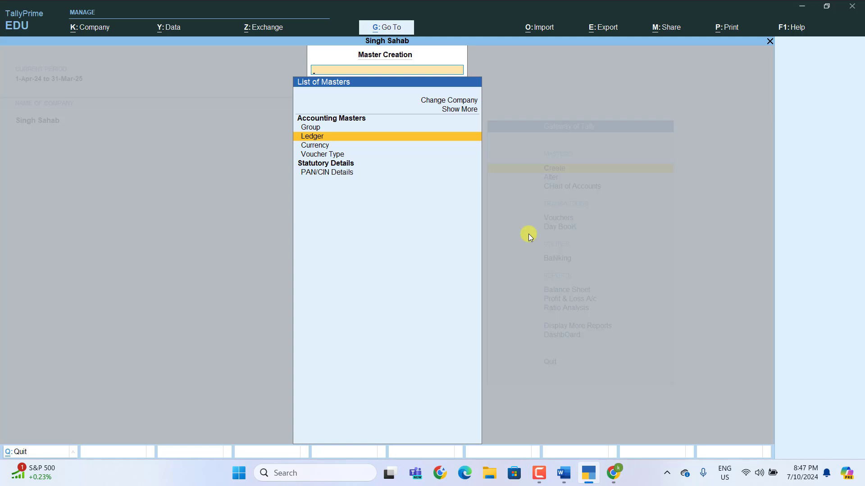
pyautogui.press('Return')
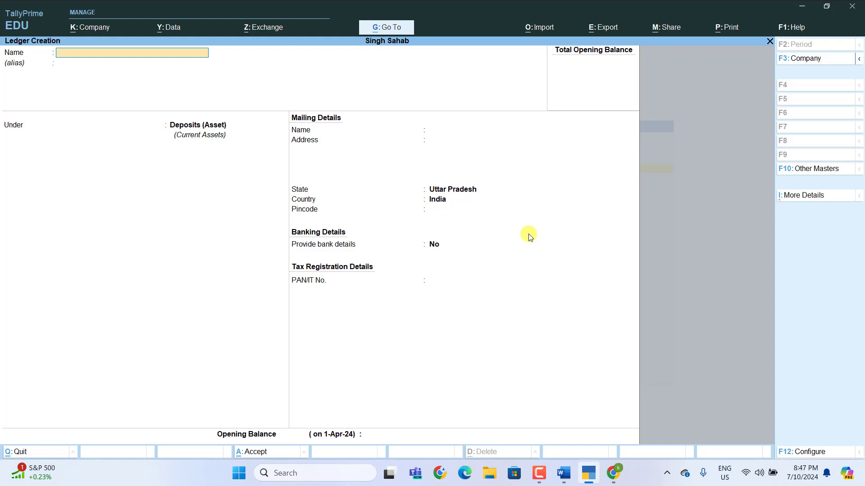
pyautogui.write('Cell Phone')
pyautogui.press('Return')
pyautogui.press('Return')
pyautogui.write('F')
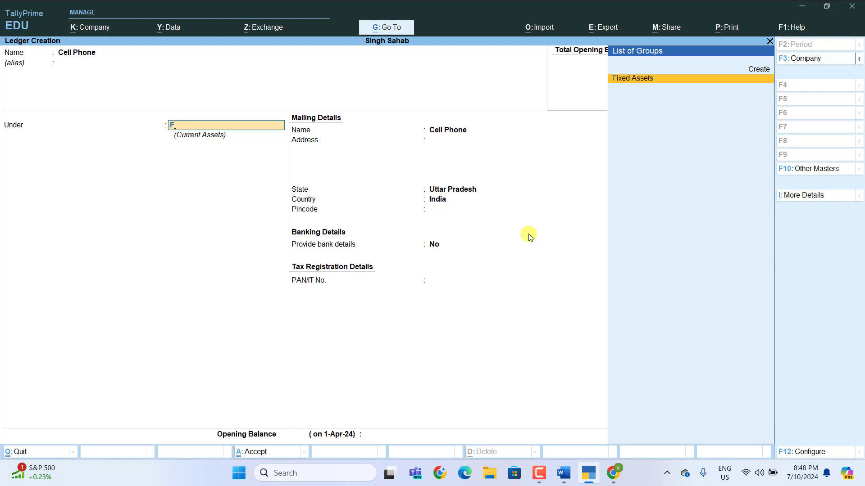
pyautogui.press('Return')
pyautogui.press('Return')
pyautogui.press('Return')
pyautogui.press('Return')
pyautogui.press('Return')
pyautogui.press('Return')
pyautogui.press('Return')
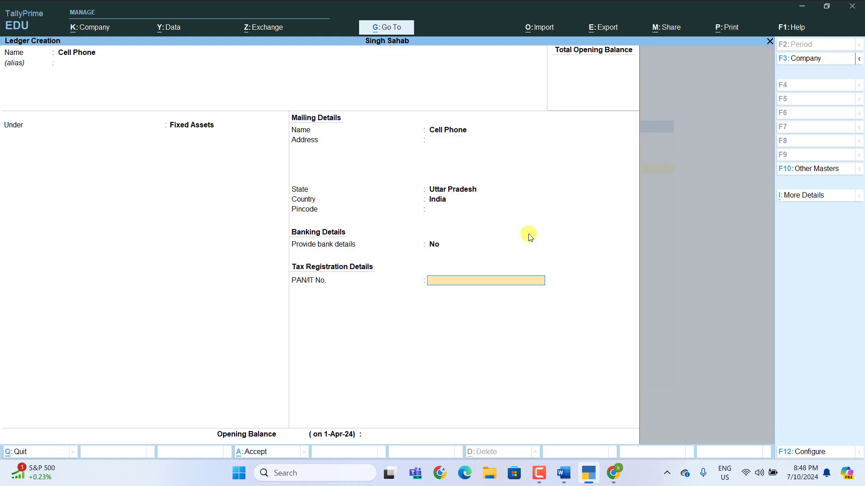
pyautogui.press('Return')
pyautogui.press('Return')
pyautogui.press('Return')
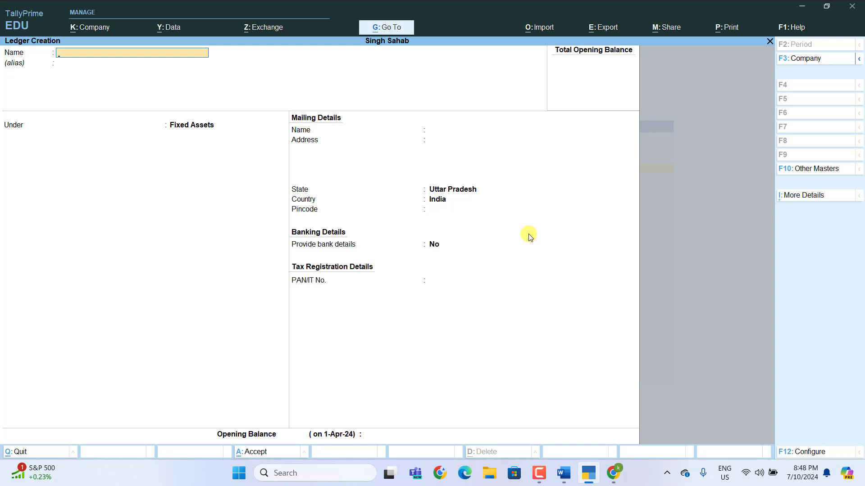
pyautogui.write('Furniture')
pyautogui.press('Return')
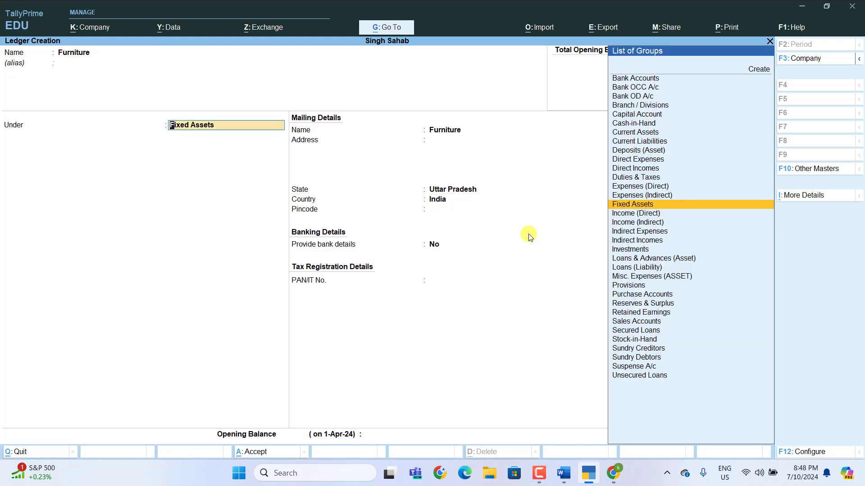
pyautogui.press('Return')
pyautogui.press('Return')
pyautogui.press('Return')
pyautogui.press('Return')
pyautogui.press('Return')
pyautogui.press('Return')
pyautogui.press('Return')
pyautogui.press('Return')
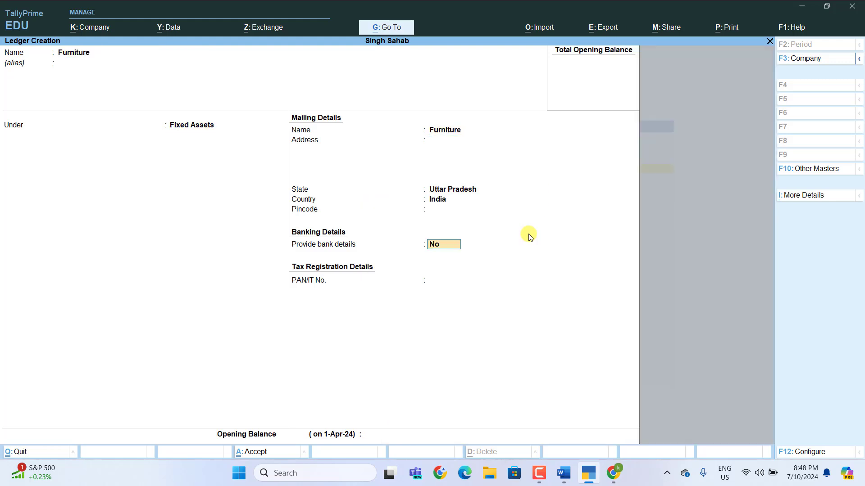
# Step: Create the An Air Conditioner and Electrical Fitting ledgers under Fixed Assets
pyautogui.press('Return')
pyautogui.press('Return')
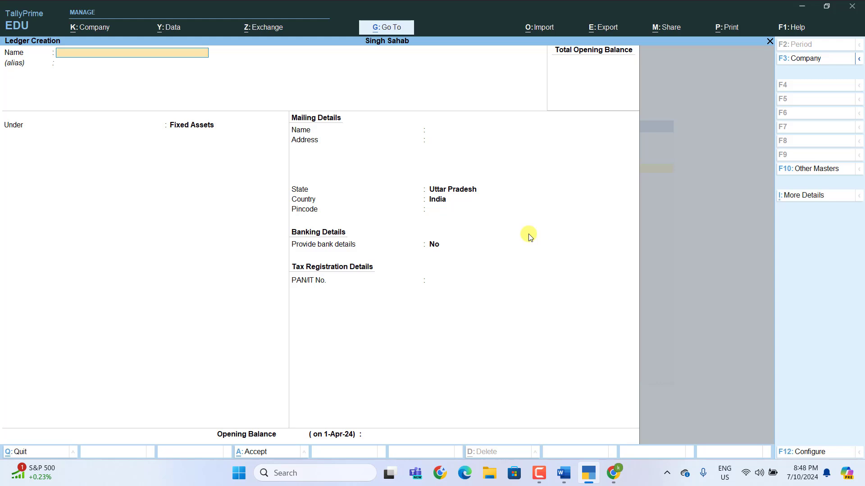
pyautogui.write('An air Conditioner')
pyautogui.press('Return')
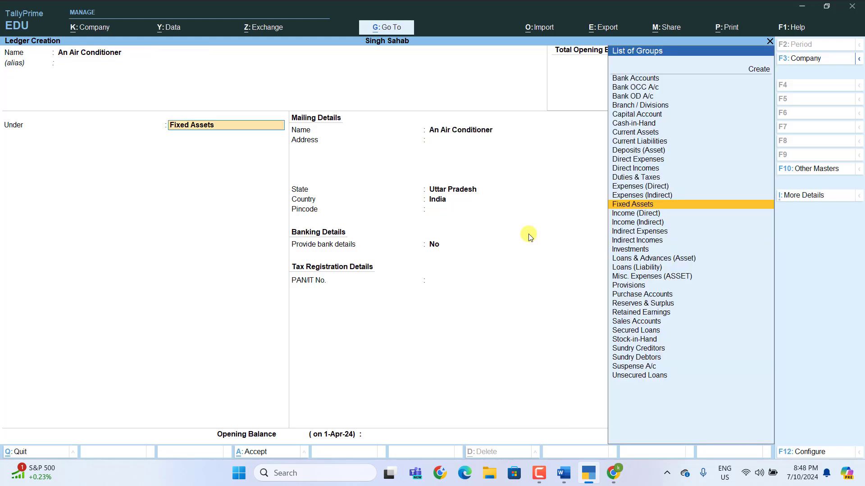
pyautogui.press('Return')
pyautogui.press('Return')
pyautogui.press('Return')
pyautogui.press('Return')
pyautogui.press('Return')
pyautogui.press('Return')
pyautogui.press('Return')
pyautogui.press('Return')
pyautogui.press('Return')
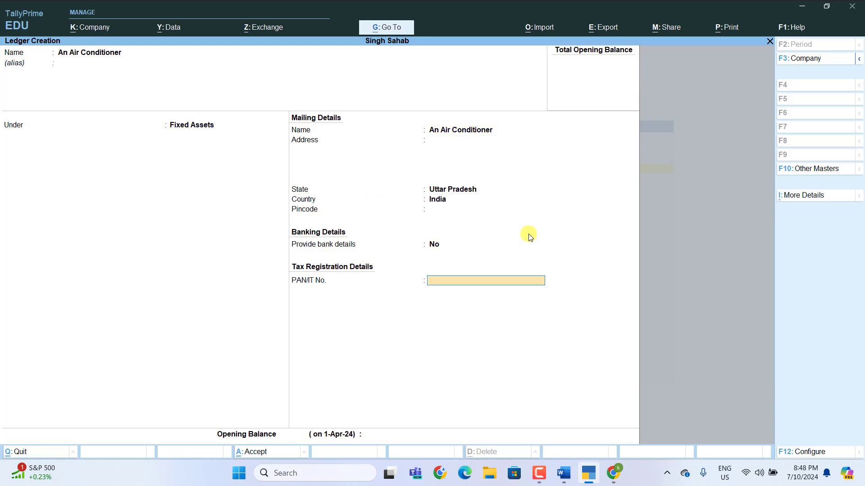
pyautogui.press('Return')
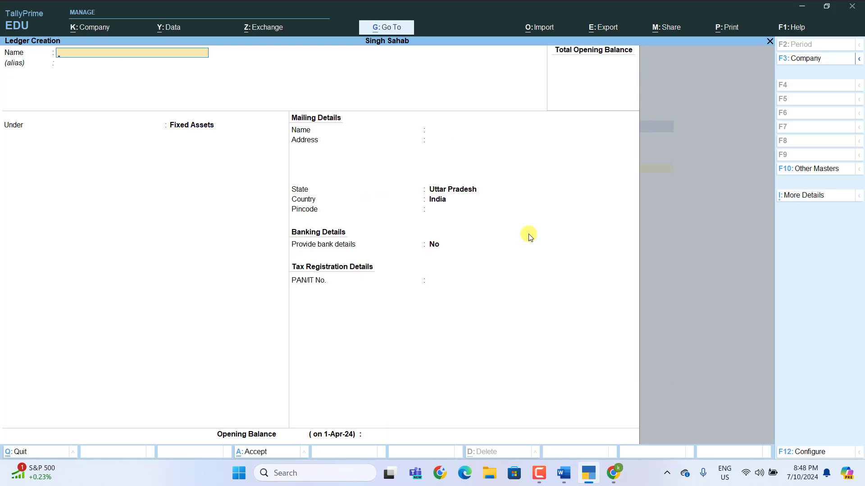
pyautogui.write('Electrical Fitting')
pyautogui.press('Return')
pyautogui.press('Return')
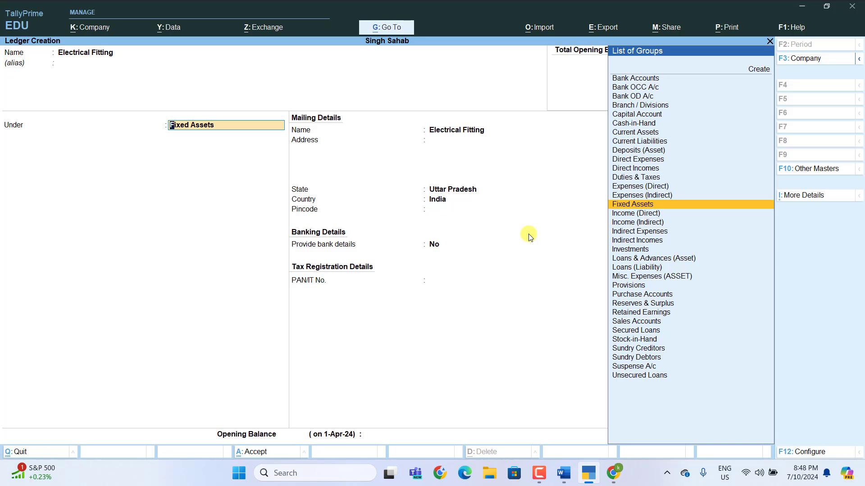
pyautogui.press('Return')
pyautogui.press('Return')
pyautogui.press('Return')
pyautogui.press('Return')
pyautogui.press('Return')
pyautogui.press('Return')
pyautogui.press('Return')
pyautogui.press('Return')
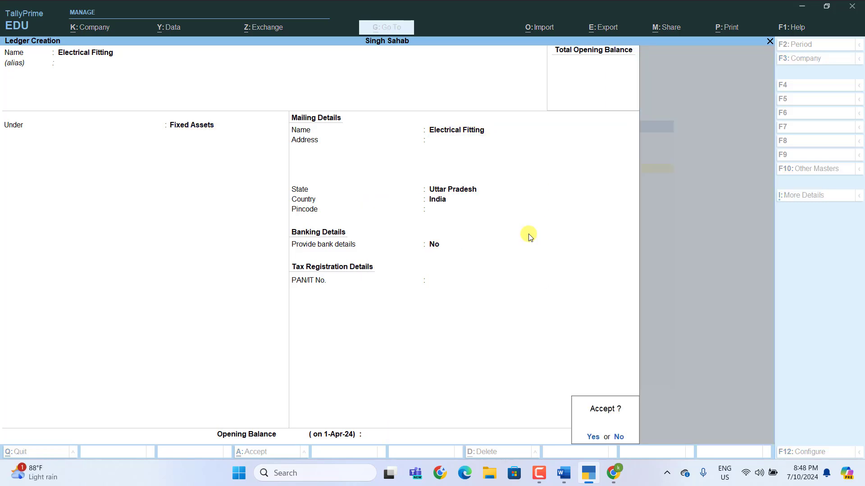
pyautogui.press('Return')
# Step: Start a new payment voucher debiting Cell Phone 6,000
pyautogui.press('Escape')
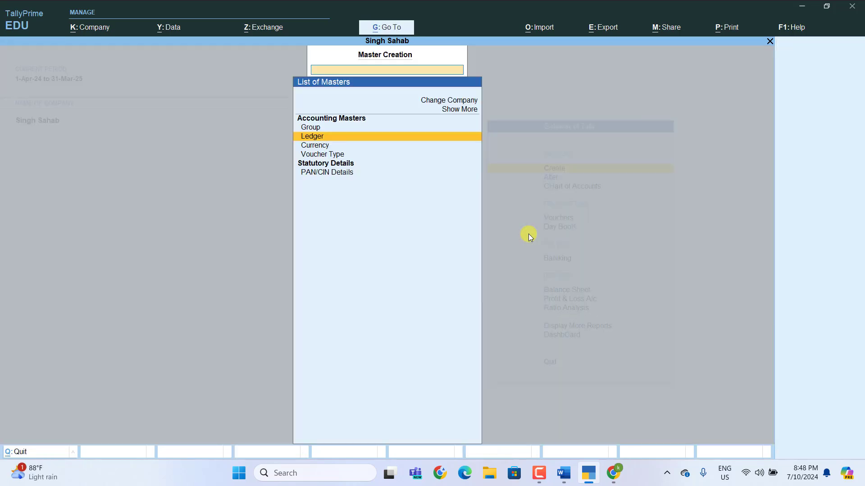
pyautogui.press('Escape')
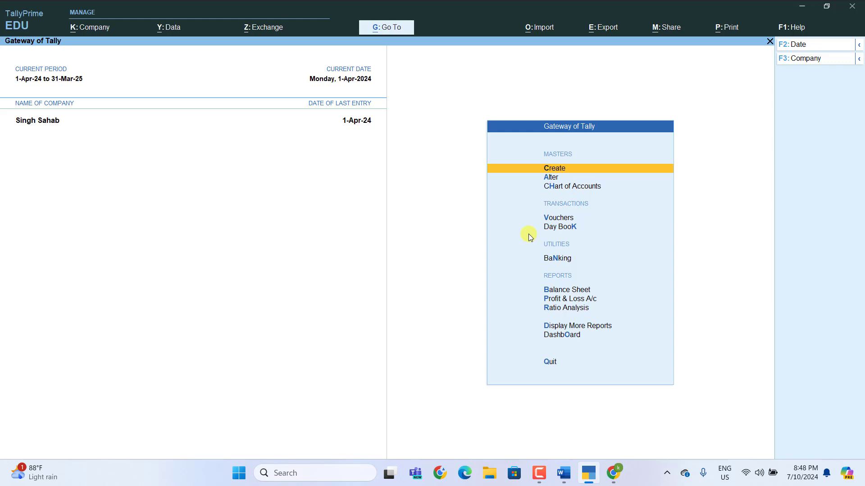
pyautogui.press('Down')
pyautogui.press('Down')
pyautogui.press('Down')
pyautogui.press('Down')
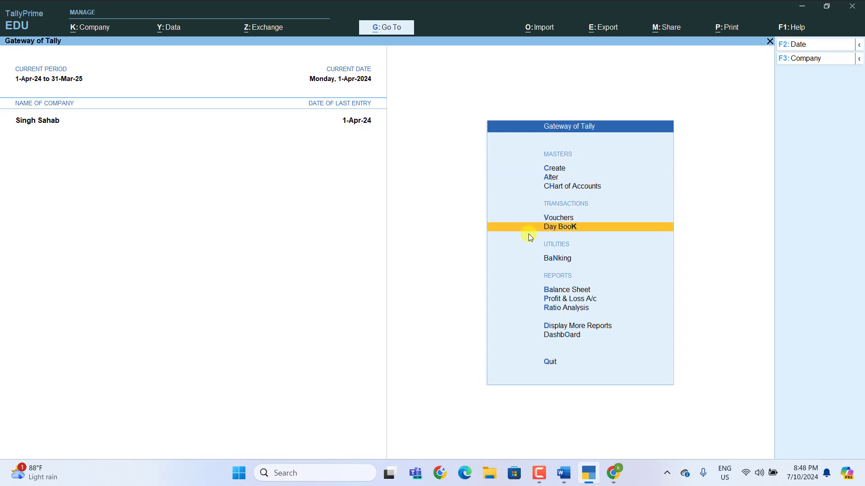
pyautogui.press('Up')
pyautogui.press('Return')
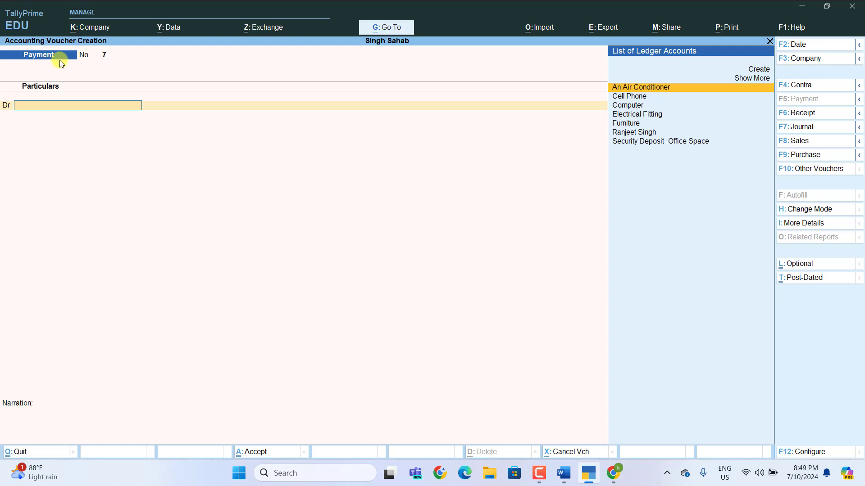
pyautogui.press('Down')
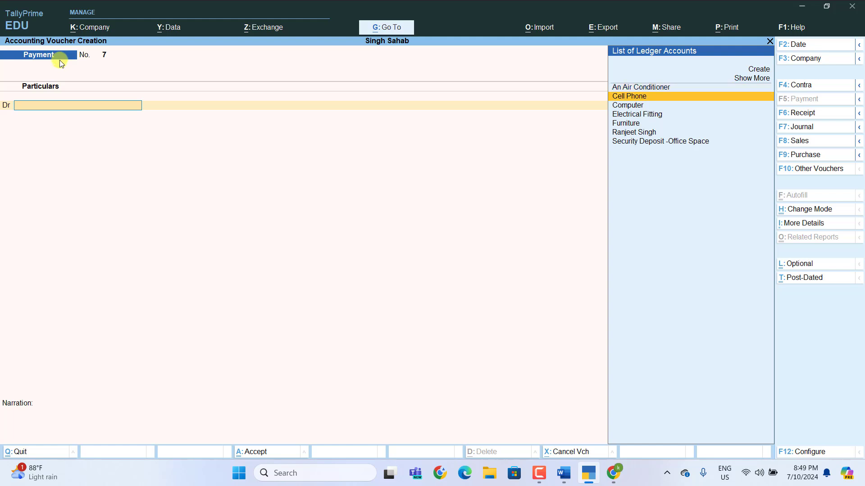
pyautogui.press('Return')
pyautogui.write('6000')
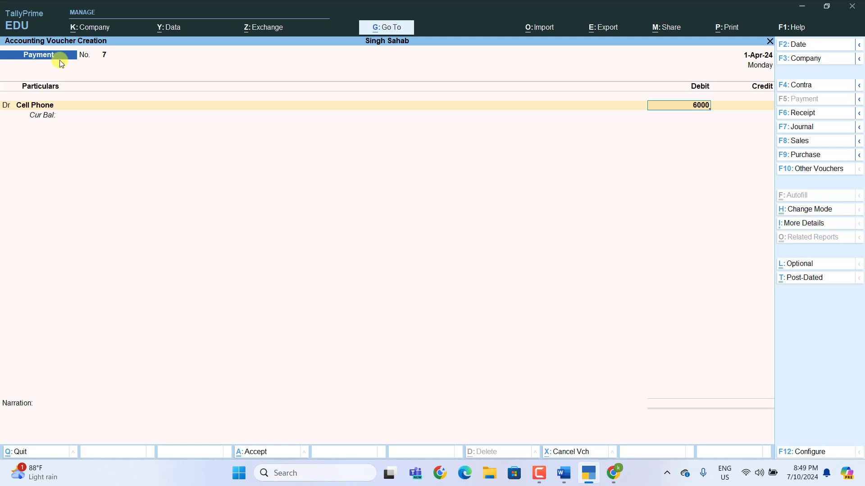
pyautogui.press('Return')
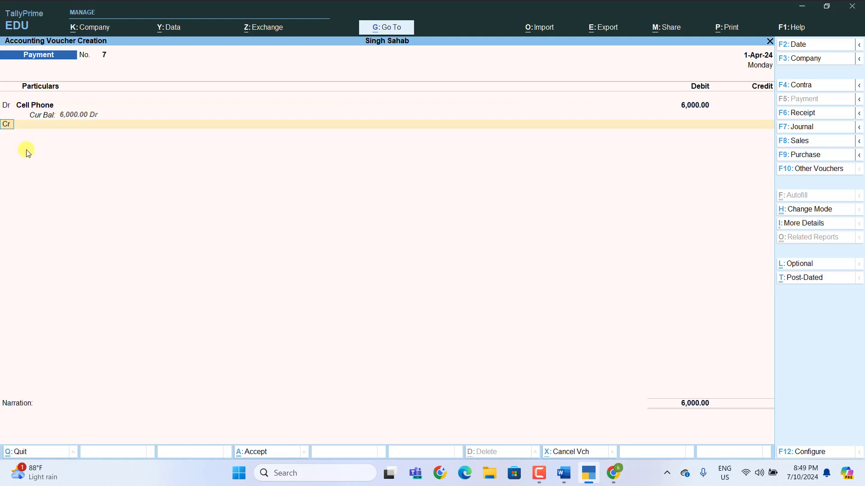
# Step: Add debits of 20,000 each to Furniture and An Air Conditioner
pyautogui.write('d')
pyautogui.press('Return')
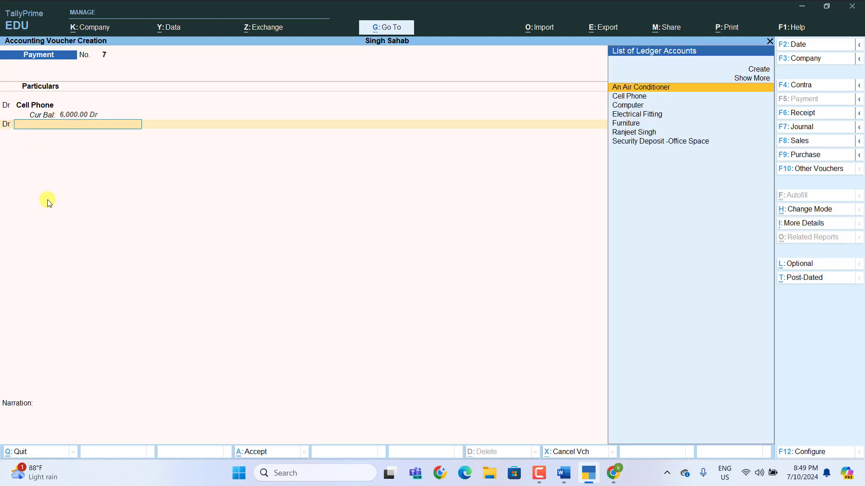
pyautogui.press('Down')
pyautogui.press('Down')
pyautogui.press('Down')
pyautogui.press('Down')
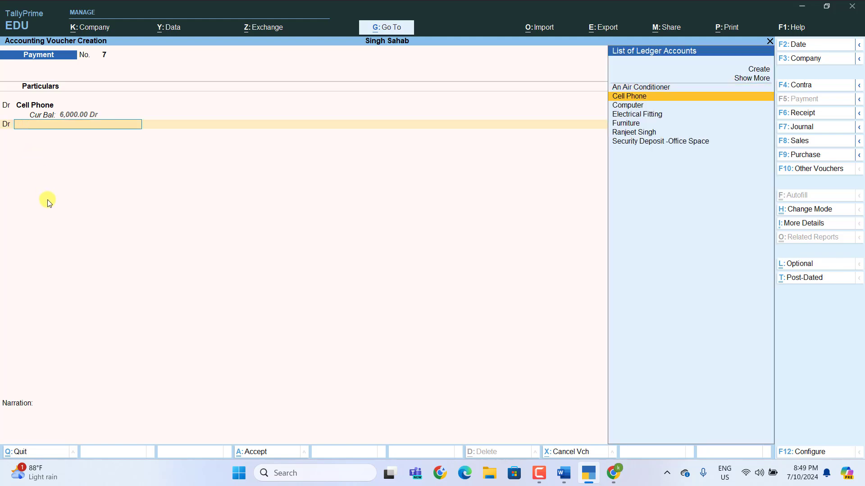
pyautogui.press('Return')
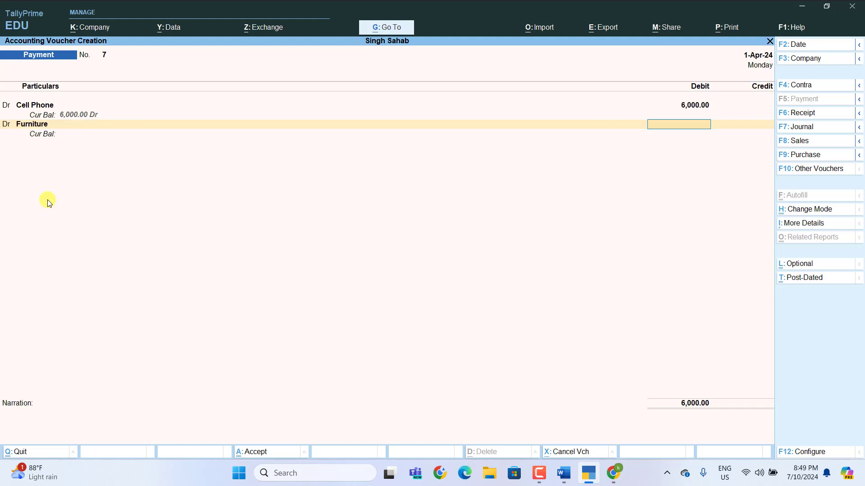
pyautogui.write('20000')
pyautogui.press('Return')
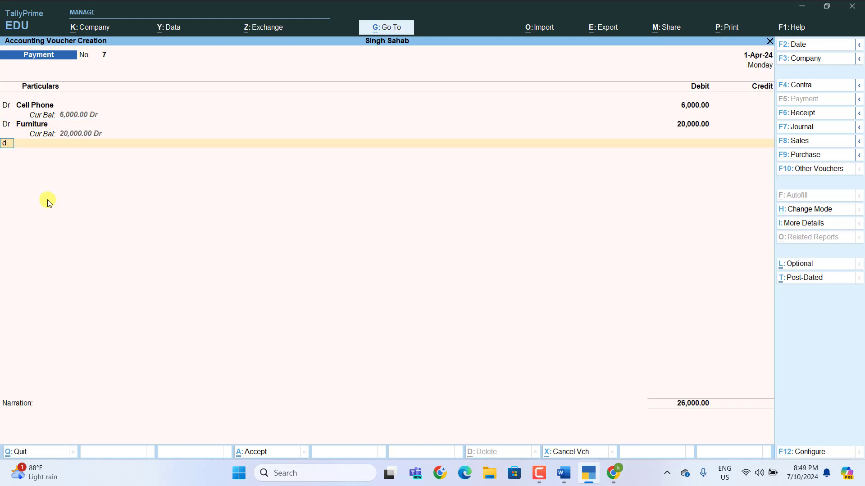
pyautogui.press('Return')
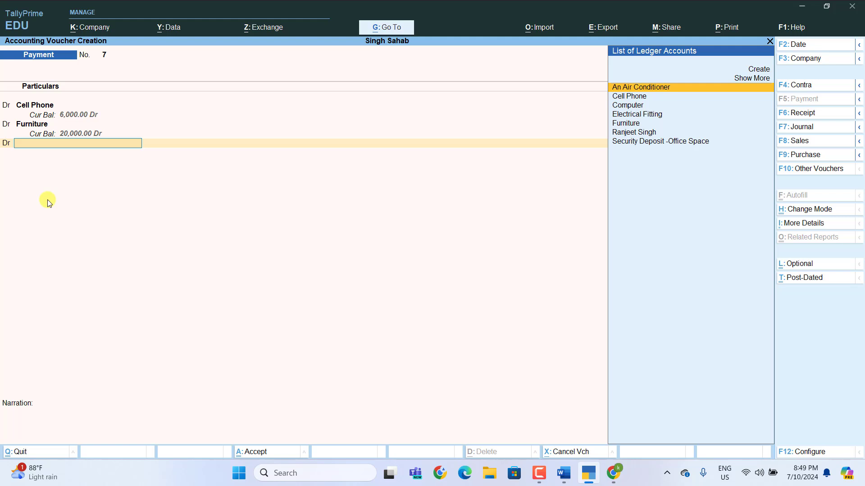
pyautogui.press('Return')
pyautogui.write('20000')
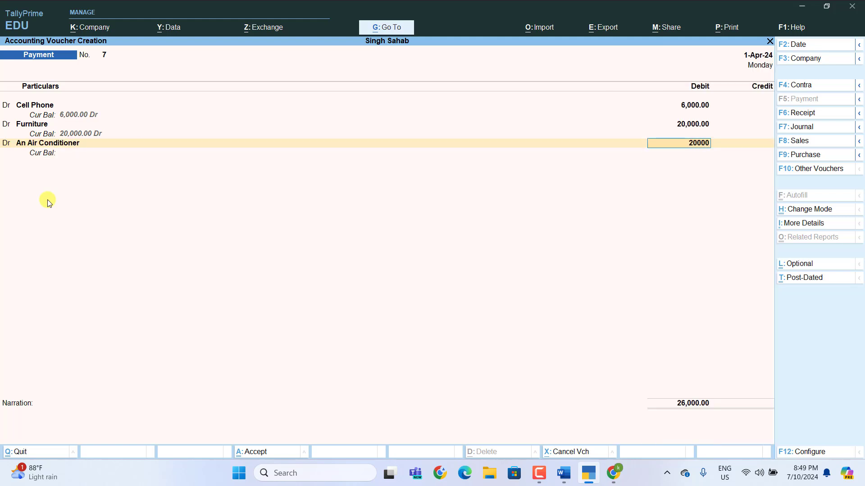
pyautogui.press('Return')
# Step: Debit Electrical Fitting 15,000 and credit SBI Bank 61,000
pyautogui.press('d')
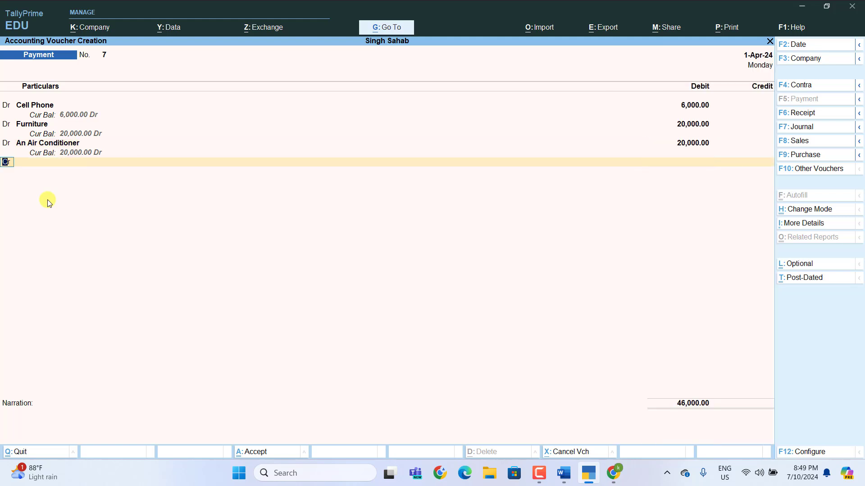
pyautogui.press('Return')
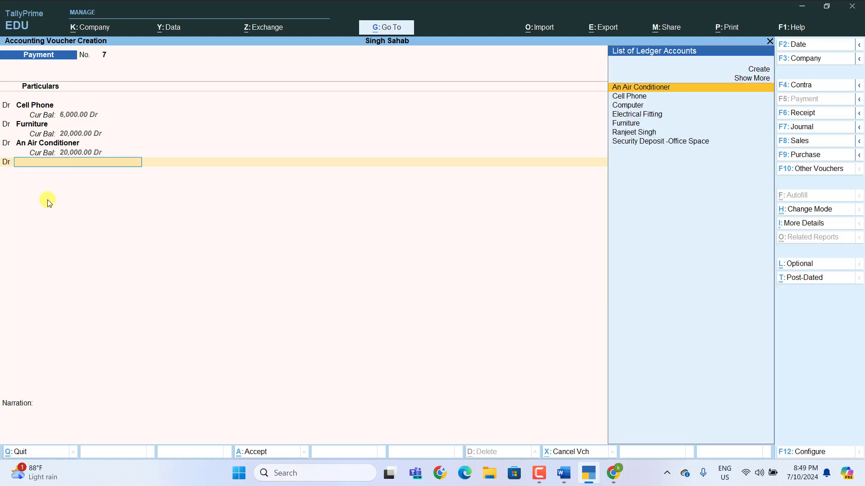
pyautogui.press('Down')
pyautogui.press('Down')
pyautogui.press('Down')
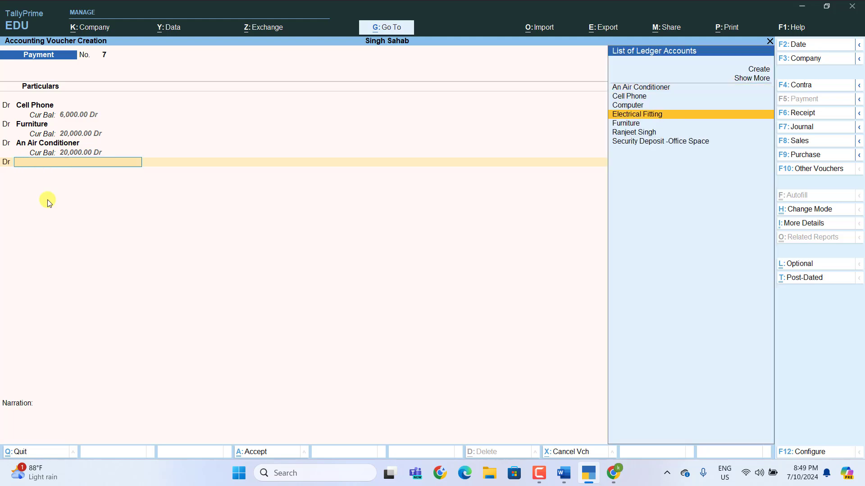
pyautogui.press('Return')
pyautogui.write('15000')
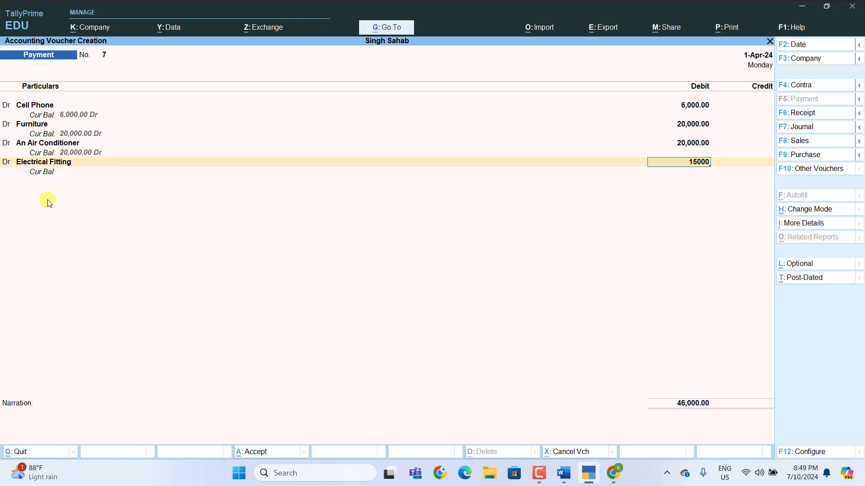
pyautogui.press('Return')
pyautogui.press('c')
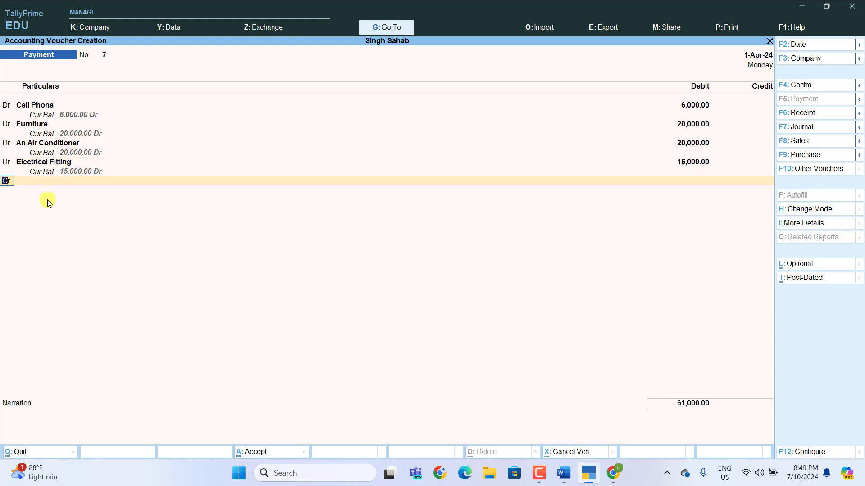
pyautogui.press('Return')
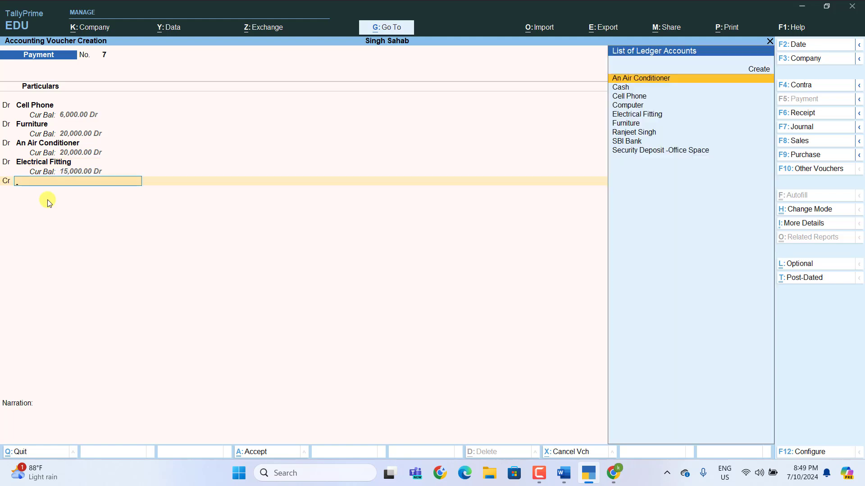
pyautogui.write('S')
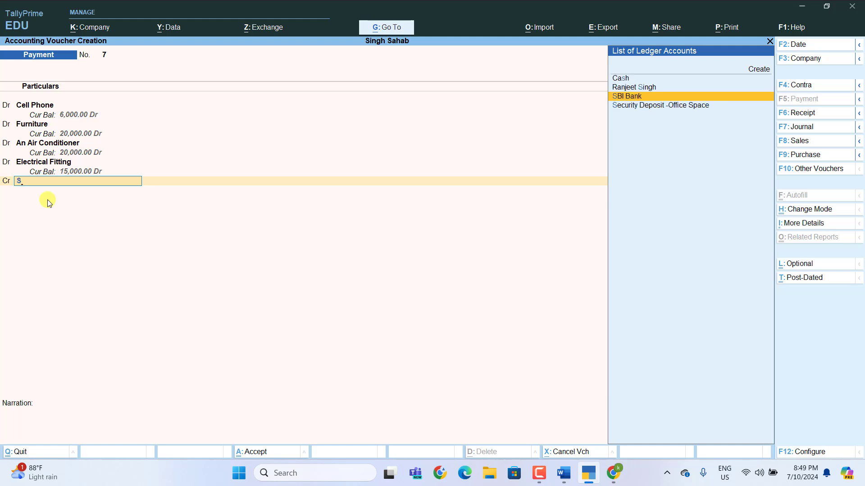
pyautogui.press('Return')
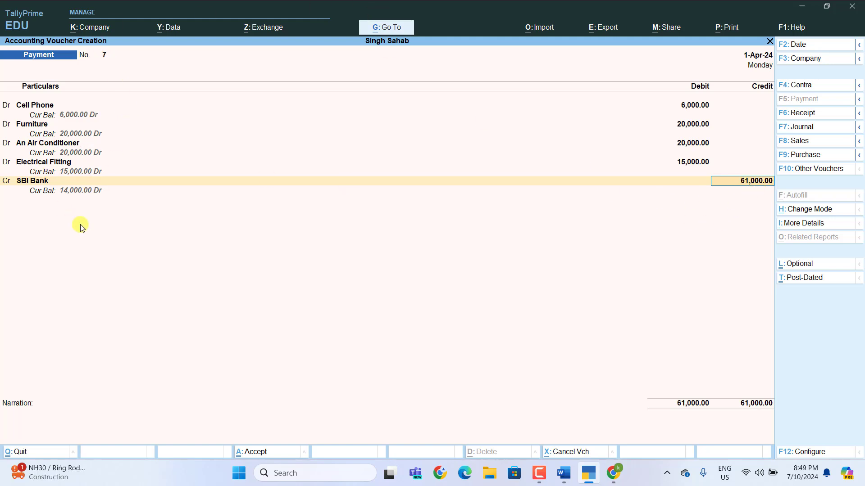
pyautogui.press('Return')
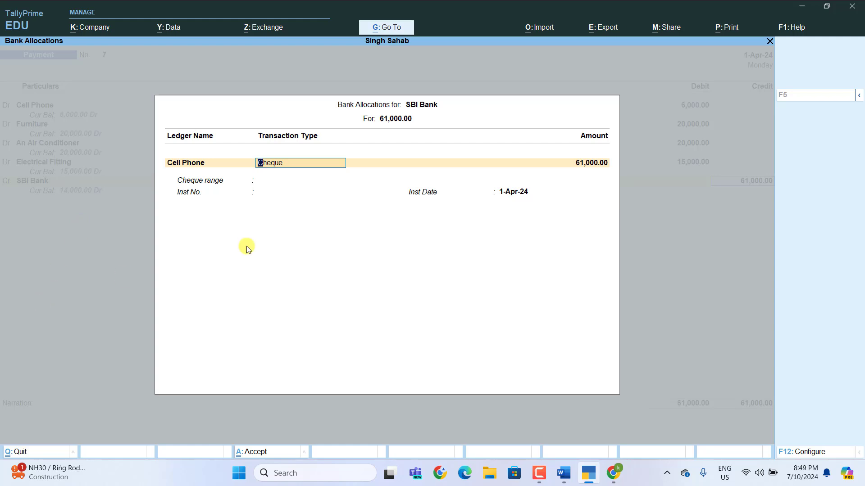
# Step: Save payment voucher 7 with a 61,000 cheque allocation, then return to Word's 16-4-2024 entry
pyautogui.press('Return')
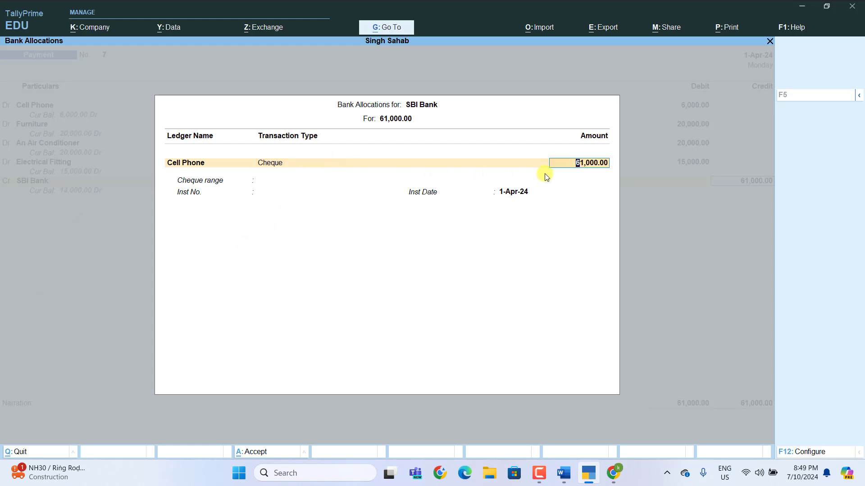
pyautogui.press('Return')
pyautogui.press('Return')
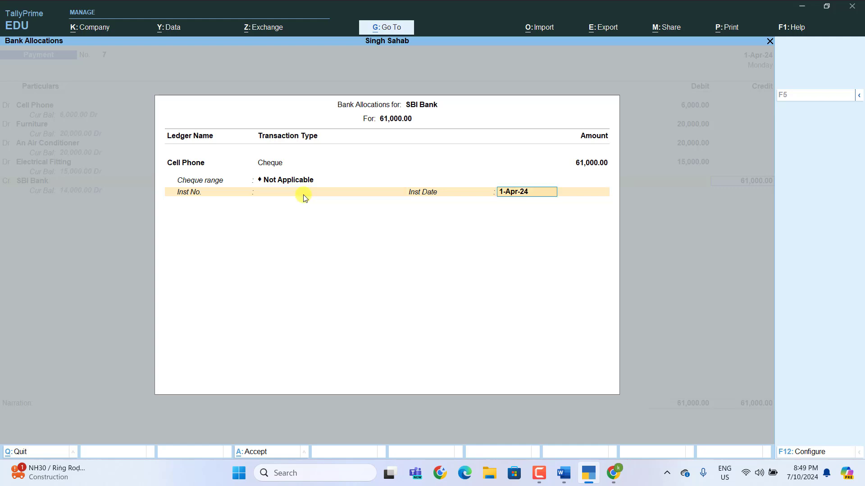
pyautogui.press('Return')
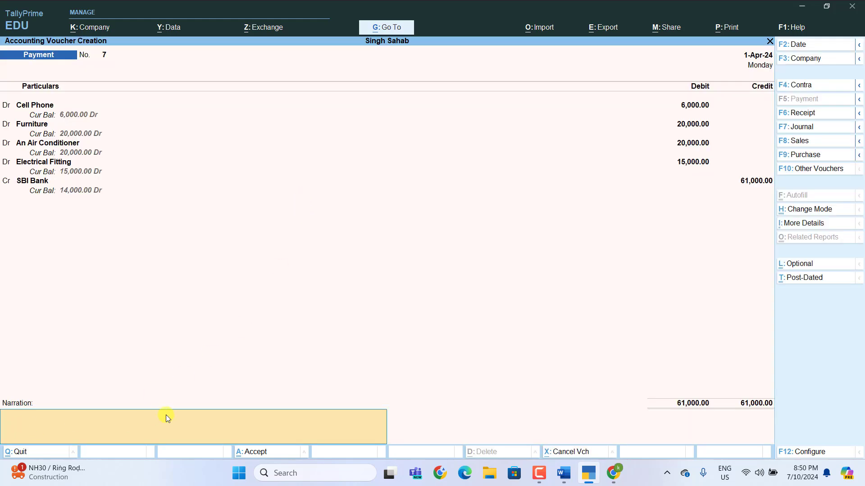
pyautogui.press('Return')
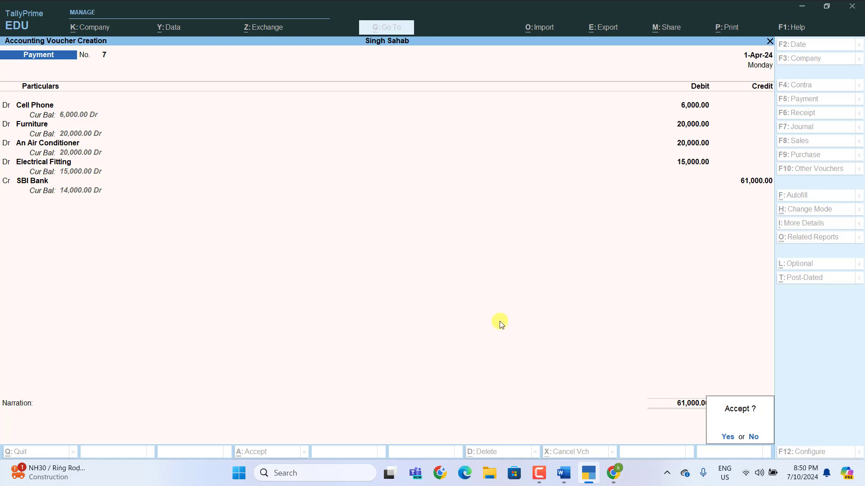
pyautogui.press('Return')
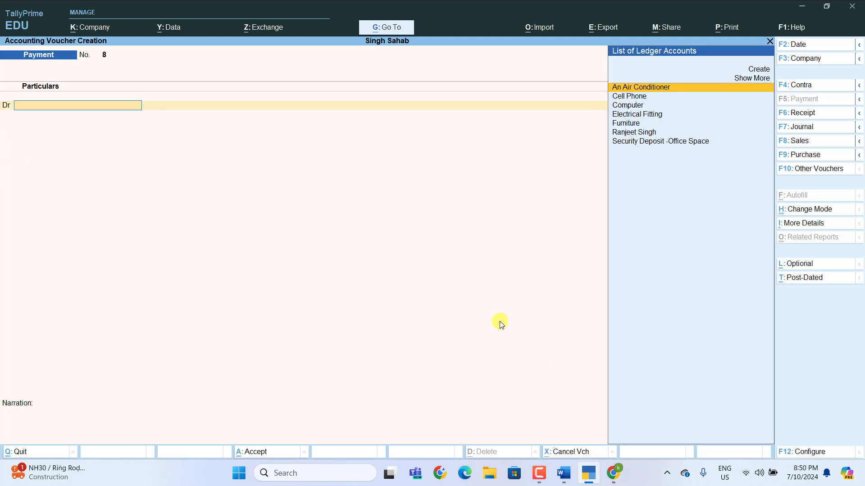
pyautogui.click(564, 473)
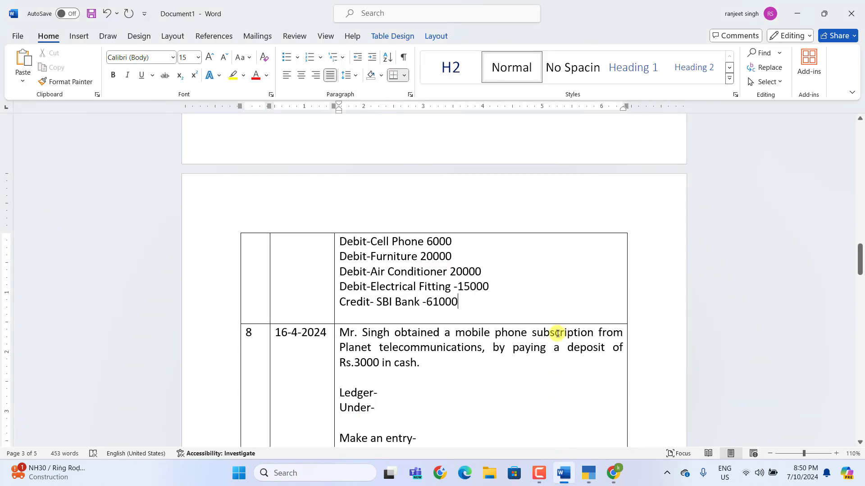
pyautogui.scroll(-3, 496, 295)
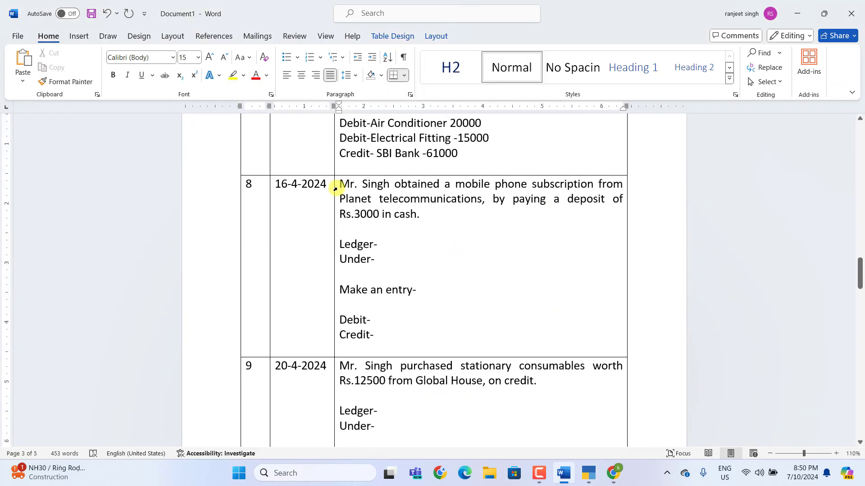
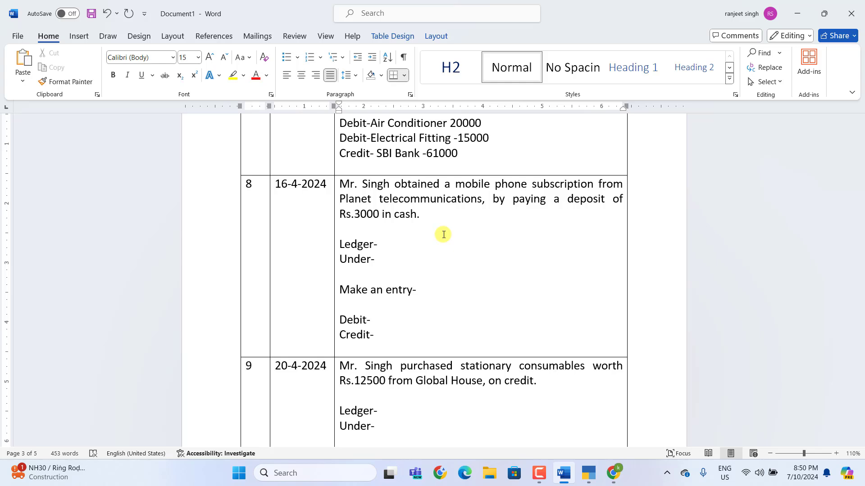
# Step: Note transaction 8's ledger as Security Deposit – Mobile Phone under Deposit Assets
pyautogui.click(388, 247)
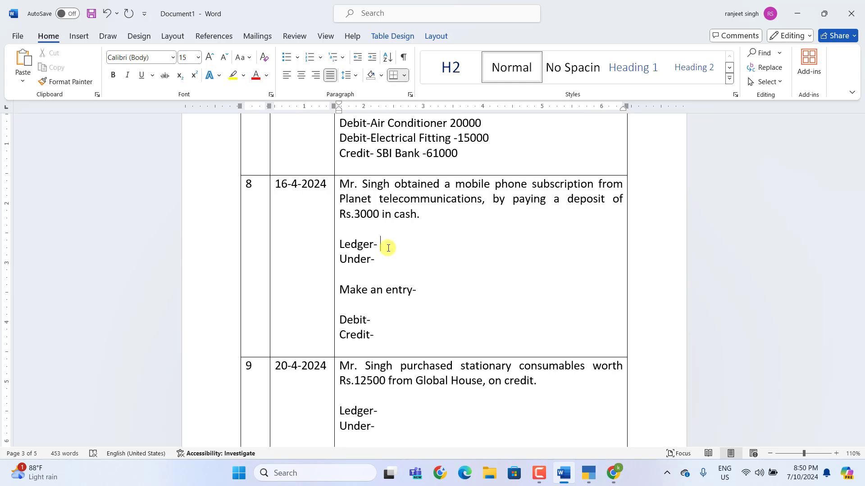
pyautogui.write('Security Deposit – Mobile Phone')
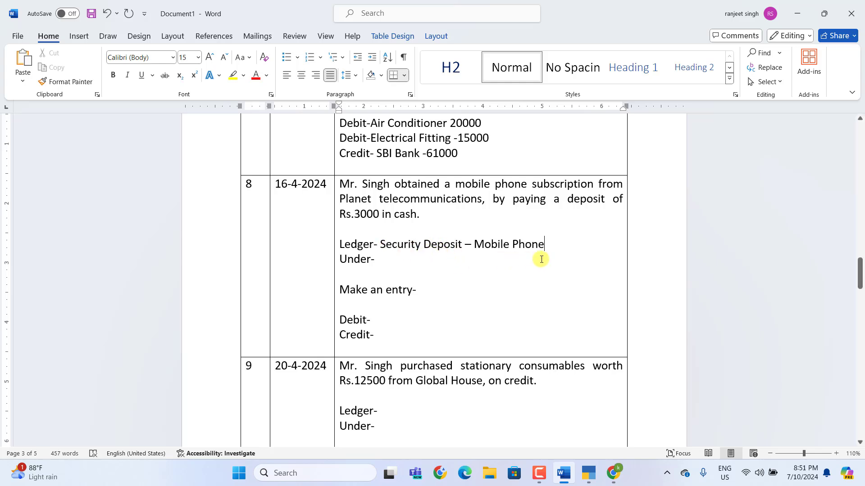
pyautogui.press('Down')
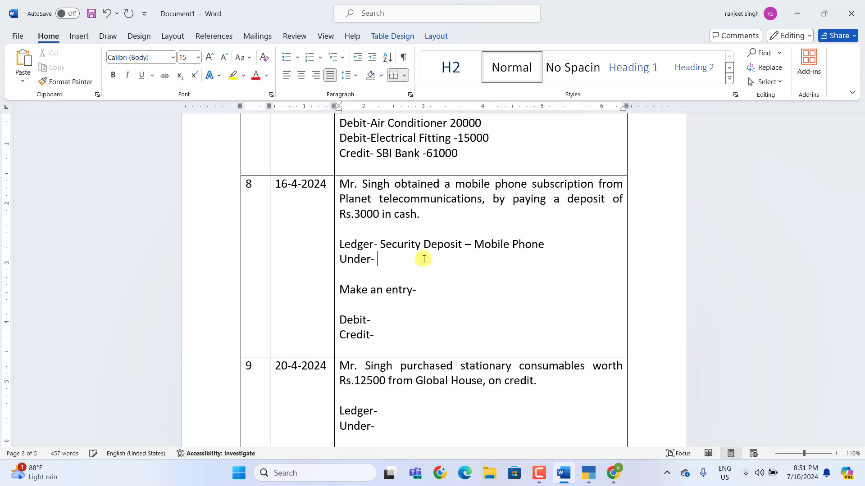
pyautogui.write('Deposit Ass')
pyautogui.write('ets')
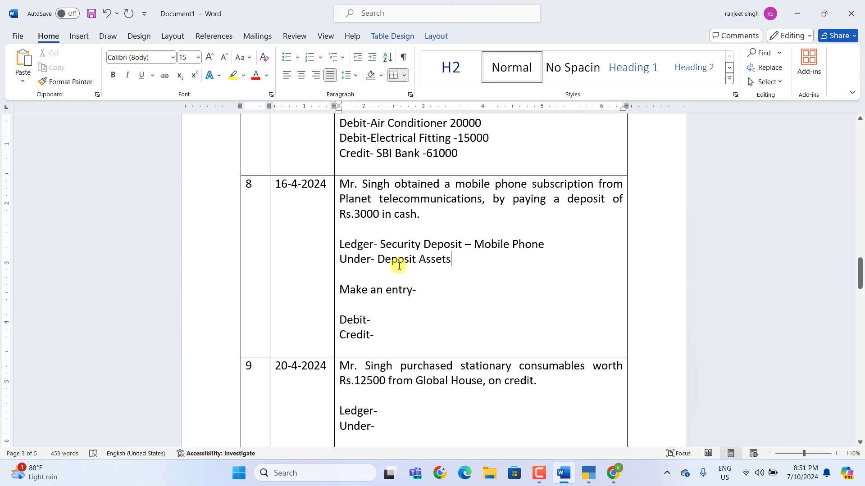
# Step: Complete entry 8 as payment Vouchers, debit Security Deposit 3000, credit Cash 3000
pyautogui.click(430, 290)
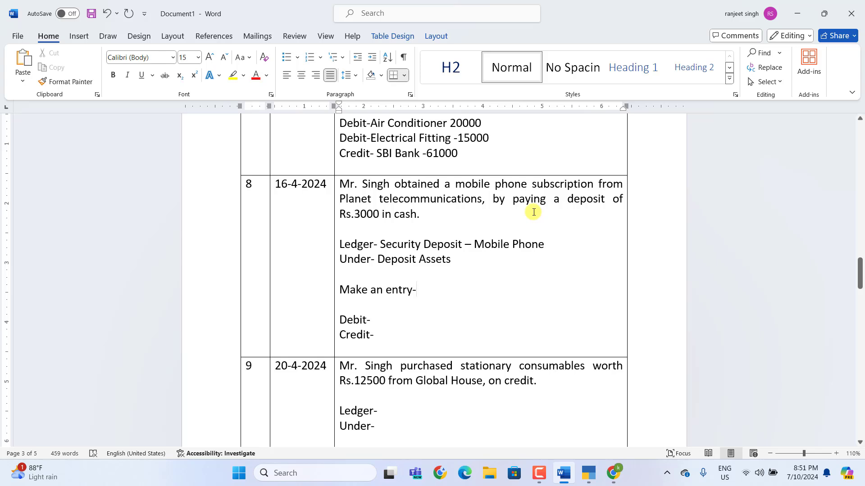
pyautogui.write('payment')
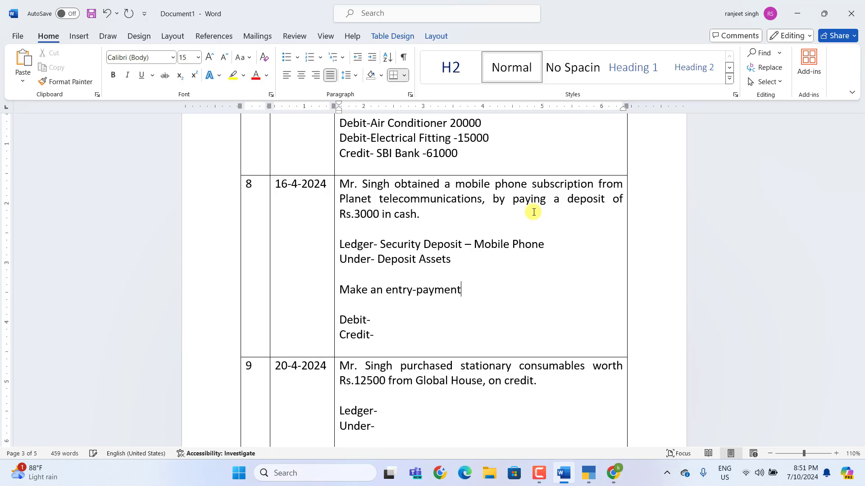
pyautogui.write(' Vouchers')
pyautogui.click(378, 320)
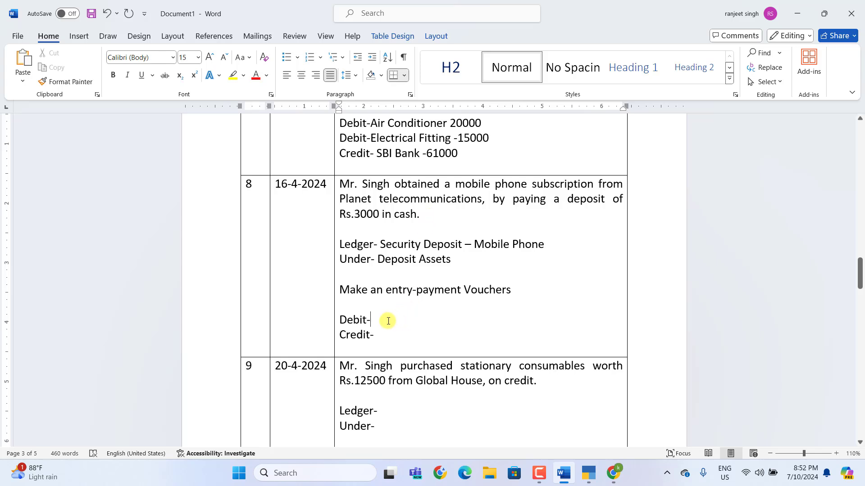
pyautogui.write('Security Deposit ')
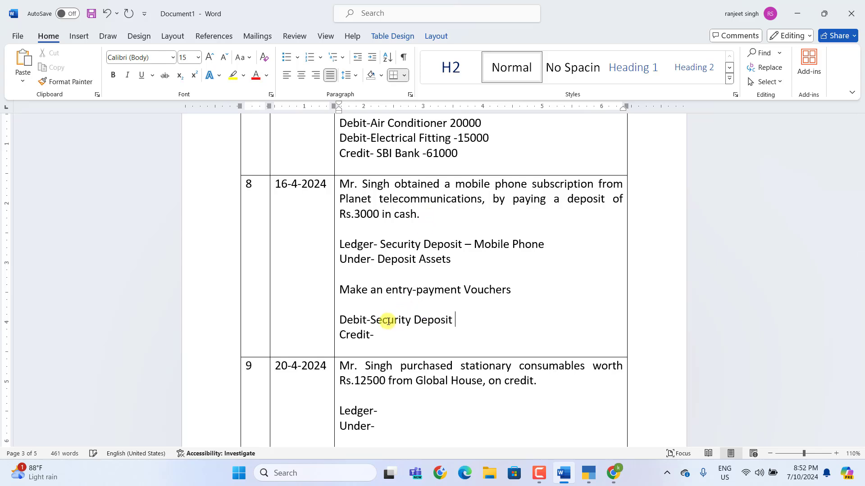
pyautogui.write('3000')
pyautogui.press('Down')
pyautogui.write('Cash 3000')
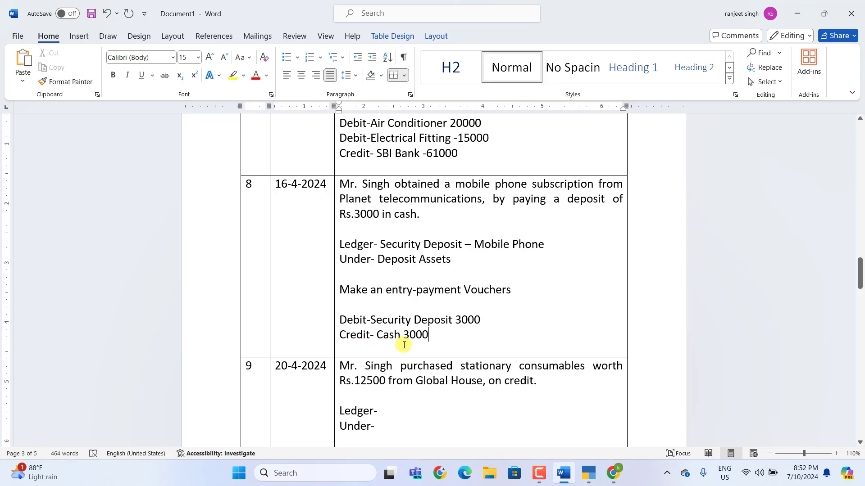
pyautogui.click(588, 473)
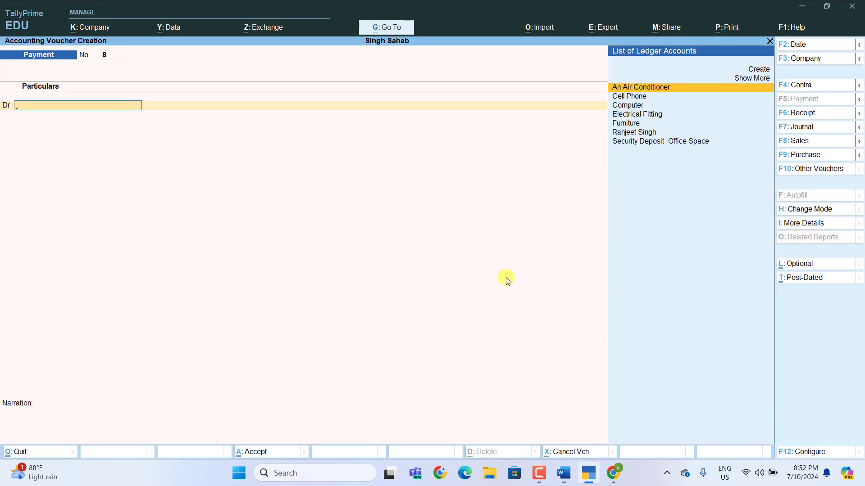
# Step: Create the Security Deposit -Moble Phone ledger under Deposits (Asset) as the voucher's debit account
pyautogui.hotkey('alt', 'c')
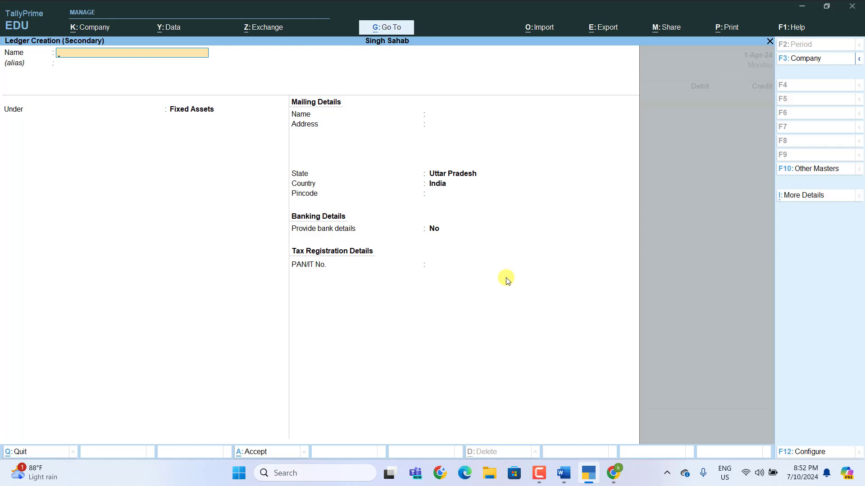
pyautogui.write('Security Deposit -Moble Phone')
pyautogui.press('Return')
pyautogui.write('D')
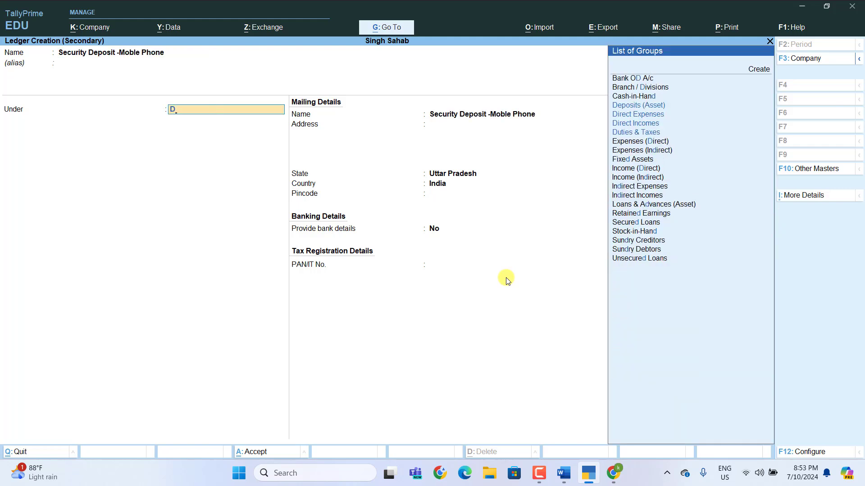
pyautogui.press('Up')
pyautogui.press('Up')
pyautogui.press('Up')
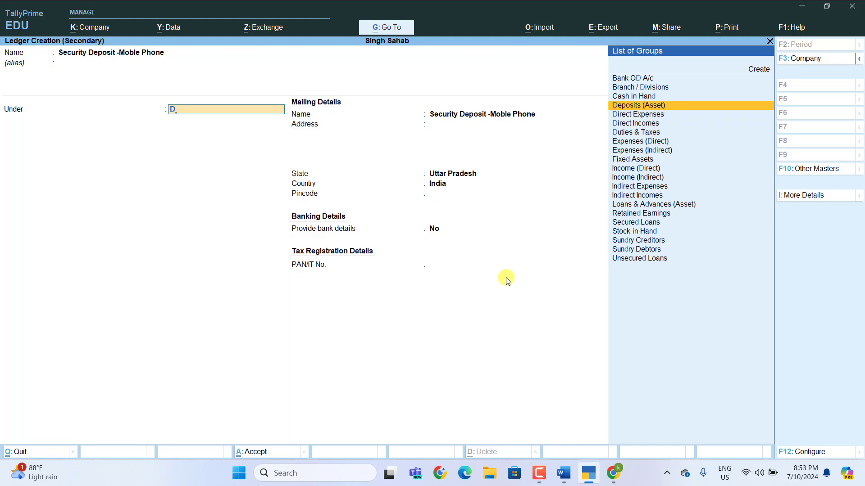
pyautogui.press('Return')
pyautogui.press('Return')
pyautogui.press('Return')
pyautogui.press('Return')
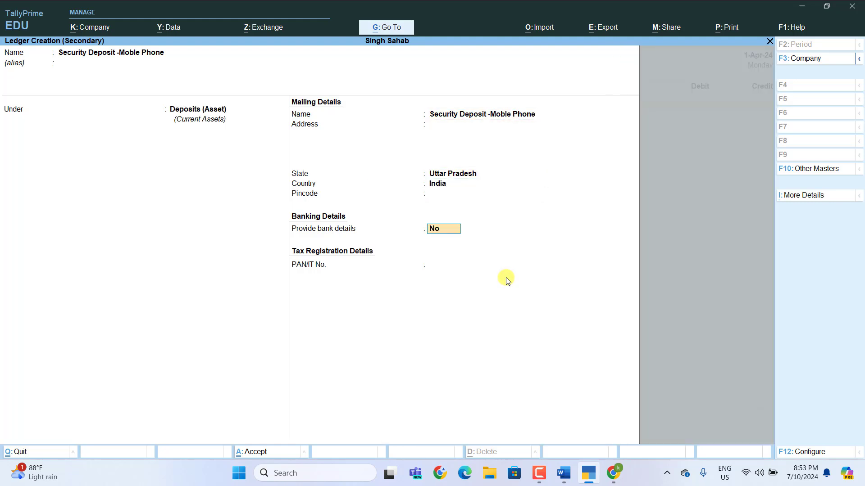
pyautogui.press('Return')
pyautogui.press('Return')
pyautogui.press('Return')
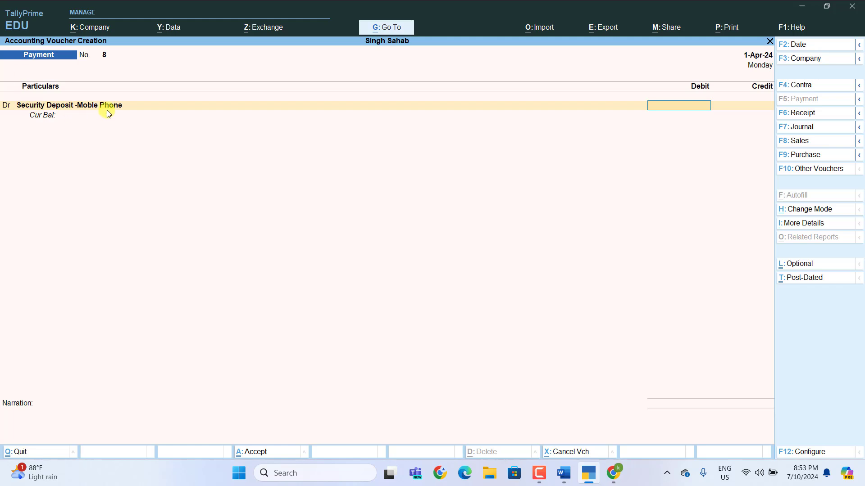
# Step: Debit 3,000, credit Cash 3,000, and save payment voucher 8 without narration
pyautogui.write('000')
pyautogui.press('Return')
pyautogui.press('Return')
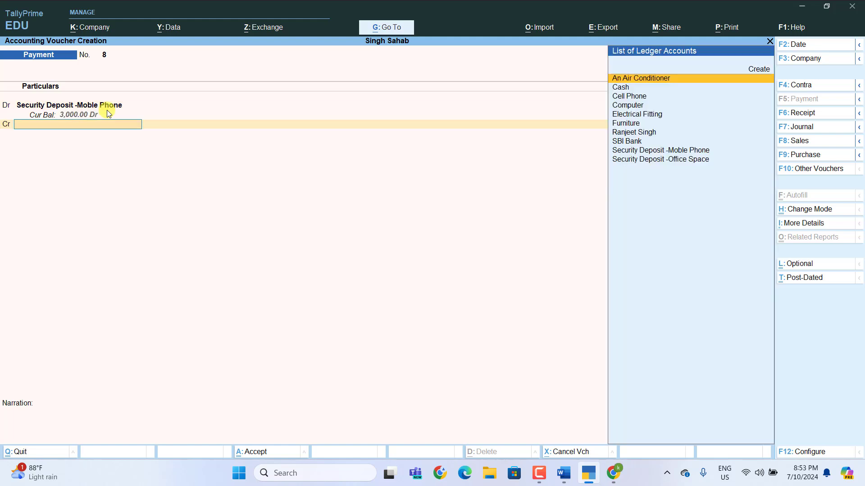
pyautogui.press('Down')
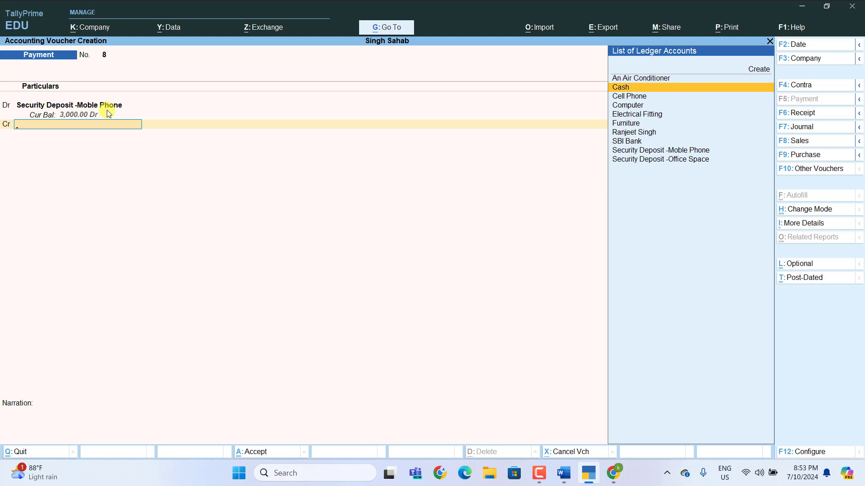
pyautogui.press('Return')
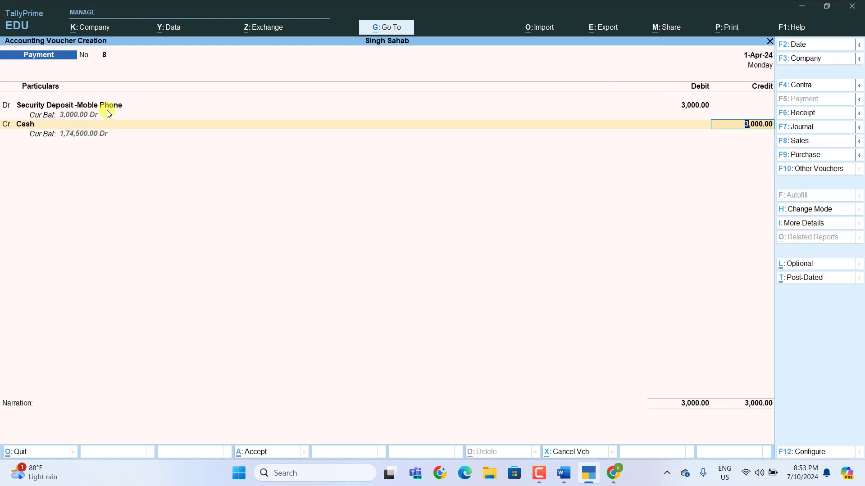
pyautogui.press('Return')
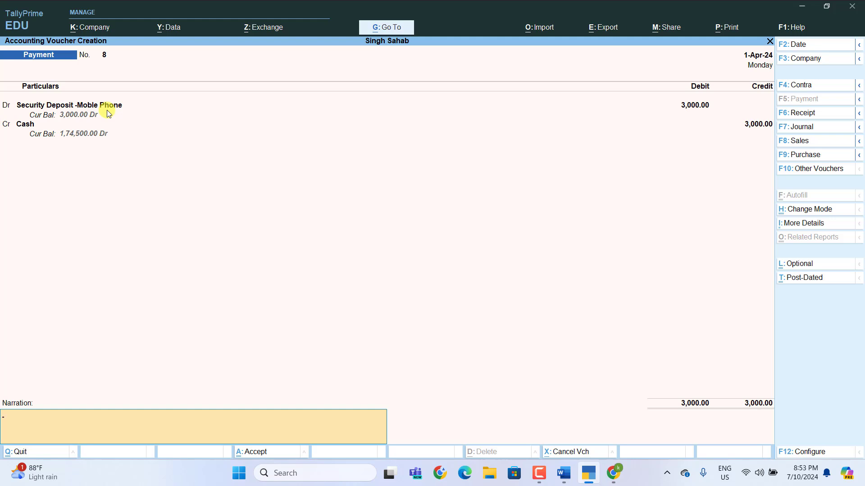
pyautogui.press('Return')
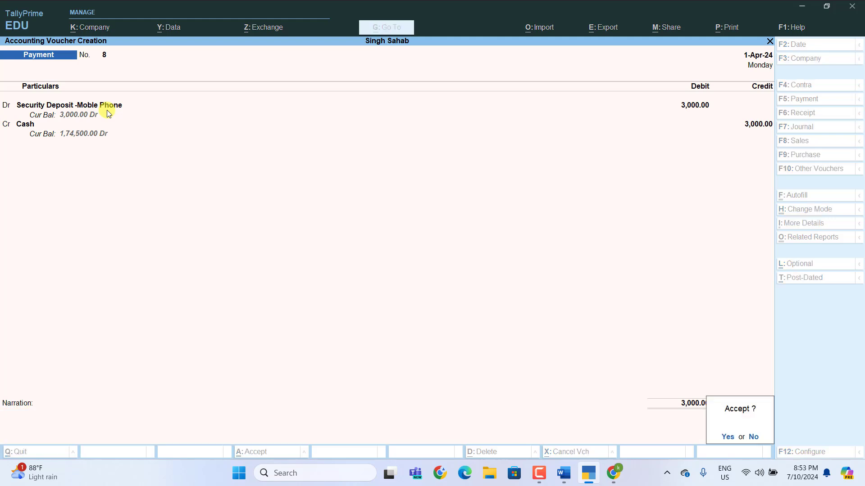
pyautogui.press('Return')
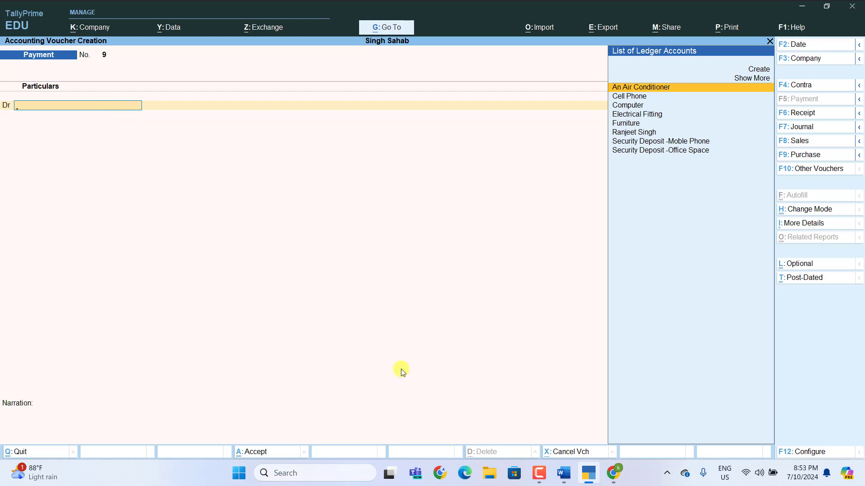
pyautogui.click(564, 473)
# Step: Enter transaction 9's first ledger as Stationery Ex. under the Indirect group
pyautogui.scroll(-2, 306, 196)
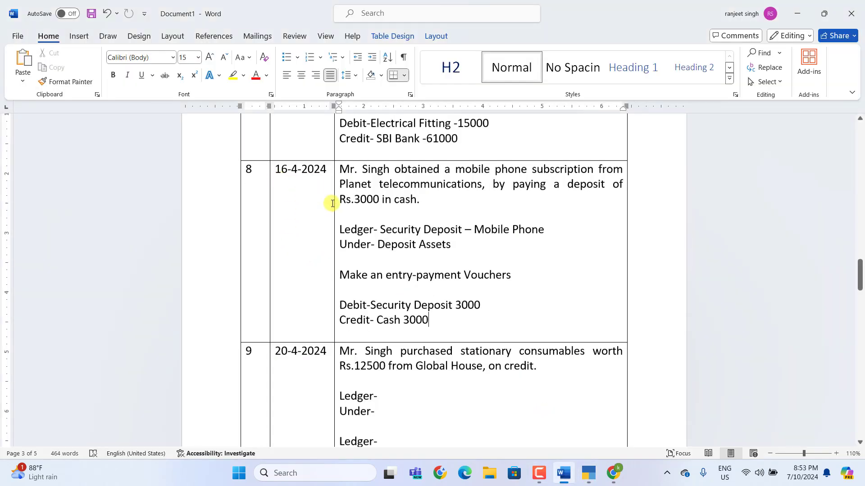
pyautogui.scroll(-3, 333, 204)
pyautogui.scroll(-5, 337, 215)
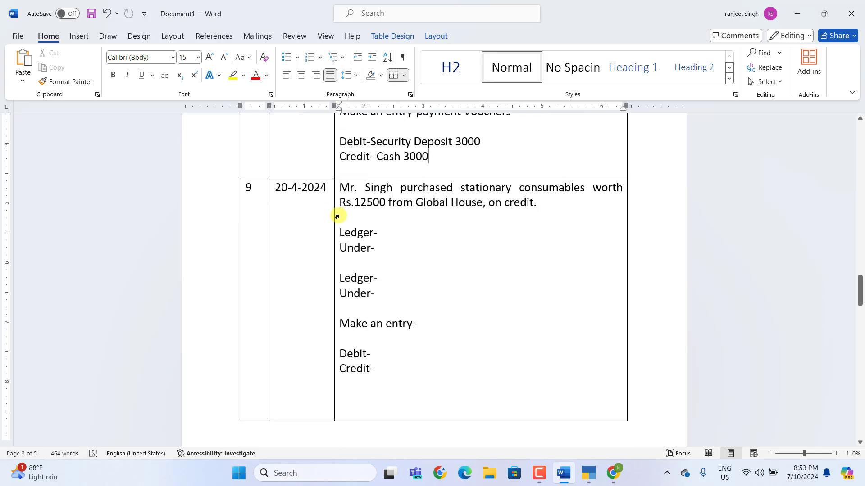
pyautogui.scroll(3, 357, 216)
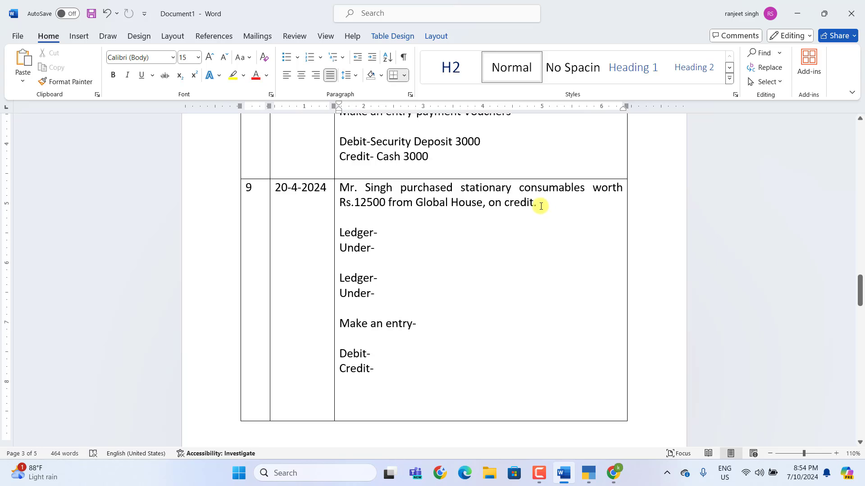
pyautogui.click(387, 234)
pyautogui.write('Stationery Ex.')
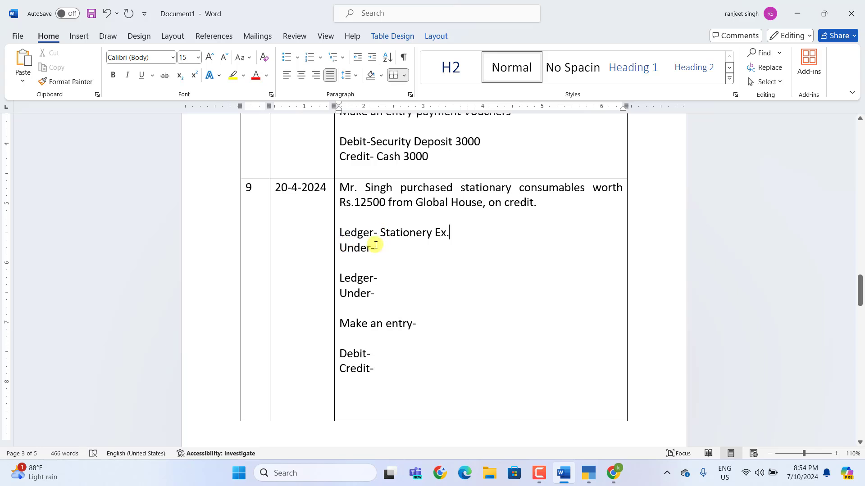
pyautogui.click(382, 249)
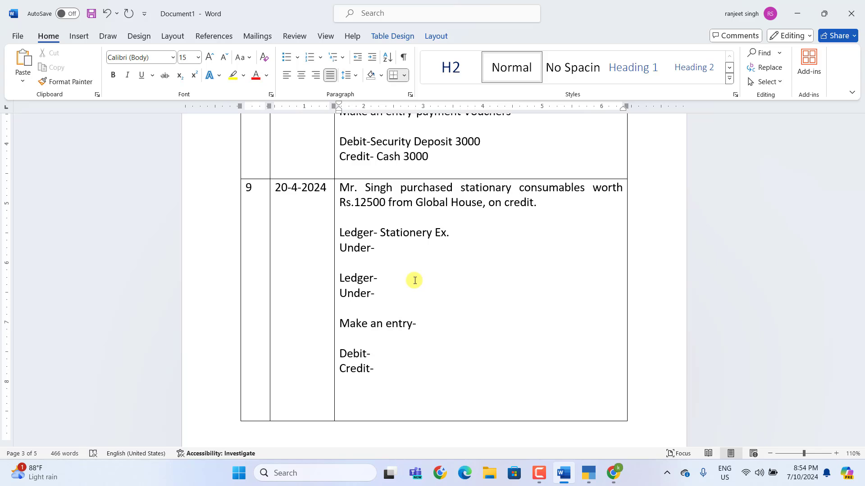
pyautogui.write('Indirect Ep')
pyautogui.press('BackSpace')
# Step: Finish 'Indirect Ex.', add Global House under Sundry Creditors, and set entry type Journal Vouchers
pyautogui.write('x.')
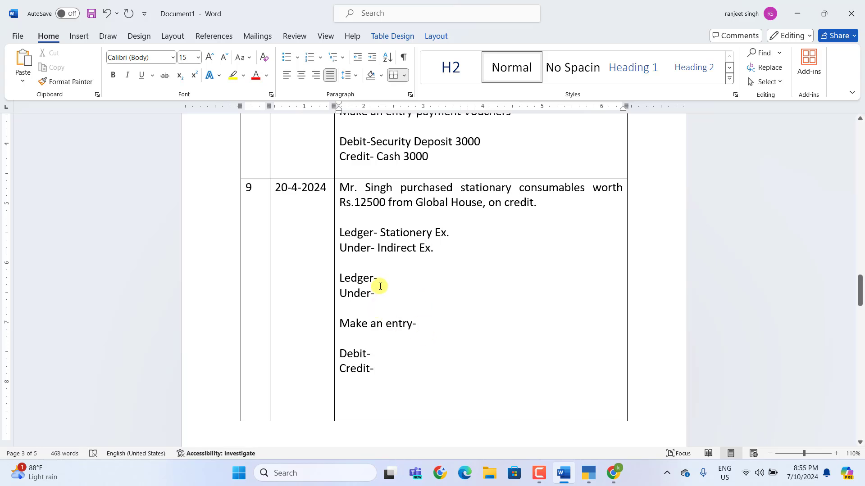
pyautogui.click(382, 279)
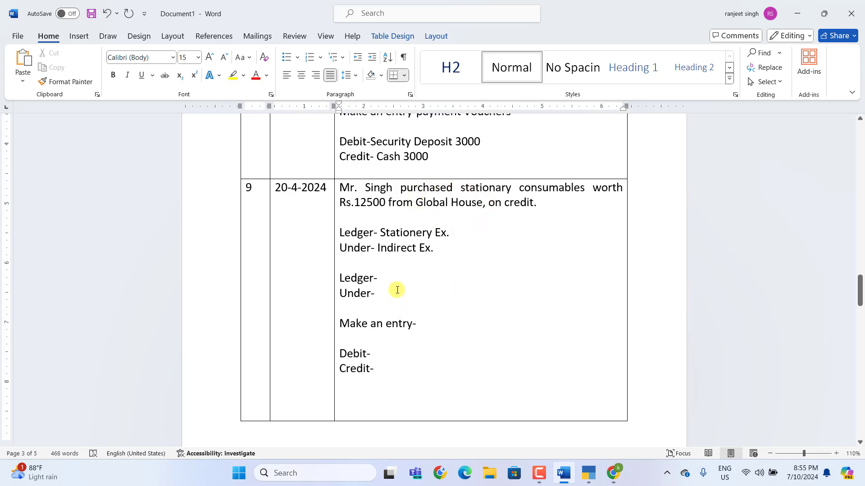
pyautogui.write('Globa')
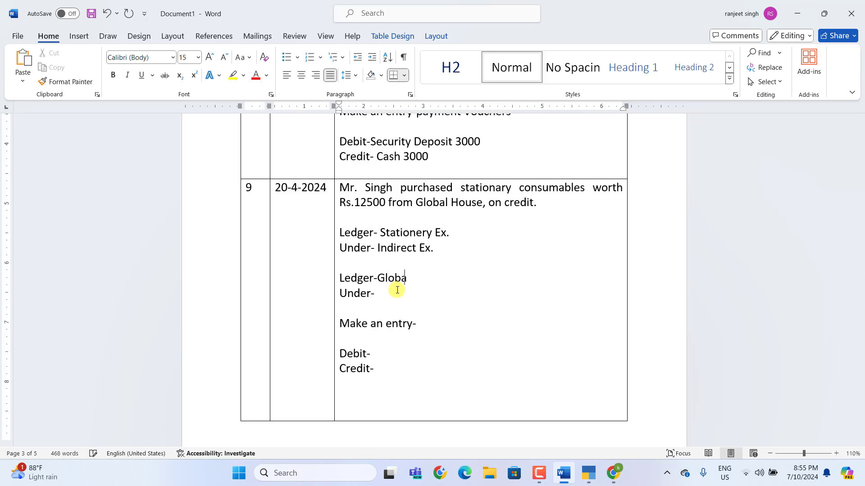
pyautogui.write('l House')
pyautogui.press('Down')
pyautogui.write('Sund')
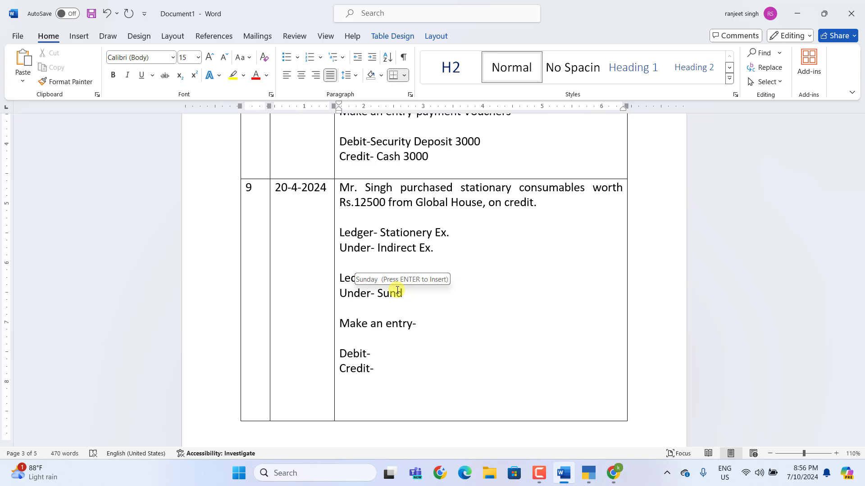
pyautogui.write('ry ')
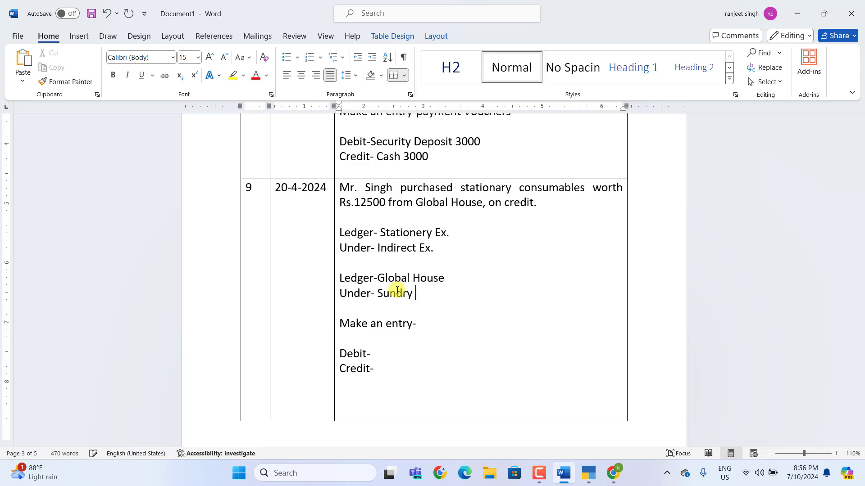
pyautogui.write('Creditors')
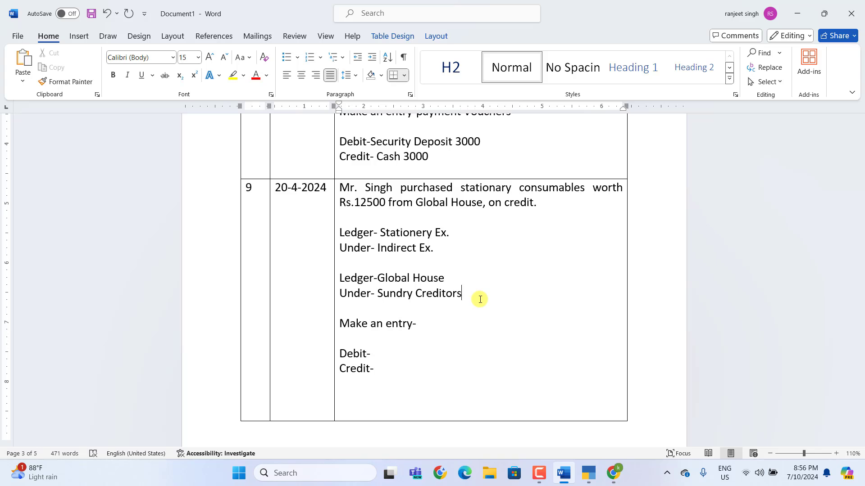
pyautogui.click(481, 300)
pyautogui.click(432, 327)
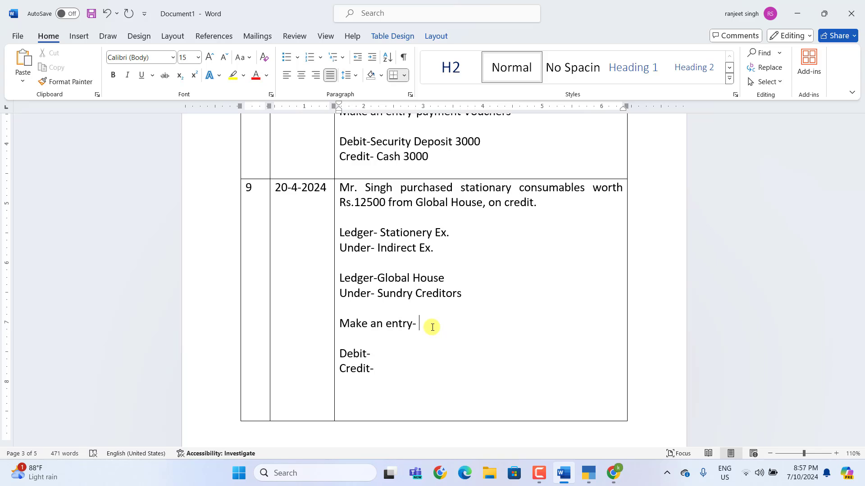
pyautogui.write('Journal Vouch')
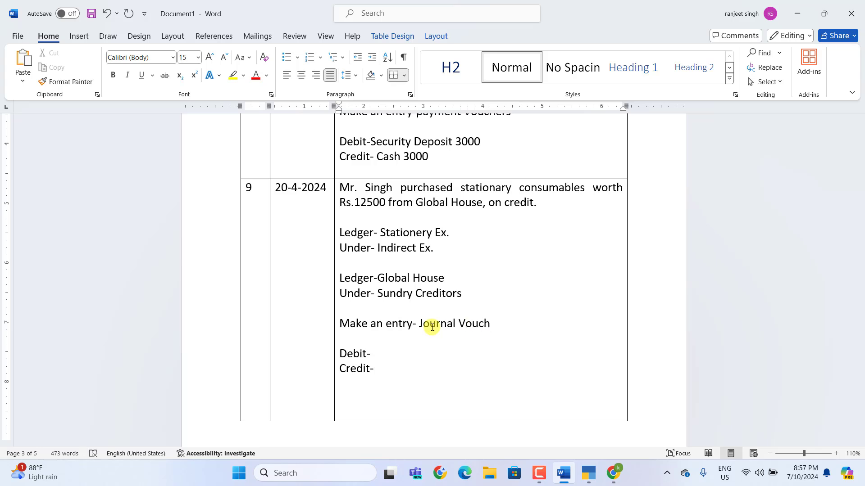
pyautogui.write('ers')
# Step: Fill entry 9's Debit with Stationery 12500 and Credit with Global House 12500
pyautogui.click(376, 355)
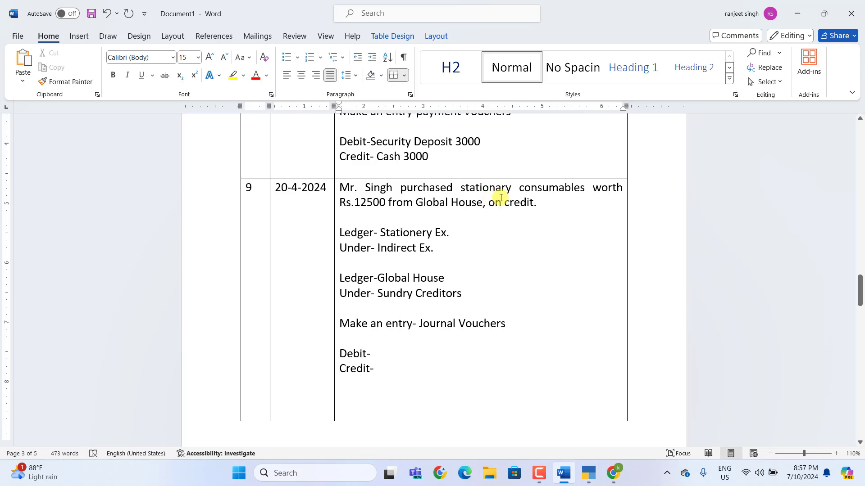
pyautogui.click(387, 358)
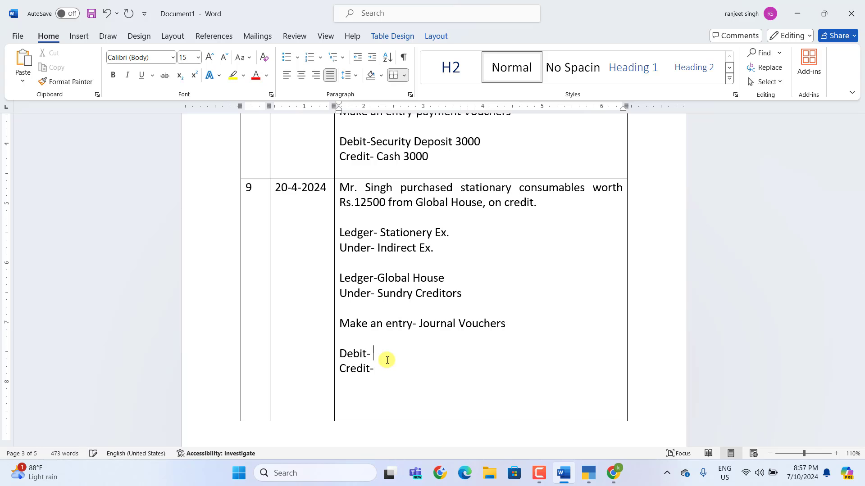
pyautogui.write('Stationery 12500')
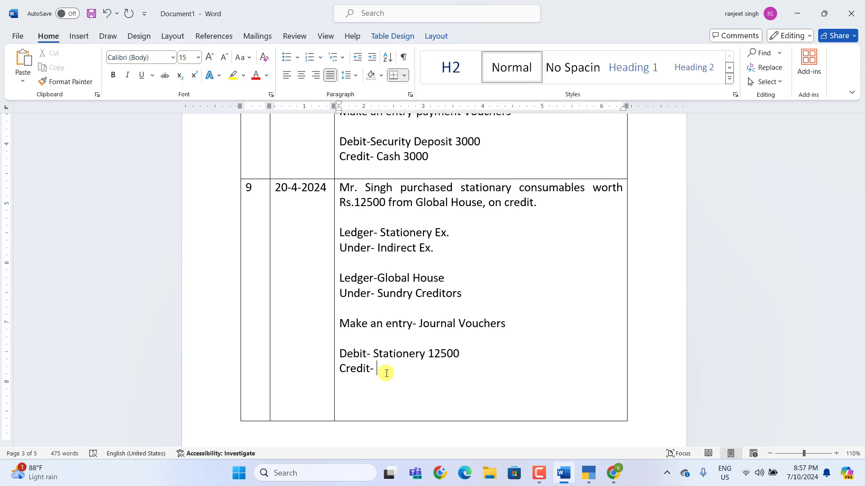
pyautogui.write('Global House 12500')
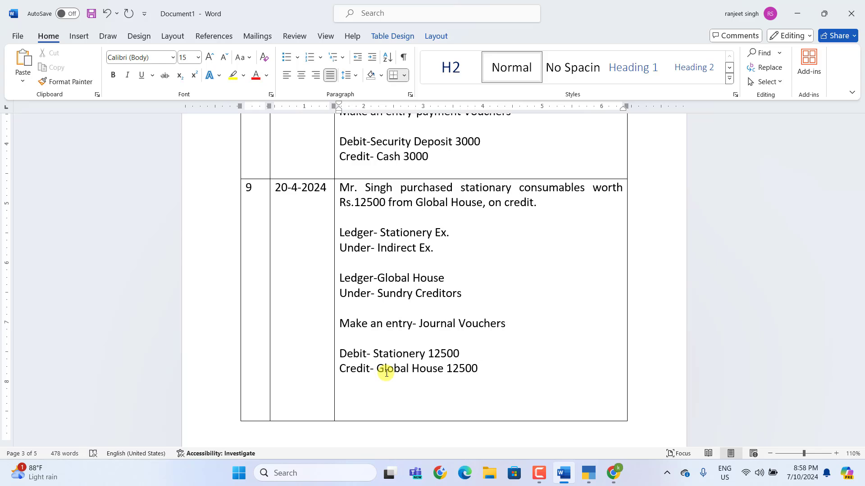
pyautogui.scroll(-1, 388, 369)
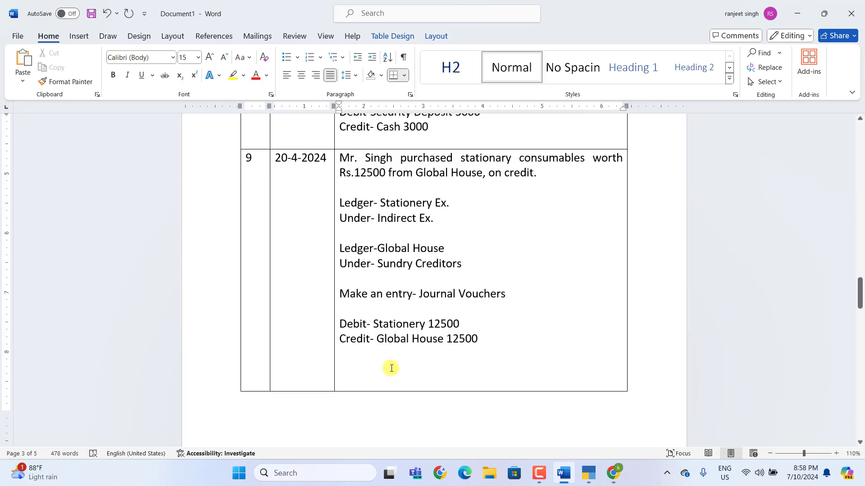
pyautogui.scroll(-1, 491, 284)
pyautogui.scroll(1, 498, 305)
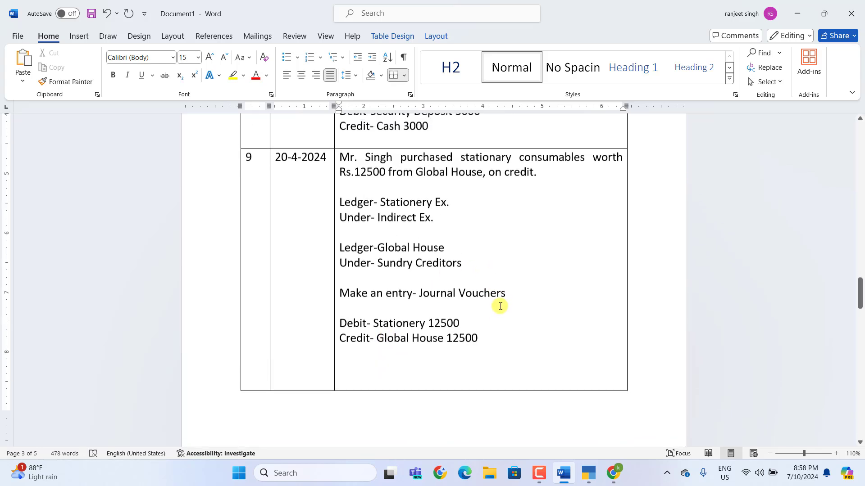
pyautogui.scroll(-1, 497, 331)
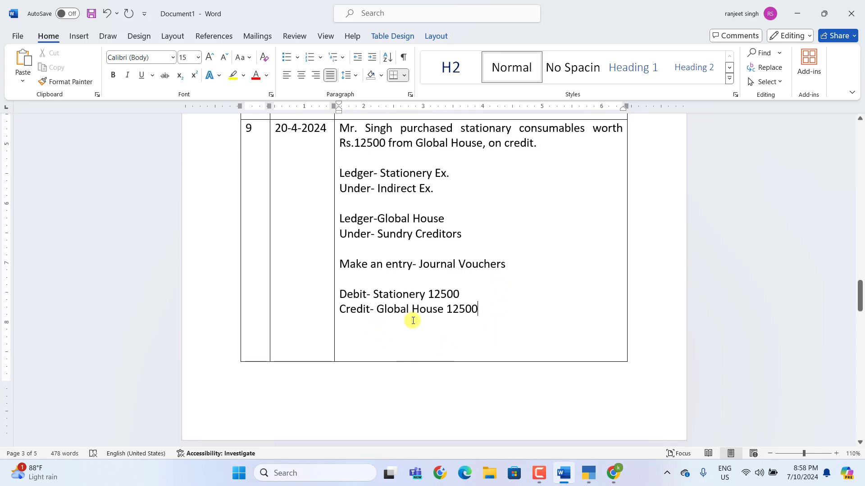
pyautogui.click(589, 472)
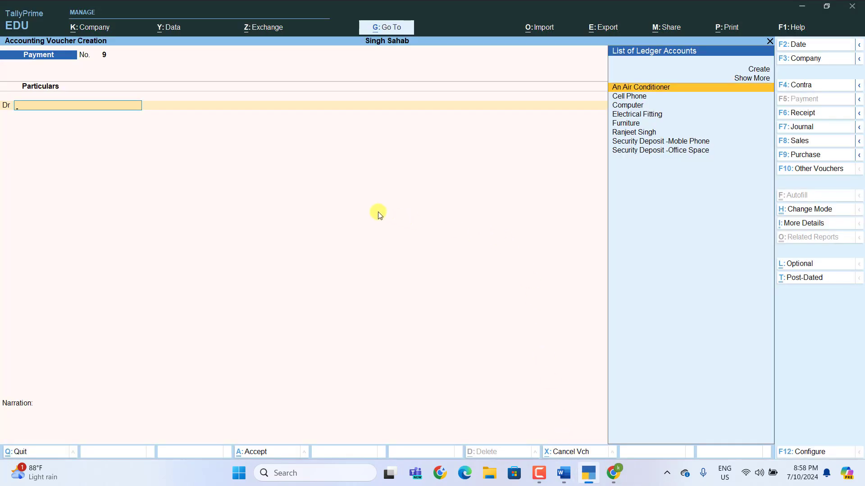
# Step: Create the Stationery Ex. ledger under Indirect Expenses from within the voucher
pyautogui.hotkey('alt', 'c')
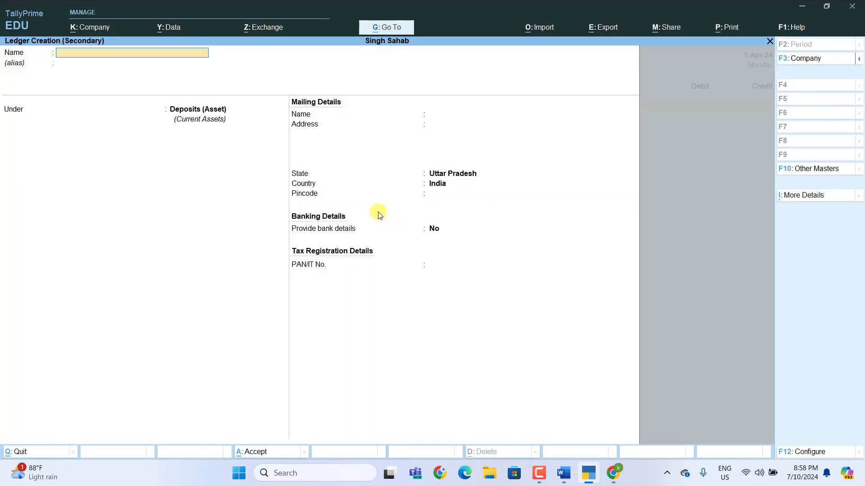
pyautogui.write('Stationery Ex.')
pyautogui.press('Return')
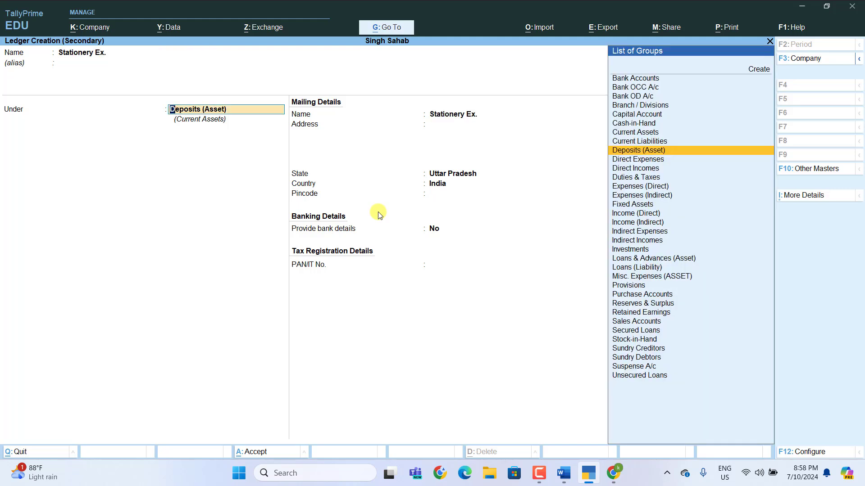
pyautogui.write('I')
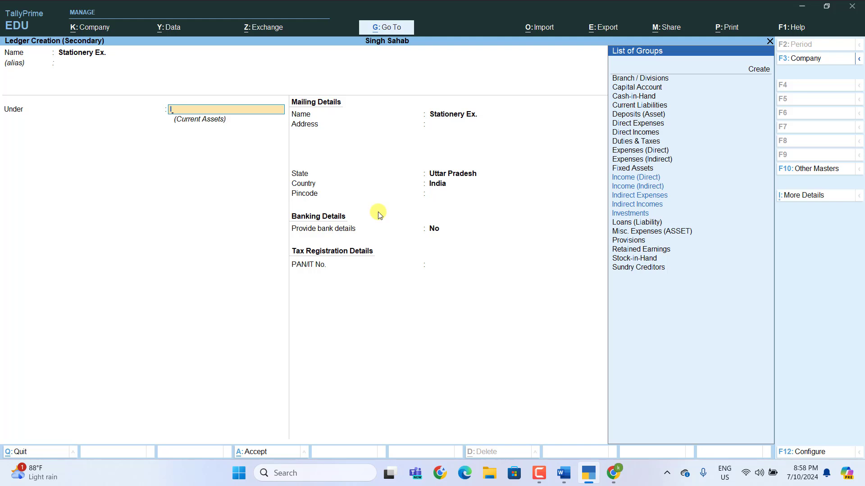
pyautogui.press('Up')
pyautogui.press('Up')
pyautogui.press('Up')
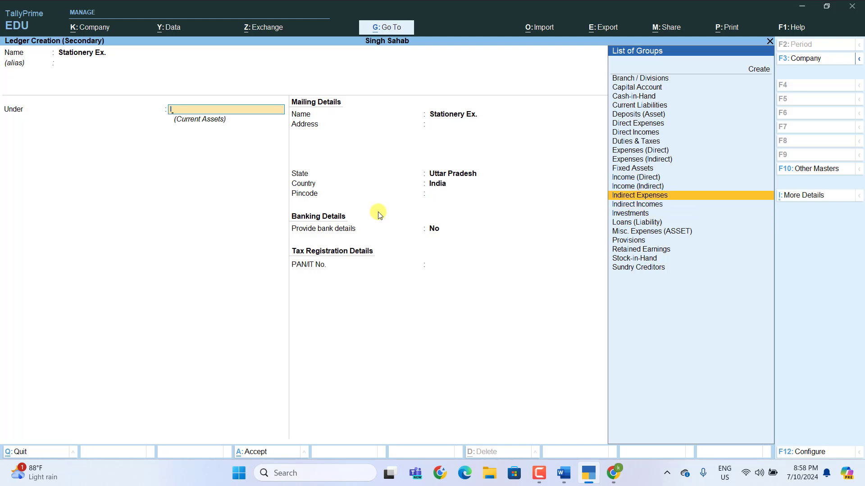
pyautogui.press('Return')
pyautogui.hotkey('ctrl', 'a')
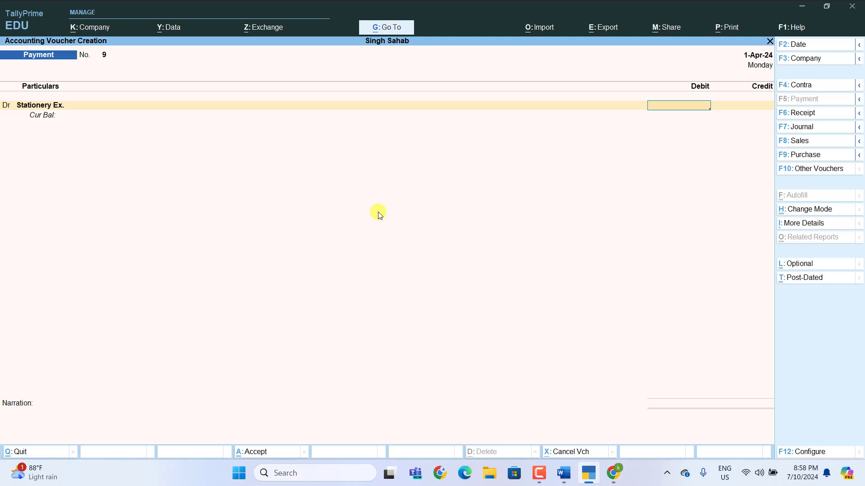
pyautogui.press('BackSpace')
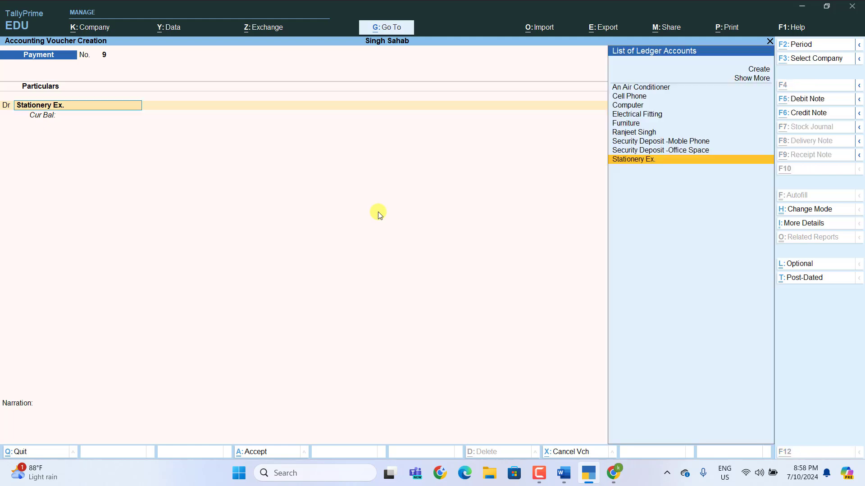
pyautogui.hotkey('alt', 'c')
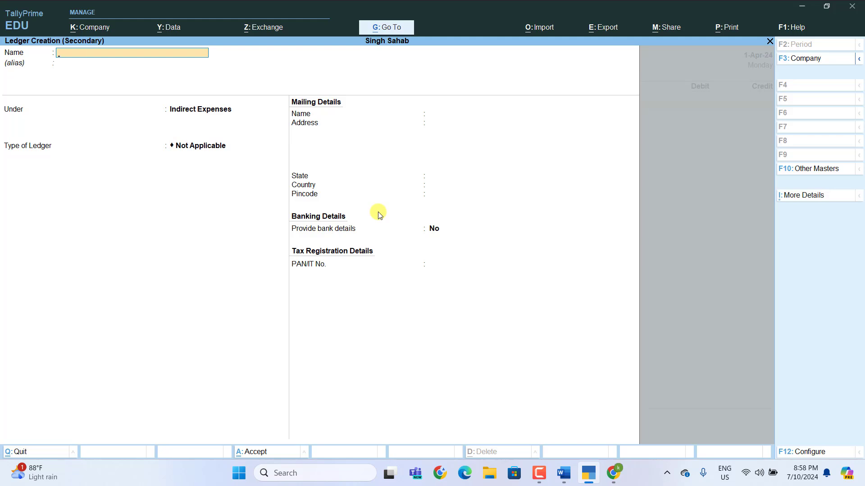
# Step: Create the Global House ledger under Sundry Creditors with default details, skipping bill-wise adjustment
pyautogui.write('Global House')
pyautogui.press('Return')
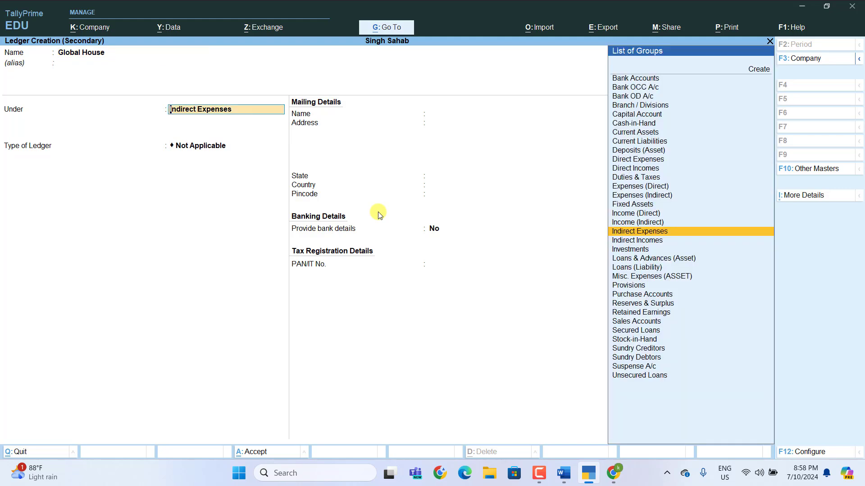
pyautogui.write('S')
pyautogui.press('Up')
pyautogui.press('Up')
pyautogui.press('Up')
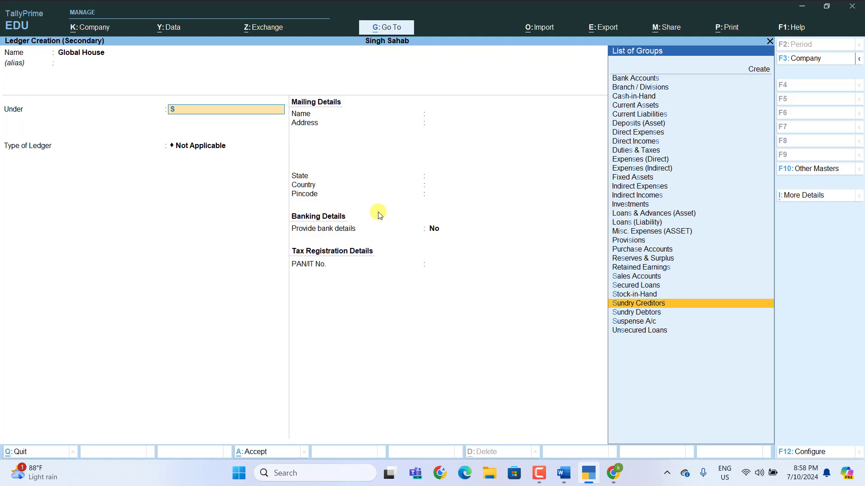
pyautogui.press('Return')
pyautogui.press('Return')
pyautogui.press('Return')
pyautogui.press('Return')
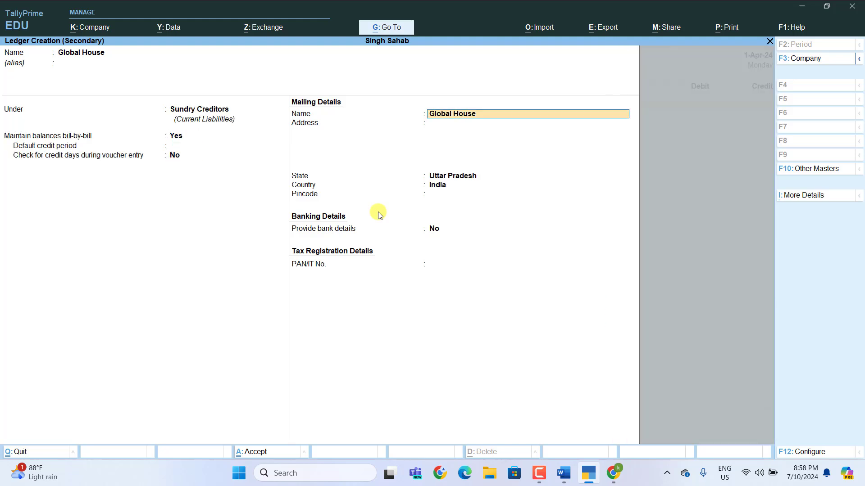
pyautogui.press('Return')
pyautogui.press('Return')
pyautogui.press('Return')
pyautogui.press('Return')
pyautogui.press('Return')
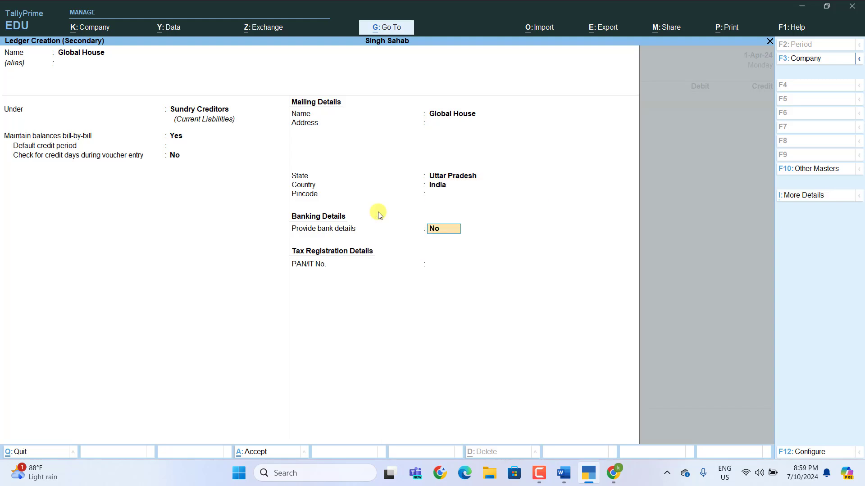
pyautogui.press('Return')
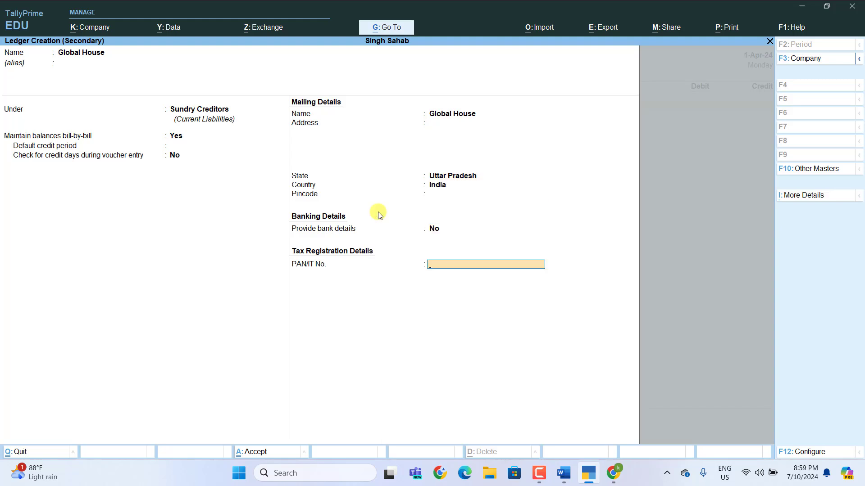
pyautogui.press('Return')
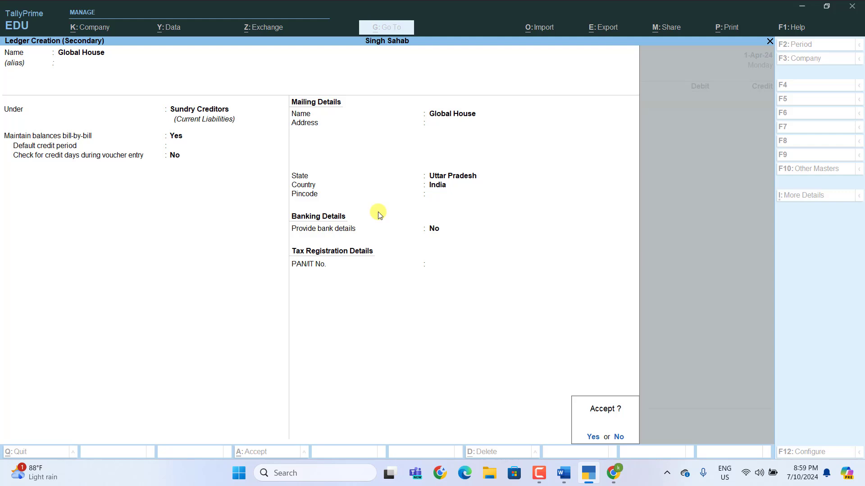
pyautogui.press('Return')
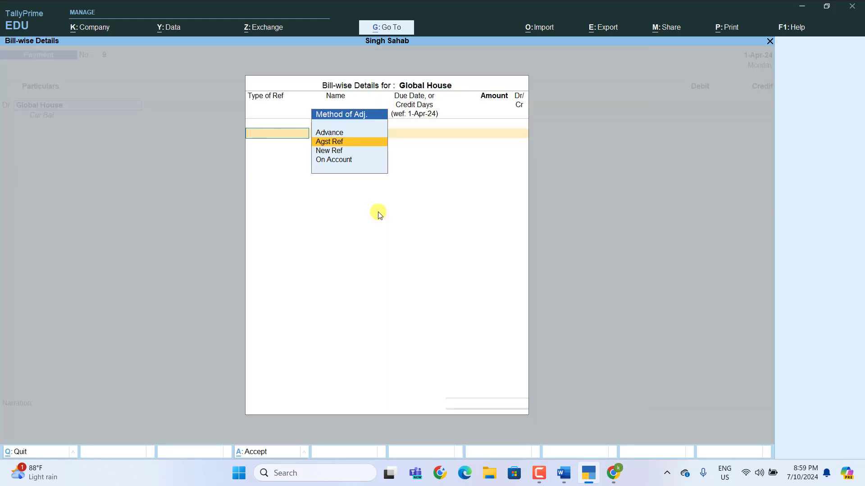
pyautogui.press('Escape')
pyautogui.press('Return')
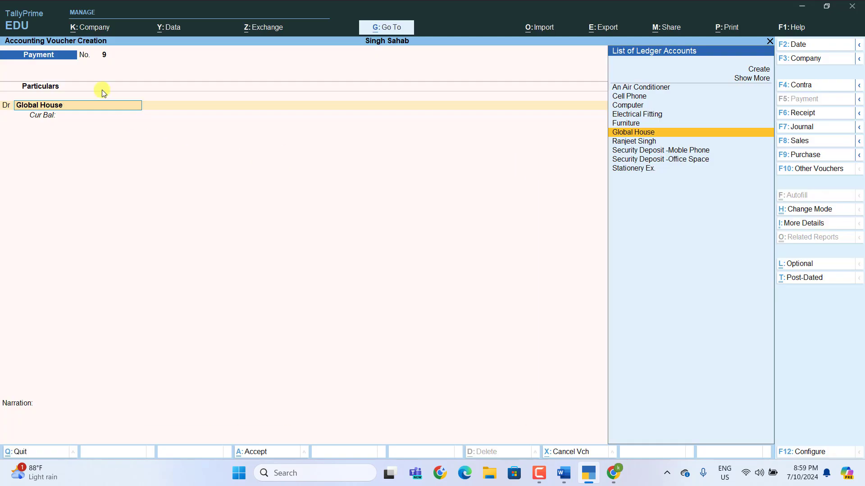
# Step: Switch the voucher to Journal and debit Stationery Ex. 12,500
pyautogui.click(585, 473)
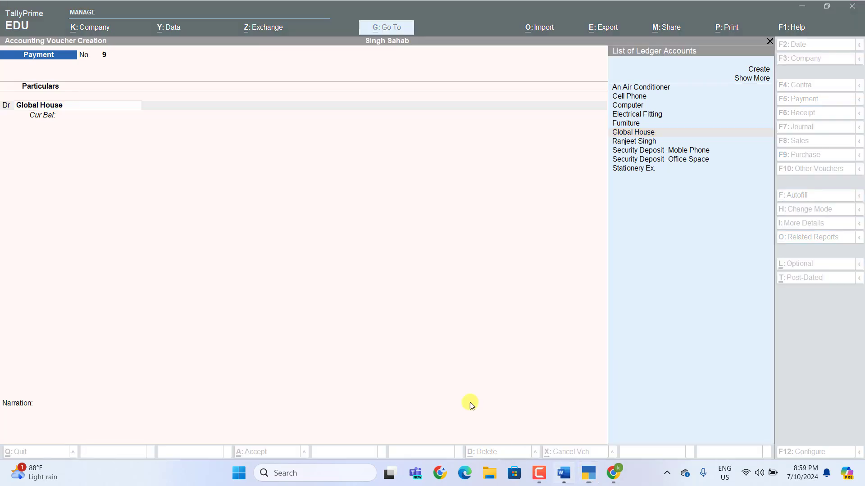
pyautogui.click(563, 473)
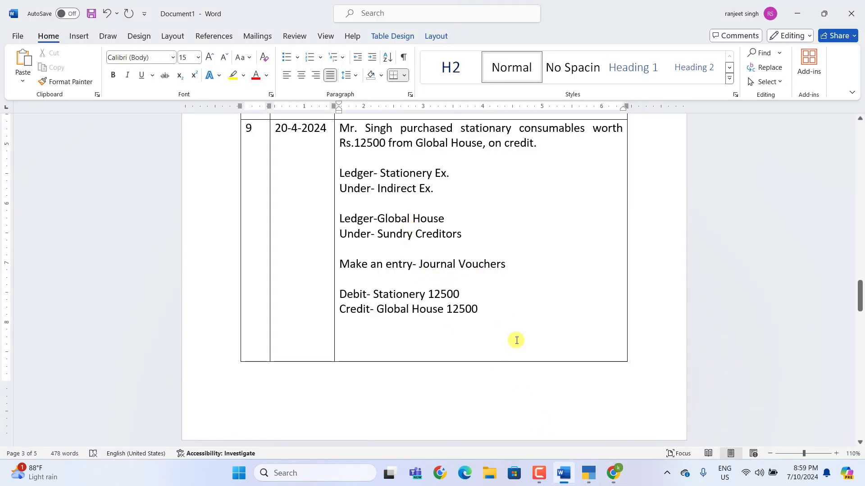
pyautogui.click(587, 475)
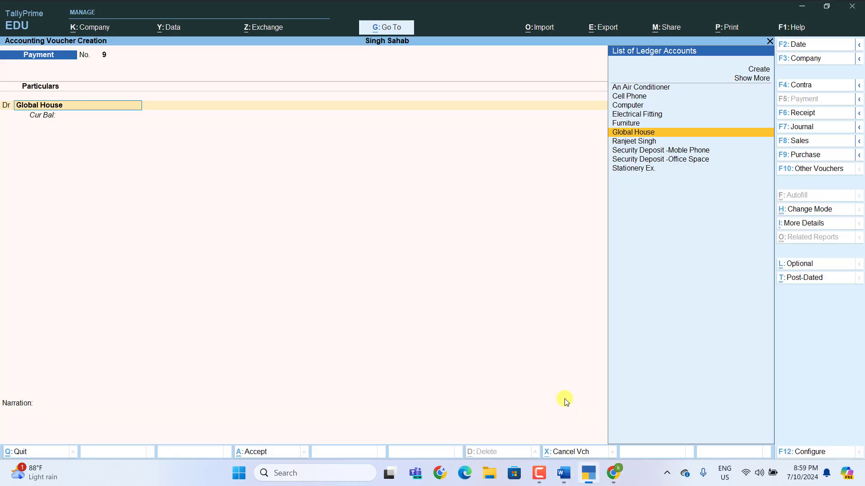
pyautogui.press('F7')
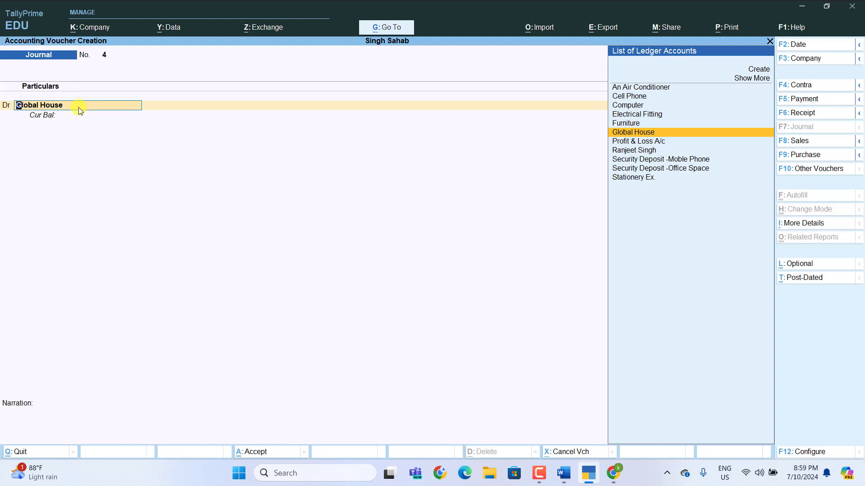
pyautogui.write('S')
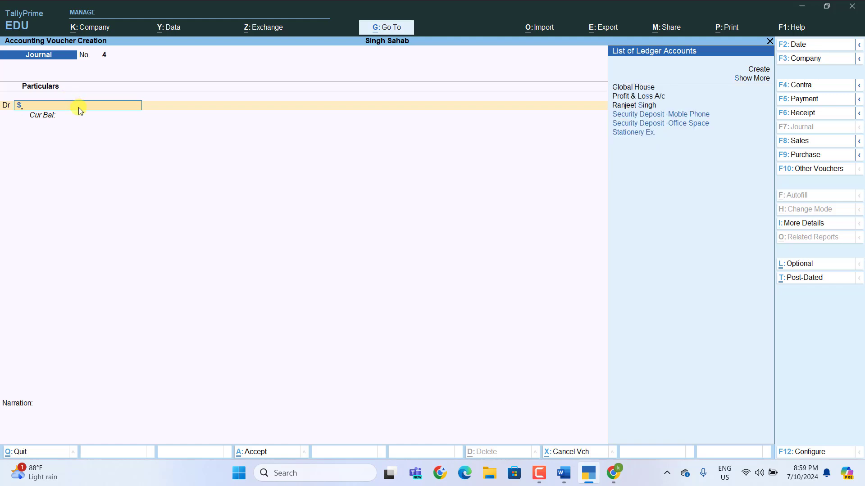
pyautogui.press('Down')
pyautogui.press('Return')
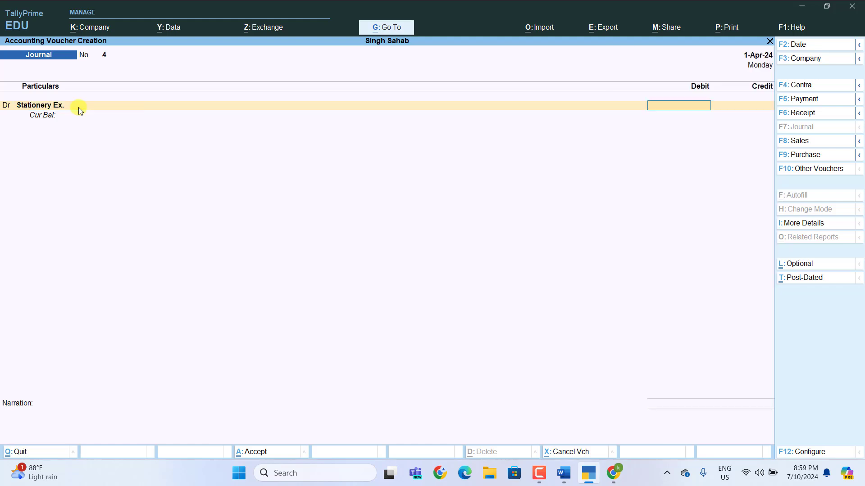
pyautogui.write('12500')
pyautogui.press('Return')
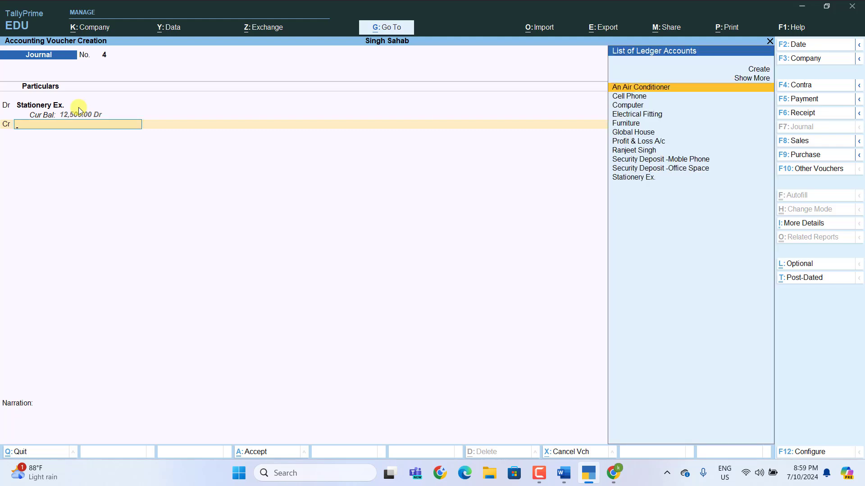
# Step: Credit Global House 12,500 against New Ref 1 and save the journal voucher
pyautogui.write('G')
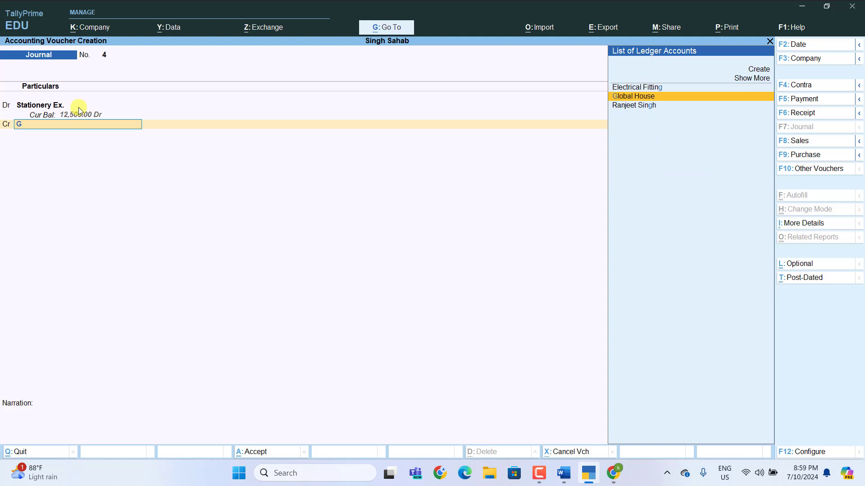
pyautogui.press('Return')
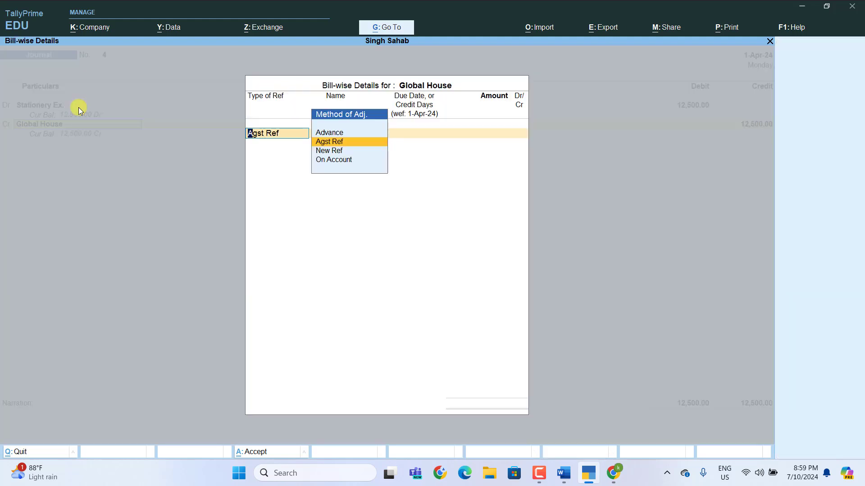
pyautogui.press('Down')
pyautogui.press('Return')
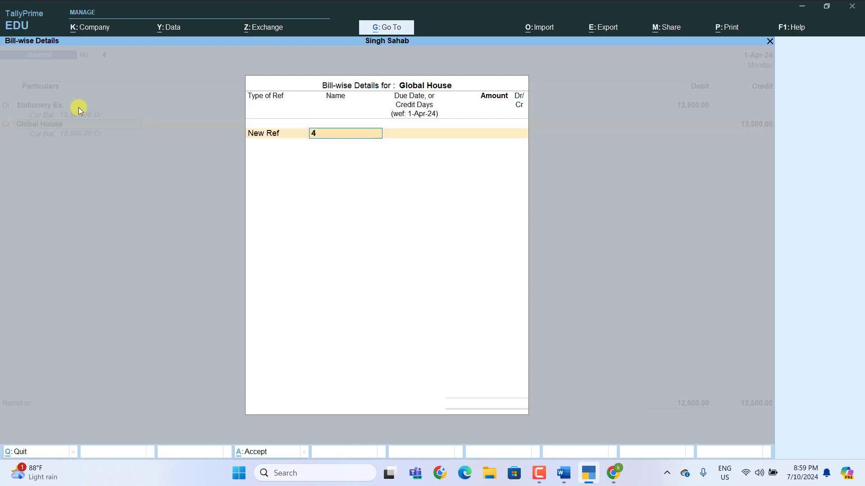
pyautogui.press('Return')
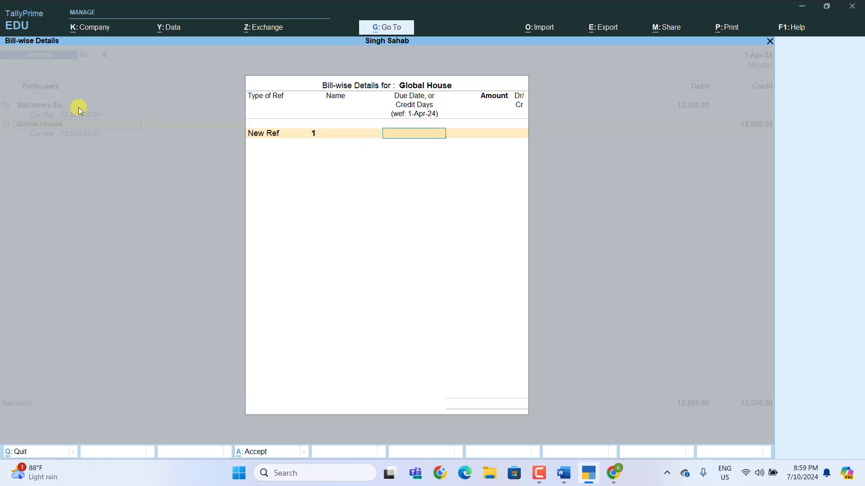
pyautogui.press('Return')
pyautogui.write('12500')
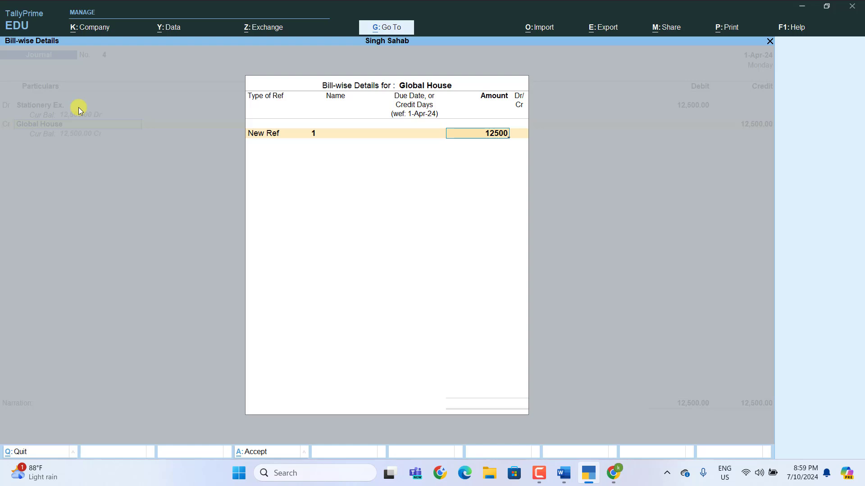
pyautogui.press('Return')
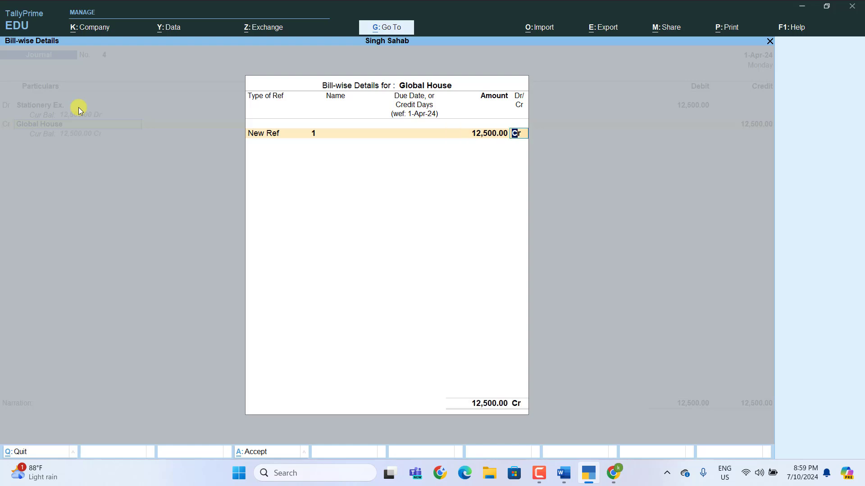
pyautogui.press('Return')
pyautogui.press('Return')
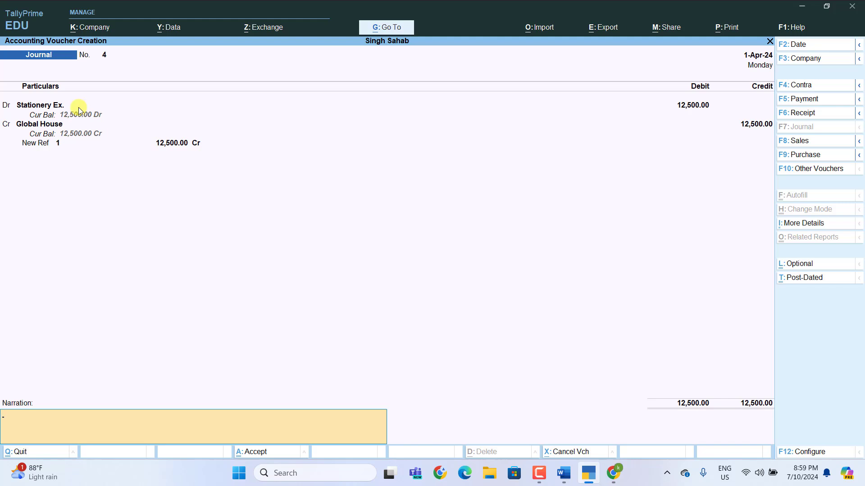
pyautogui.press('Return')
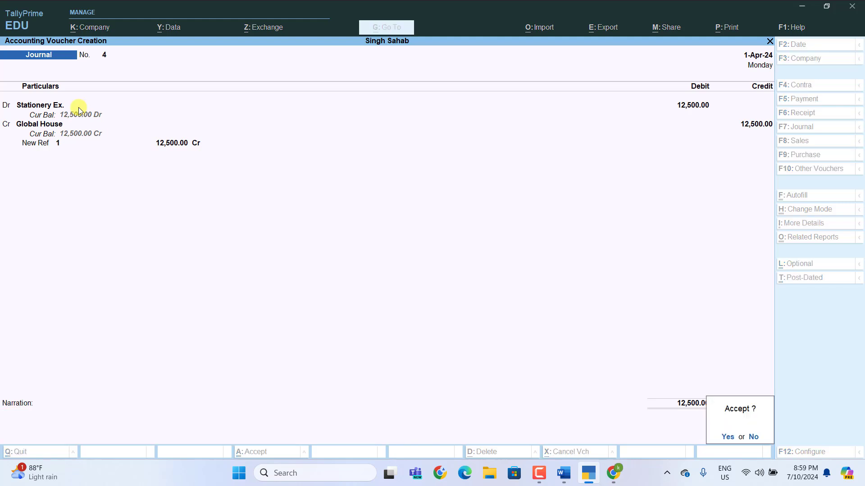
pyautogui.press('Return')
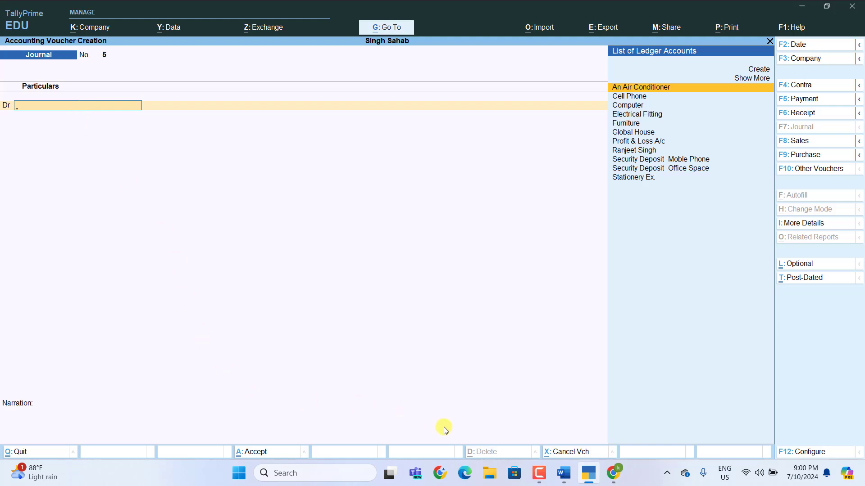
# Step: Switch to the Word worksheet to view transaction 10 dated 21-4-2024
pyautogui.hotkey('alt', 'Tab')
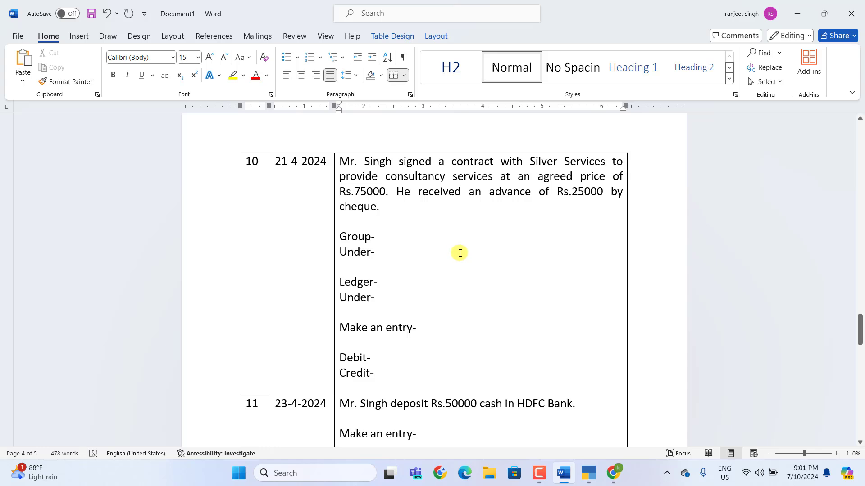
# Step: Fill transaction 10's Group- line with 'Advance From Costumers' and its Under- line with 'Current Labilities'
pyautogui.click(394, 240)
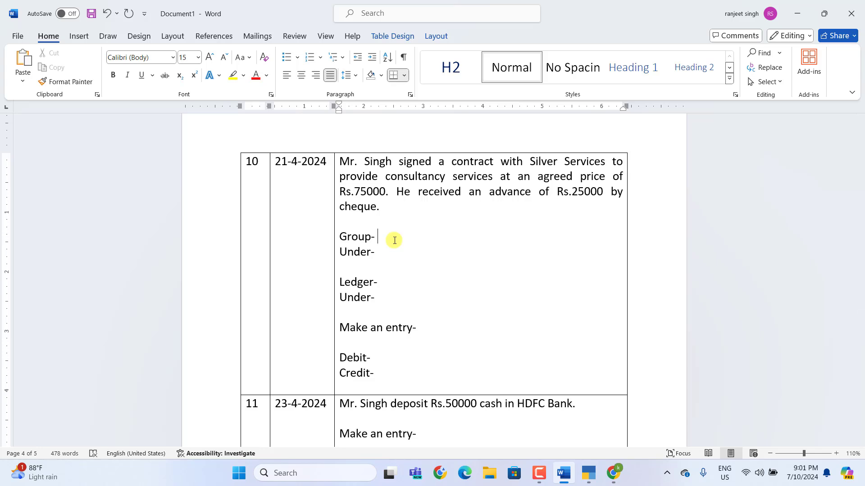
pyautogui.write('Advance From Costumers')
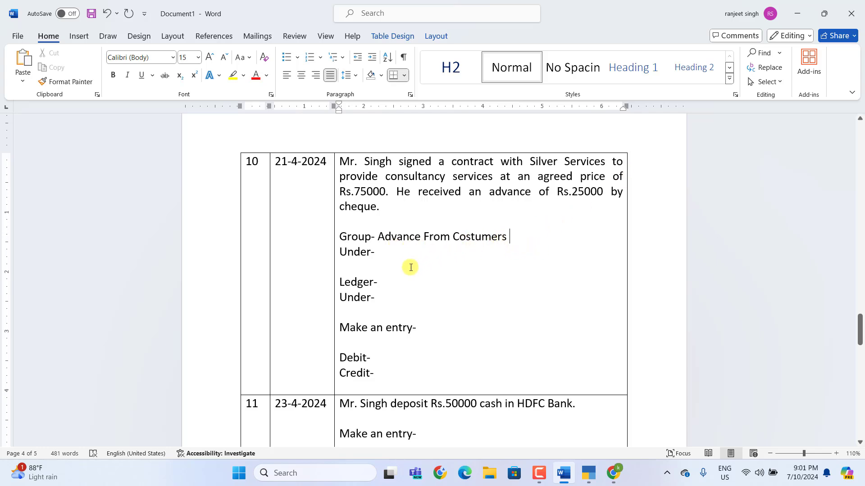
pyautogui.click(384, 256)
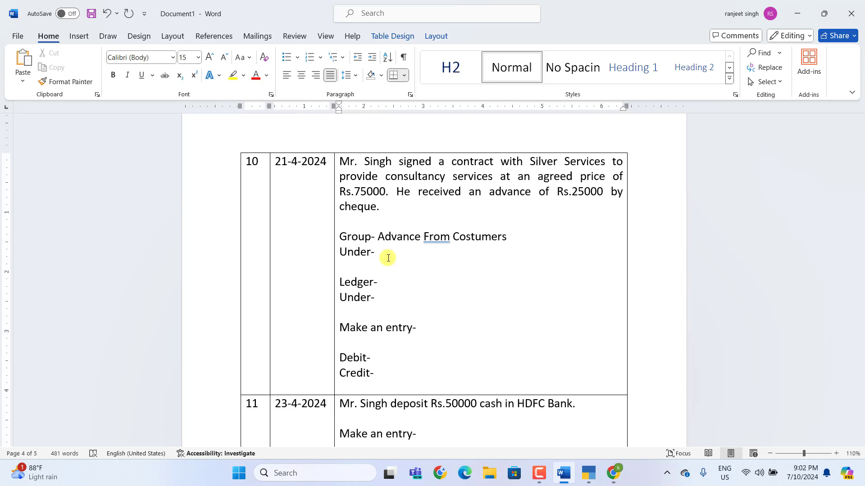
pyautogui.write('Current Labilities')
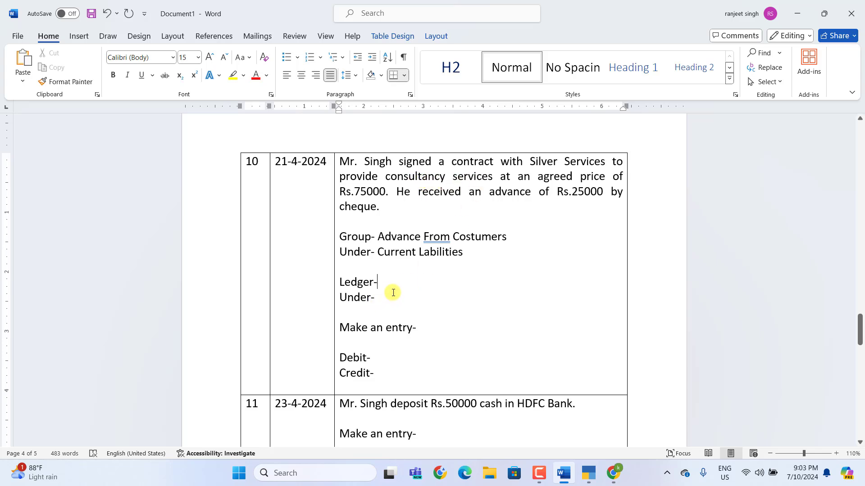
# Step: Write ledger 'Advance Consulting Services' with Under- autocompleted to 'Advance From Costumers'
pyautogui.write('Adv')
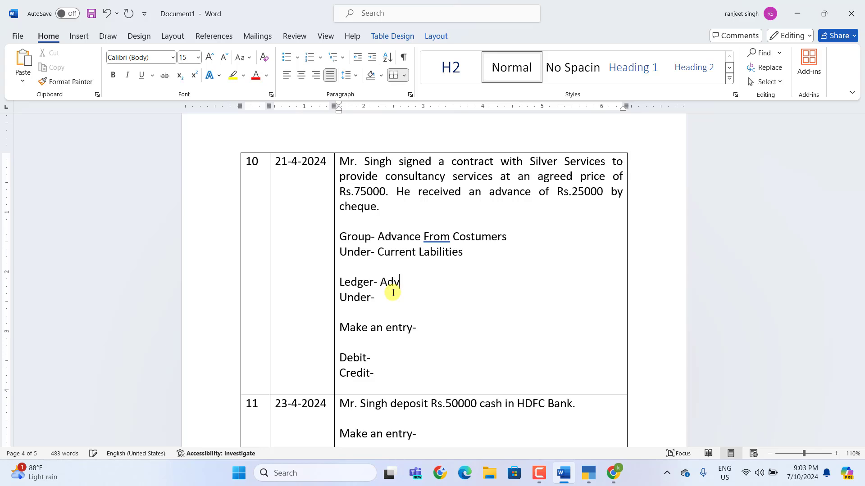
pyautogui.write('ance')
pyautogui.write('Consulting Services')
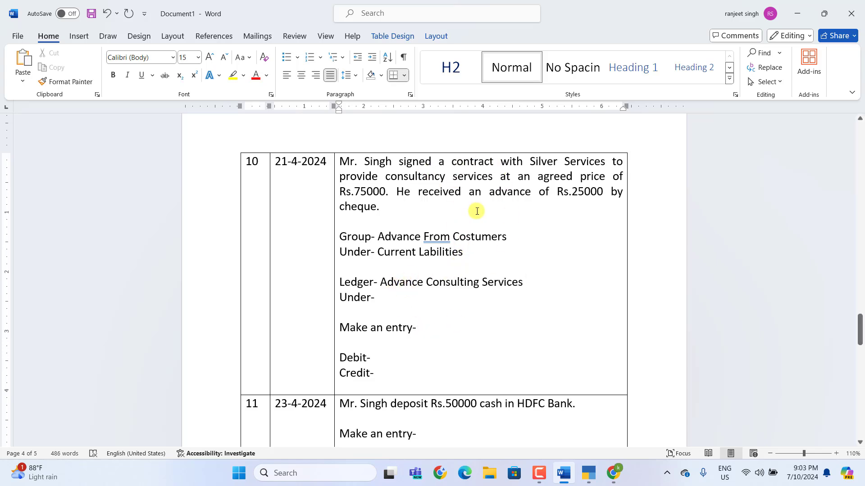
pyautogui.click(386, 299)
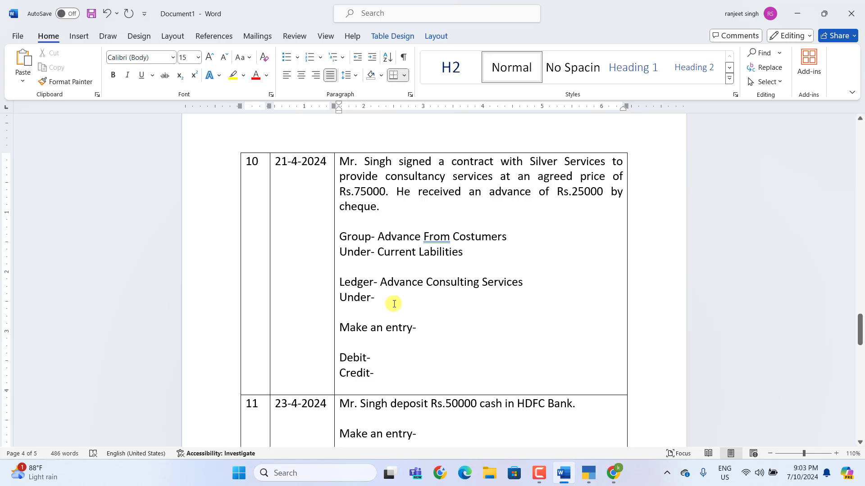
pyautogui.write('Advan')
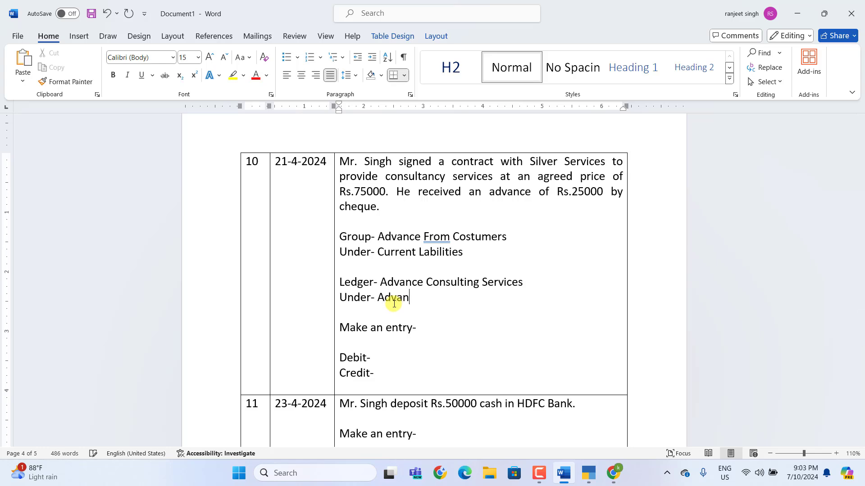
pyautogui.press('Tab')
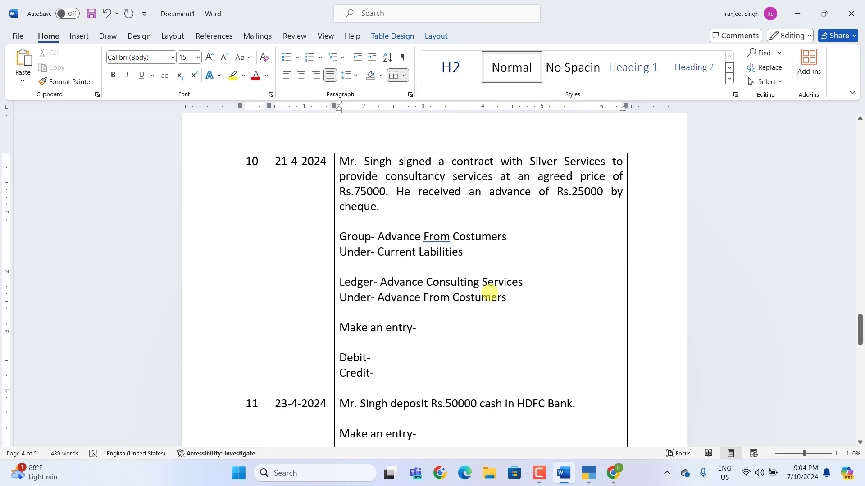
# Step: Set entry 10's type to 'Receipt Vouchers' and move the Credit- line above Debit-
pyautogui.click(426, 327)
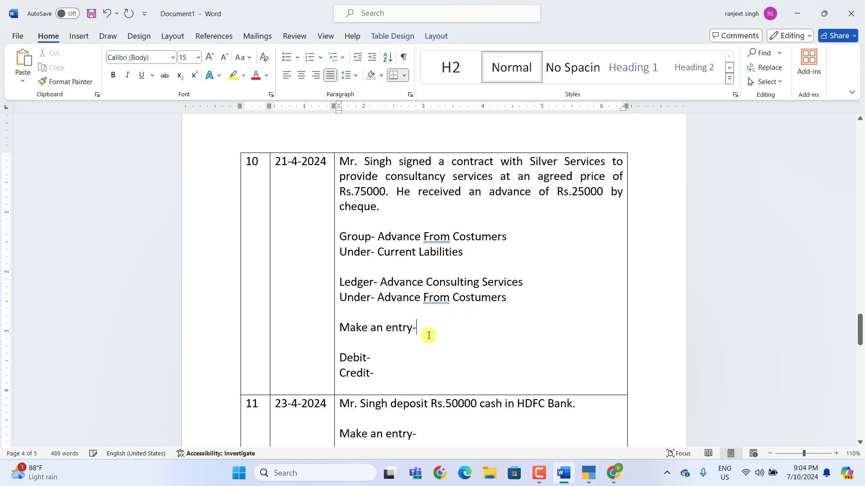
pyautogui.press('Down')
pyautogui.click(426, 332)
pyautogui.write('Re')
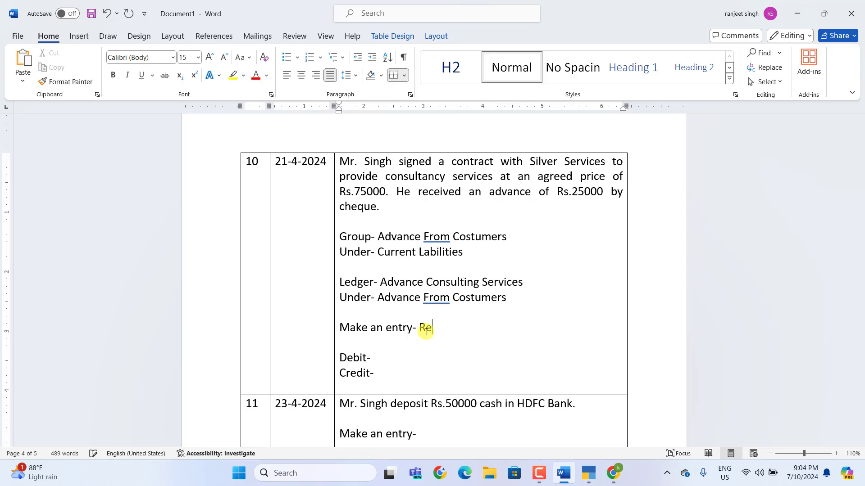
pyautogui.write('ceipt Vouch')
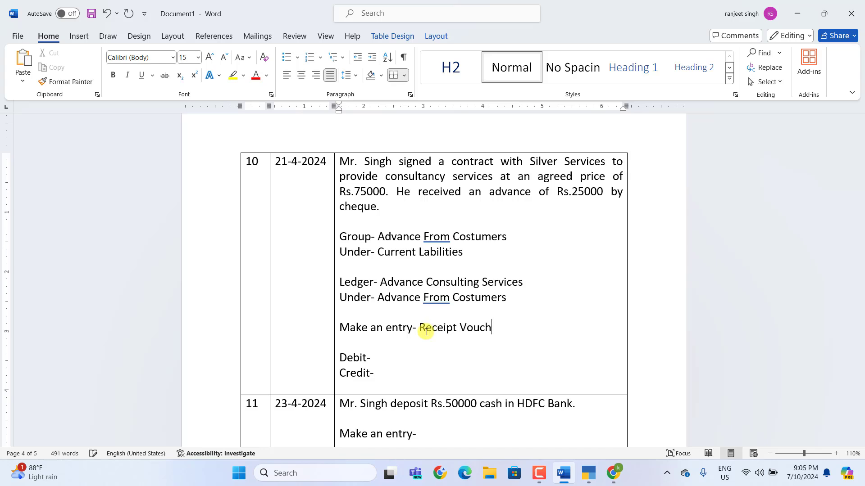
pyautogui.write('ers')
pyautogui.press('Down')
pyautogui.press('Down')
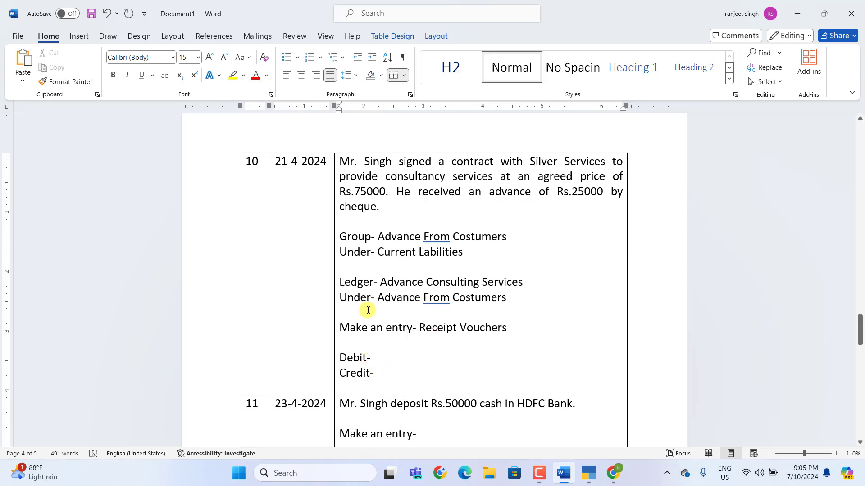
pyautogui.click(366, 359)
pyautogui.hotkey('alt', 'shift', 'Down')
pyautogui.click(387, 359)
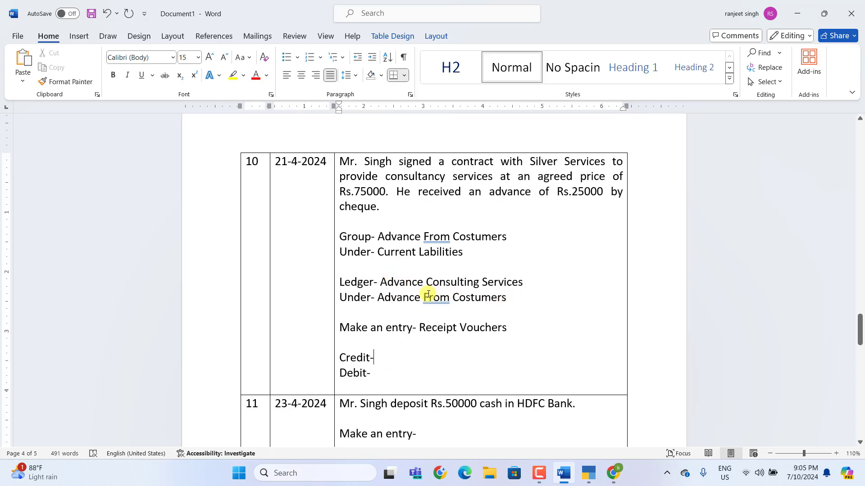
# Step: Fill Credit- with Advance Consulting Services 25000 and Debit- with SBI Bank 25000
pyautogui.click(383, 356)
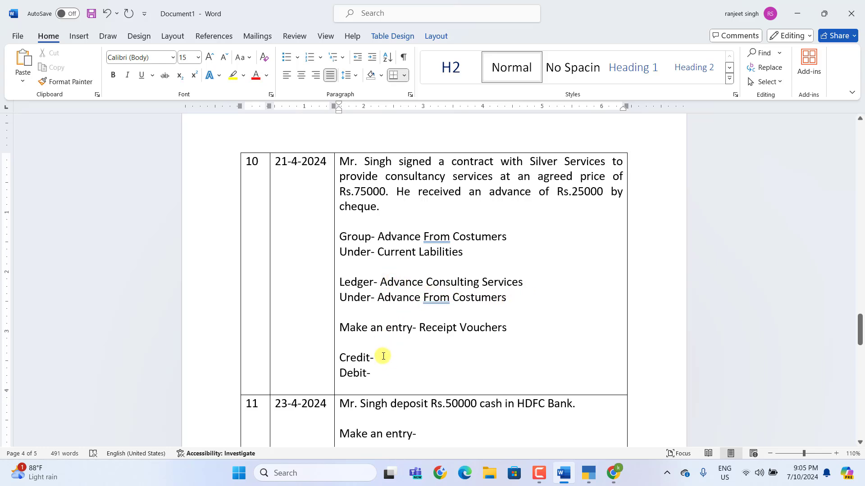
pyautogui.write('Advance Consulting Services')
pyautogui.write('25000')
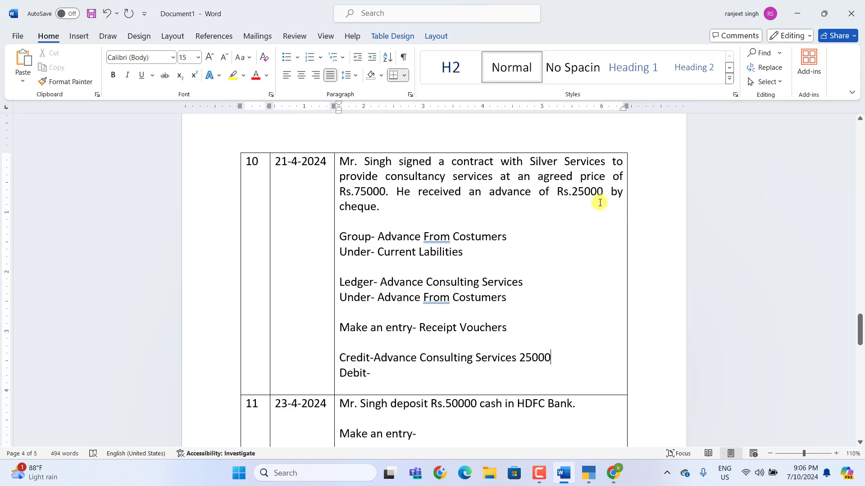
pyautogui.click(380, 372)
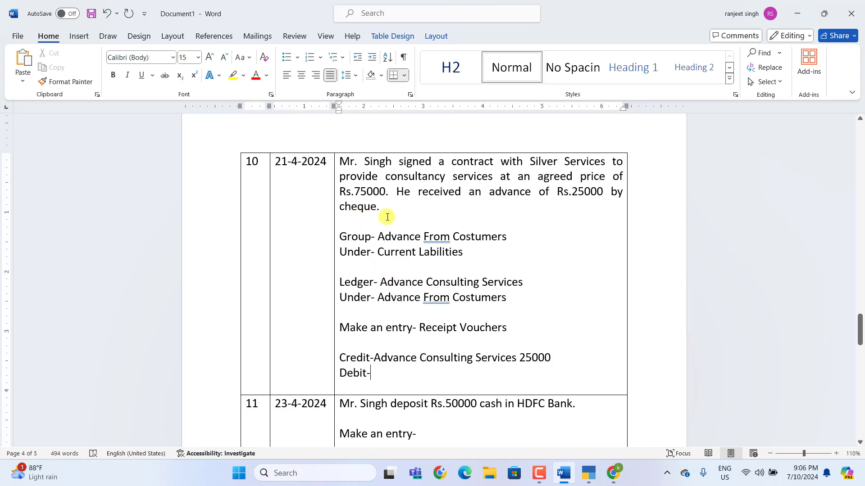
pyautogui.write('SB')
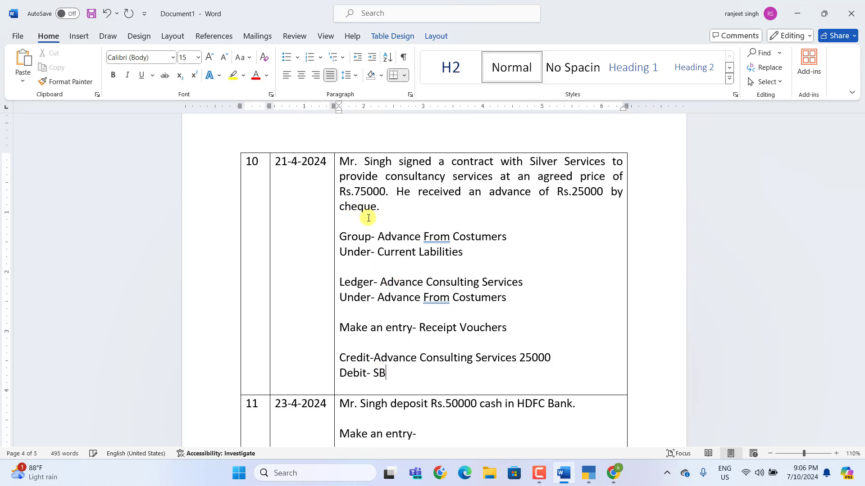
pyautogui.write('I Bank 25000')
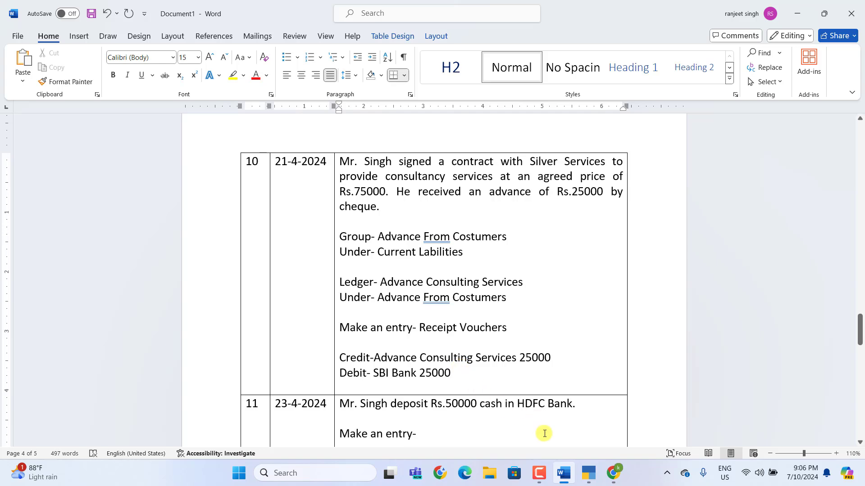
# Step: In TallyPrime, quit the unfinished journal voucher and go to master creation
pyautogui.click(588, 473)
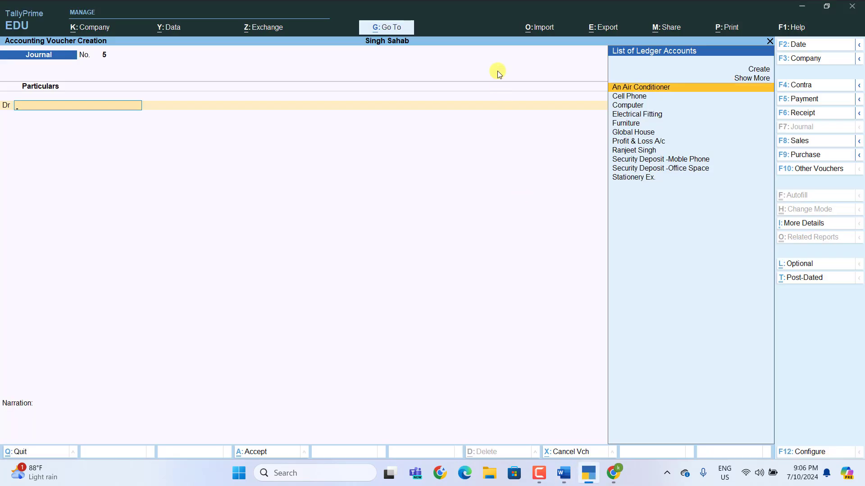
pyautogui.press('Escape')
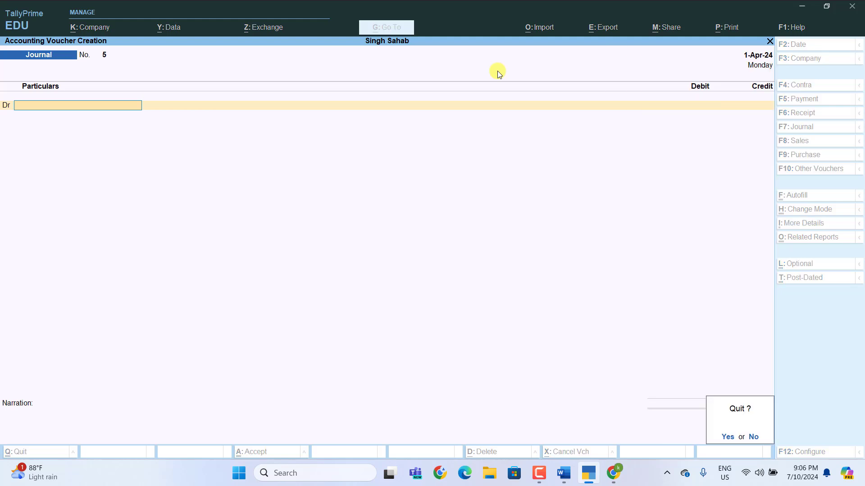
pyautogui.press('Return')
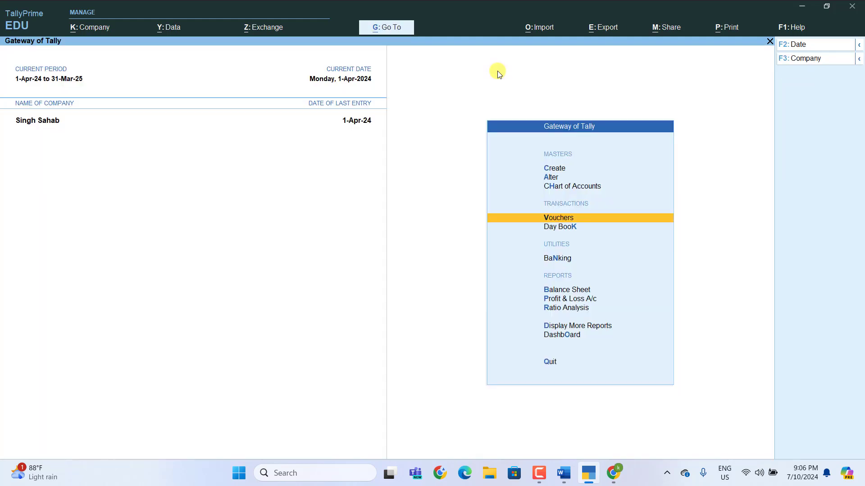
pyautogui.press('Up')
pyautogui.press('Up')
pyautogui.press('Up')
pyautogui.press('Return')
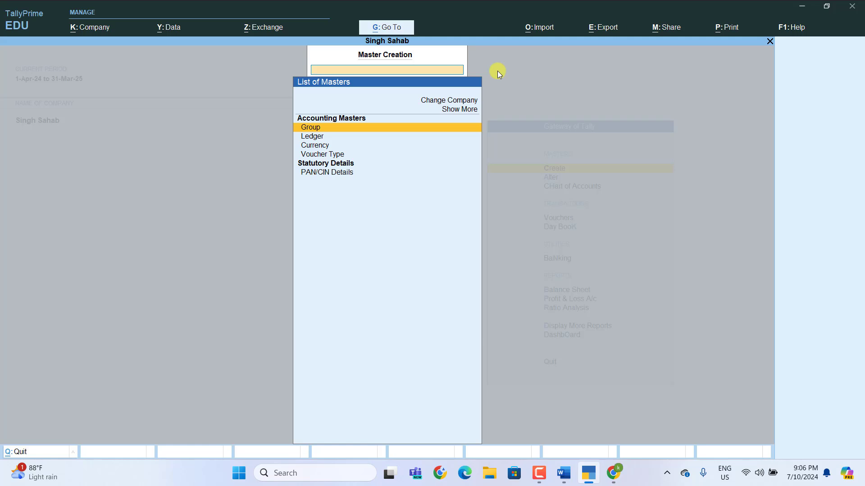
# Step: Create and save the group 'Advance From Costumers' under Current Liabilities
pyautogui.press('Return')
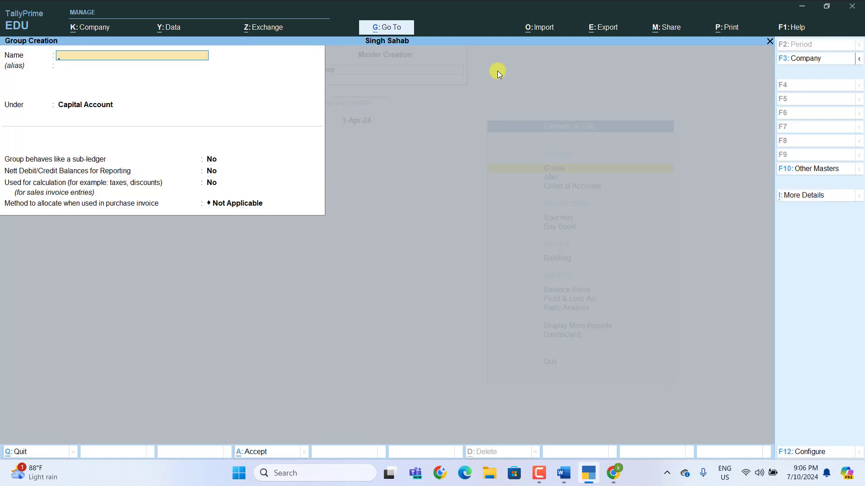
pyautogui.write('Advance From Costumers')
pyautogui.press('Return')
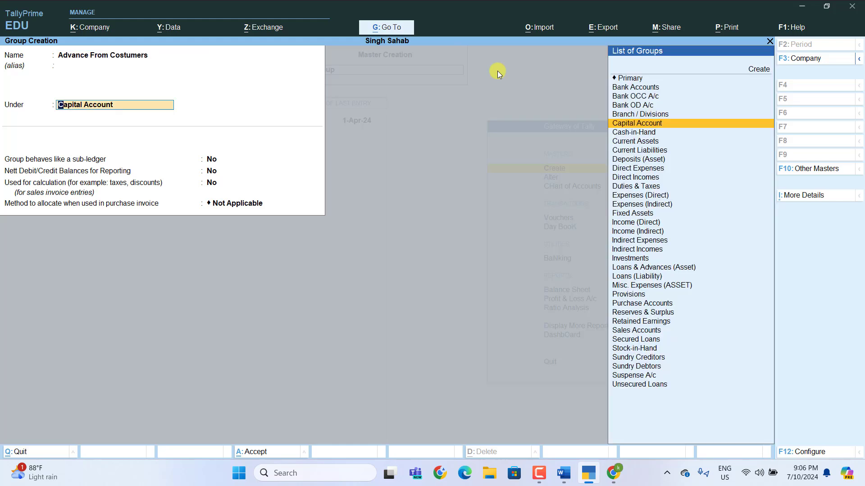
pyautogui.write('C')
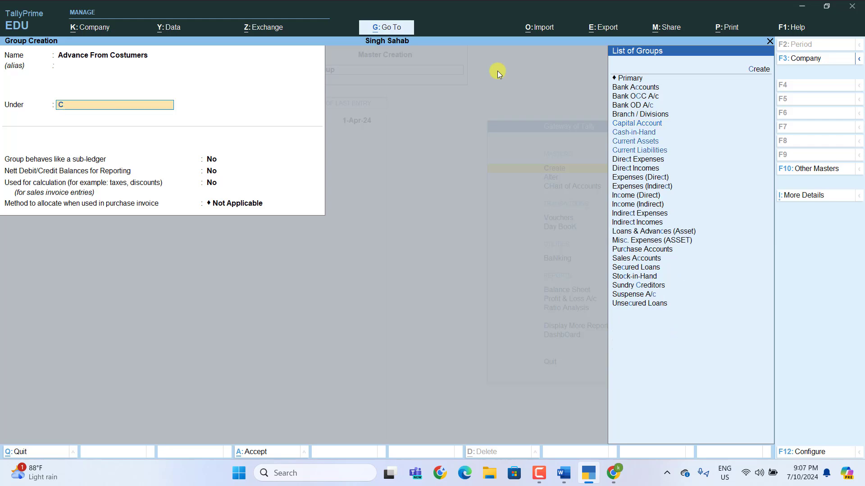
pyautogui.press('Return')
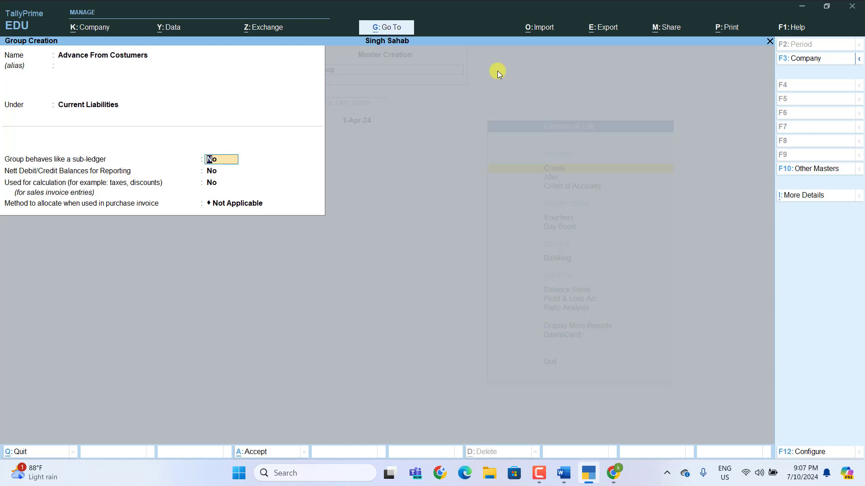
pyautogui.press('Return')
pyautogui.press('Return')
pyautogui.press('Return')
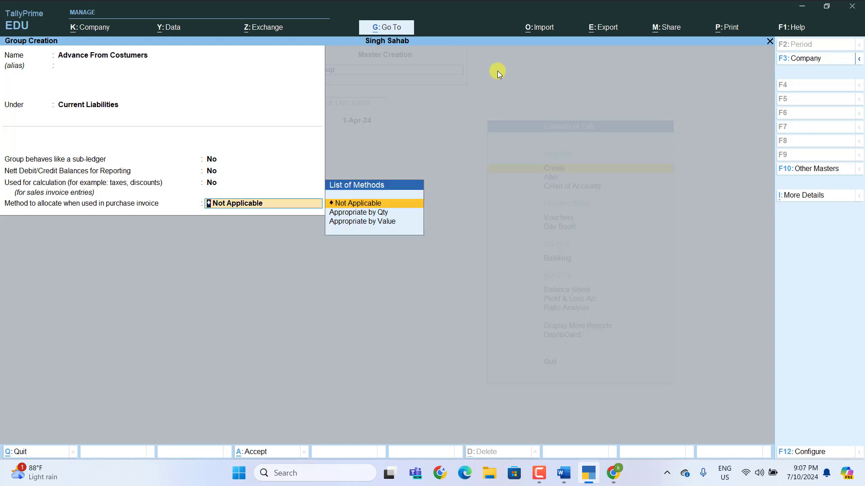
pyautogui.press('Return')
pyautogui.press('Return')
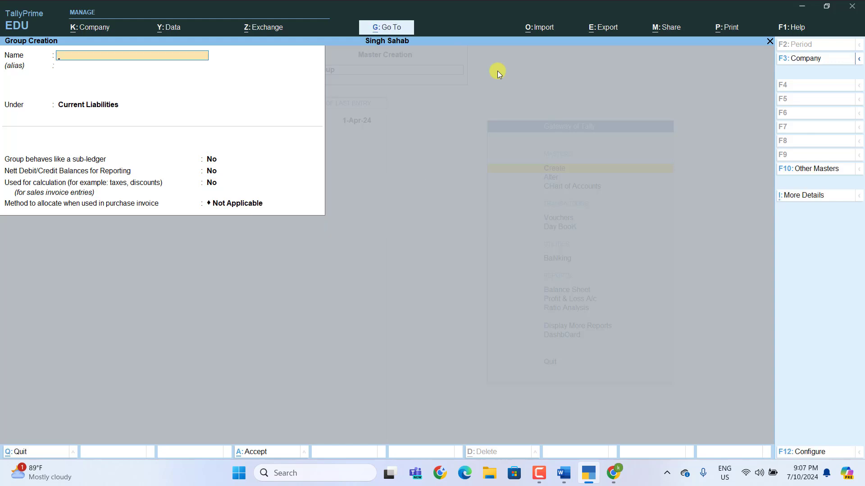
pyautogui.press('Escape')
pyautogui.press('Return')
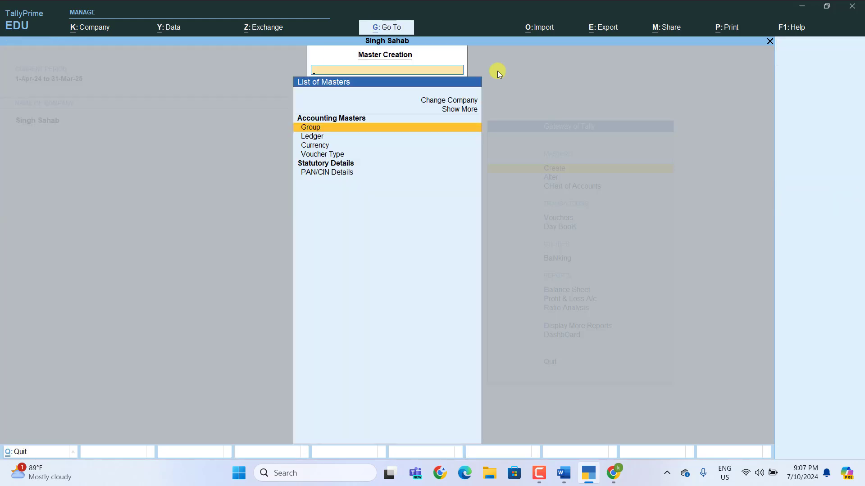
# Step: Create the ledger 'Advance Consulting Services' under Advance From Costumers and return to Gateway of Tally
pyautogui.press('Down')
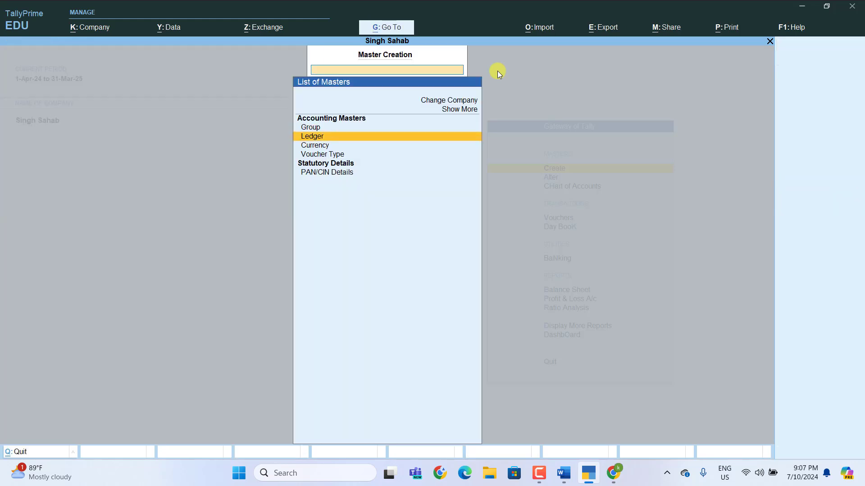
pyautogui.press('Return')
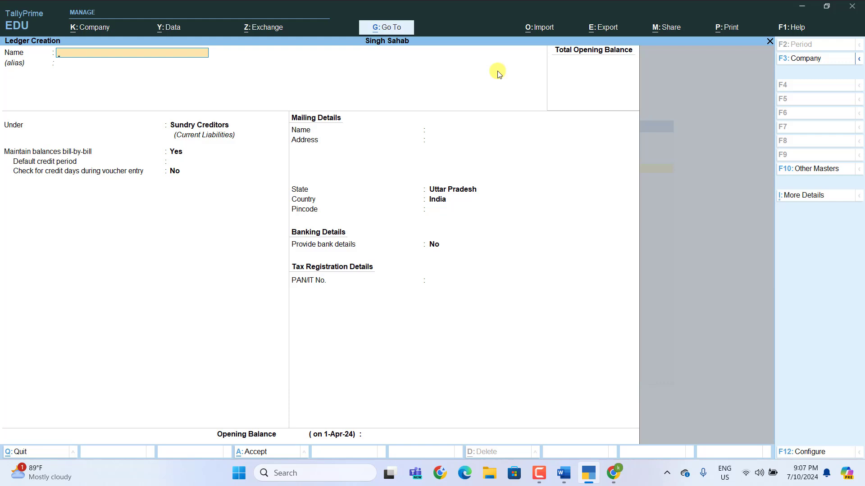
pyautogui.write('Advance Consulting Services')
pyautogui.press('Return')
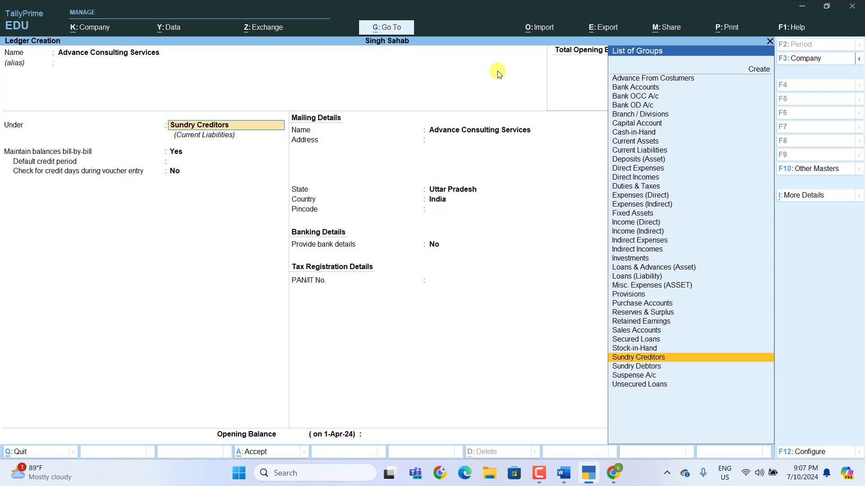
pyautogui.write('A')
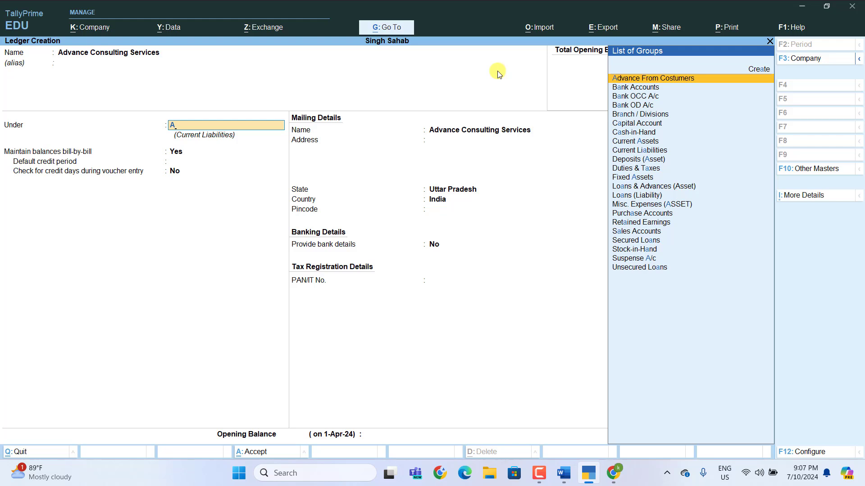
pyautogui.press('Return')
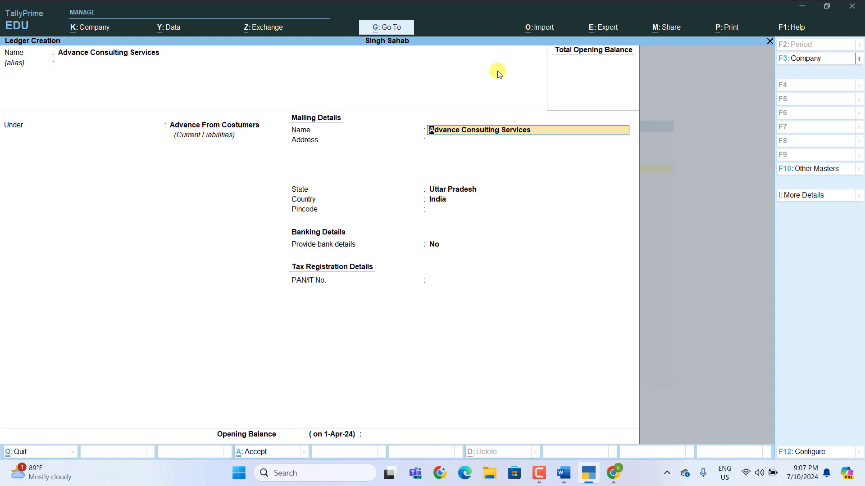
pyautogui.press('Return')
pyautogui.press('Return')
pyautogui.press('Return')
pyautogui.press('Return')
pyautogui.press('Return')
pyautogui.press('Return')
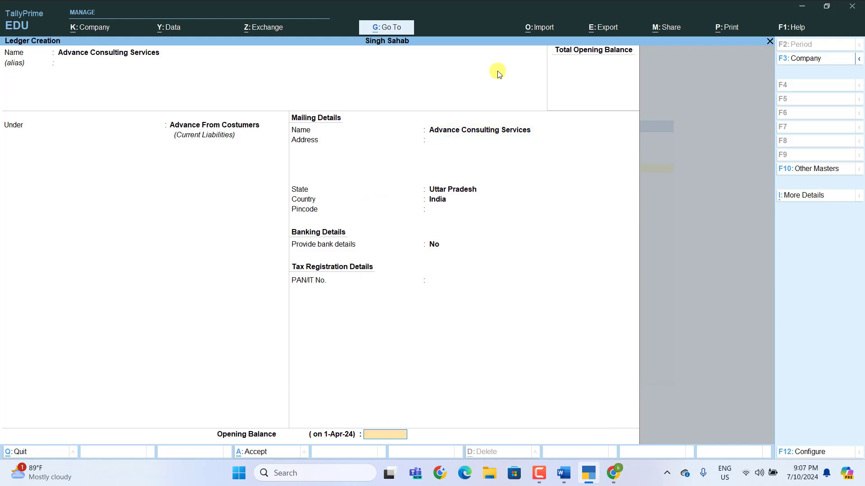
pyautogui.press('Return')
pyautogui.press('Return')
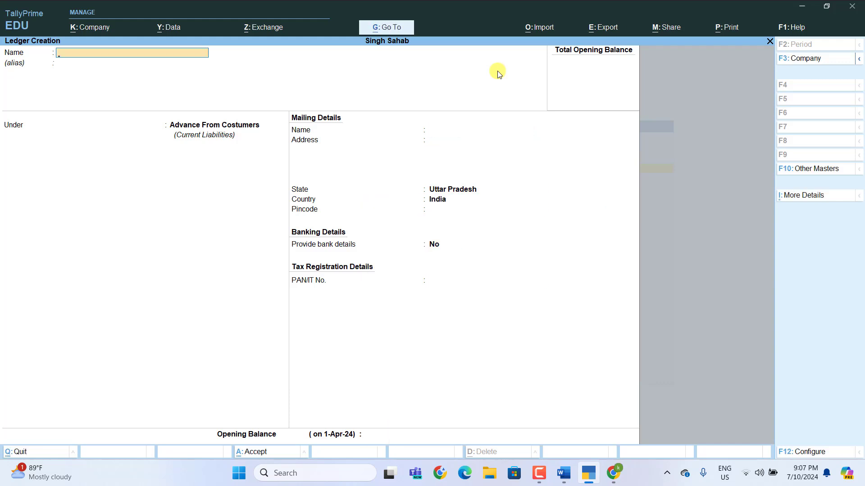
pyautogui.press('Escape')
# Step: Start a Receipt voucher crediting Advance Consulting Services 25,000
pyautogui.press('Down')
pyautogui.press('Down')
pyautogui.press('Down')
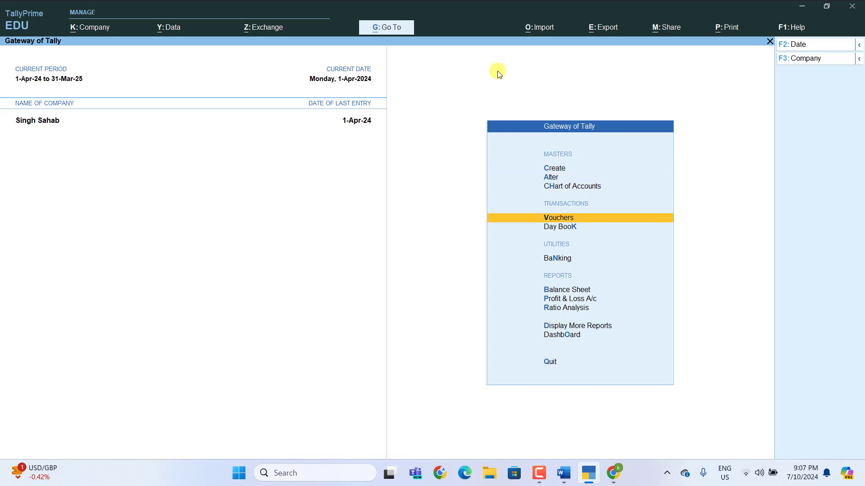
pyautogui.press('Return')
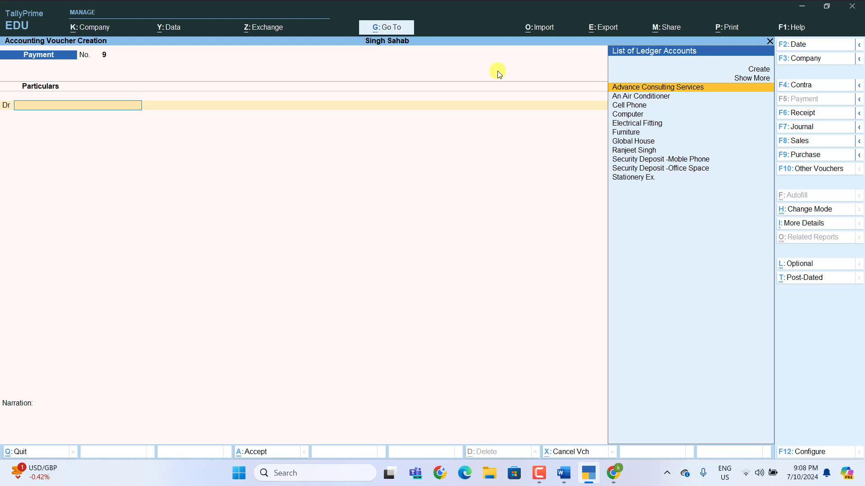
pyautogui.press('F6')
pyautogui.press('Return')
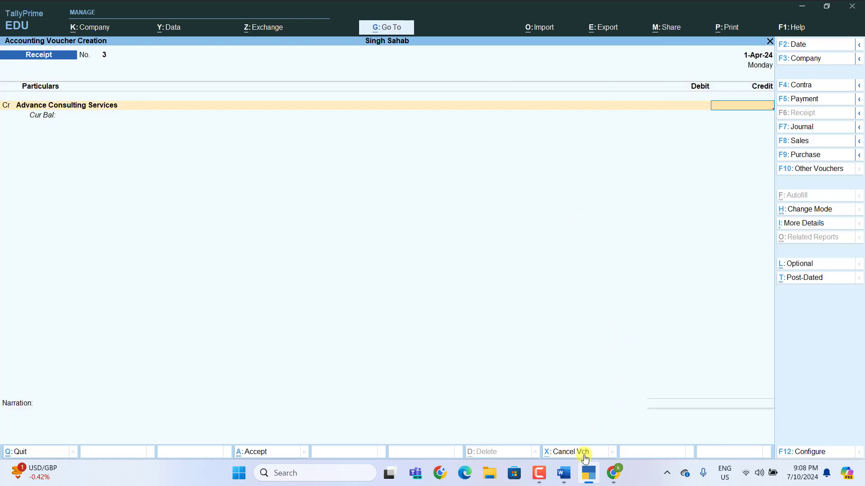
pyautogui.click(564, 473)
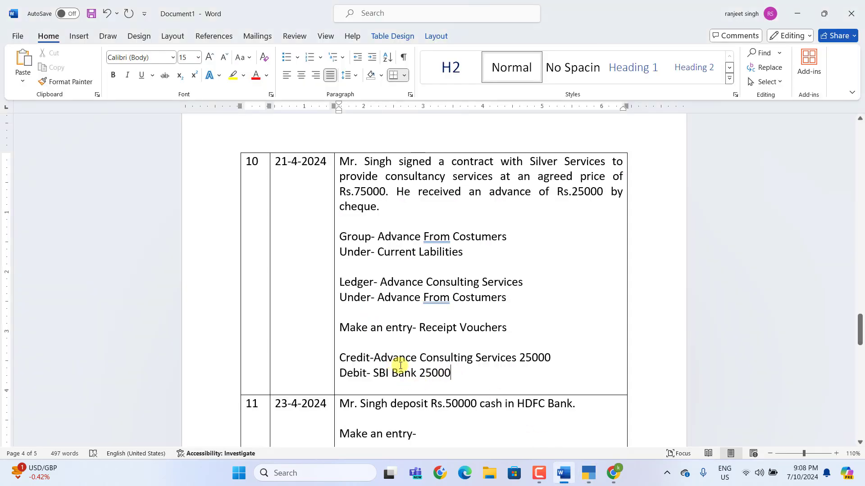
pyautogui.click(589, 473)
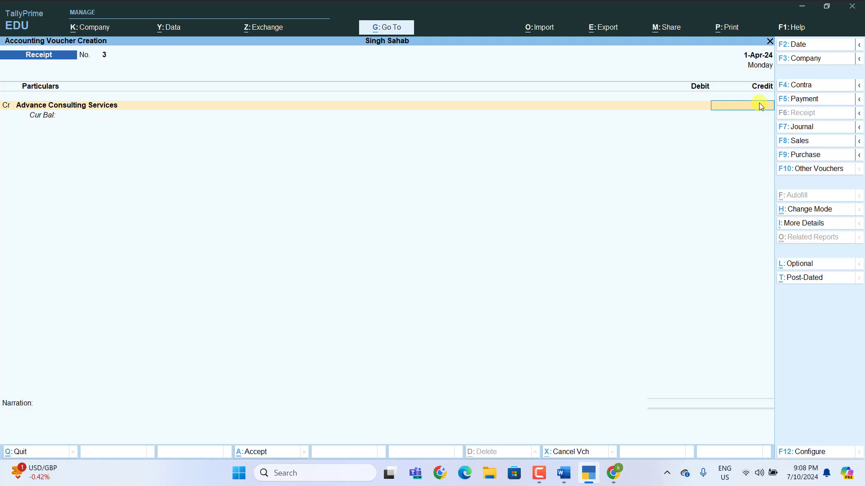
pyautogui.write('5000')
pyautogui.press('Return')
pyautogui.press('Return')
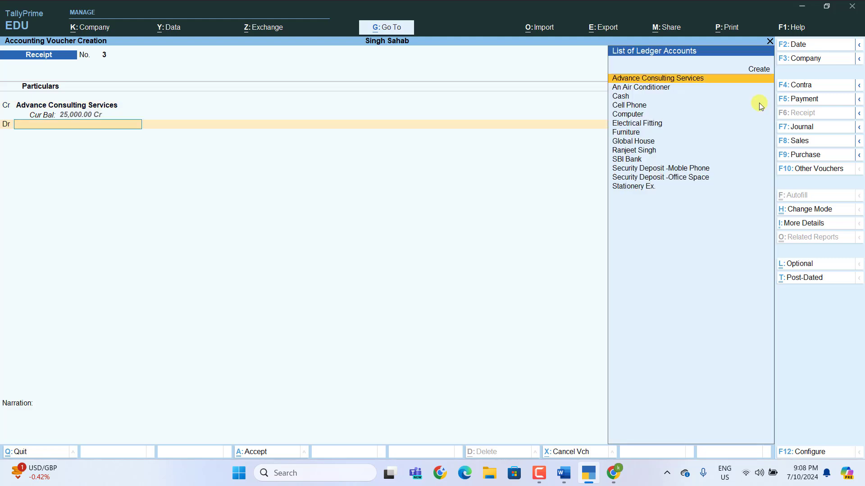
# Step: Debit SBI Bank 25,000, skip bank allocation and narration, and save receipt voucher 3
pyautogui.write('S')
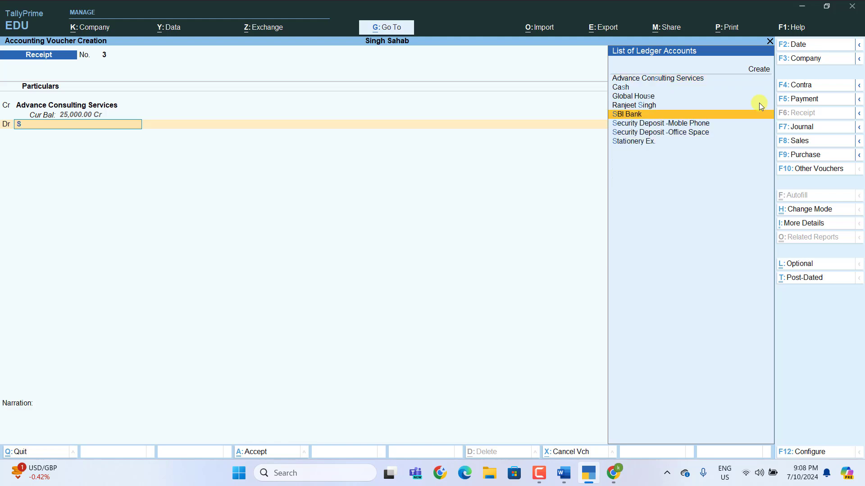
pyautogui.press('Return')
pyautogui.press('Return')
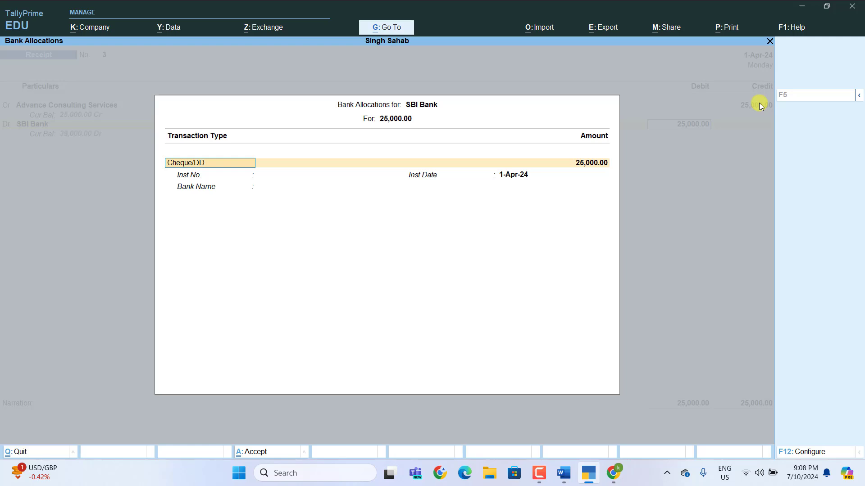
pyautogui.press('Return')
pyautogui.press('Return')
pyautogui.press('Return')
pyautogui.press('Return')
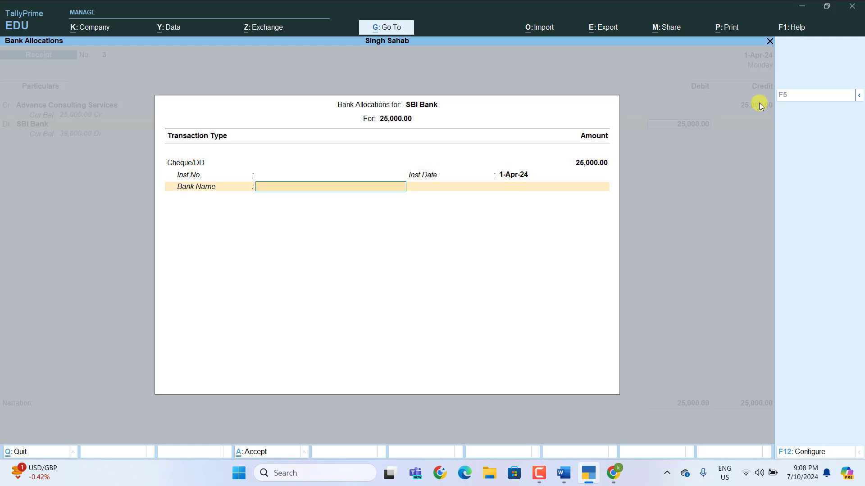
pyautogui.press('Return')
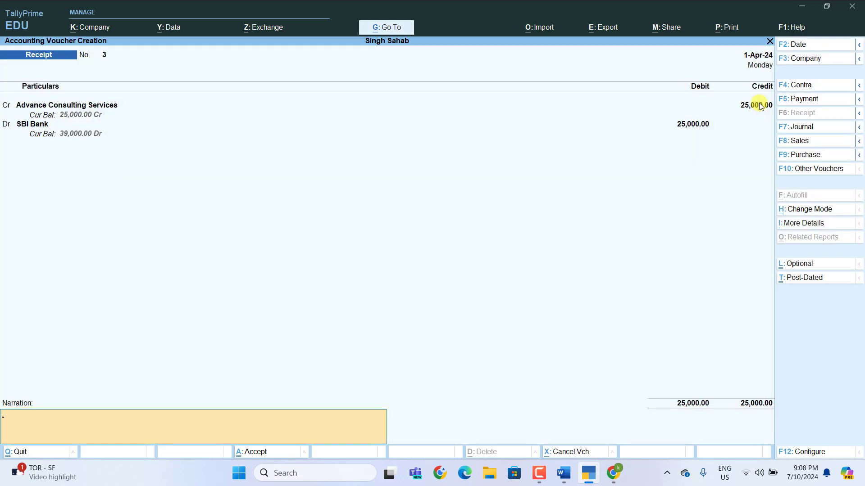
pyautogui.press('Return')
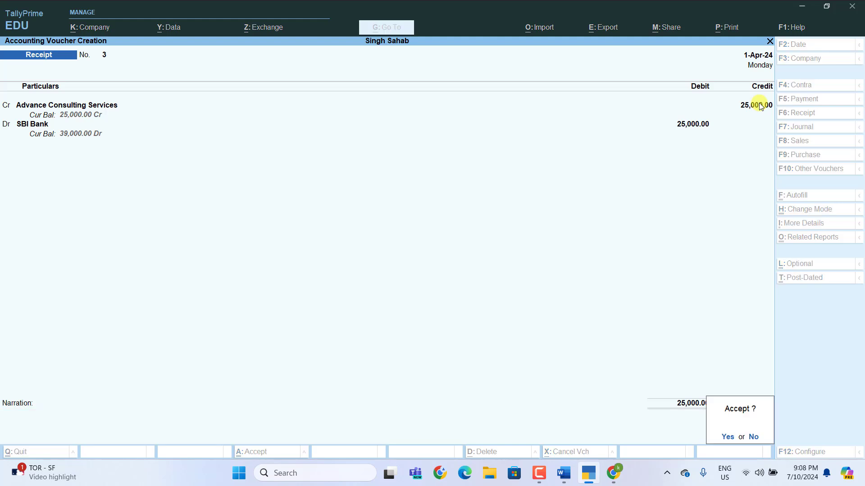
pyautogui.press('Return')
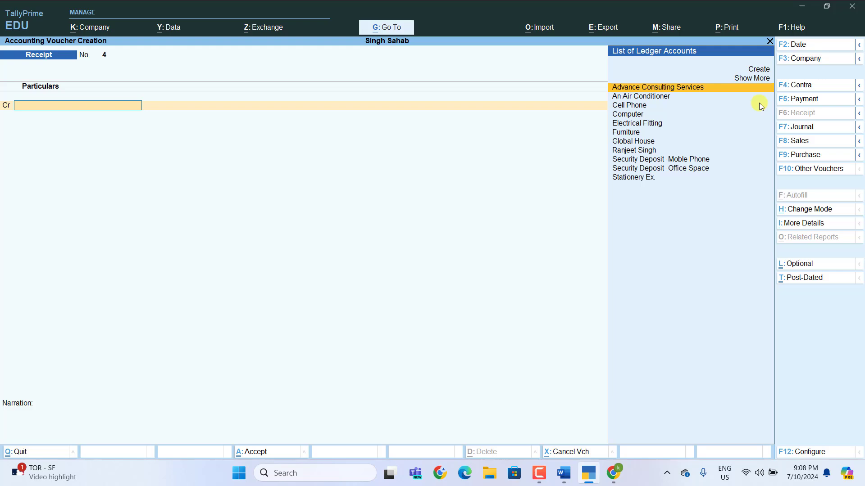
# Step: Enter 'Contra Vouchers' as transaction 11's entry type in Word
pyautogui.click(564, 481)
pyautogui.scroll(1, 508, 299)
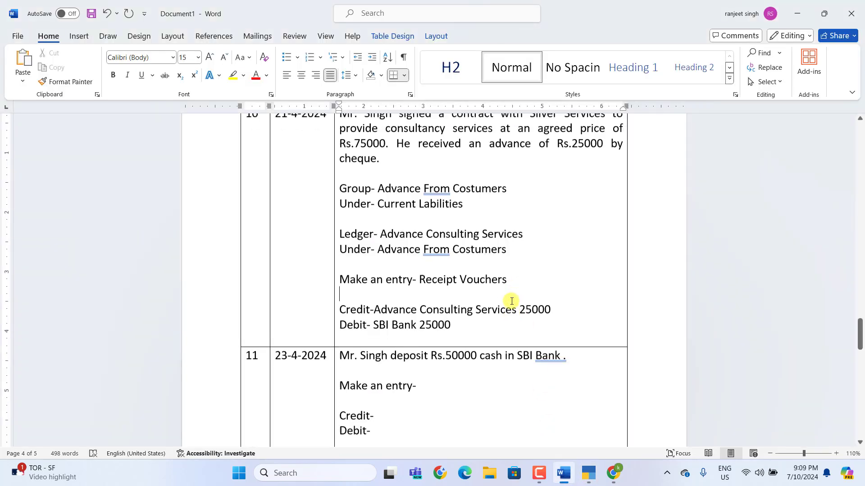
pyautogui.scroll(-3, 504, 299)
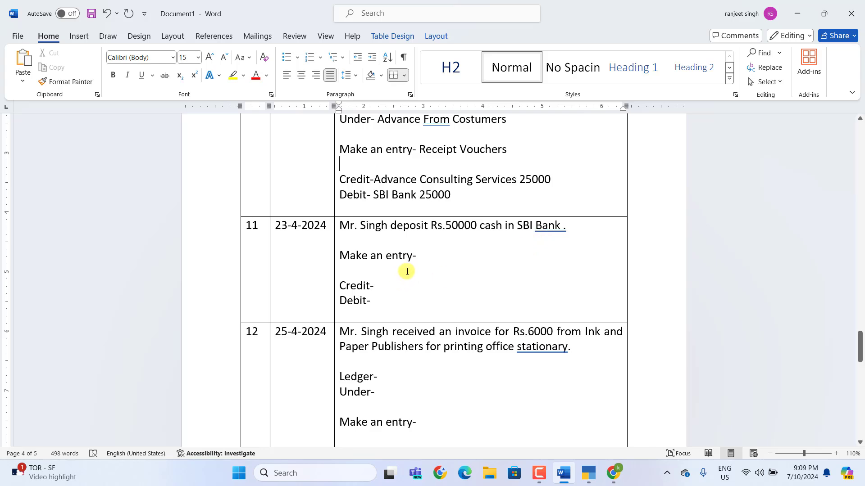
pyautogui.click(424, 259)
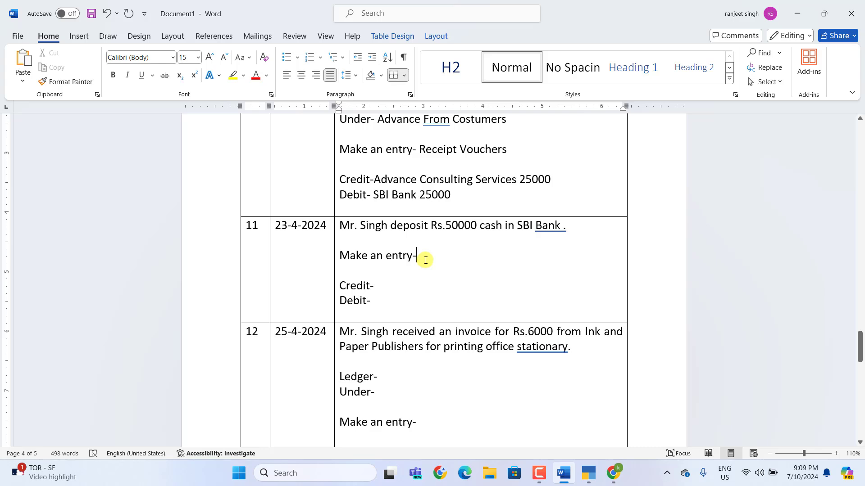
pyautogui.write('Cont')
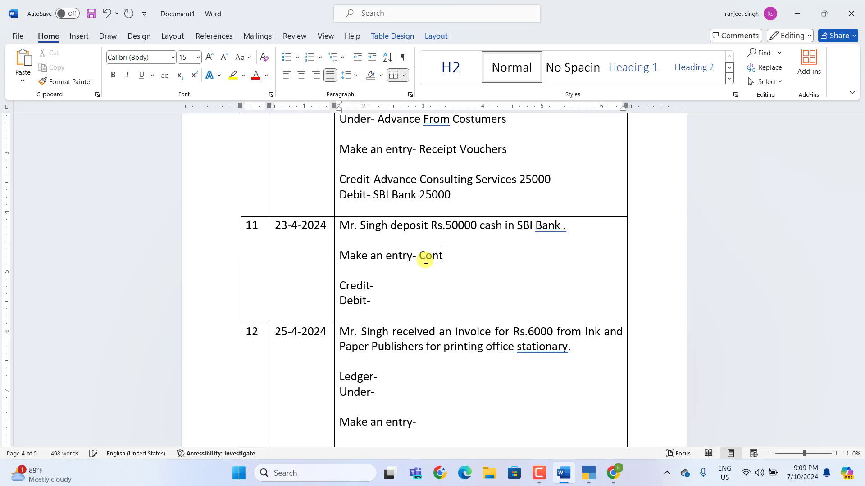
pyautogui.write('ra Vou')
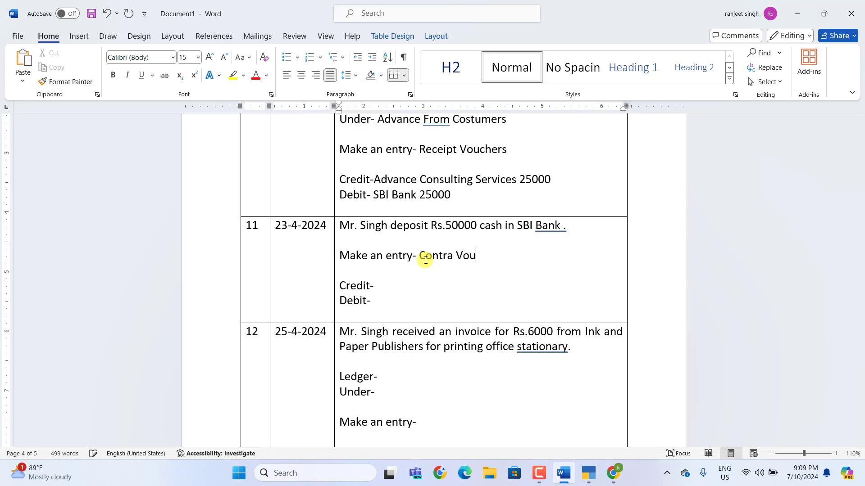
pyautogui.write('chrs')
pyautogui.press('BackSpace')
pyautogui.press('BackSpace')
pyautogui.write('ers')
# Step: Fill Credit- with Cash 50000 and Debit- with SBI Bank 50000
pyautogui.press('Down')
pyautogui.press('End')
pyautogui.write('Cash 50000')
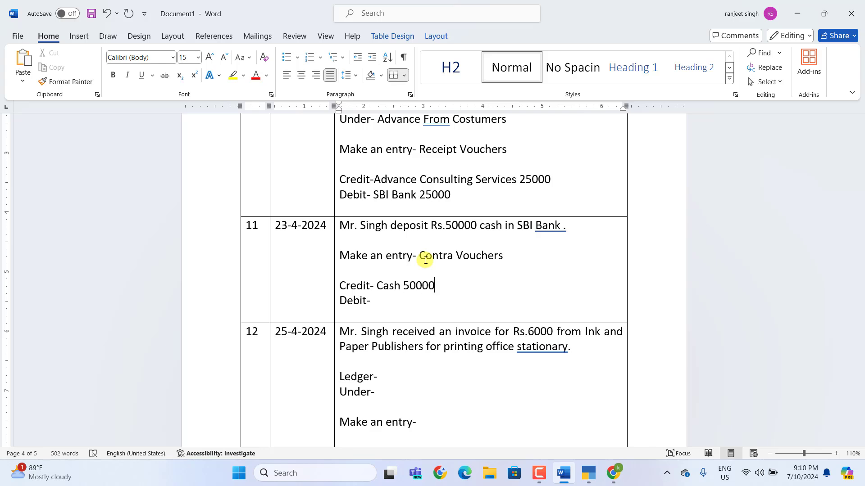
pyautogui.press('Down')
pyautogui.write('SBI Bank 50000')
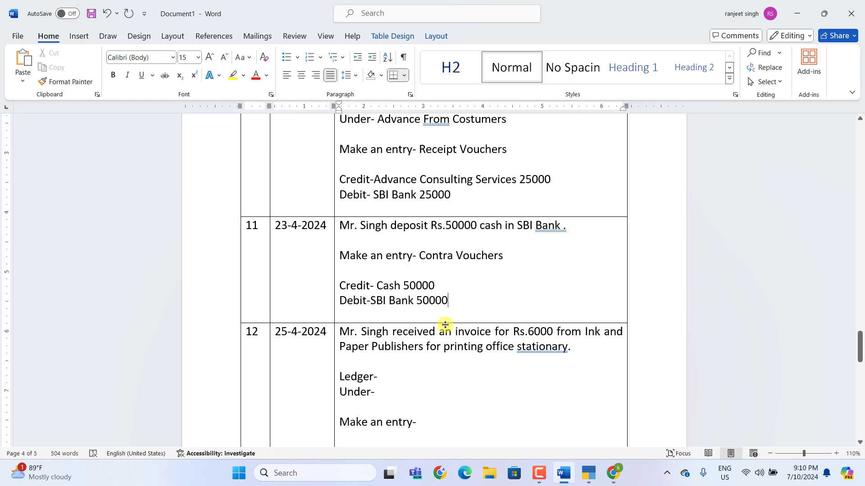
# Step: In TallyPrime, make a Contra voucher crediting Cash 50,000 and debiting SBI Bank 50,000
pyautogui.click(589, 473)
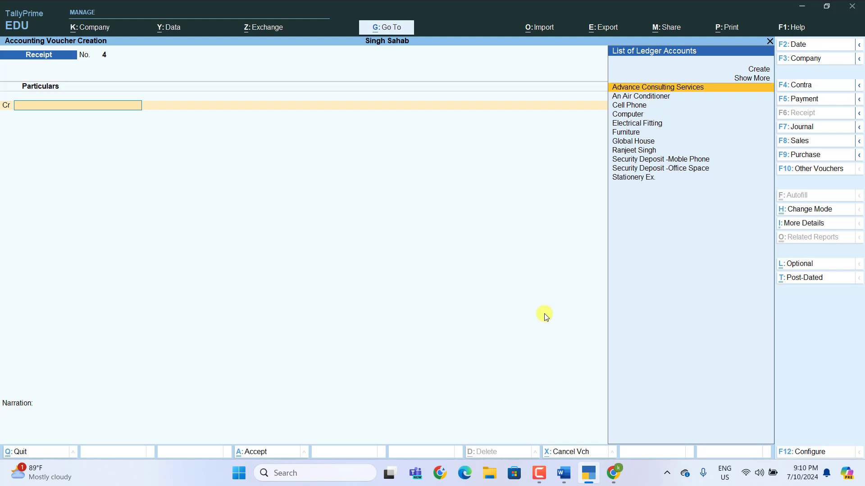
pyautogui.press('F4')
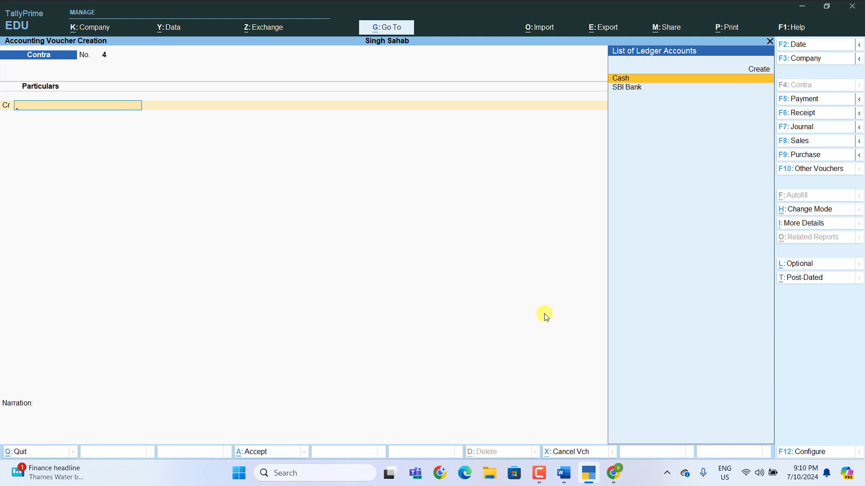
pyautogui.press('Return')
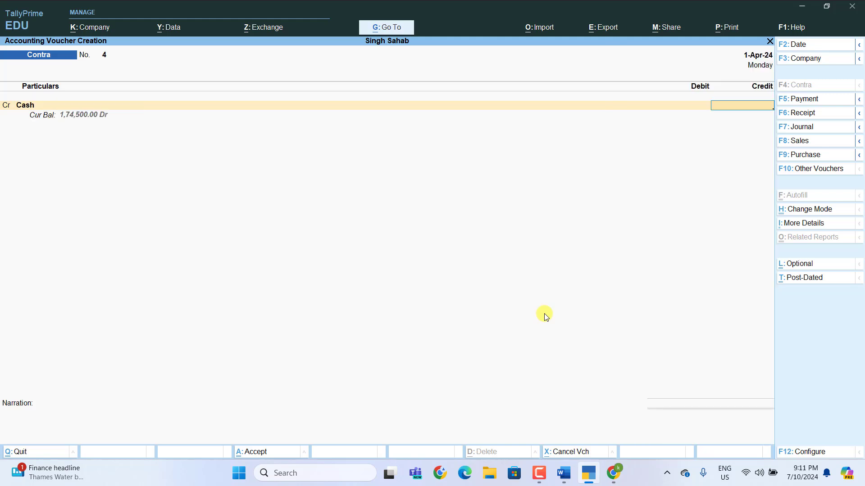
pyautogui.write('50000')
pyautogui.press('Return')
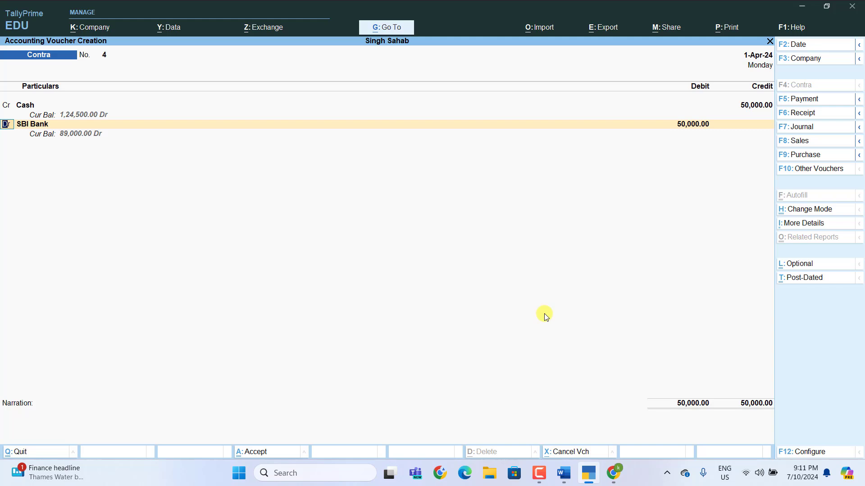
pyautogui.press('Return')
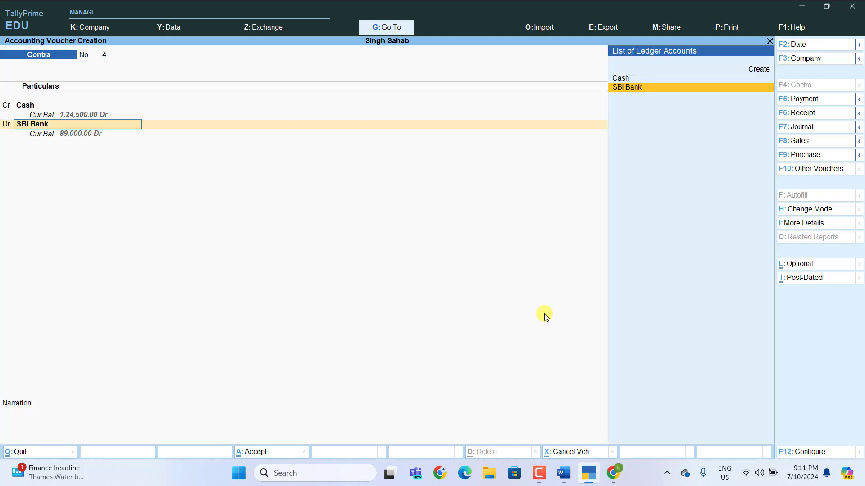
pyautogui.press('Return')
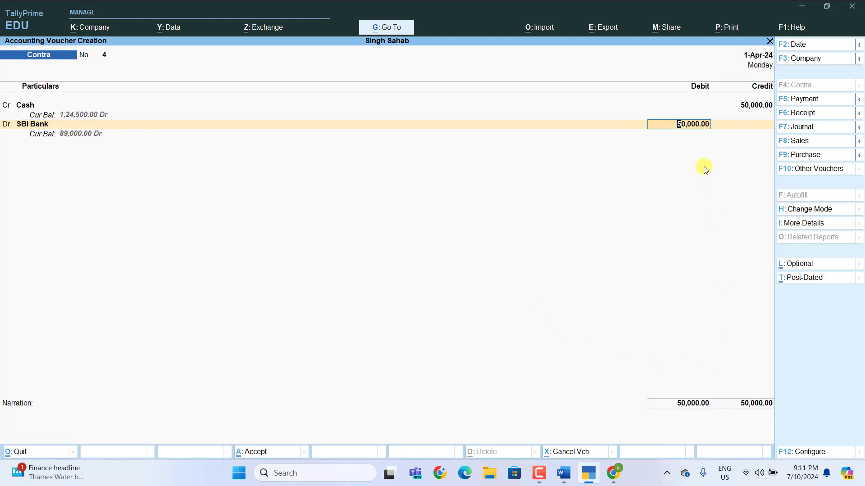
pyautogui.press('Return')
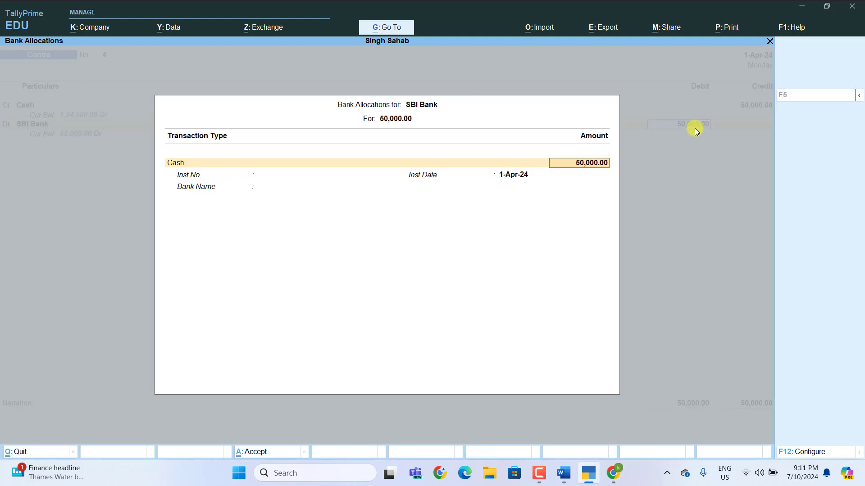
# Step: Record the cash denominations as 500-rupee notes and save contra voucher 4
pyautogui.press('Return')
pyautogui.press('Return')
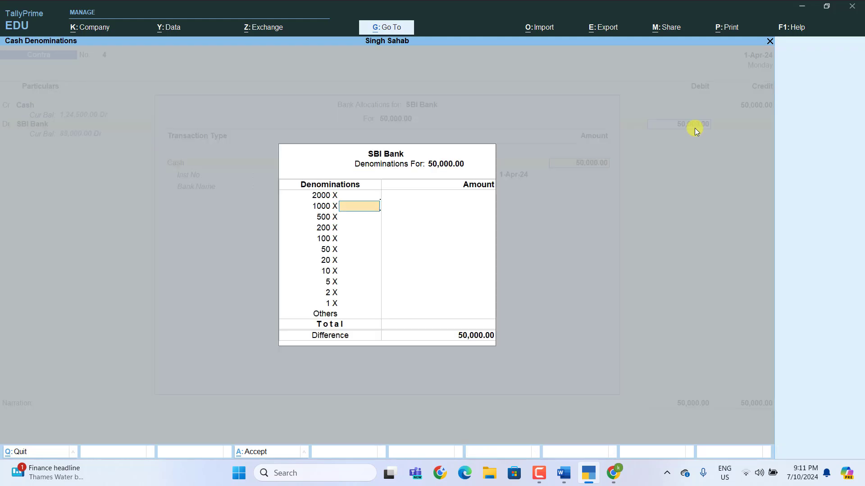
pyautogui.press('Return')
pyautogui.write('1000')
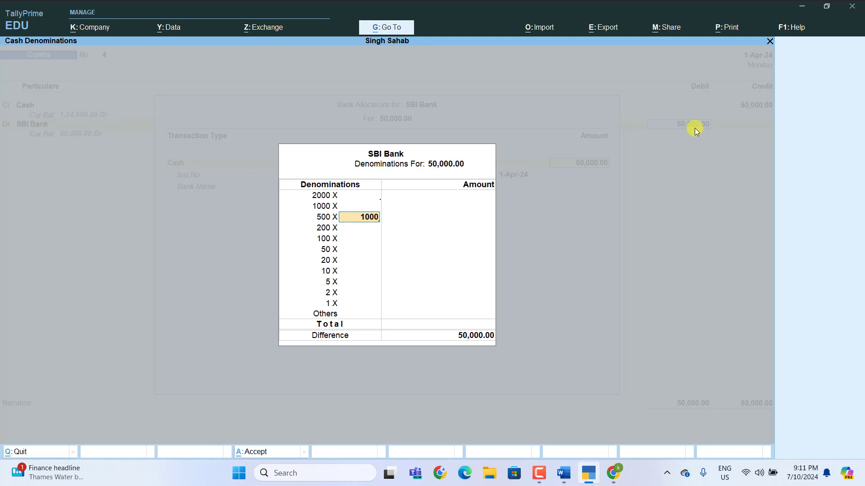
pyautogui.press('Return')
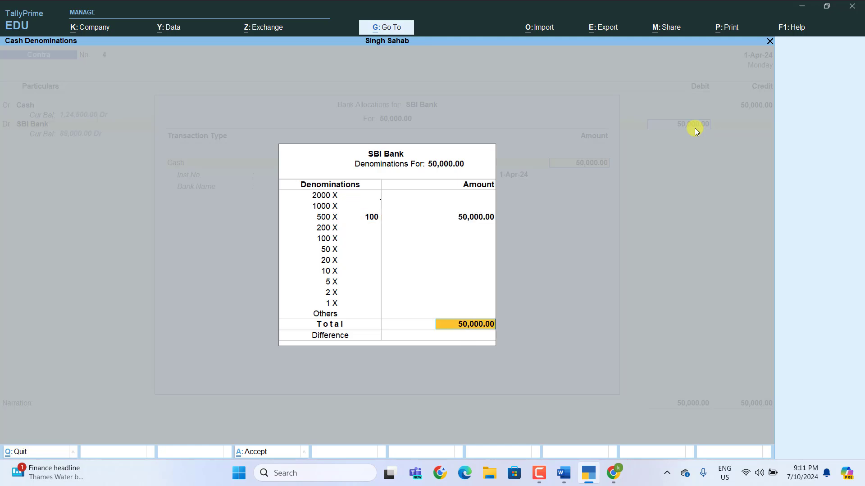
pyautogui.press('Return')
pyautogui.press('Return')
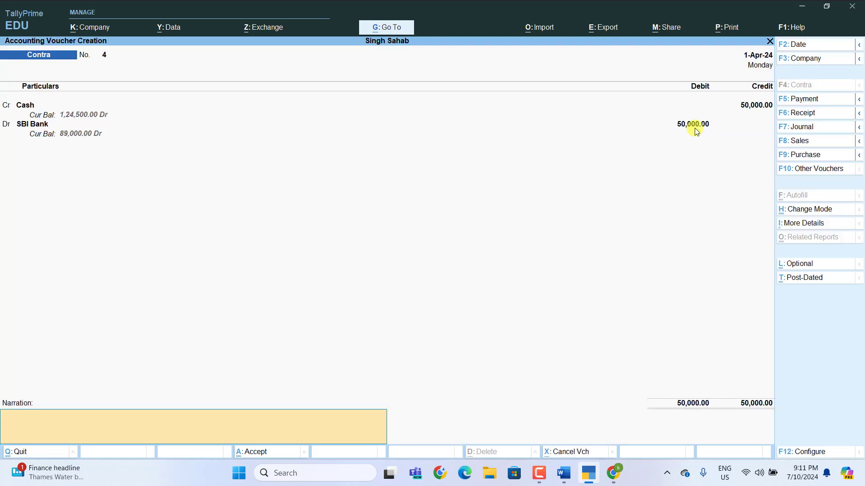
pyautogui.press('Return')
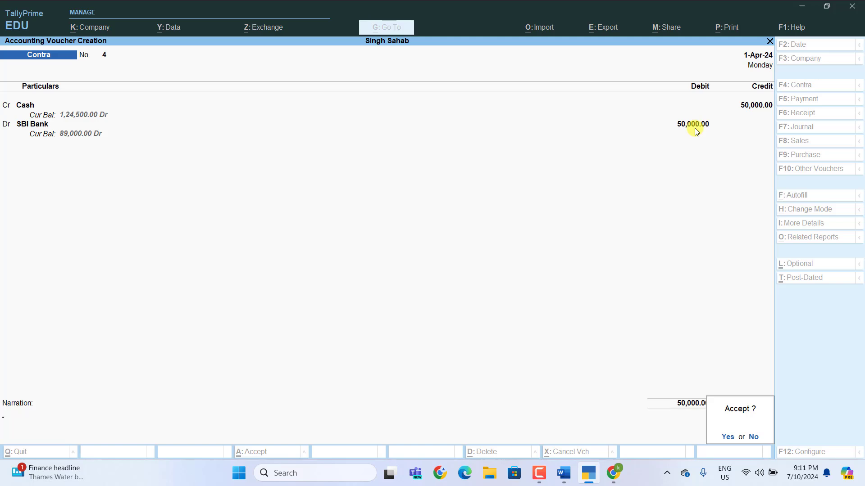
pyautogui.press('Return')
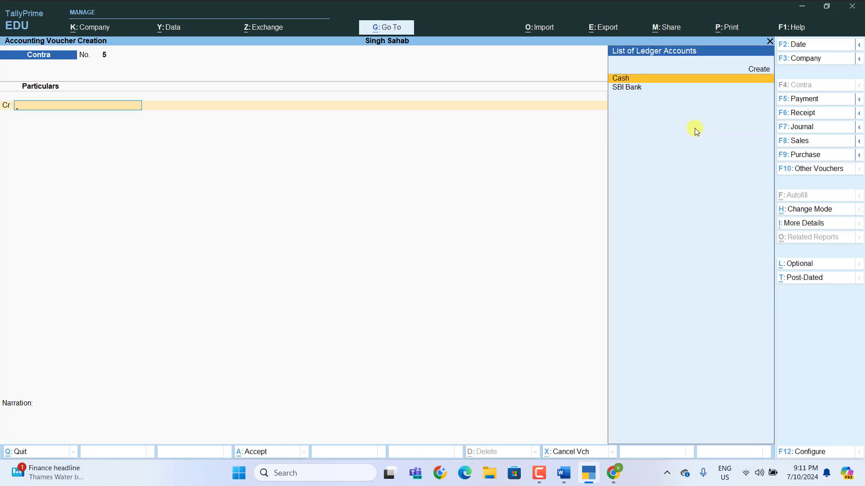
pyautogui.click(564, 474)
# Step: Type 'Ink and paper publishers' after Ledger- and 'Sundry Creditors' for its group in entry 12
pyautogui.scroll(-4, 506, 327)
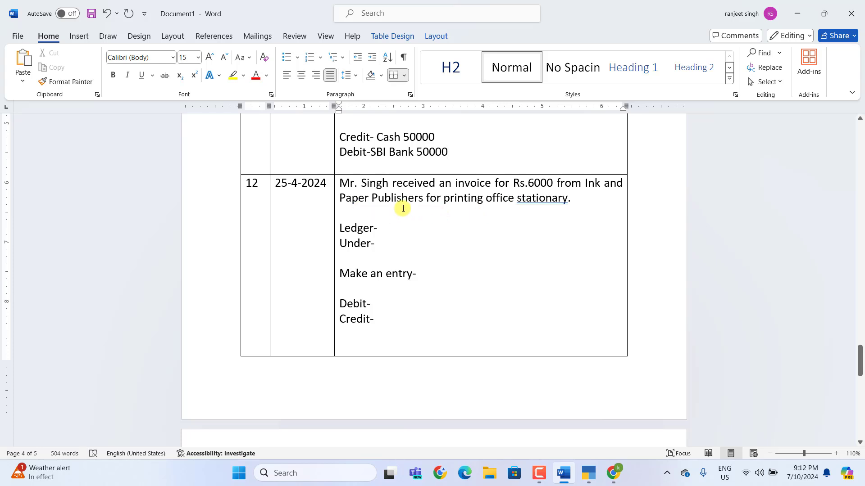
pyautogui.click(385, 227)
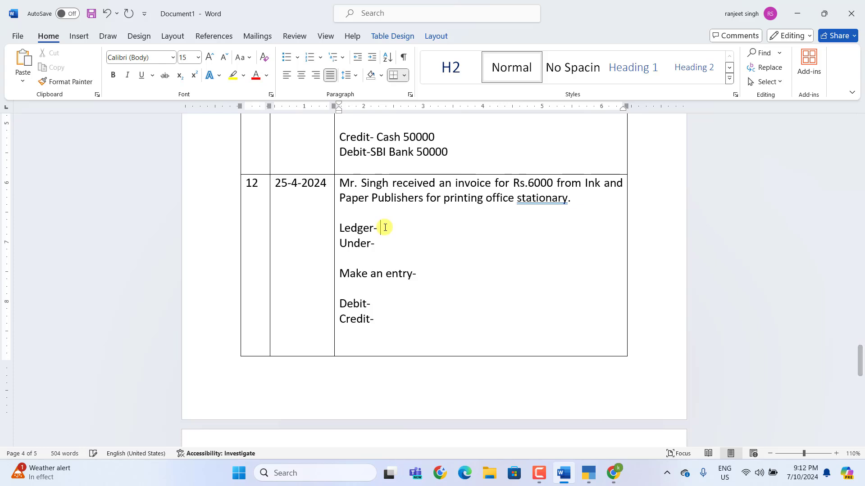
pyautogui.write('Ink and')
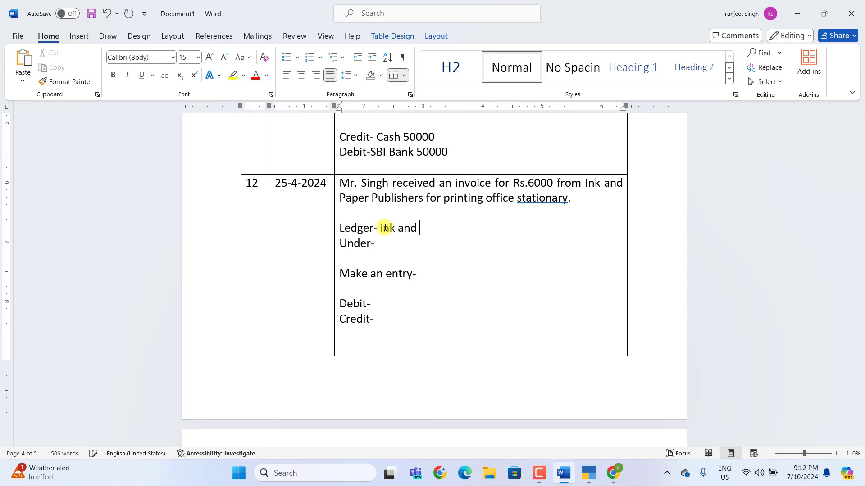
pyautogui.write(' paper publishers')
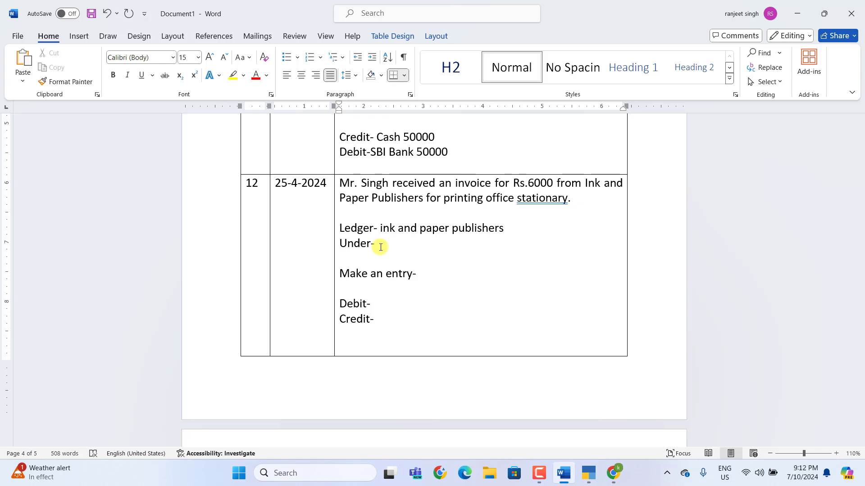
pyautogui.write(' Sundry Creditors')
# Step: Add 'Journal Vouchers', Stationery 6000 and ink and paper publishers 6000 to entry 12
pyautogui.press('Down')
pyautogui.press('Down')
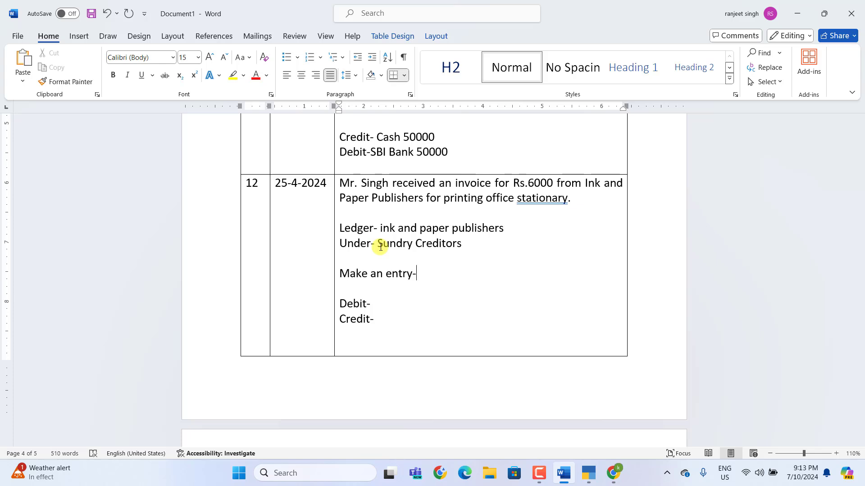
pyautogui.write('Journal Vouchers')
pyautogui.press('Down')
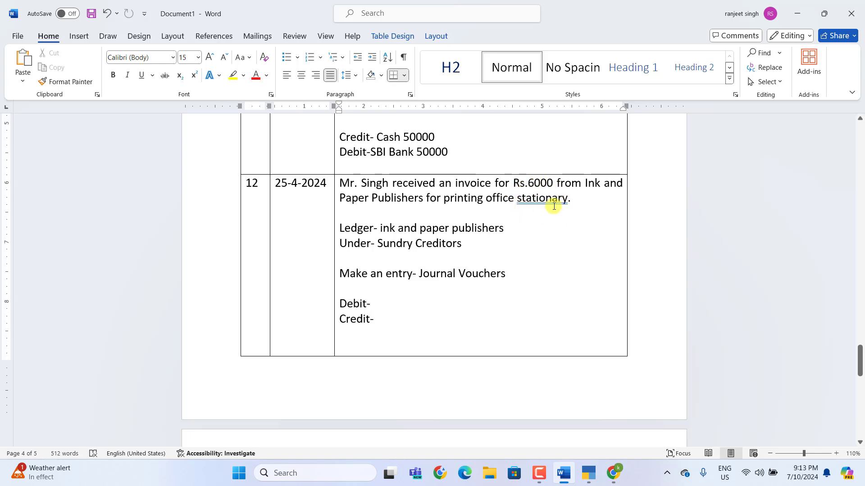
pyautogui.write('Stat')
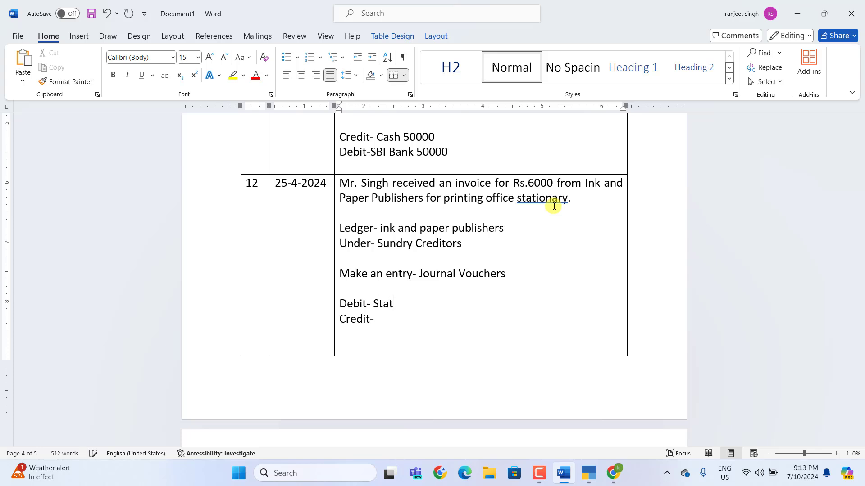
pyautogui.write('ionery 6000')
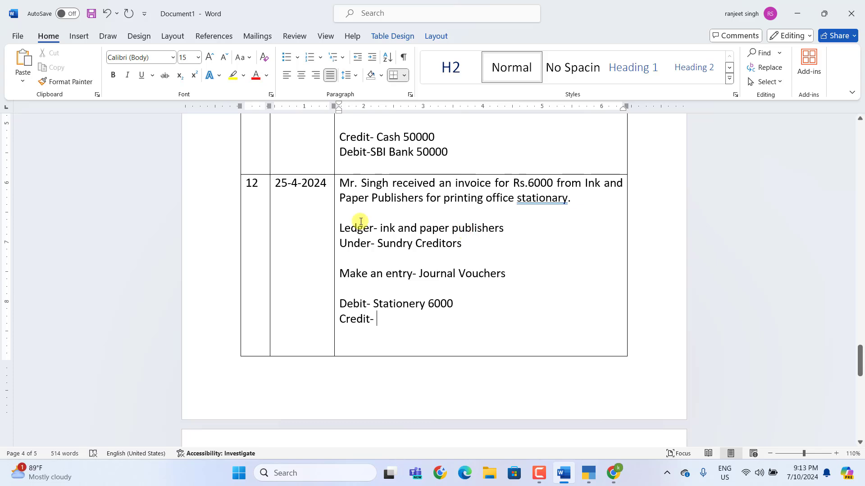
pyautogui.write('ink and')
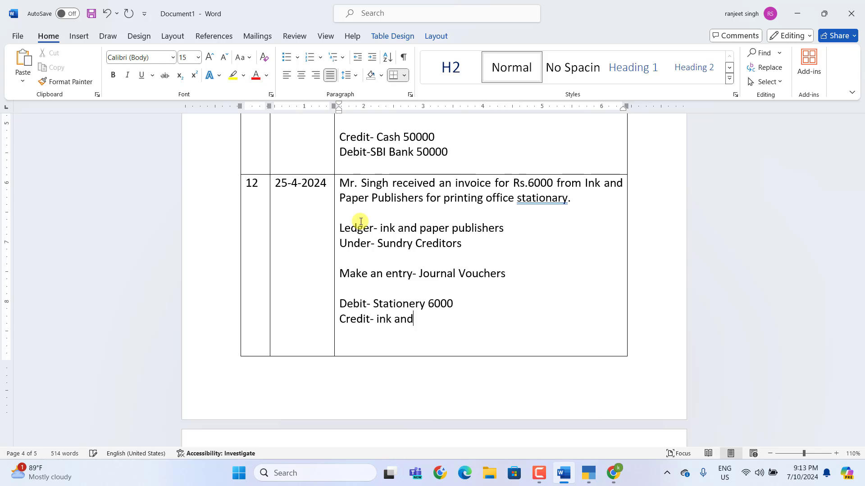
pyautogui.write(' paper publishers 6000')
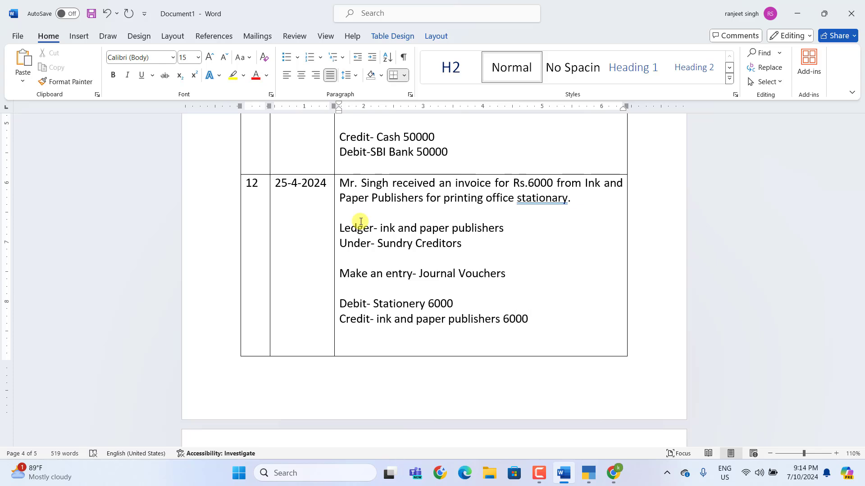
pyautogui.click(587, 478)
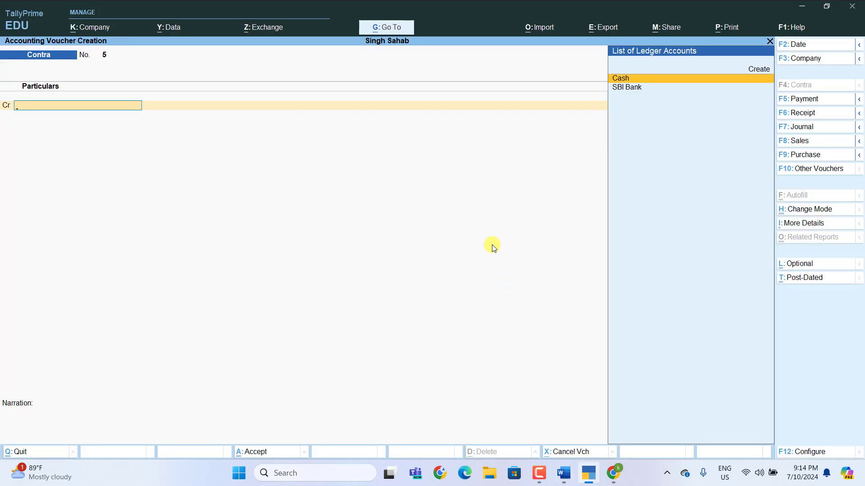
# Step: Create the ledger 'Ink and Paper Publishers' under Sundry Creditors and save it
pyautogui.hotkey('alt', 'c')
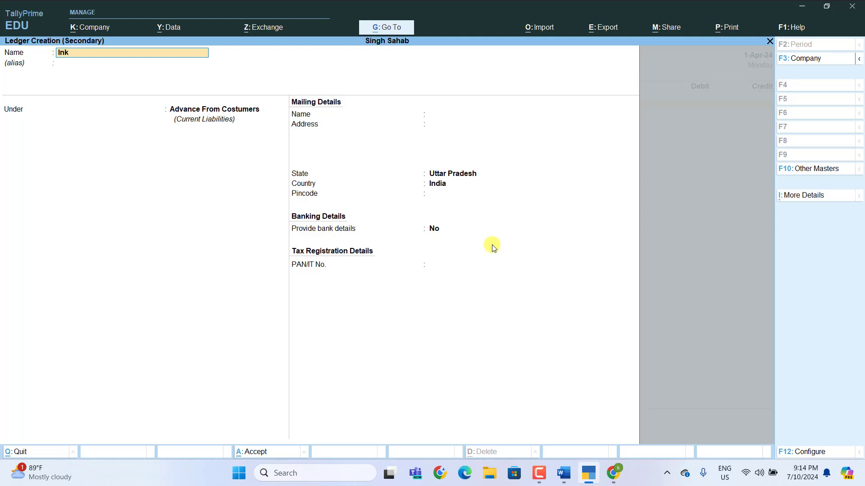
pyautogui.write('Ink and Paper Publishers')
pyautogui.press('Return')
pyautogui.press('Return')
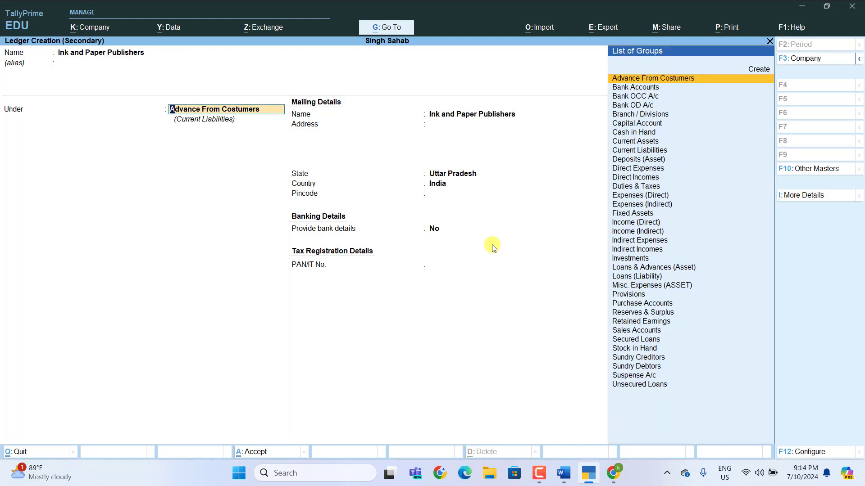
pyautogui.write('S')
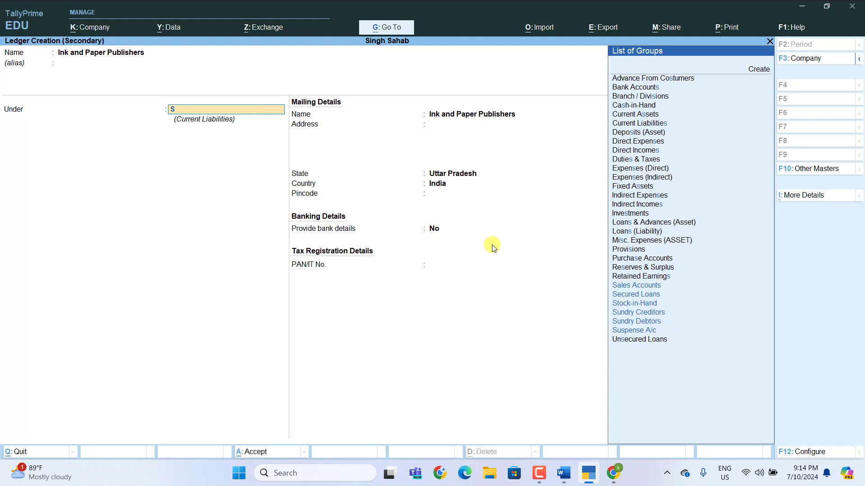
pyautogui.press('Up')
pyautogui.press('Up')
pyautogui.press('Up')
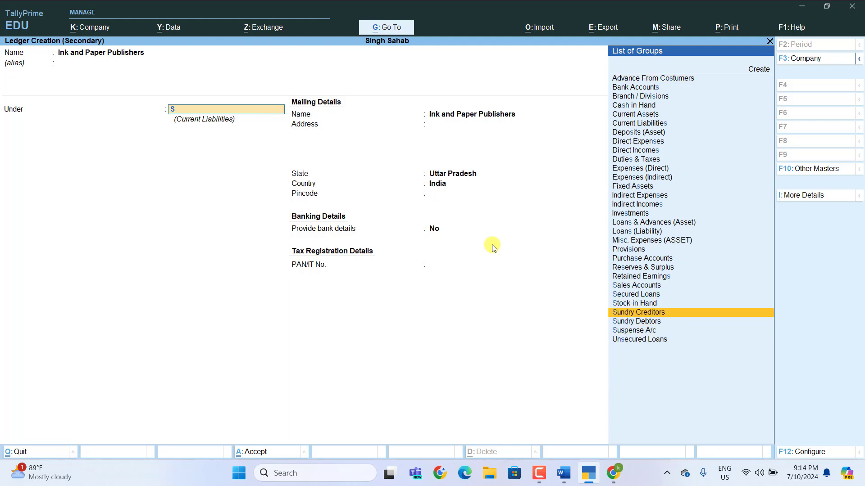
pyautogui.press('Return')
pyautogui.press('Return')
pyautogui.press('Return')
pyautogui.press('Return')
pyautogui.press('Return')
pyautogui.press('Return')
pyautogui.press('Return')
pyautogui.press('Return')
pyautogui.press('Return')
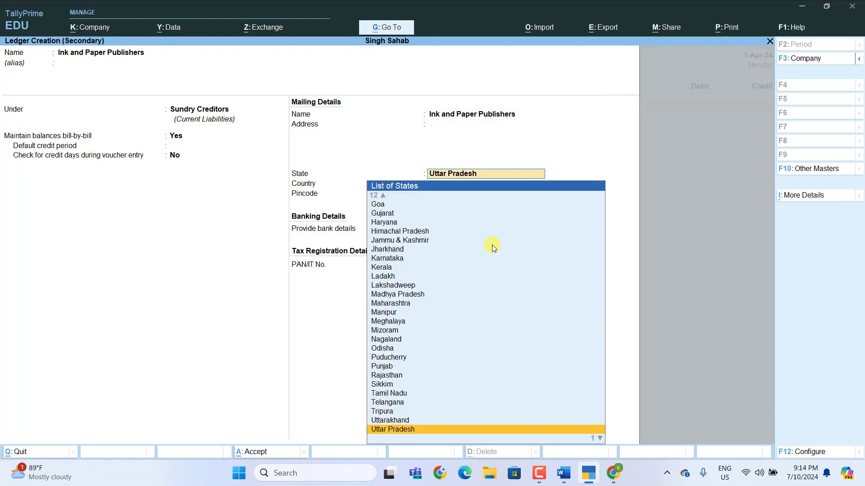
pyautogui.press('Return')
pyautogui.press('Return')
pyautogui.press('Return')
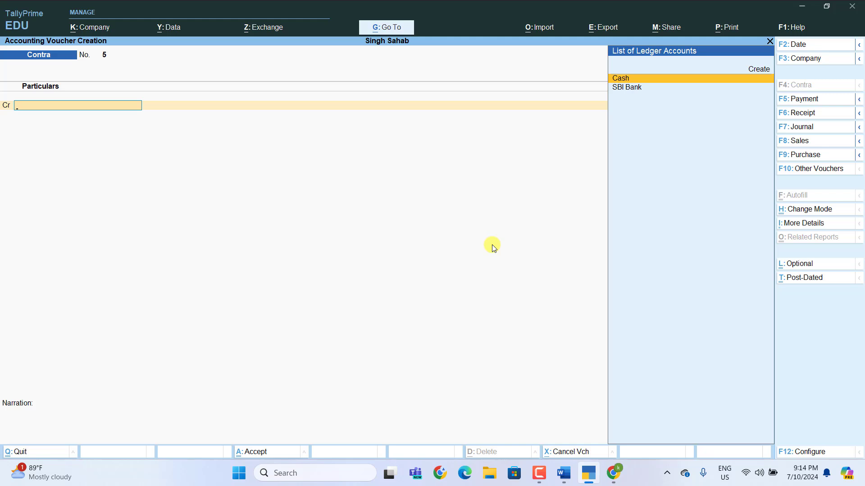
# Step: Start a Journal voucher debiting Stationery Ex. for 6000
pyautogui.press('F7')
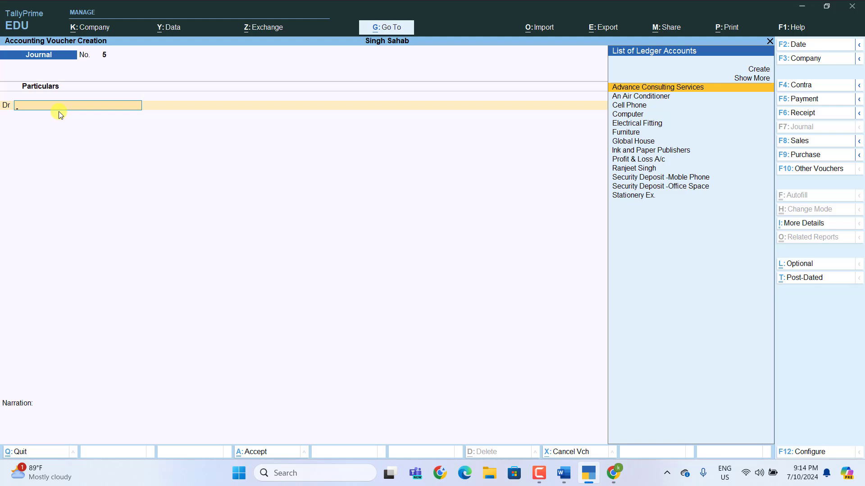
pyautogui.write('S')
pyautogui.press('Down')
pyautogui.press('Down')
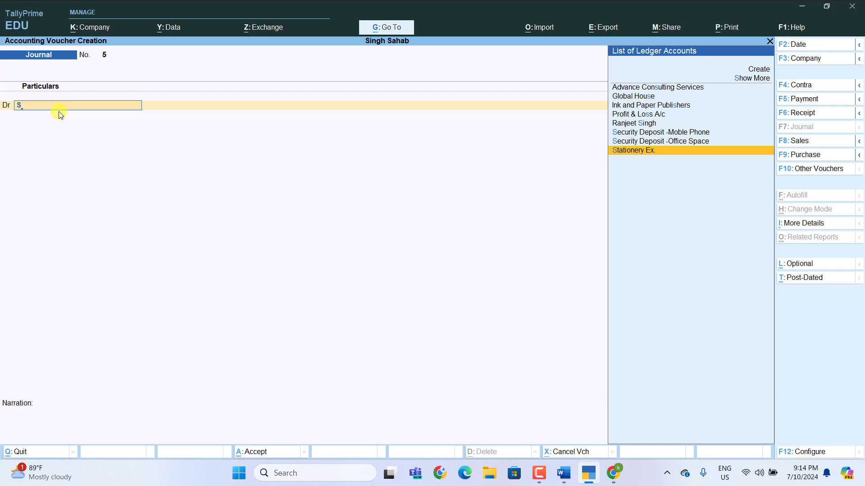
pyautogui.press('Return')
pyautogui.write('6000')
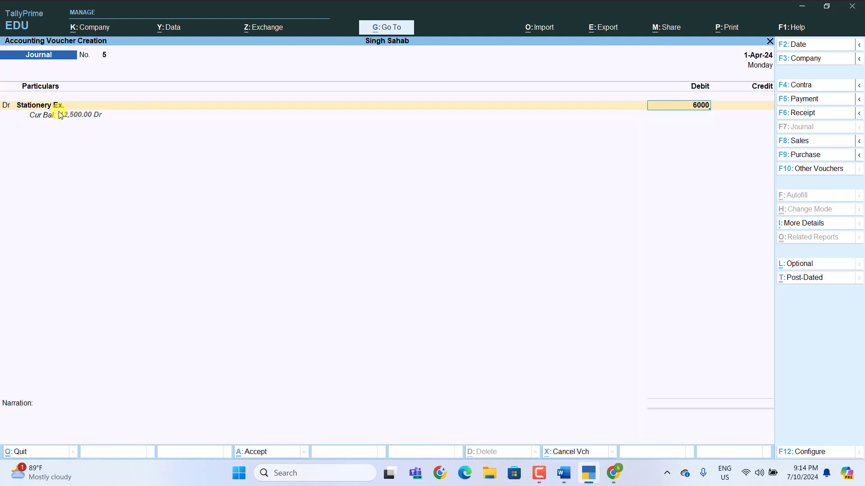
pyautogui.press('Return')
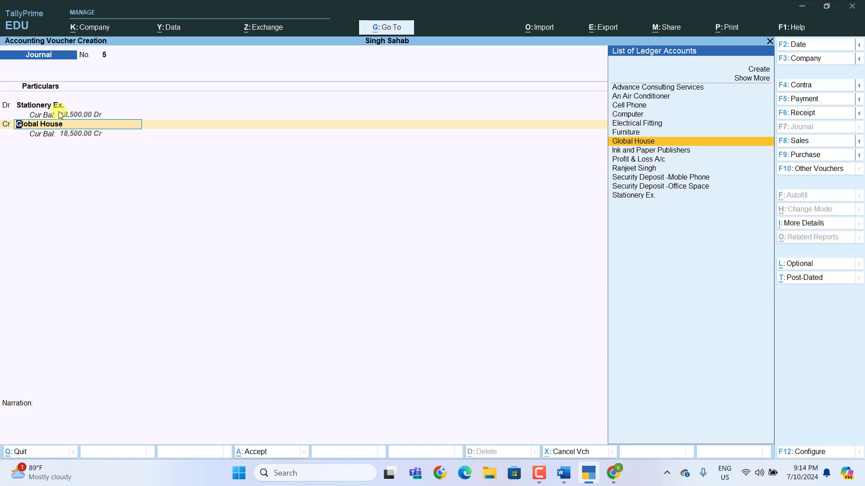
# Step: Credit Ink and Paper Publishers with new bill reference 1 for 6,000
pyautogui.press('Down')
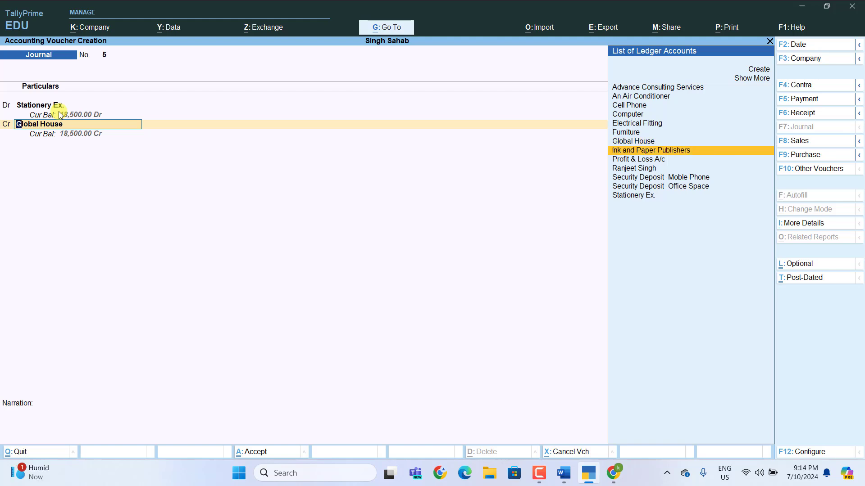
pyautogui.press('Return')
pyautogui.press('Return')
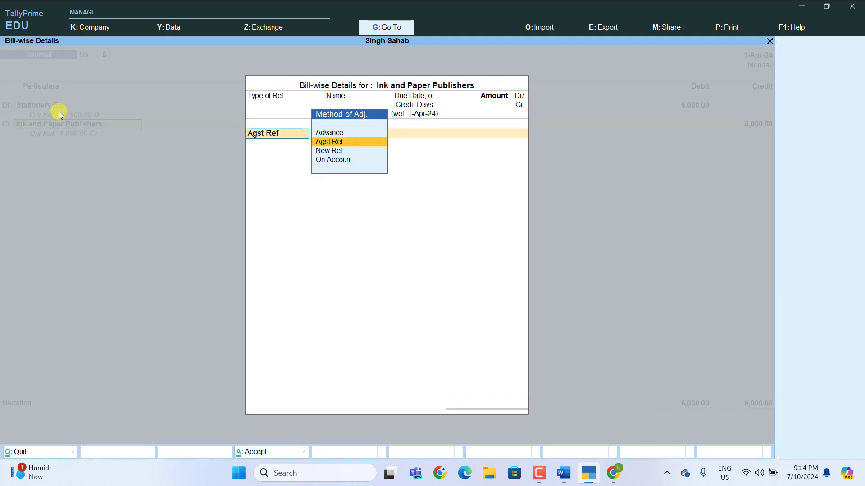
pyautogui.press('Down')
pyautogui.press('Return')
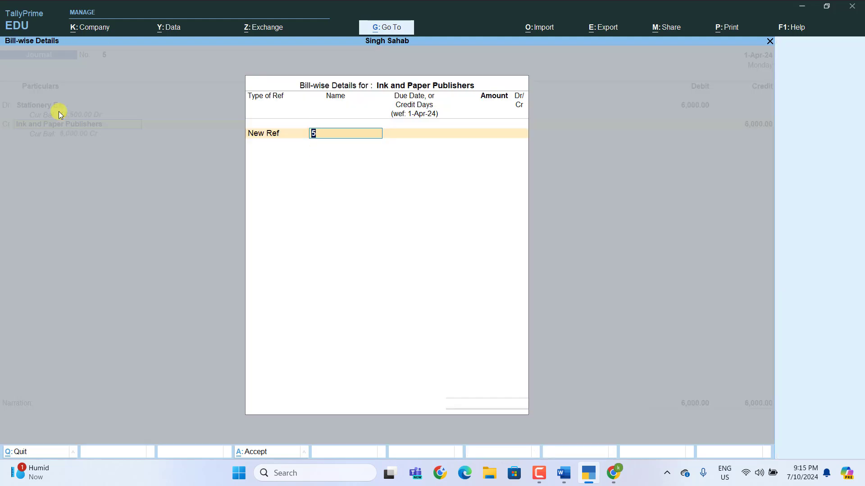
pyautogui.write('1')
pyautogui.press('Return')
pyautogui.press('Return')
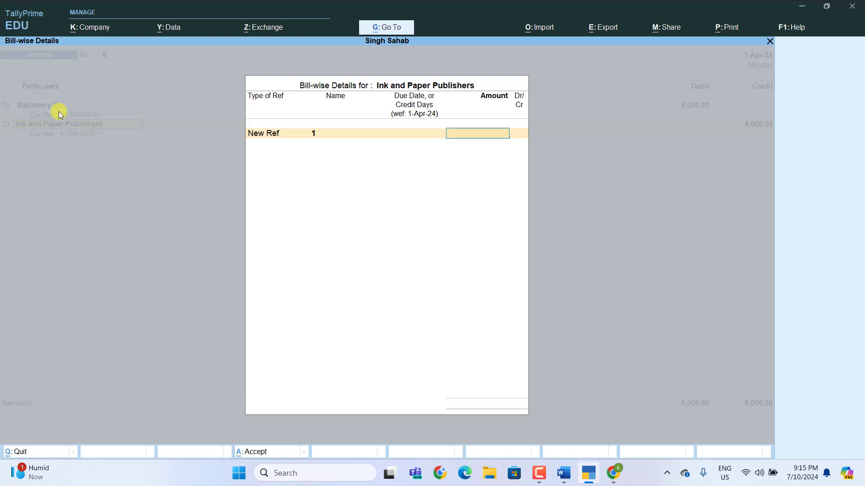
pyautogui.write('6,00')
pyautogui.write('000')
pyautogui.press('Return')
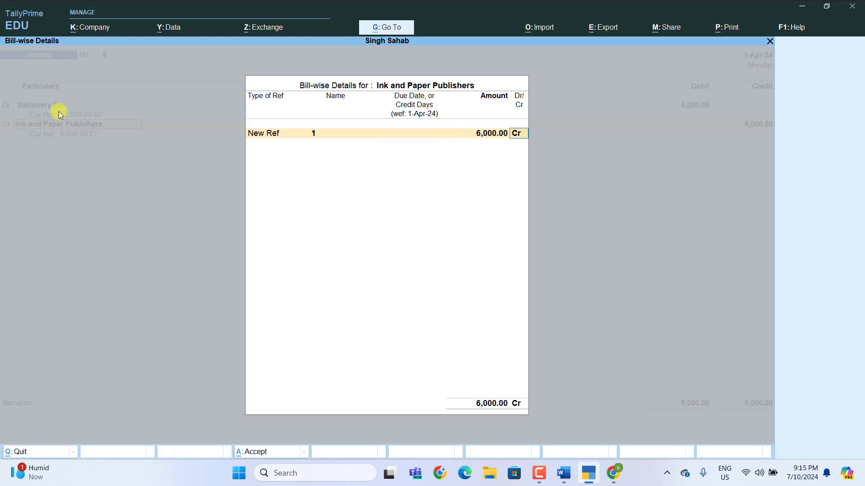
pyautogui.press('Return')
pyautogui.press('Return')
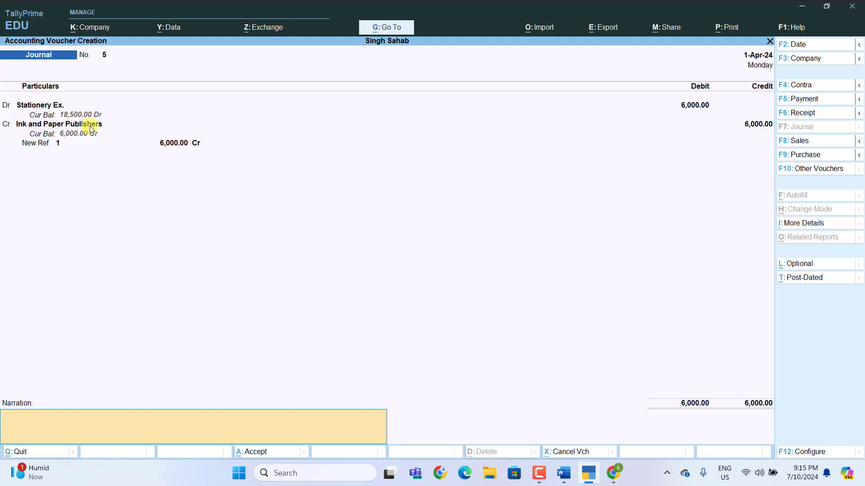
# Step: Save Journal voucher 5 and return to the Word worksheet
pyautogui.press('Return')
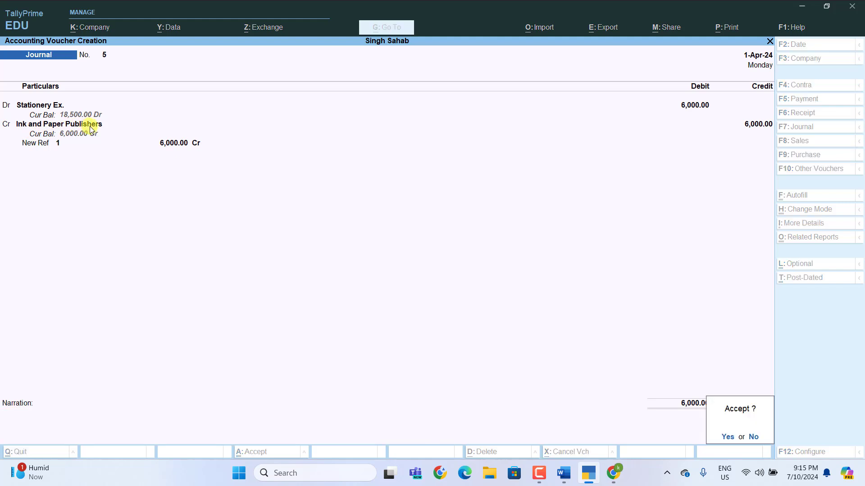
pyautogui.press('Return')
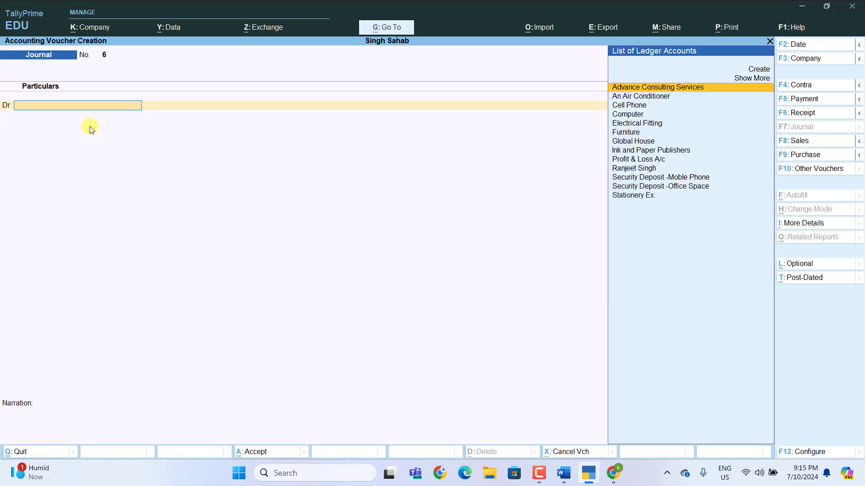
pyautogui.click(563, 473)
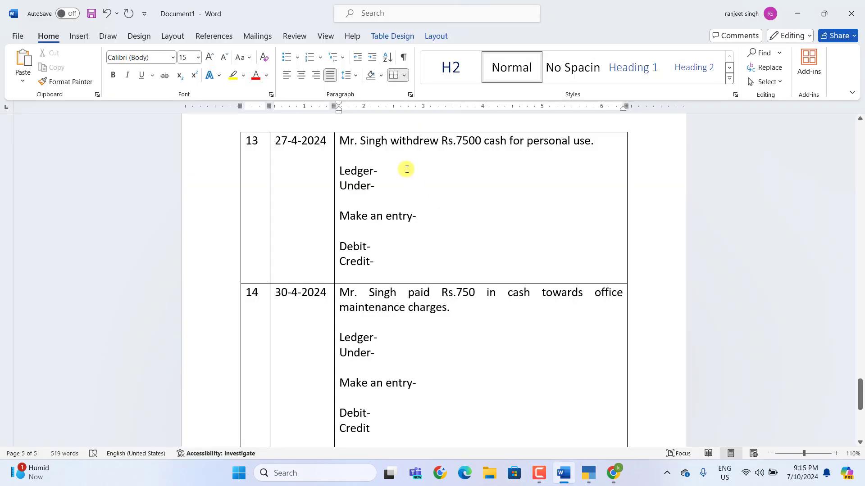
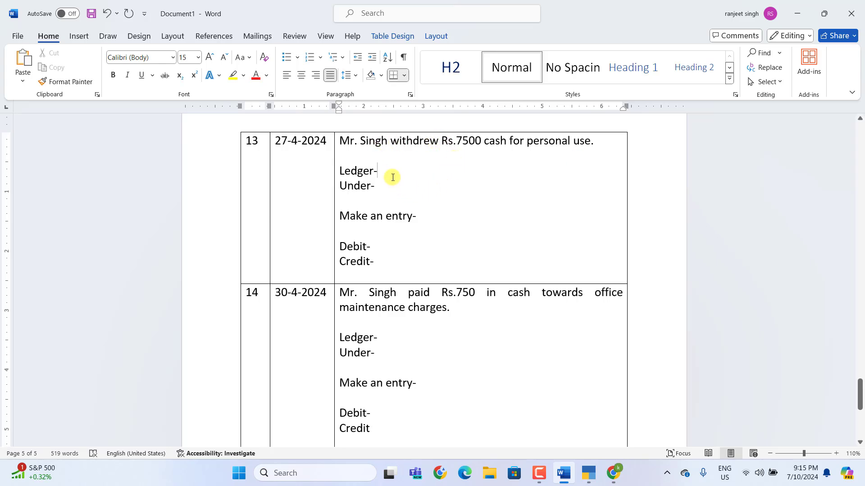
# Step: Fill row 13's Ledger, Under and entry lines with Withdrew, Capital Account and payment vouchers
pyautogui.write('Wi')
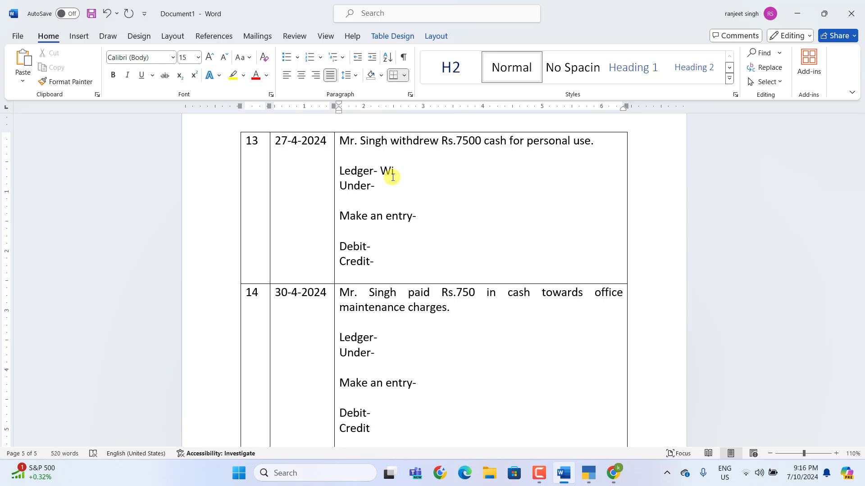
pyautogui.write('thdrew')
pyautogui.press('Down')
pyautogui.write('Capital')
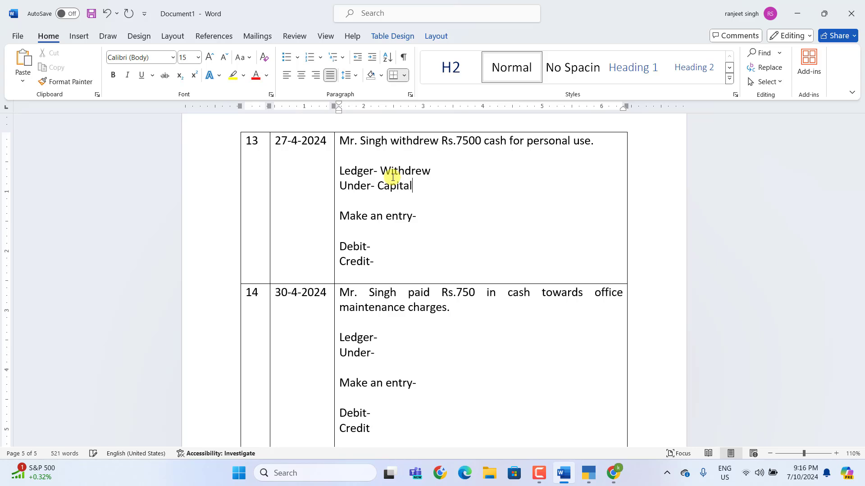
pyautogui.write(' Account')
pyautogui.press('Down')
pyautogui.press('Down')
pyautogui.press('End')
pyautogui.write('payment')
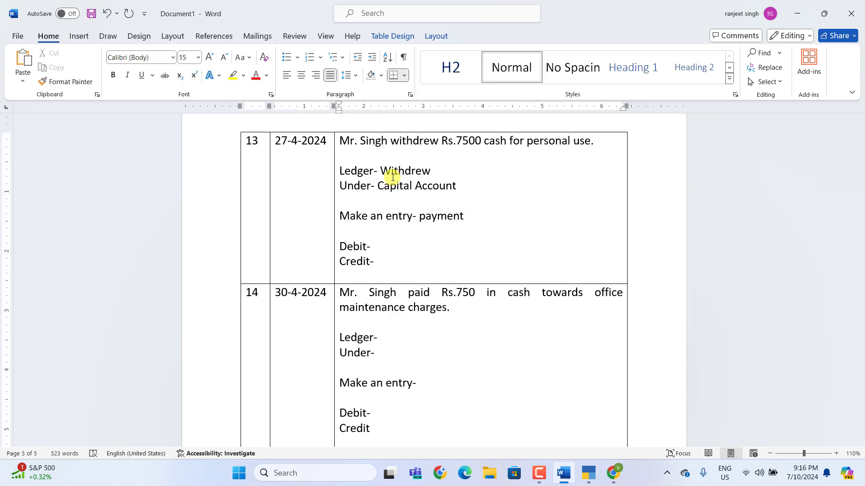
pyautogui.write(' vouchers')
# Step: Write row 13's Debit line as withdrew 7500 and Credit line as cash 7500
pyautogui.press('Down')
pyautogui.press('Down')
pyautogui.write('wi')
pyautogui.write('th')
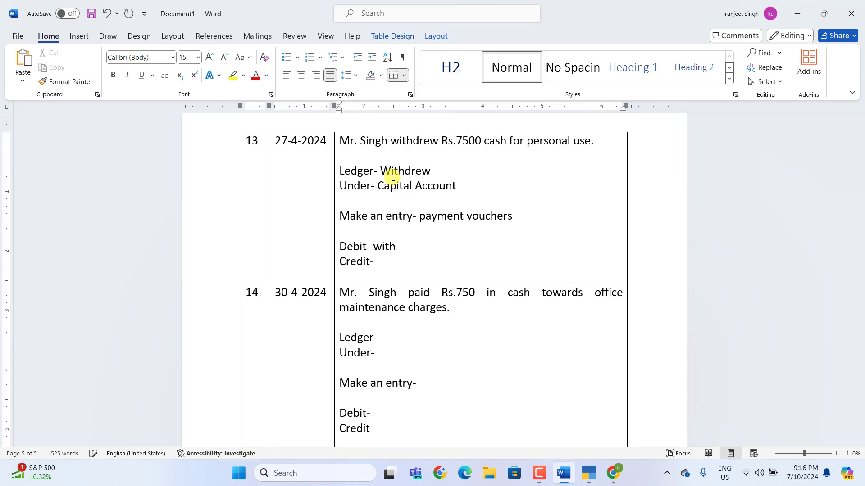
pyautogui.write('drew 7500')
pyautogui.press('BackSpace')
pyautogui.write('cas')
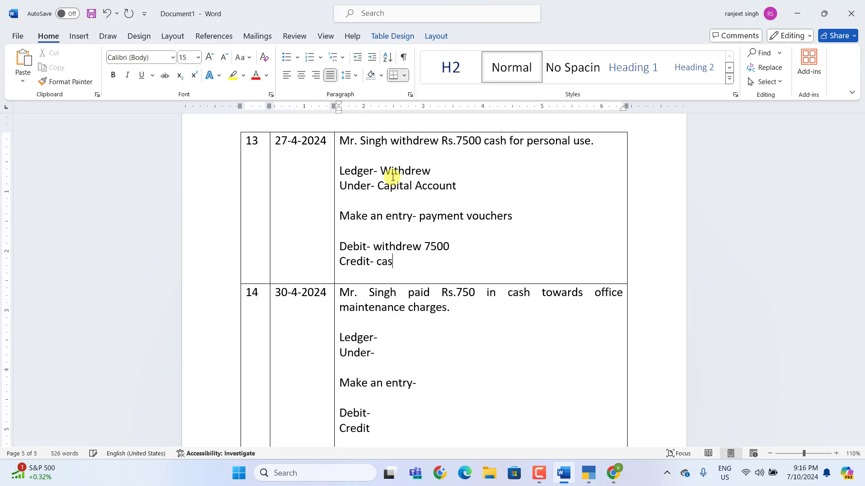
pyautogui.write('h 7500')
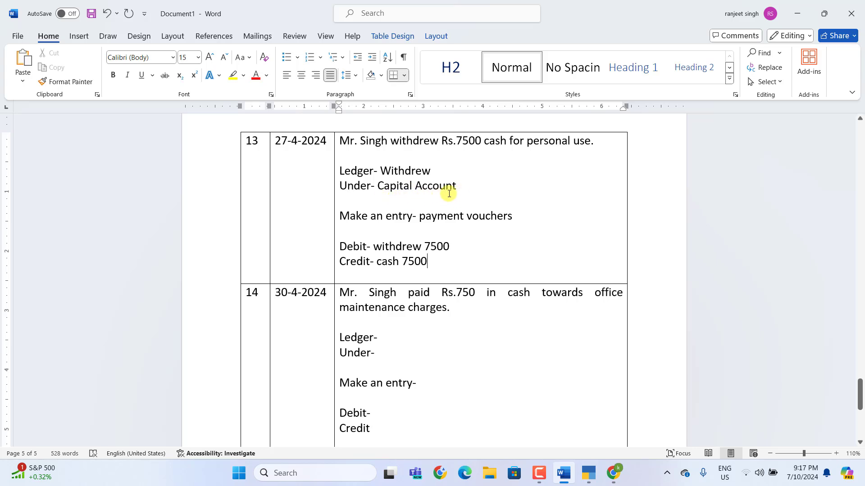
# Step: Back in TallyPrime, create a Withdrew ledger under Capital Account from the voucher's ledger field
pyautogui.click(585, 476)
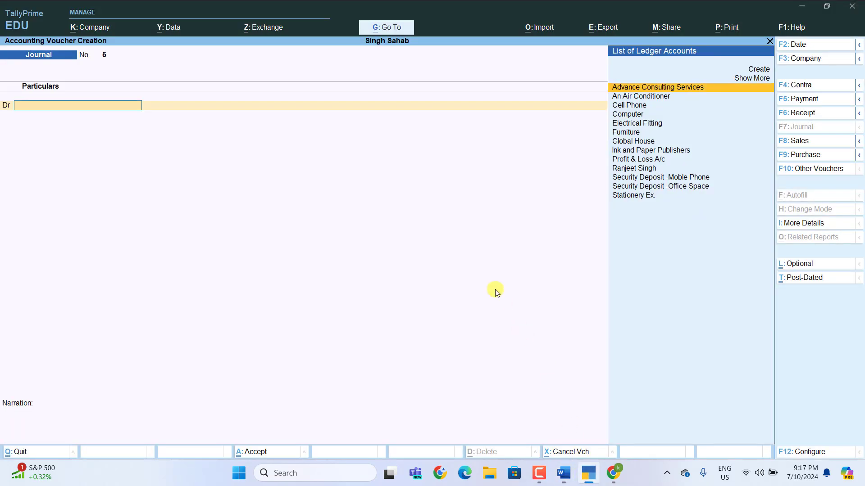
pyautogui.press('alt')
pyautogui.hotkey('alt', 'c')
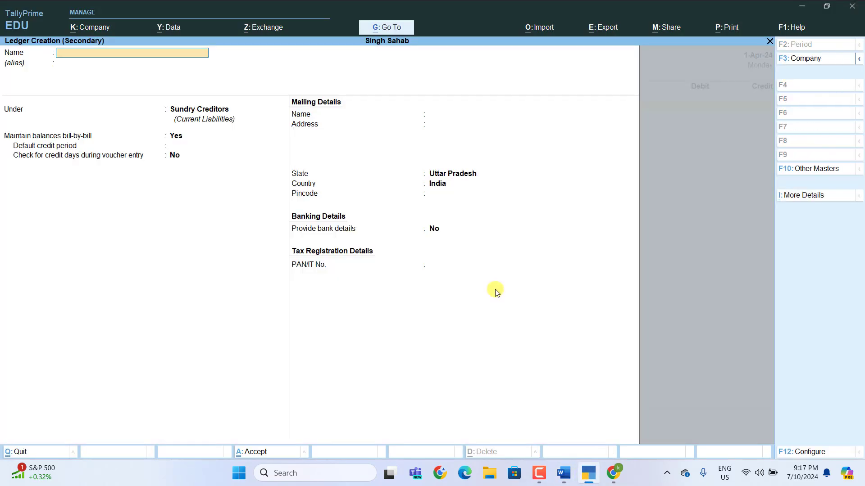
pyautogui.write('Withdrew')
pyautogui.press('Return')
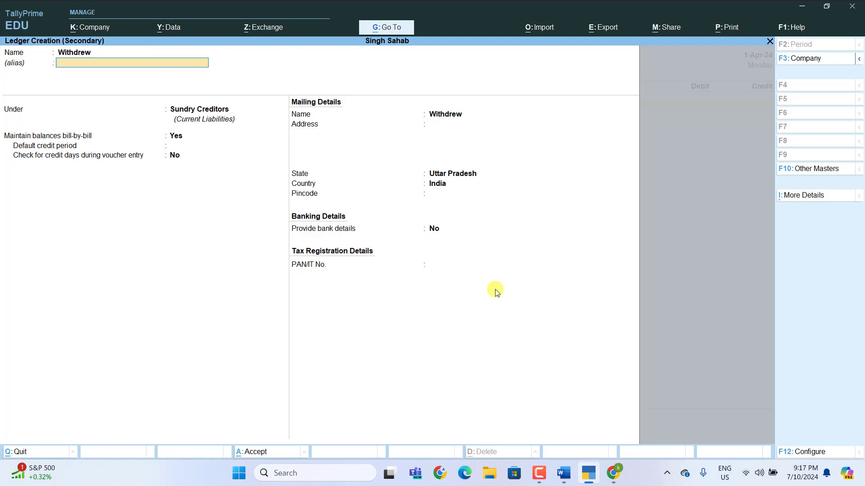
pyautogui.press('Return')
pyautogui.write('C')
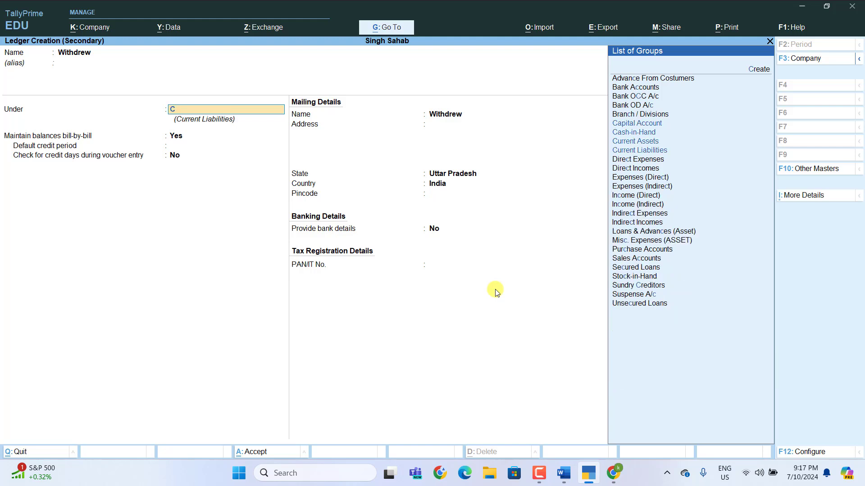
pyautogui.press('Up')
pyautogui.press('Up')
pyautogui.press('Up')
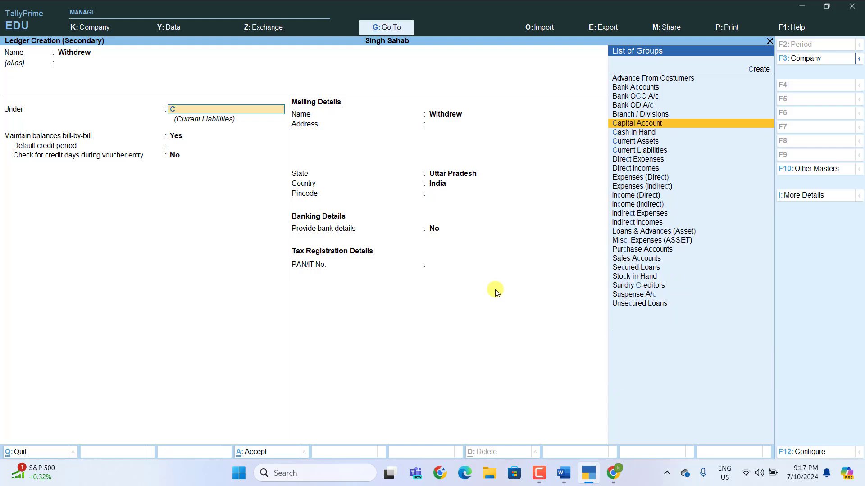
pyautogui.press('Return')
pyautogui.press('Return')
pyautogui.press('Return')
pyautogui.press('Return')
pyautogui.press('Return')
pyautogui.press('Return')
pyautogui.press('Return')
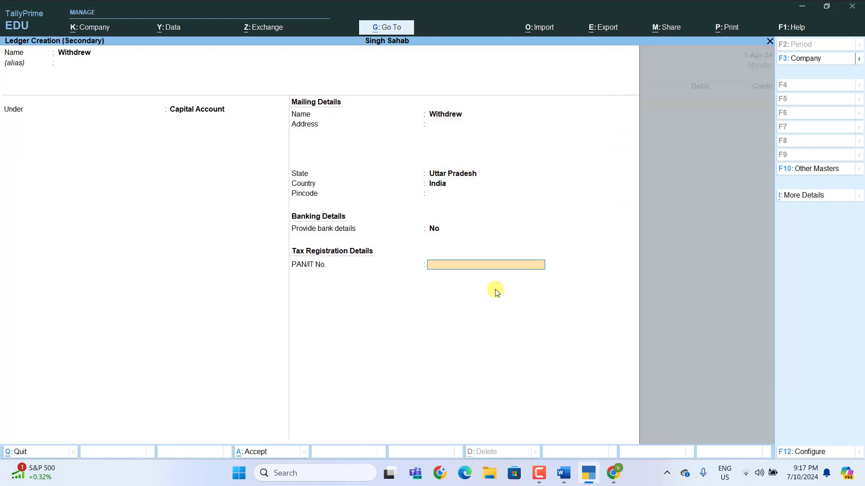
pyautogui.press('Return')
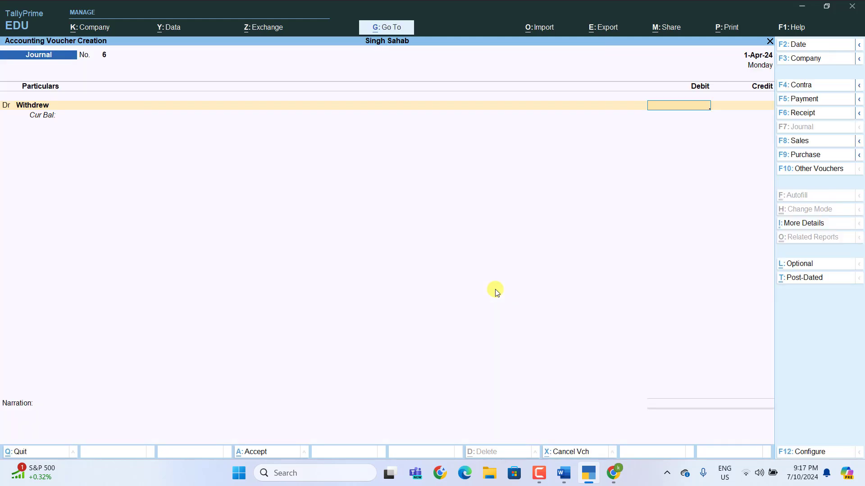
pyautogui.press('F5')
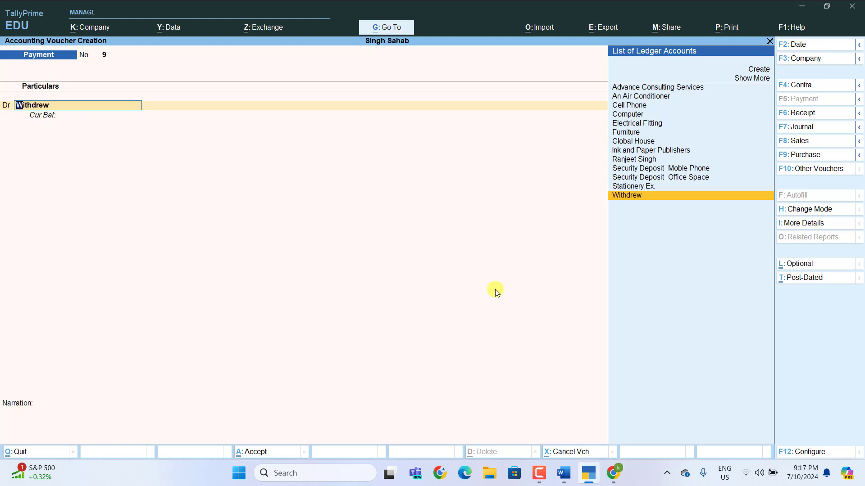
# Step: Record payment voucher 9 debiting Withdrew 7,500 and crediting Cash 7,500, then save it
pyautogui.press('Return')
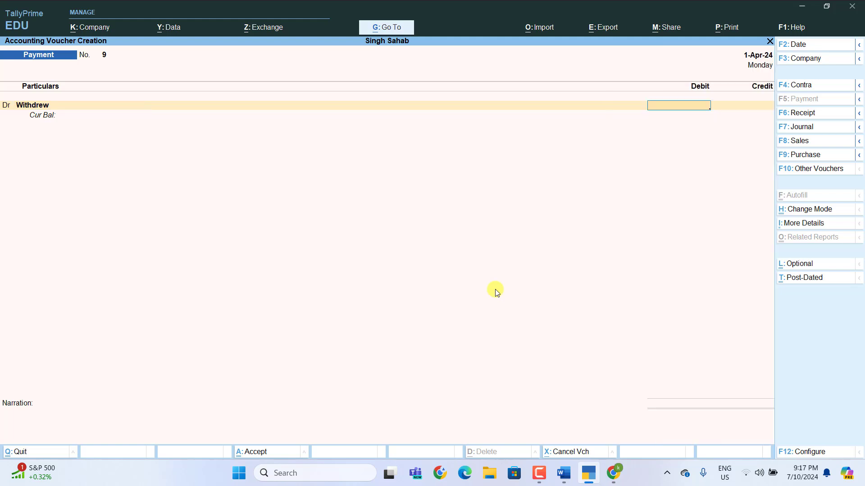
pyautogui.write('7,500')
pyautogui.press('Return')
pyautogui.press('Return')
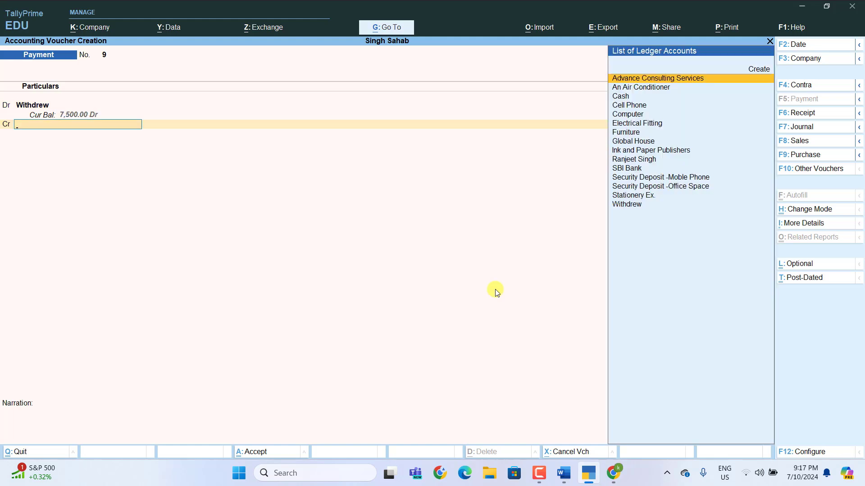
pyautogui.write('C')
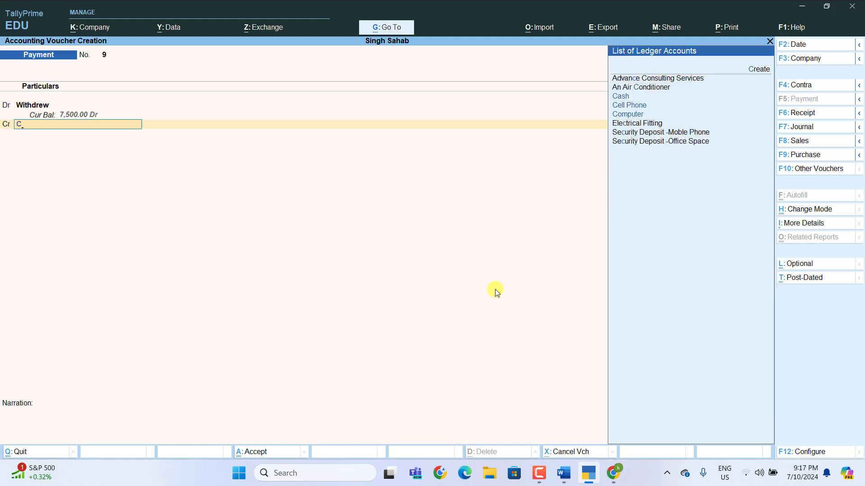
pyautogui.press('Up')
pyautogui.press('Up')
pyautogui.press('Return')
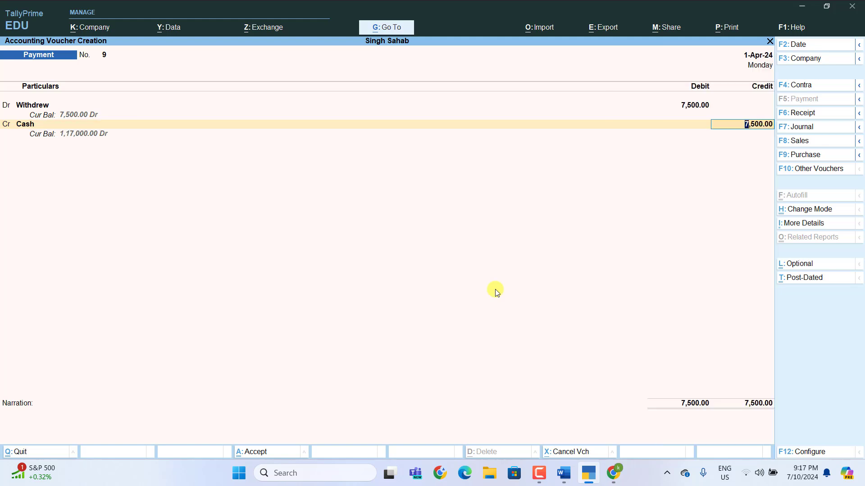
pyautogui.press('Return')
pyautogui.press('Return')
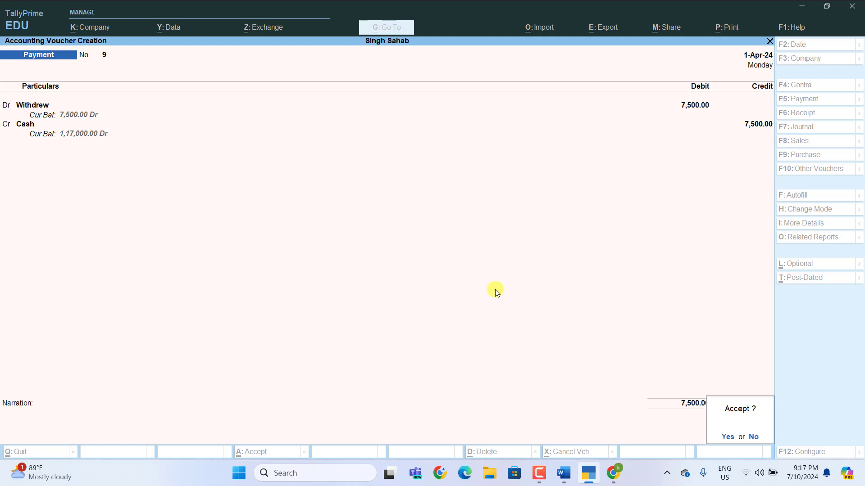
pyautogui.press('Return')
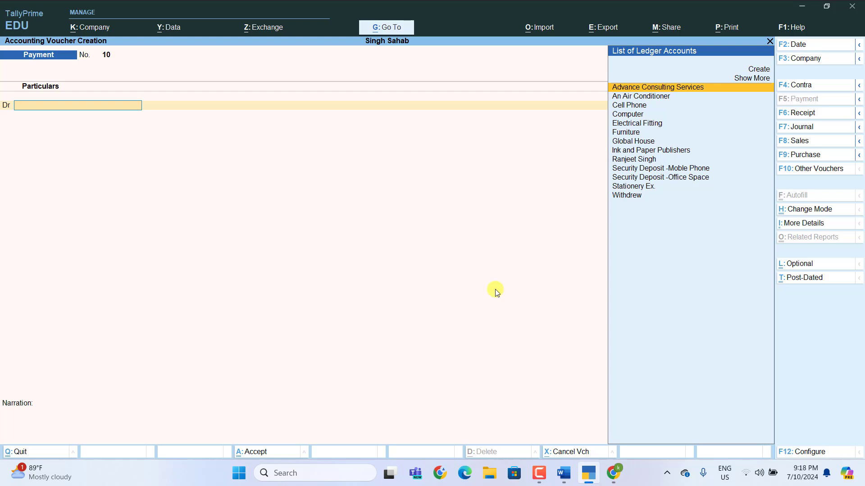
# Step: In Word, enter office maintenance as row 14's ledger under indirect ex
pyautogui.click(564, 473)
pyautogui.scroll(-2, 498, 342)
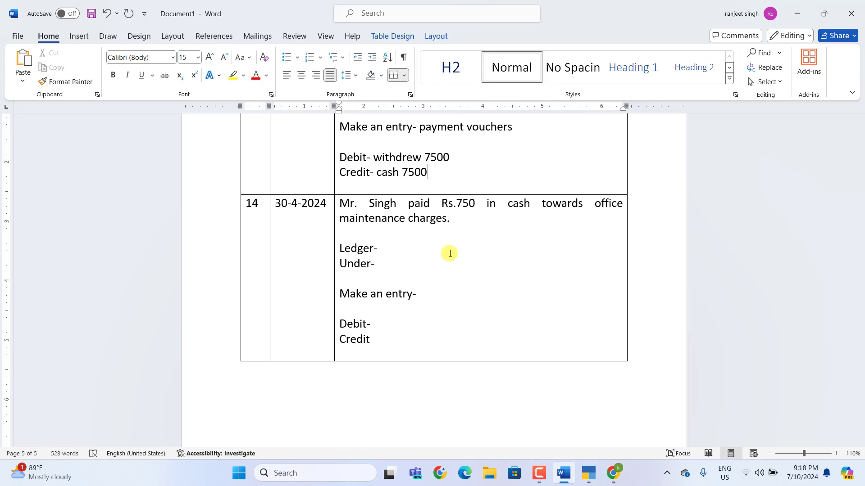
pyautogui.click(383, 249)
pyautogui.write('o')
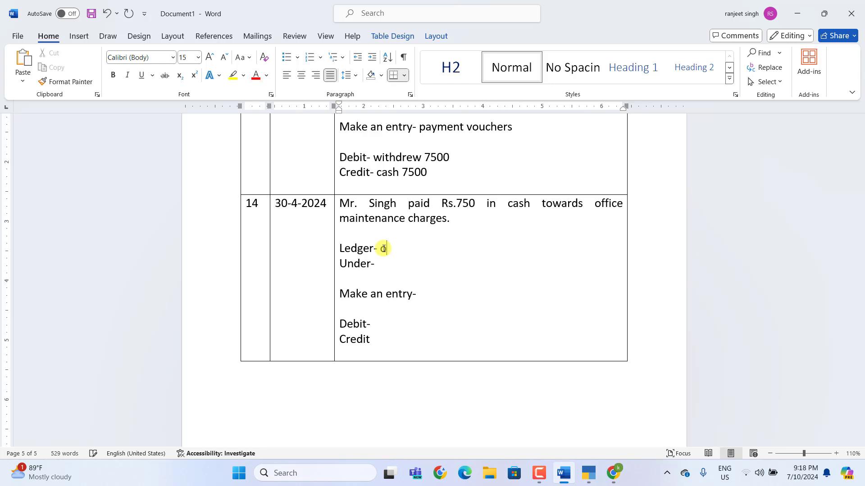
pyautogui.write('ffice maintenance')
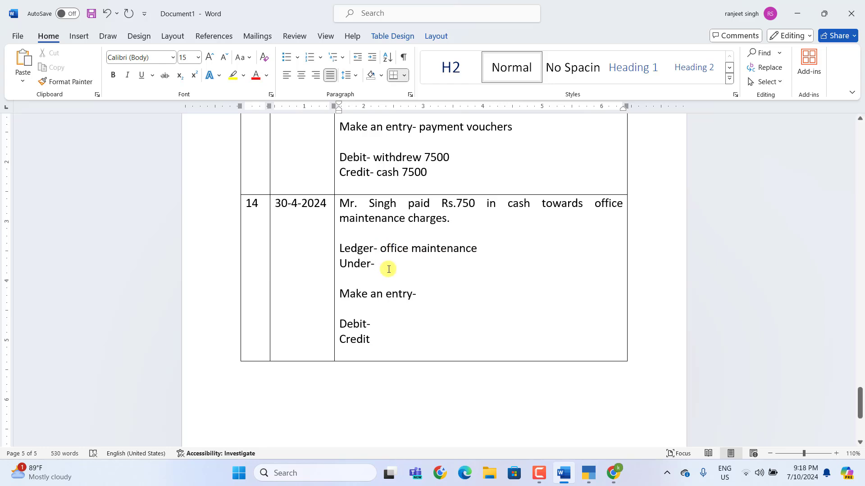
pyautogui.click(389, 269)
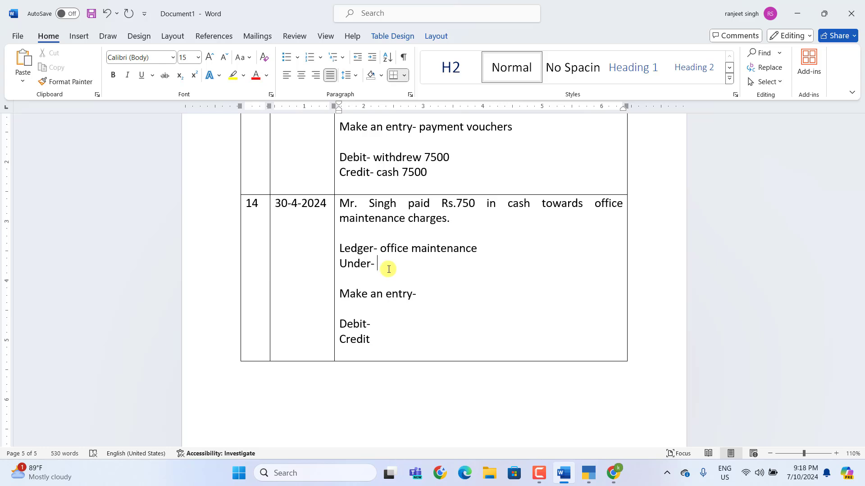
pyautogui.write('indirect ex.')
# Step: Add payment vouchers, debit office maintenance 750 and credit cash 750 to row 14
pyautogui.press('Down')
pyautogui.press('Down')
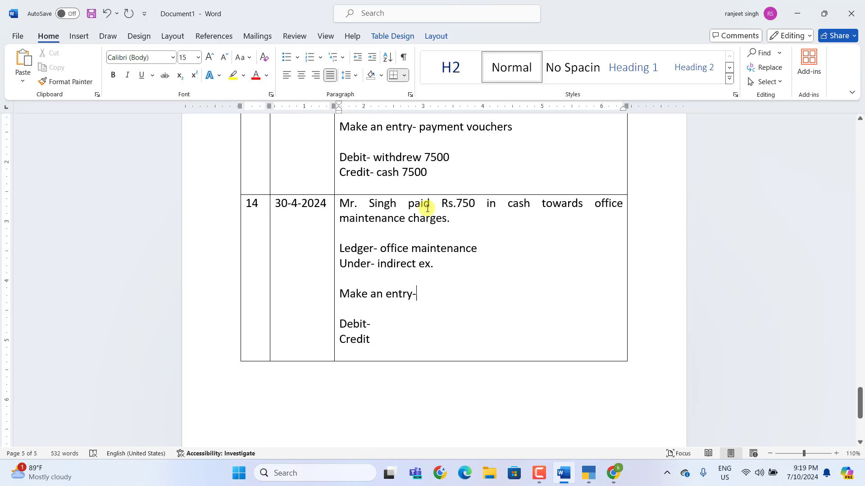
pyautogui.write('paymen')
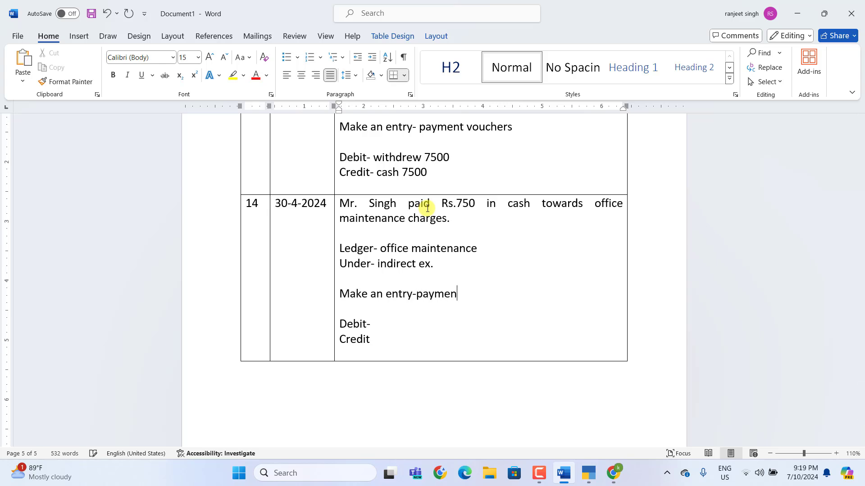
pyautogui.write('t vouchers')
pyautogui.press('Down')
pyautogui.press('Down')
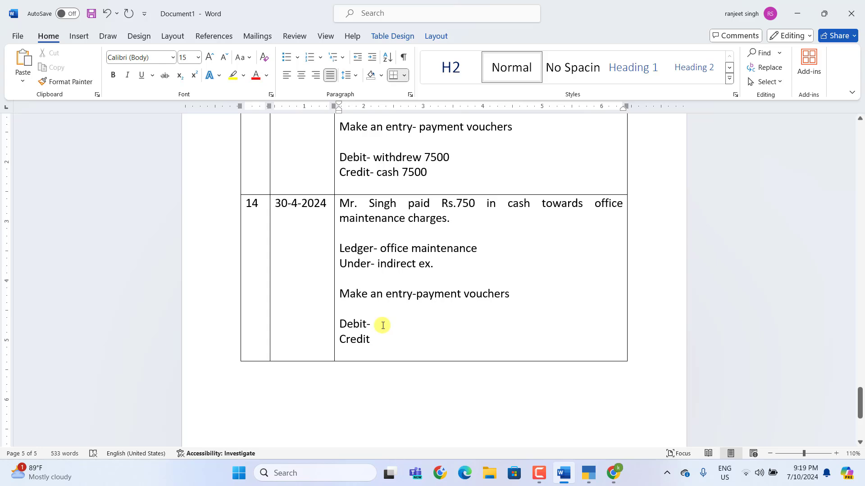
pyautogui.write('office maintenance')
pyautogui.write('750 Credit')
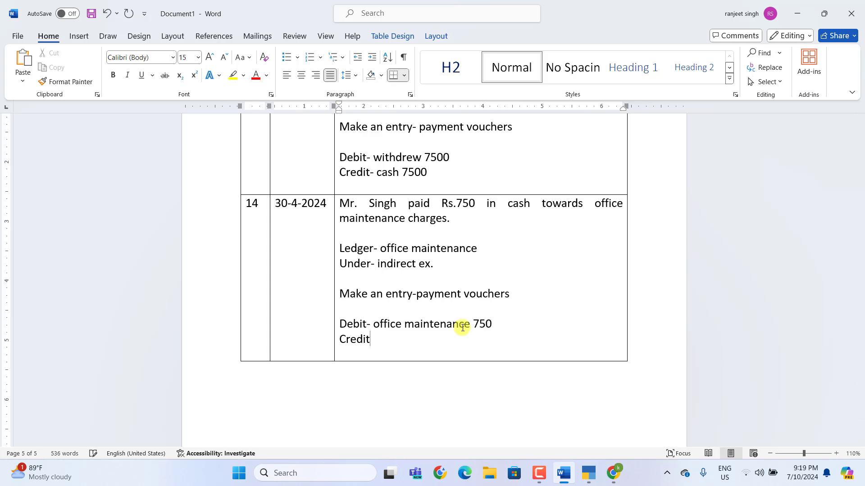
pyautogui.write(' cash   750')
# Step: In TallyPrime, create an Office Maintanance ledger under Indirect Expenses from the payment voucher
pyautogui.click(588, 477)
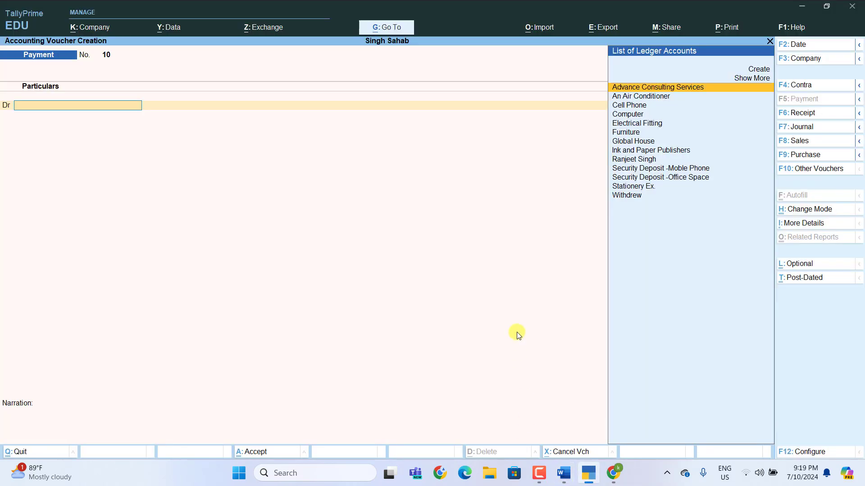
pyautogui.hotkey('alt', 'c')
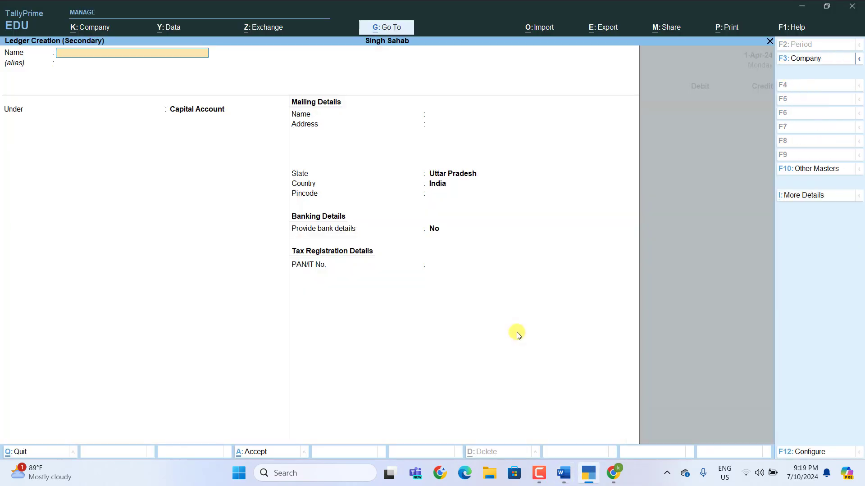
pyautogui.write('Office Maintanance')
pyautogui.press('Return')
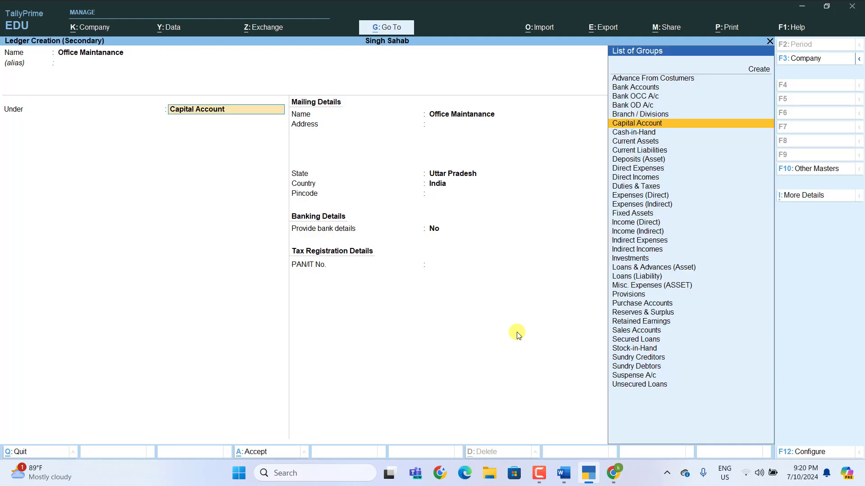
pyautogui.write('i')
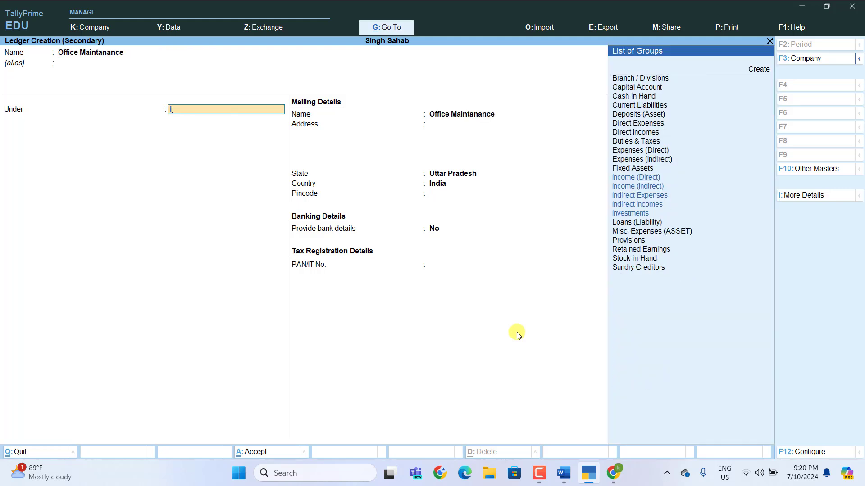
pyautogui.press('Up')
pyautogui.press('Up')
pyautogui.press('Up')
pyautogui.press('Down')
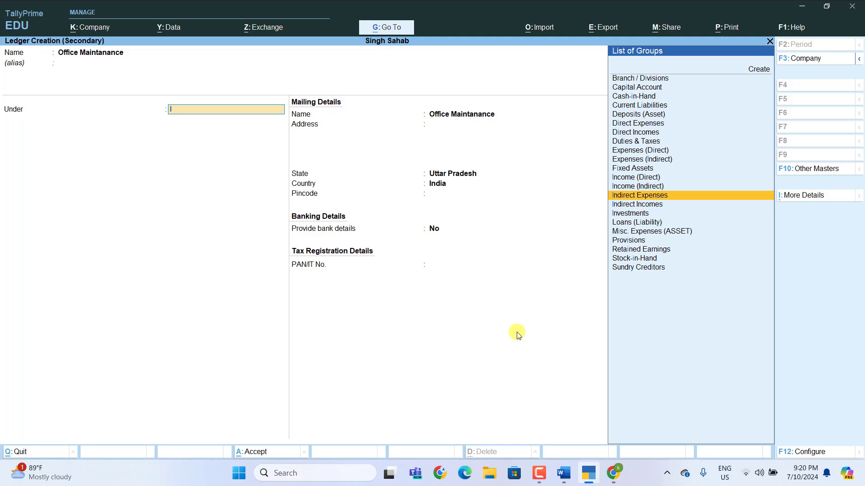
pyautogui.press('Return')
pyautogui.press('Return')
pyautogui.hotkey('ctrl', 'a')
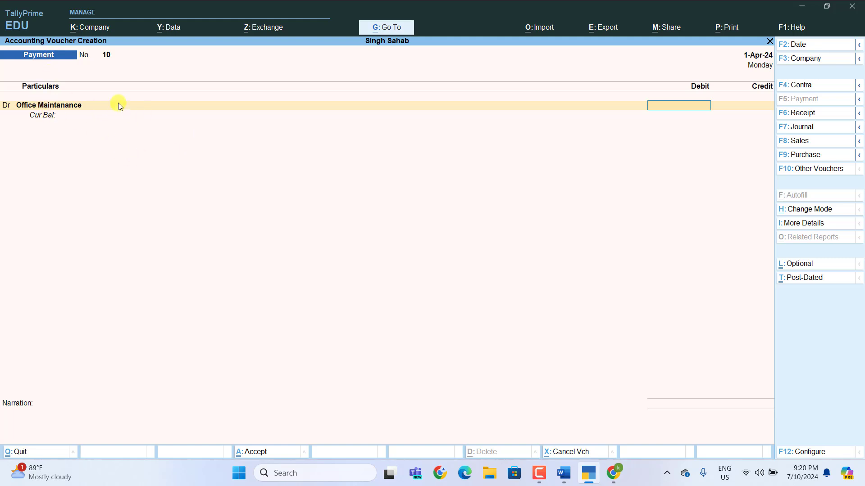
# Step: Enter voucher 10 as Office Maintanance debit 750 and Cash credit 750
pyautogui.write('750')
pyautogui.press('Return')
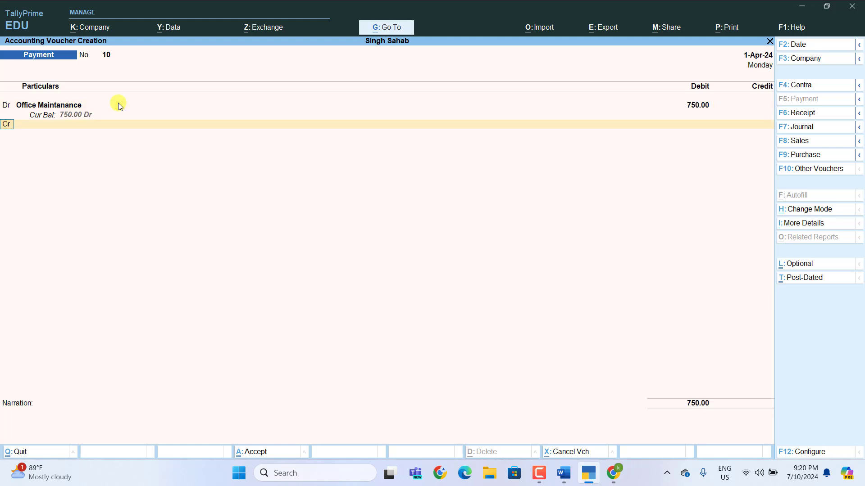
pyautogui.press('Return')
pyautogui.write('C')
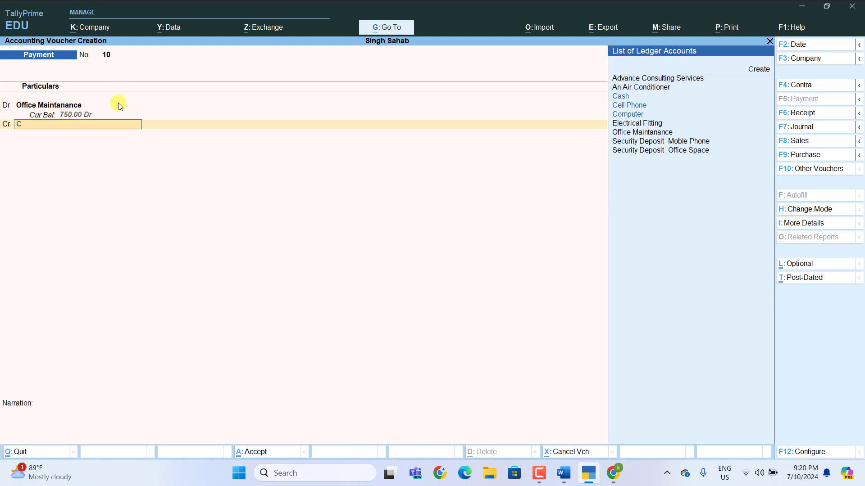
pyautogui.press('Down')
pyautogui.press('Down')
pyautogui.press('Down')
pyautogui.press('Down')
pyautogui.press('Up')
pyautogui.press('Up')
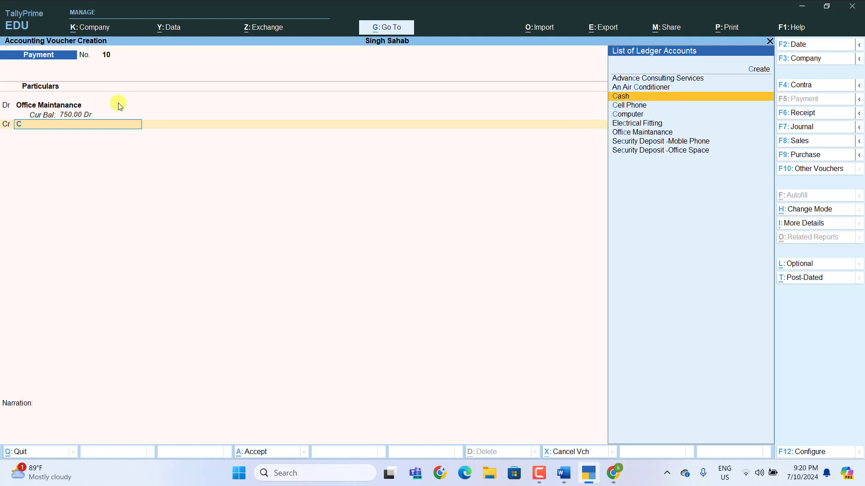
pyautogui.press('Return')
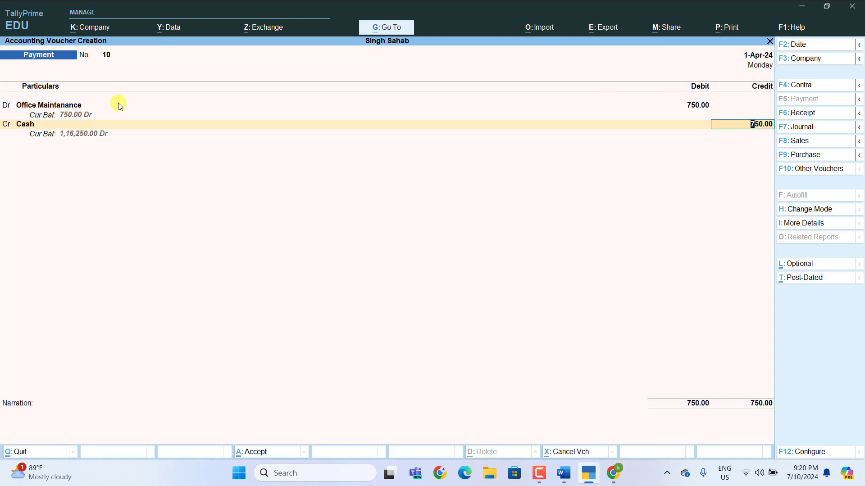
pyautogui.press('Return')
pyautogui.press('Return')
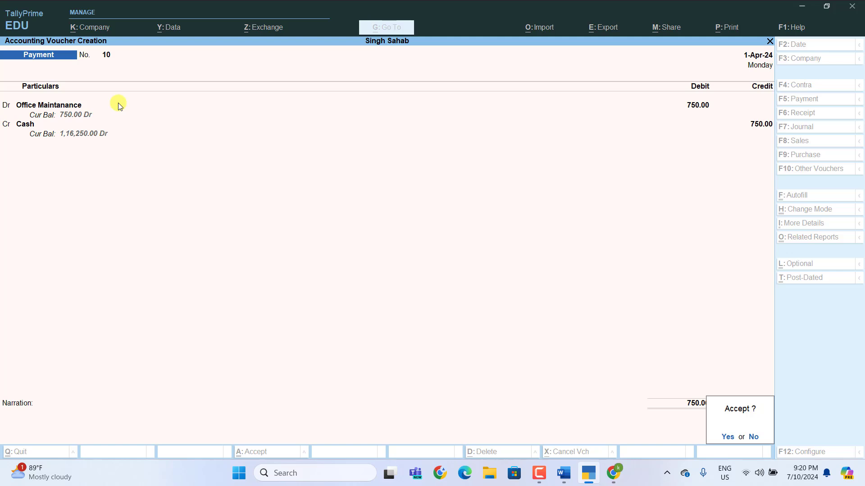
pyautogui.press('Return')
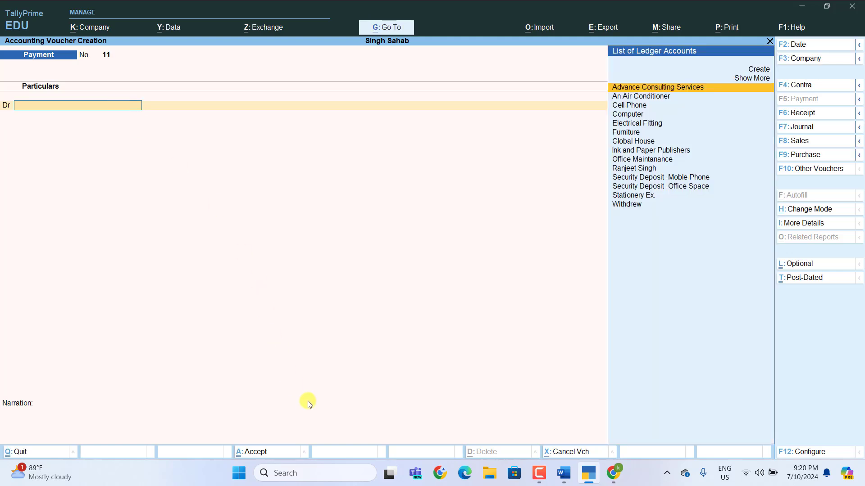
# Step: Review the Word notes, then quit TallyPrime's voucher entry back to the Gateway of Tally
pyautogui.click(563, 473)
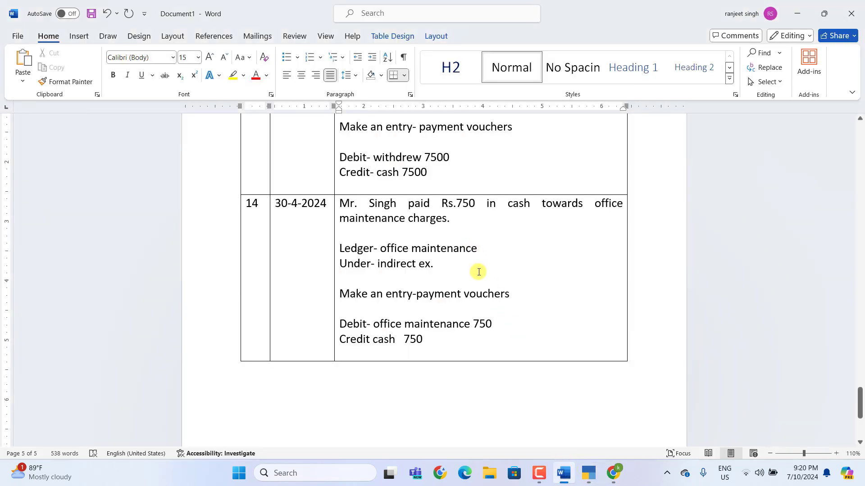
pyautogui.scroll(-3, 486, 289)
pyautogui.scroll(2, 500, 324)
pyautogui.click(590, 473)
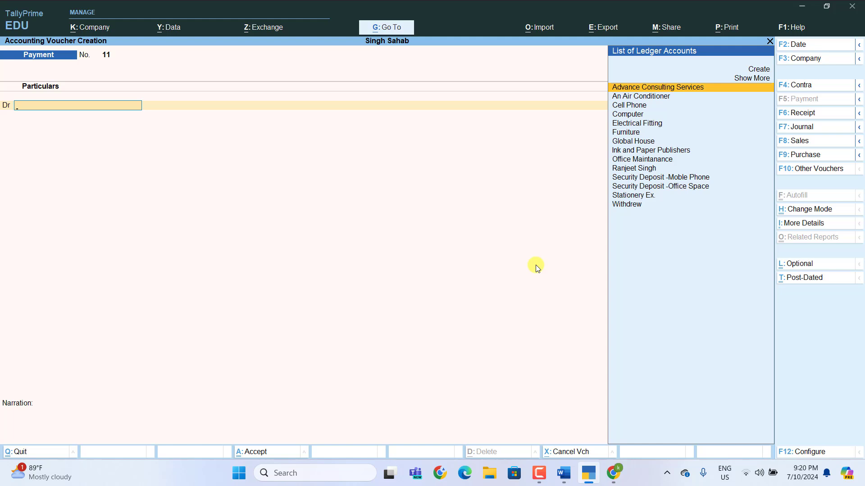
pyautogui.press('Escape')
pyautogui.press('y')
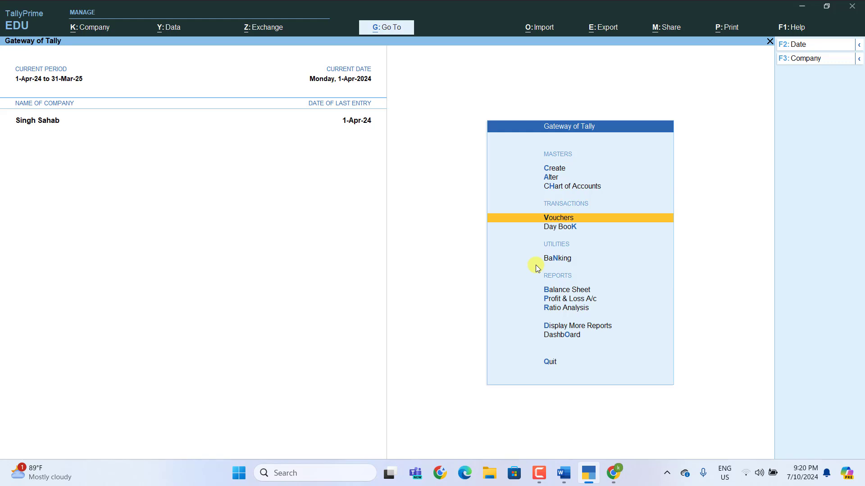
# Step: Open the Day Book, inspect Withdrew payment voucher No. 9 for 7,500, then close the Day Book
pyautogui.press('Down')
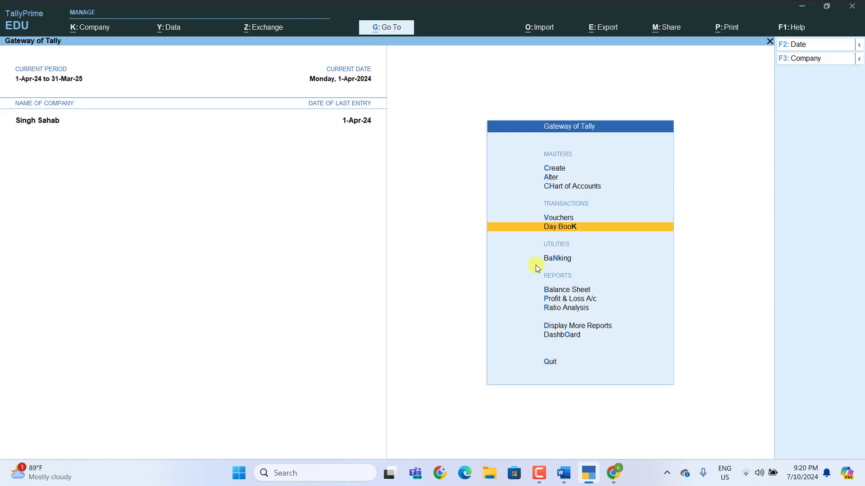
pyautogui.press('Return')
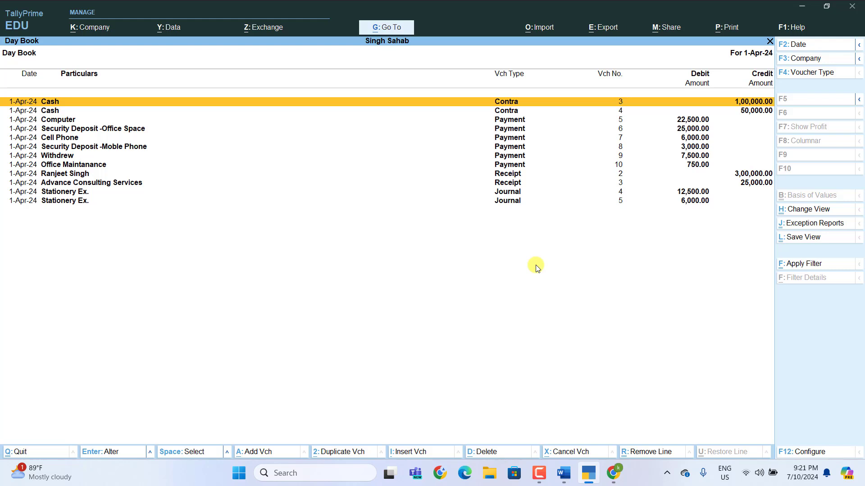
pyautogui.press('Down')
pyautogui.press('Down')
pyautogui.press('Down')
pyautogui.press('Down')
pyautogui.press('Down')
pyautogui.press('Down')
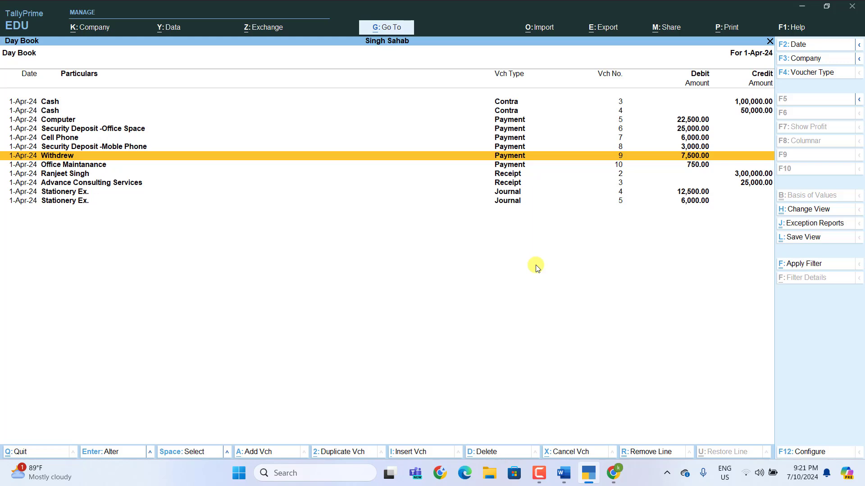
pyautogui.press('Return')
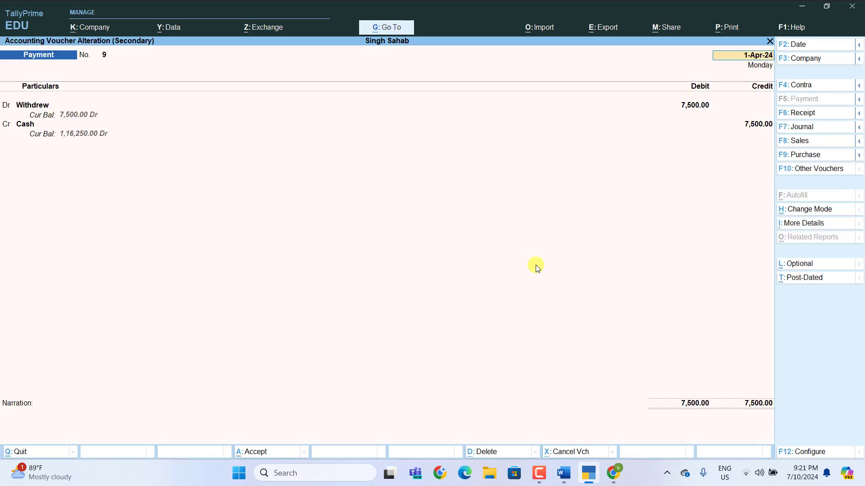
pyautogui.press('Escape')
pyautogui.press('y')
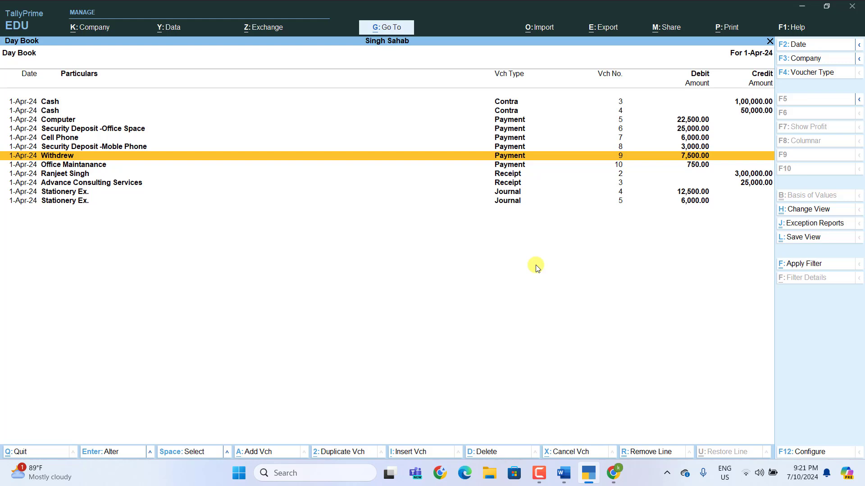
pyautogui.press('Escape')
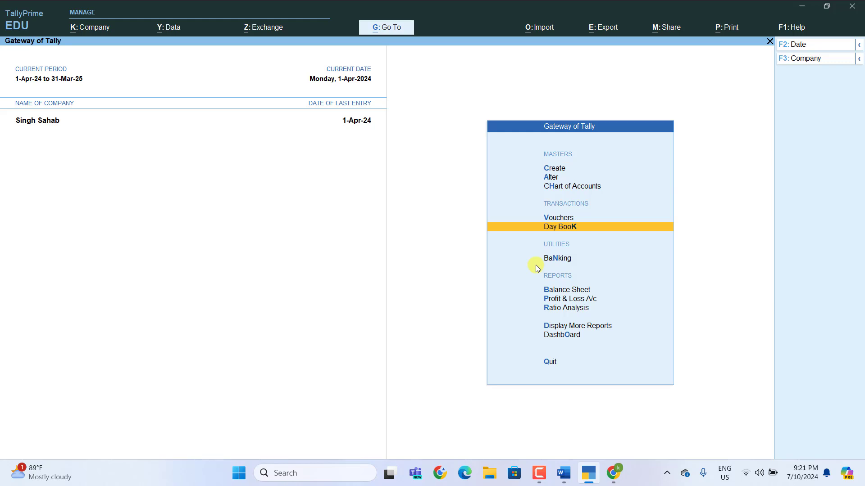
pyautogui.press('Down')
pyautogui.press('Down')
pyautogui.press('Down')
pyautogui.press('Down')
pyautogui.press('Down')
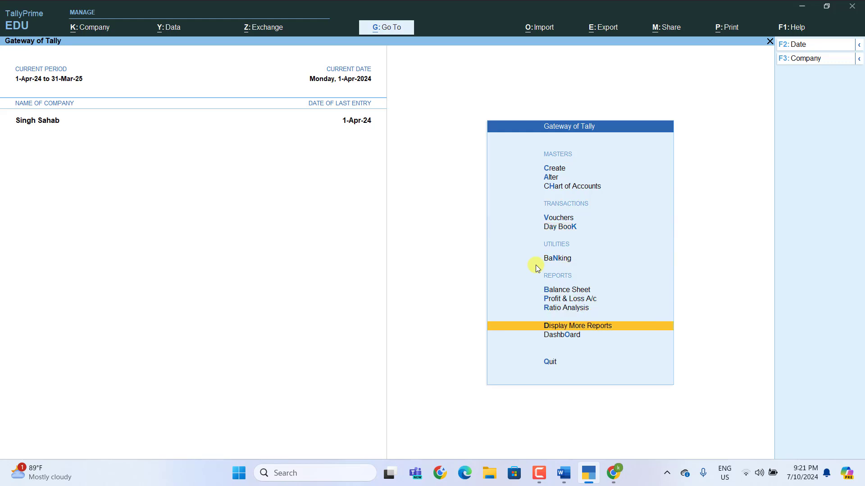
# Step: Open the Trial Balance and view the ledgers inside Capital Account
pyautogui.press('Return')
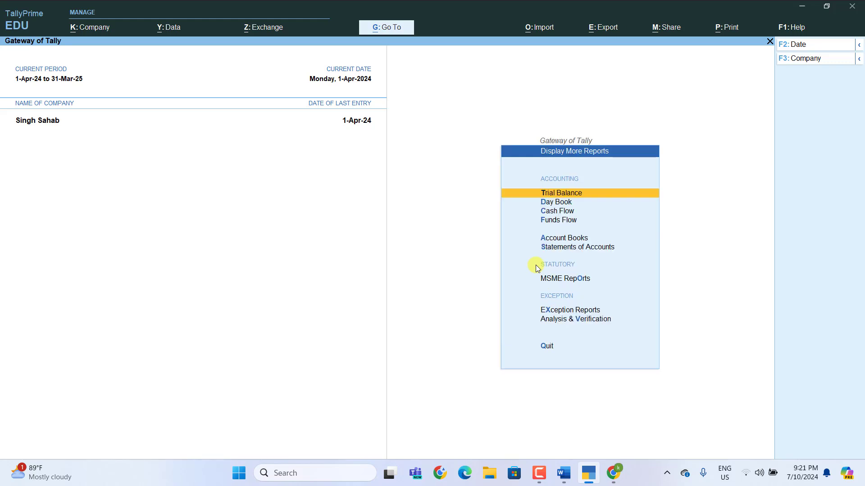
pyautogui.press('Return')
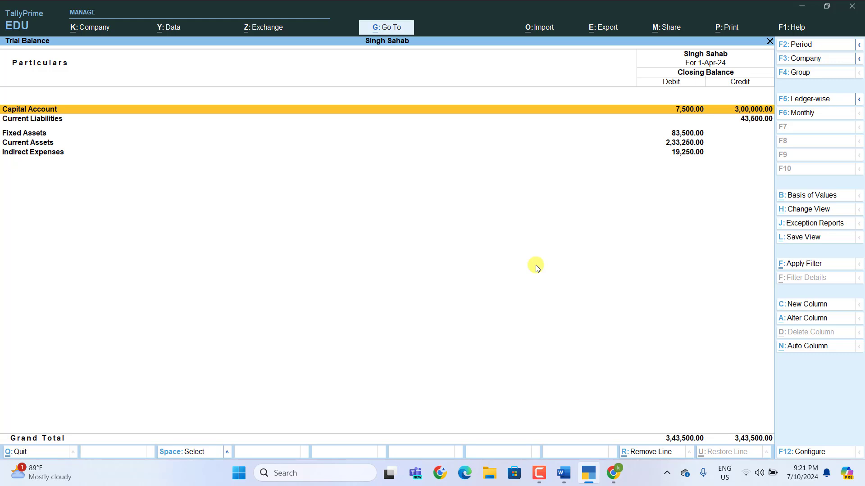
pyautogui.press('Return')
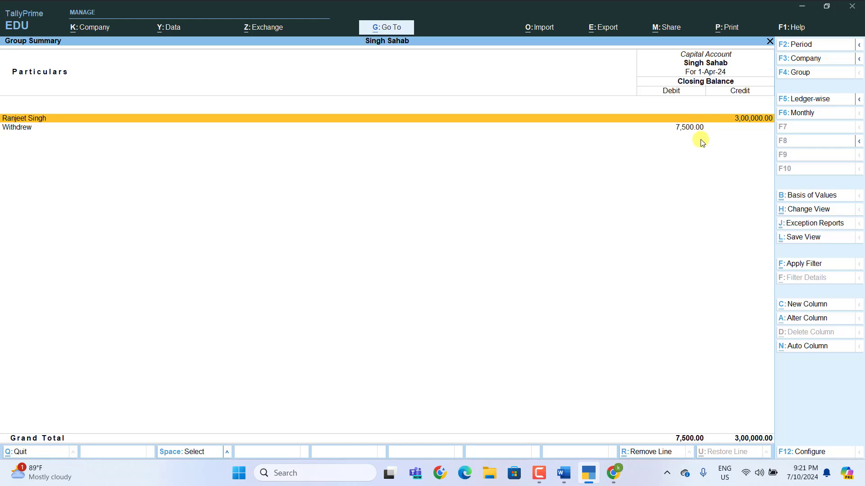
pyautogui.press('Escape')
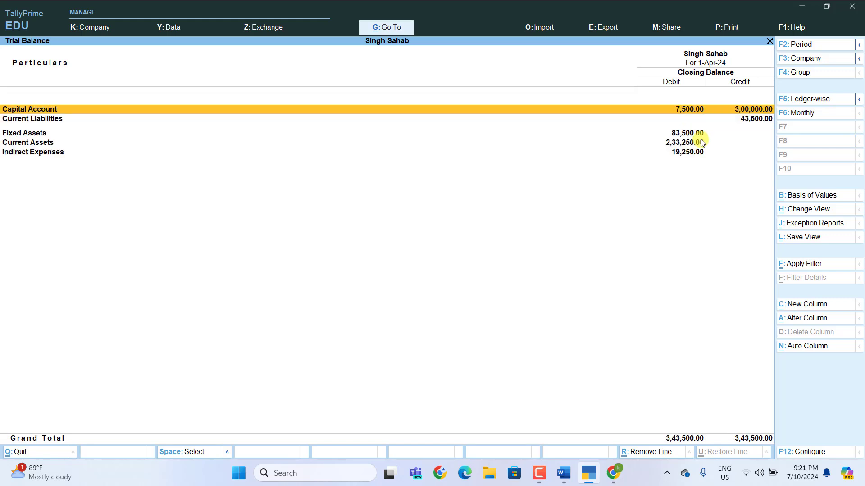
# Step: Drill into Current Liabilities, Sundry Creditors and Advance From Costumers, then return to the Trial Balance
pyautogui.press('Down')
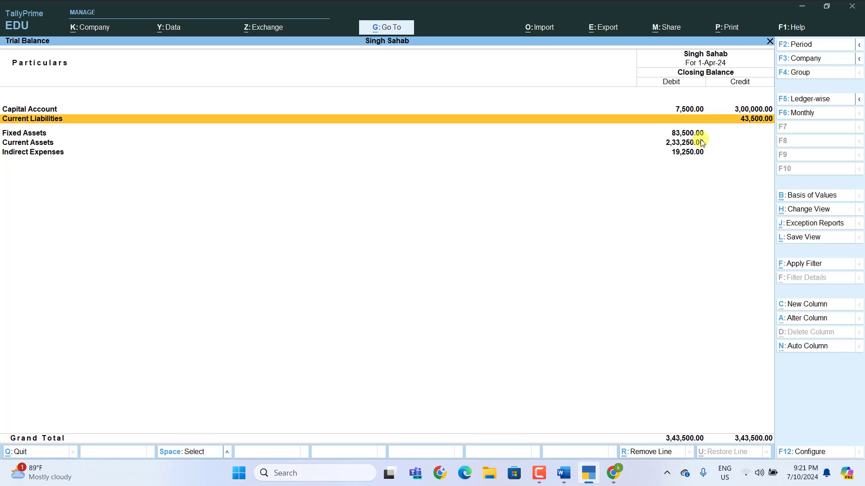
pyautogui.press('Return')
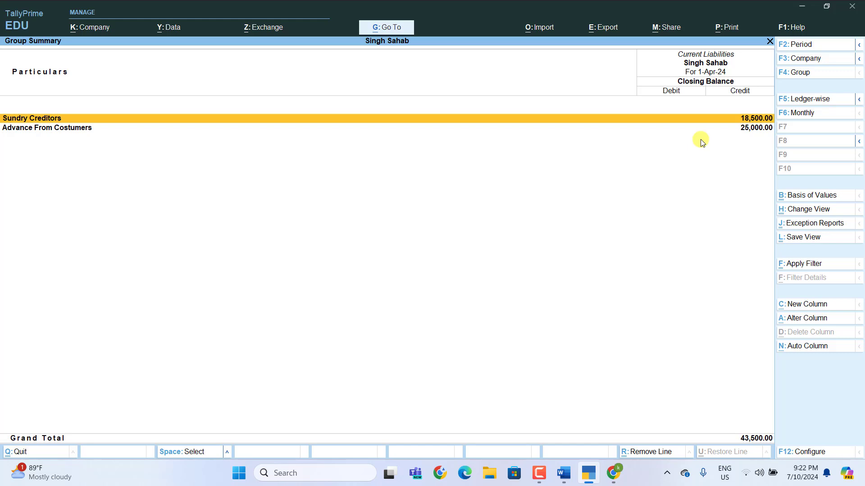
pyautogui.press('Return')
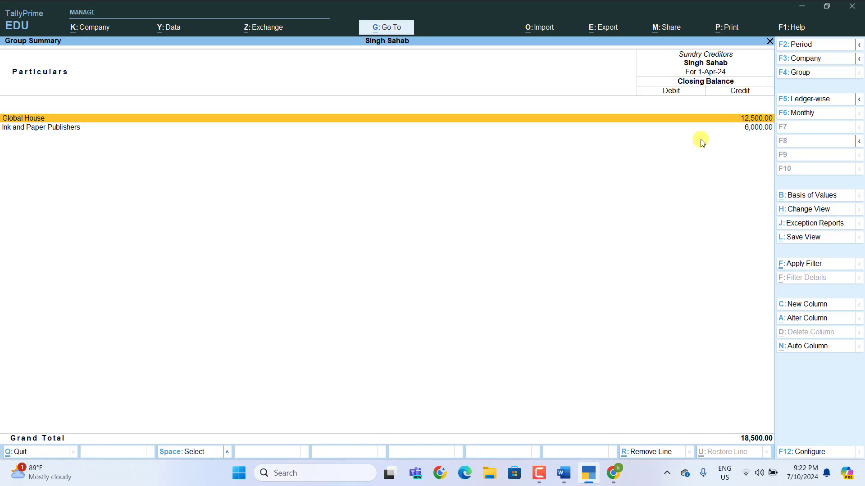
pyautogui.press('Escape')
pyautogui.press('Down')
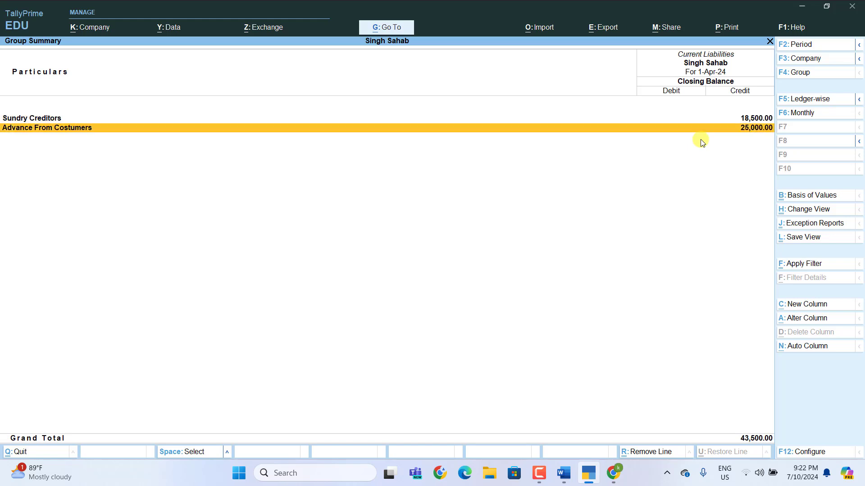
pyautogui.press('Return')
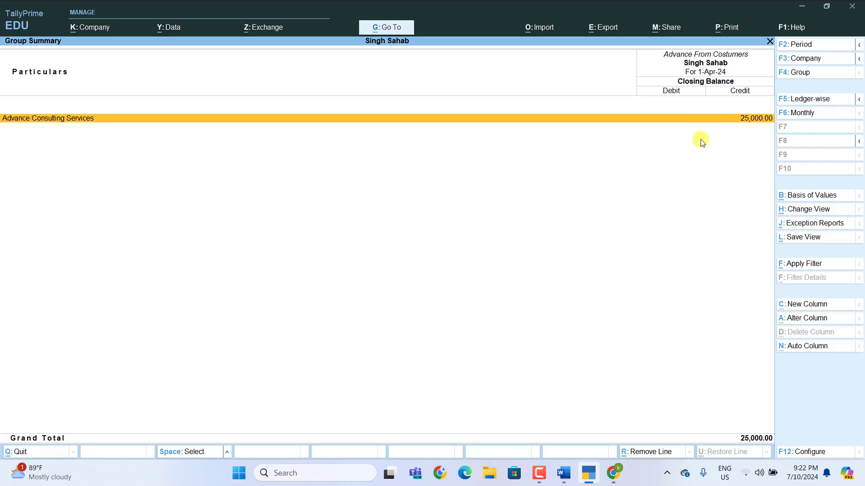
pyautogui.press('Escape')
pyautogui.press('Escape')
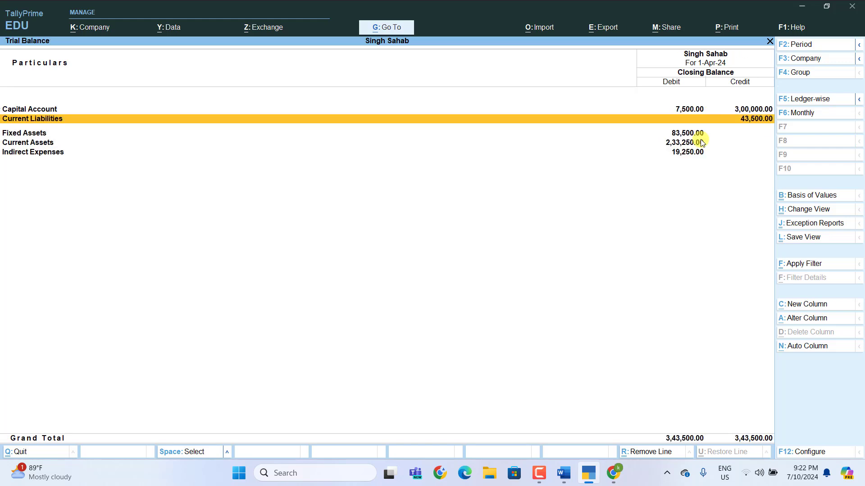
# Step: Inspect the Fixed Assets and Current Assets breakdowns, including Cash-in-Hand and Bank Accounts
pyautogui.press('Down')
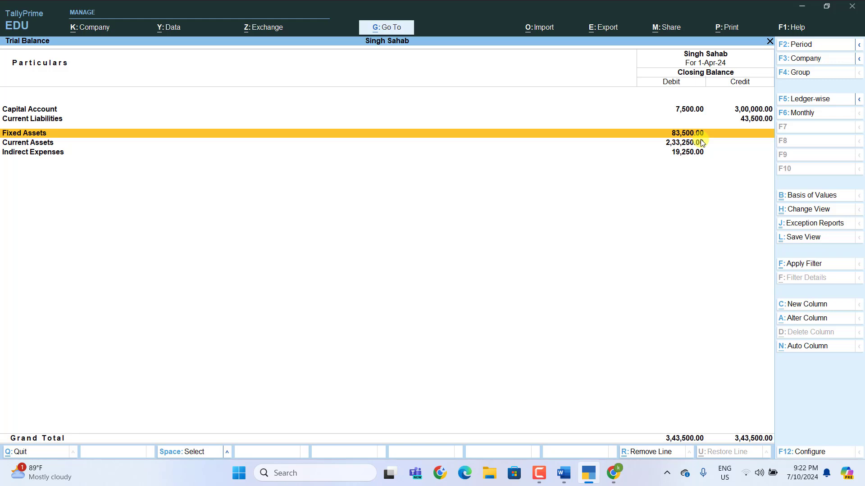
pyautogui.press('Return')
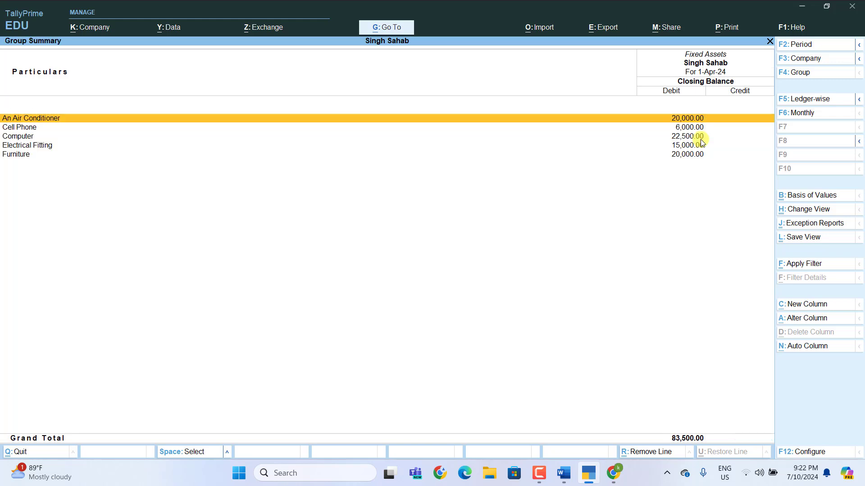
pyautogui.press('Escape')
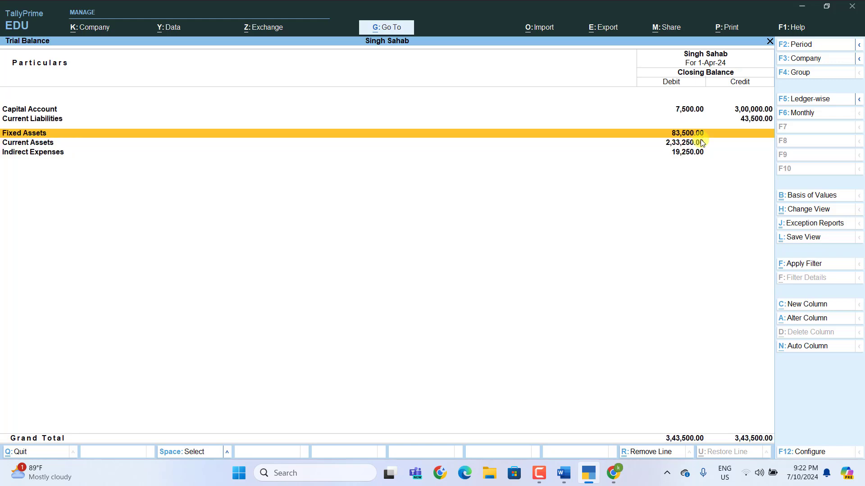
pyautogui.press('Down')
pyautogui.press('Return')
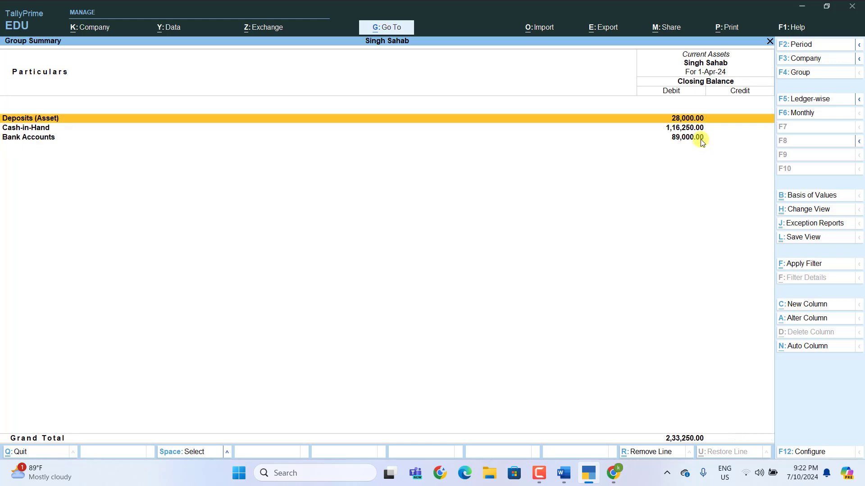
pyautogui.press('Down')
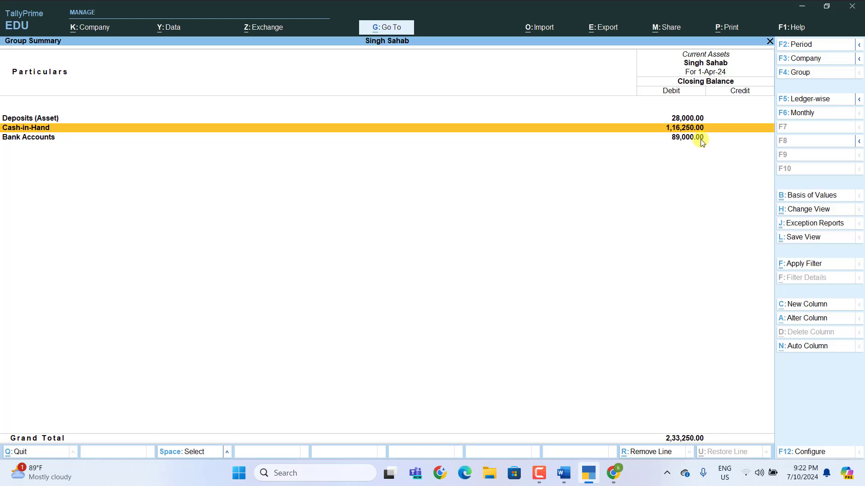
pyautogui.press('Down')
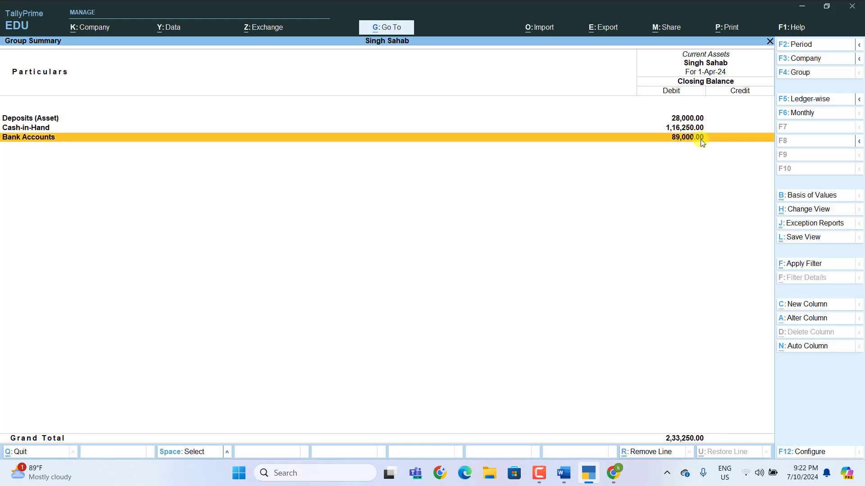
pyautogui.press('Escape')
# Step: Check Indirect Expenses (Office Maintanance 750, Stationery Ex. 18,500) and close the Trial Balance
pyautogui.press('Down')
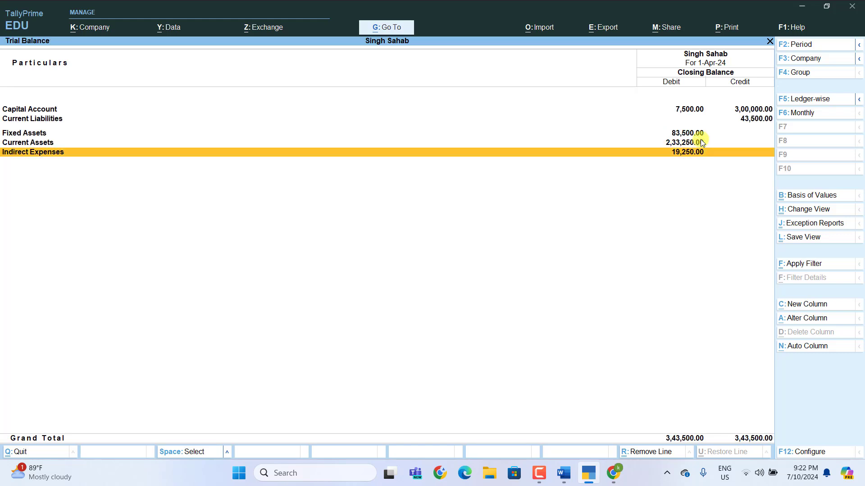
pyautogui.press('Return')
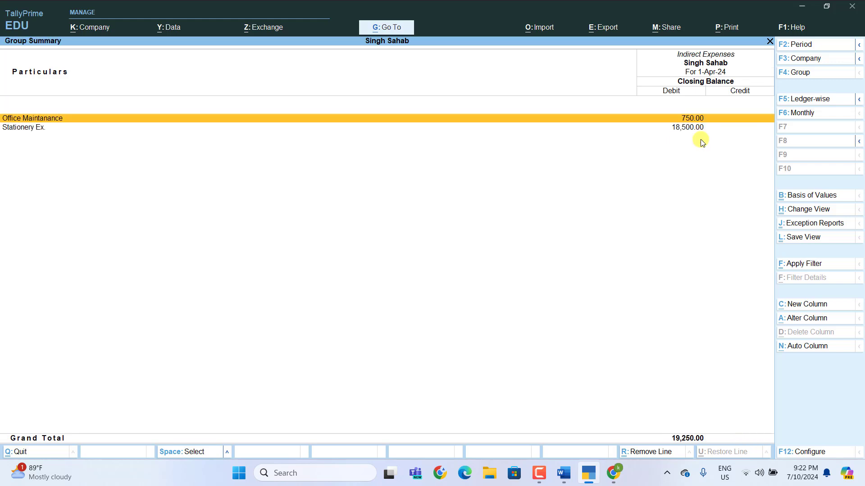
pyautogui.press('Escape')
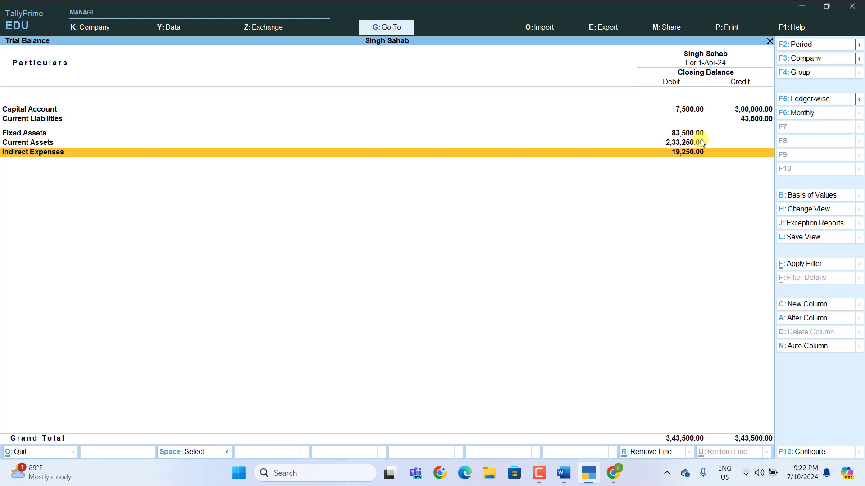
pyautogui.press('Escape')
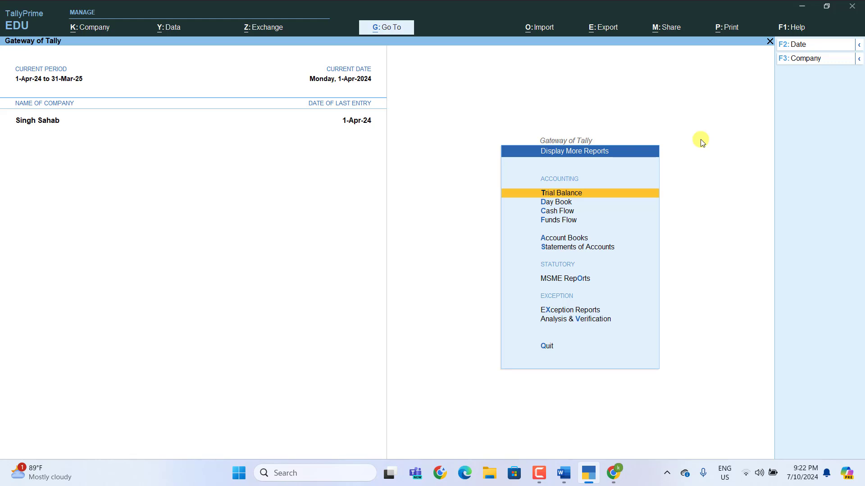